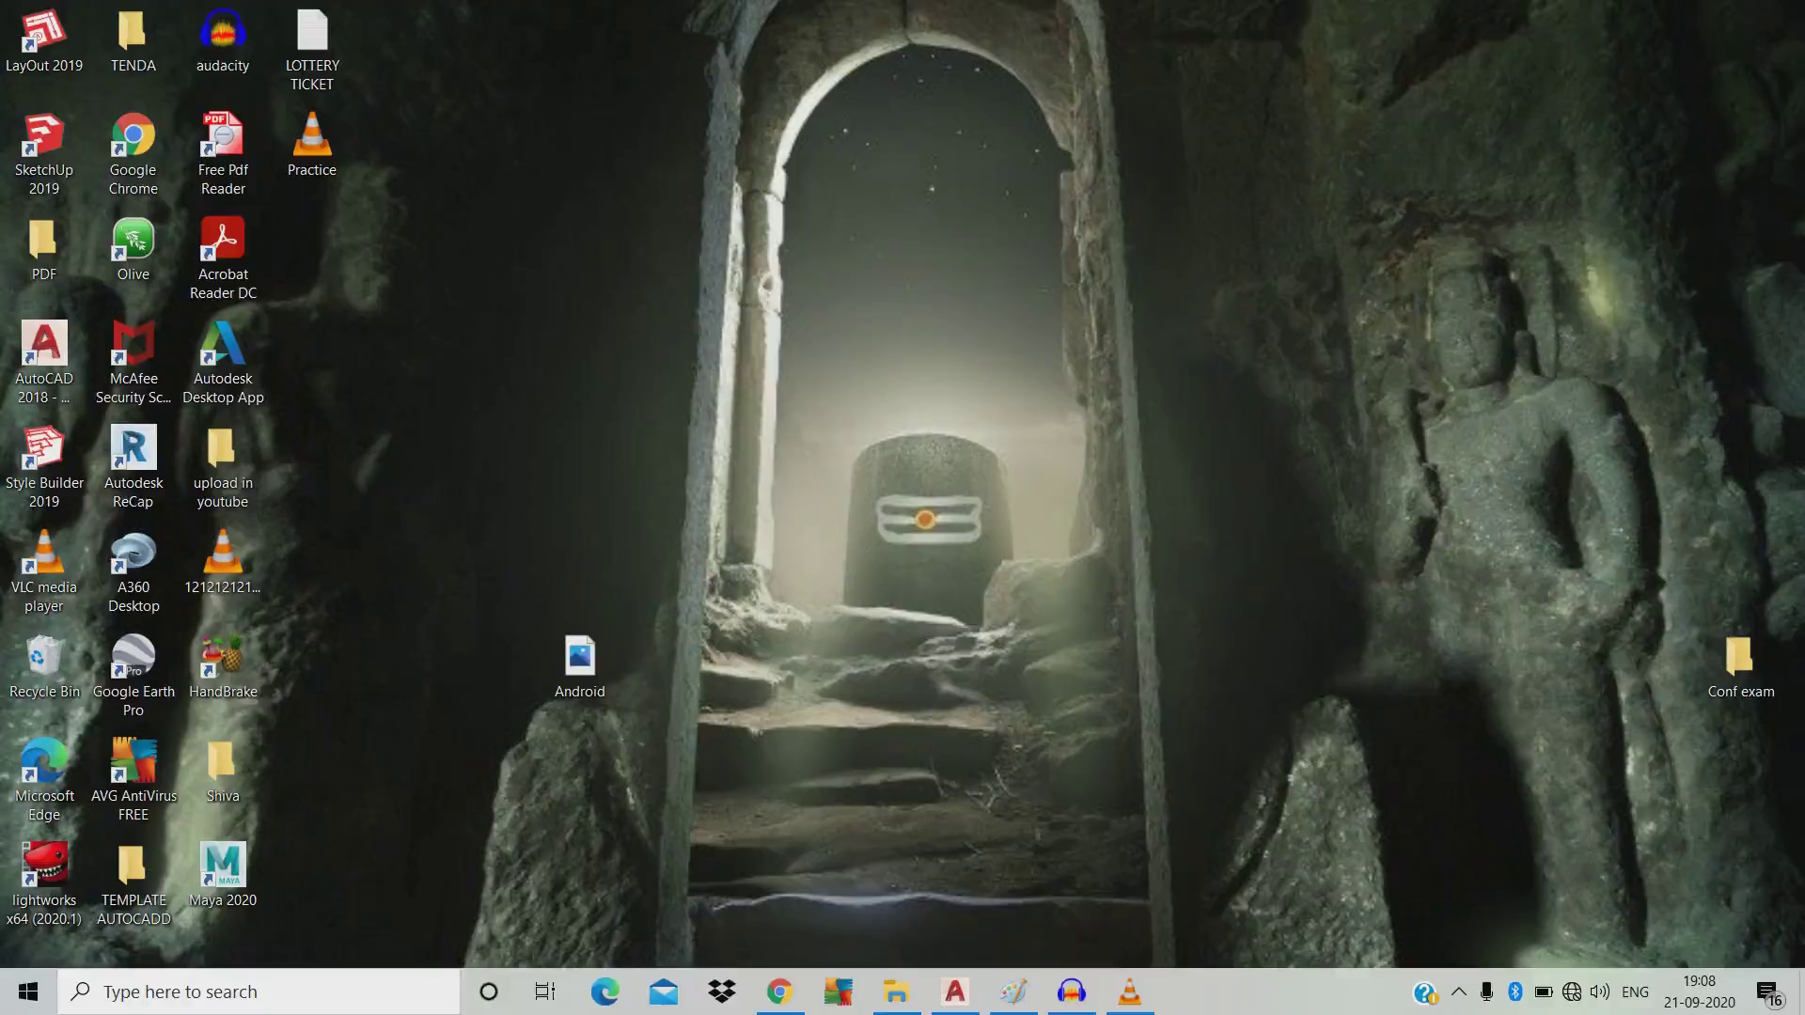
Restore the AutoCAD 2018 window showing the dimensioned bracket drawing 2d.dwg.
click(954, 991)
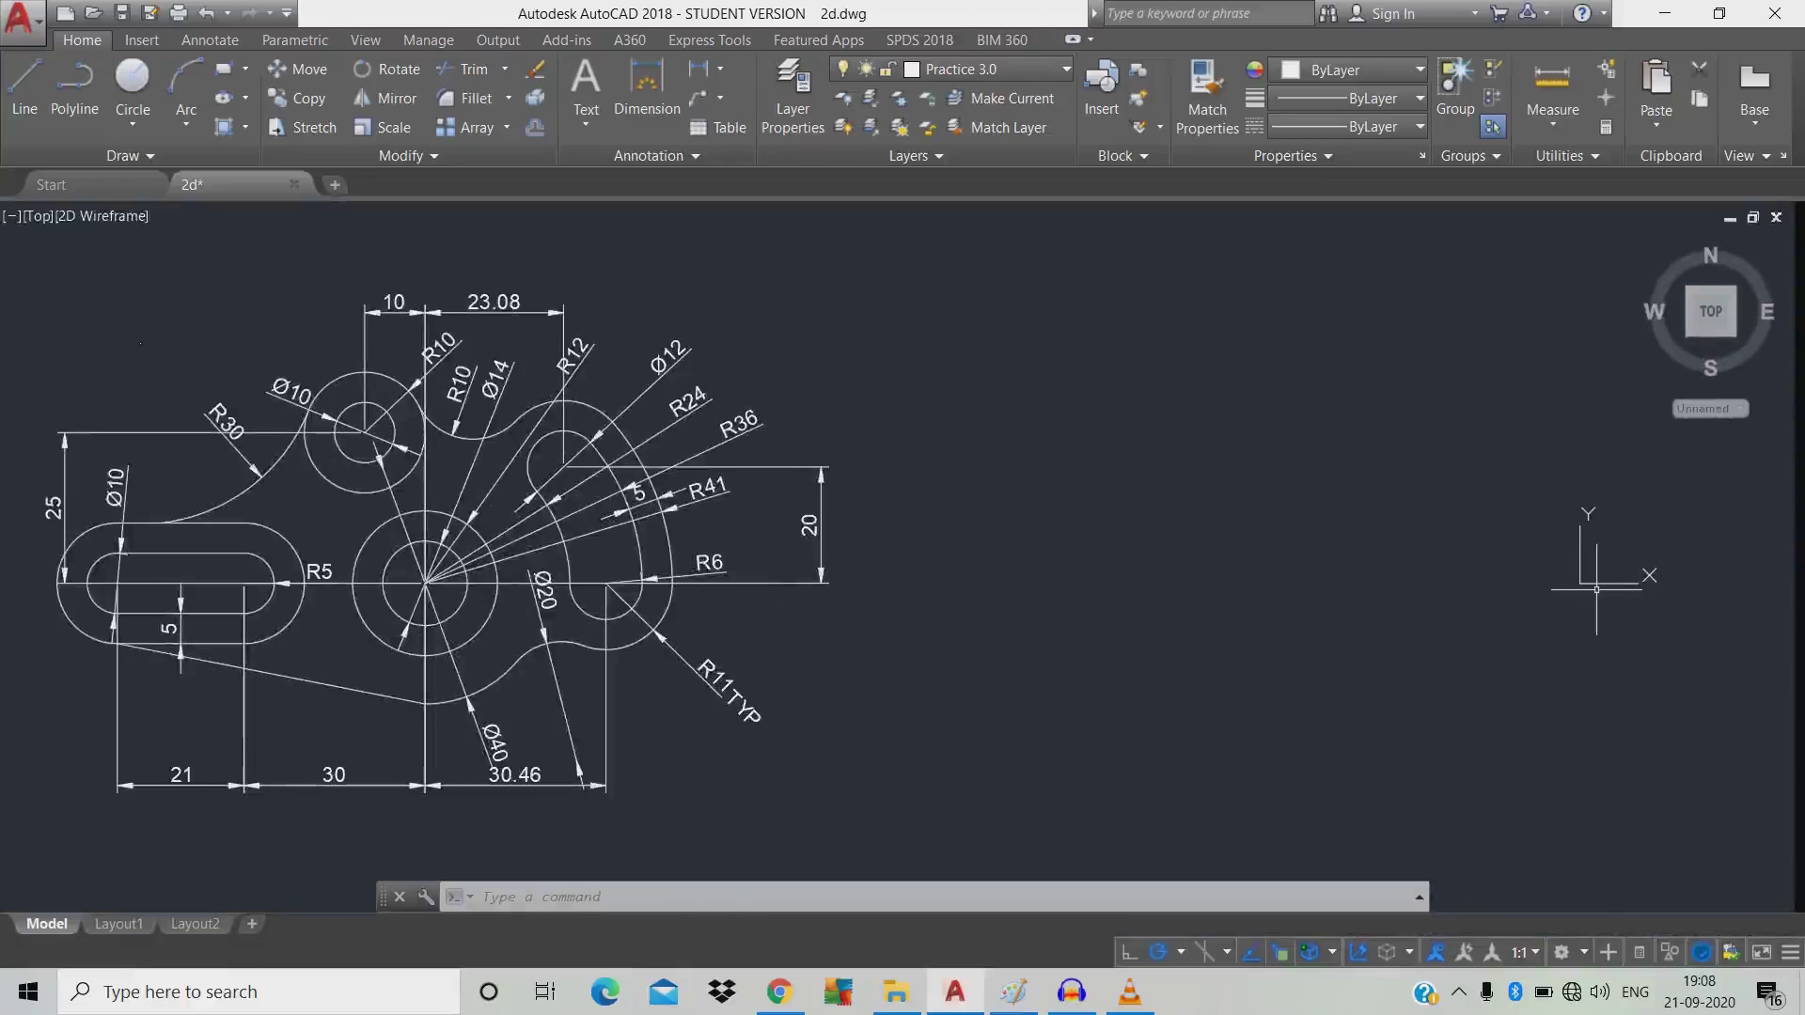
Set decimal length units with 0.0 precision and Millimeters insertion scale in Drawing Units.
text(re)
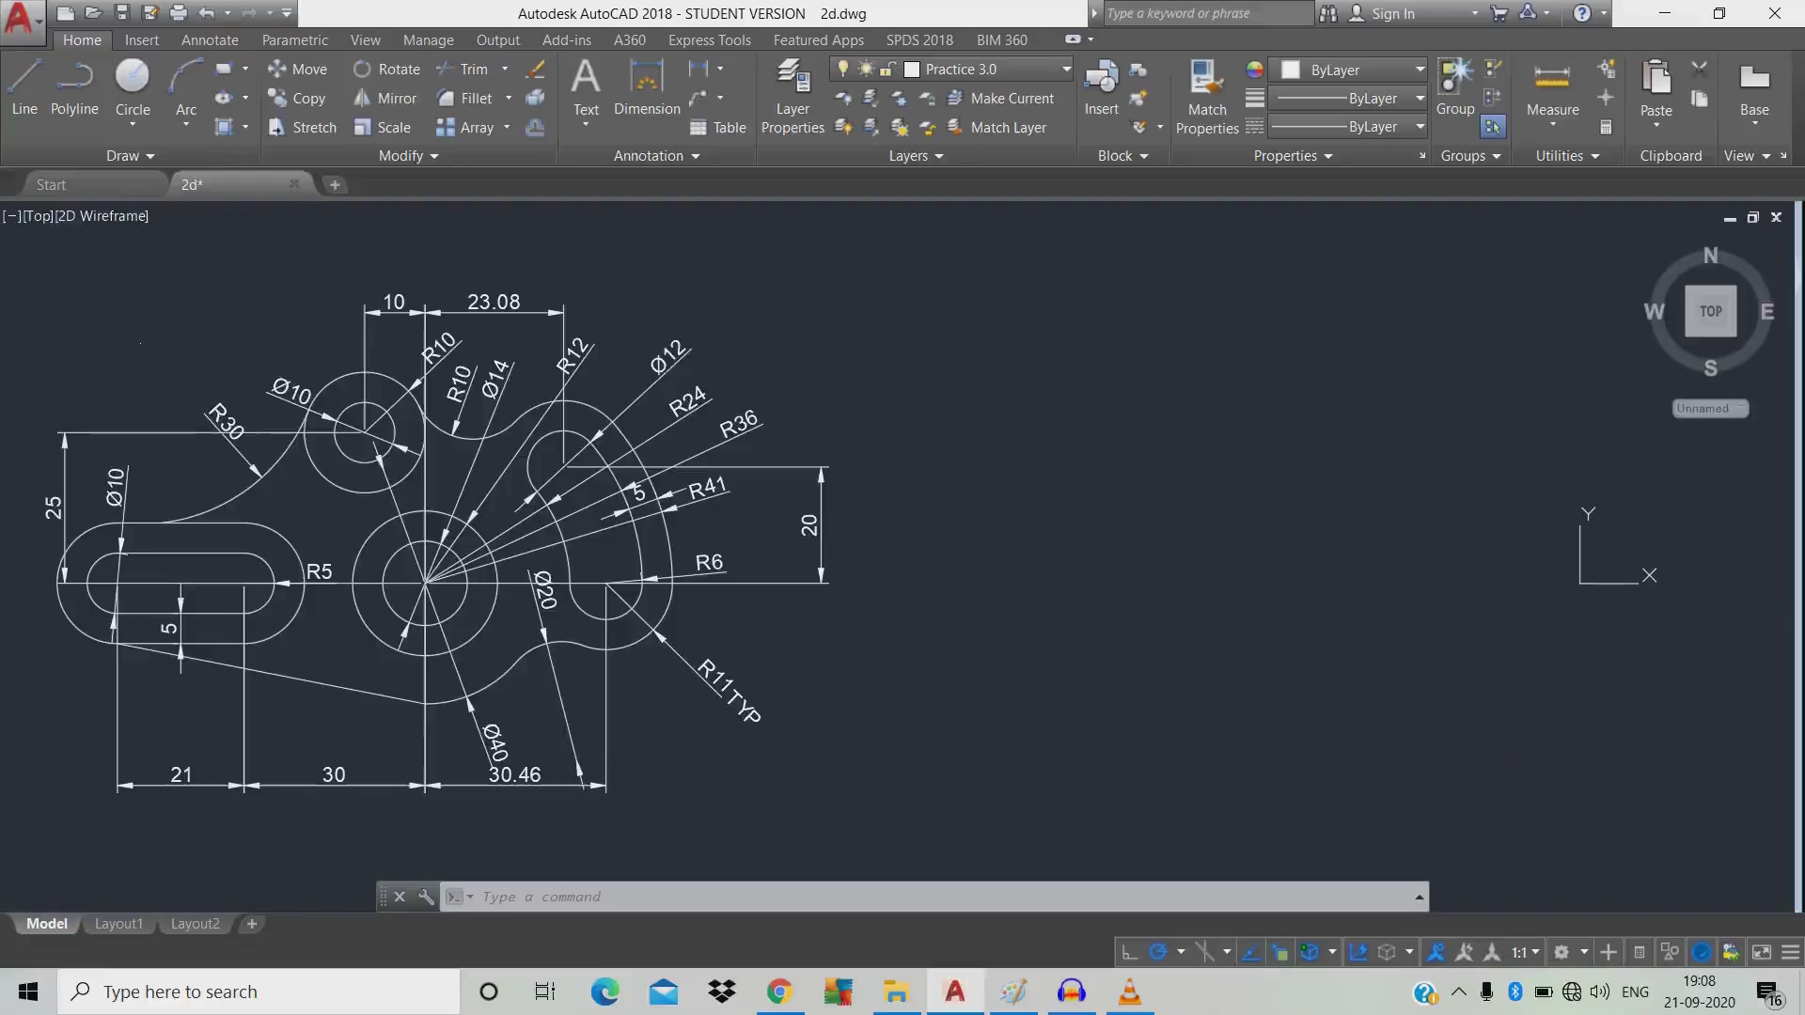
text(un)
key(Return)
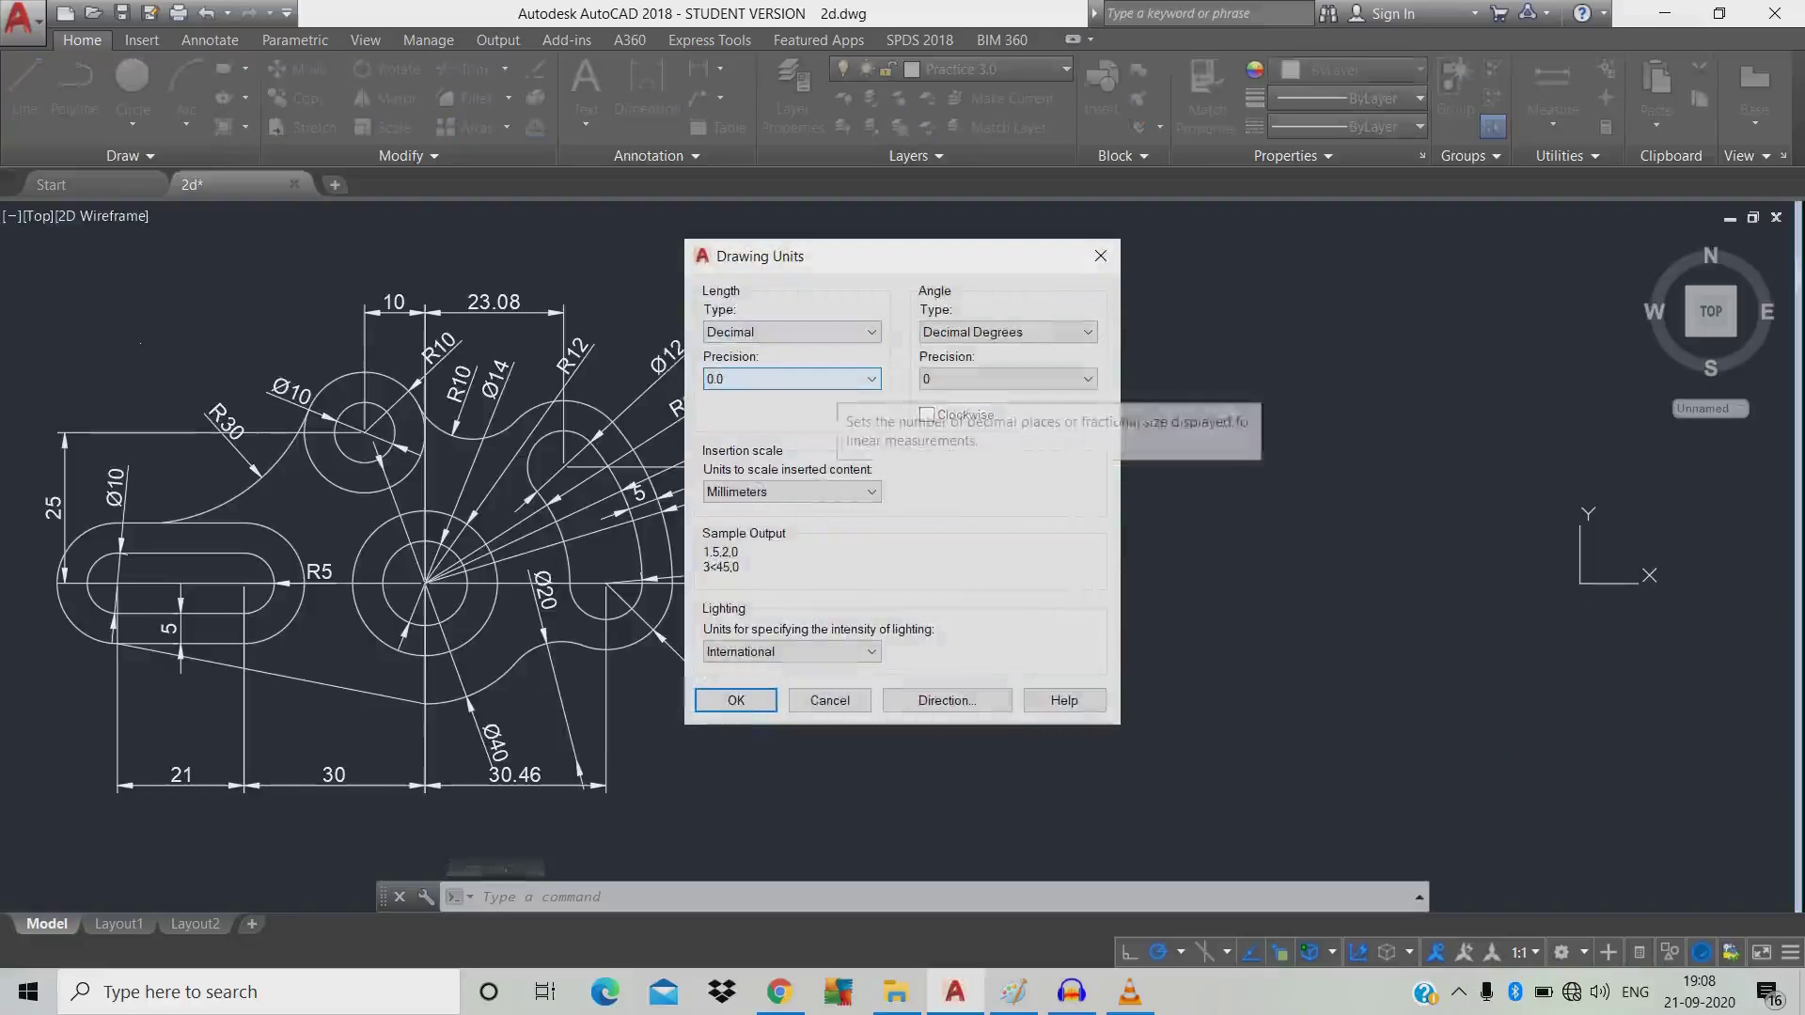
key(Tab)
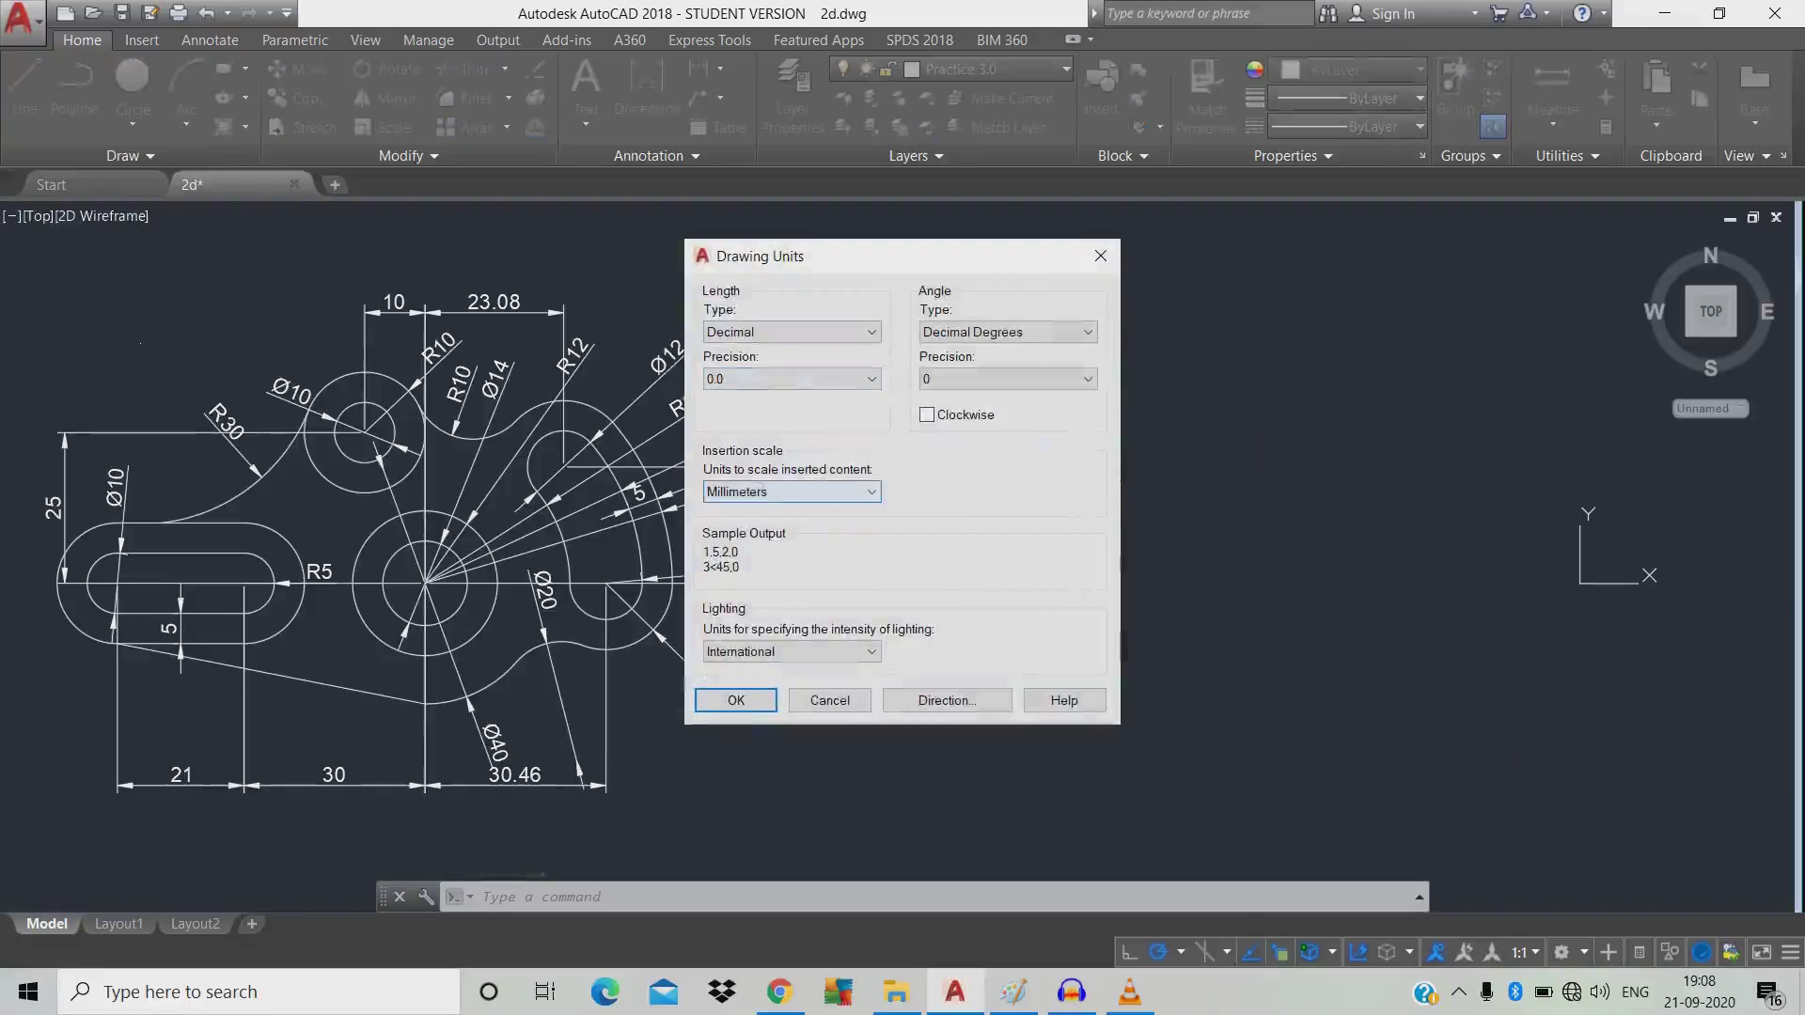
key(Return)
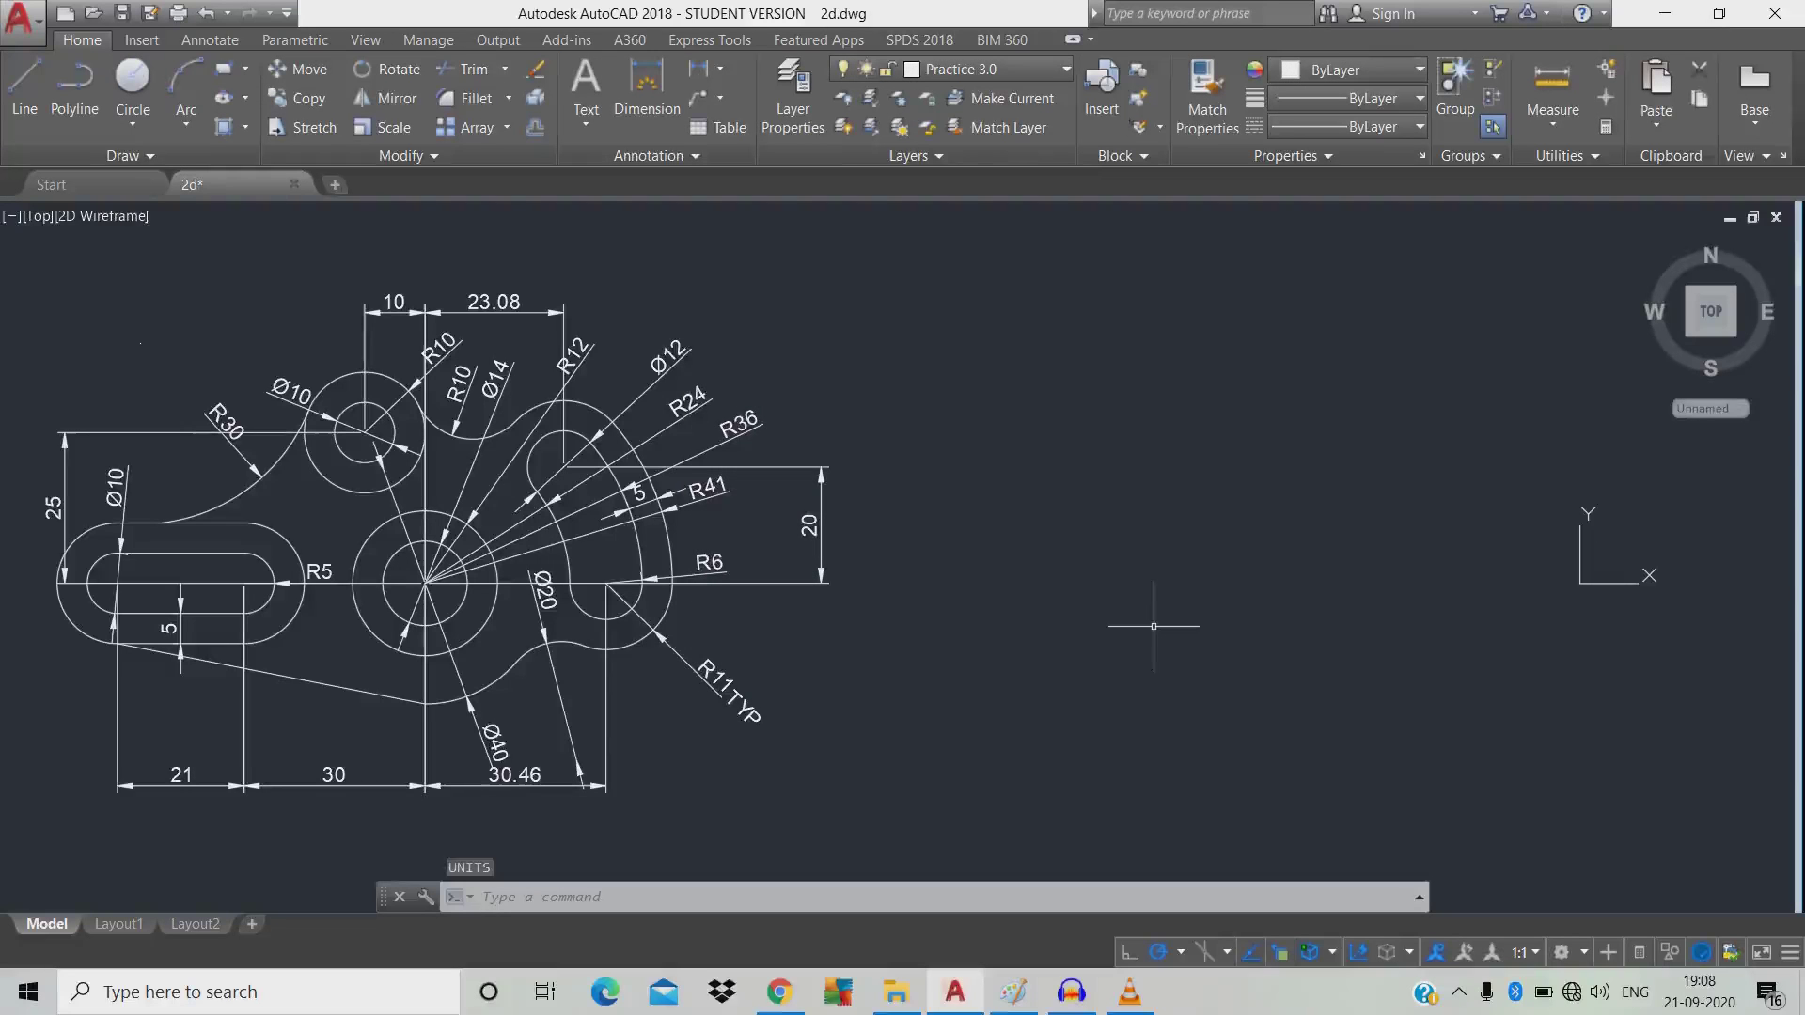
Create a layer named Practice4.0 in the layer manager and make it current.
text(la)
key(Return)
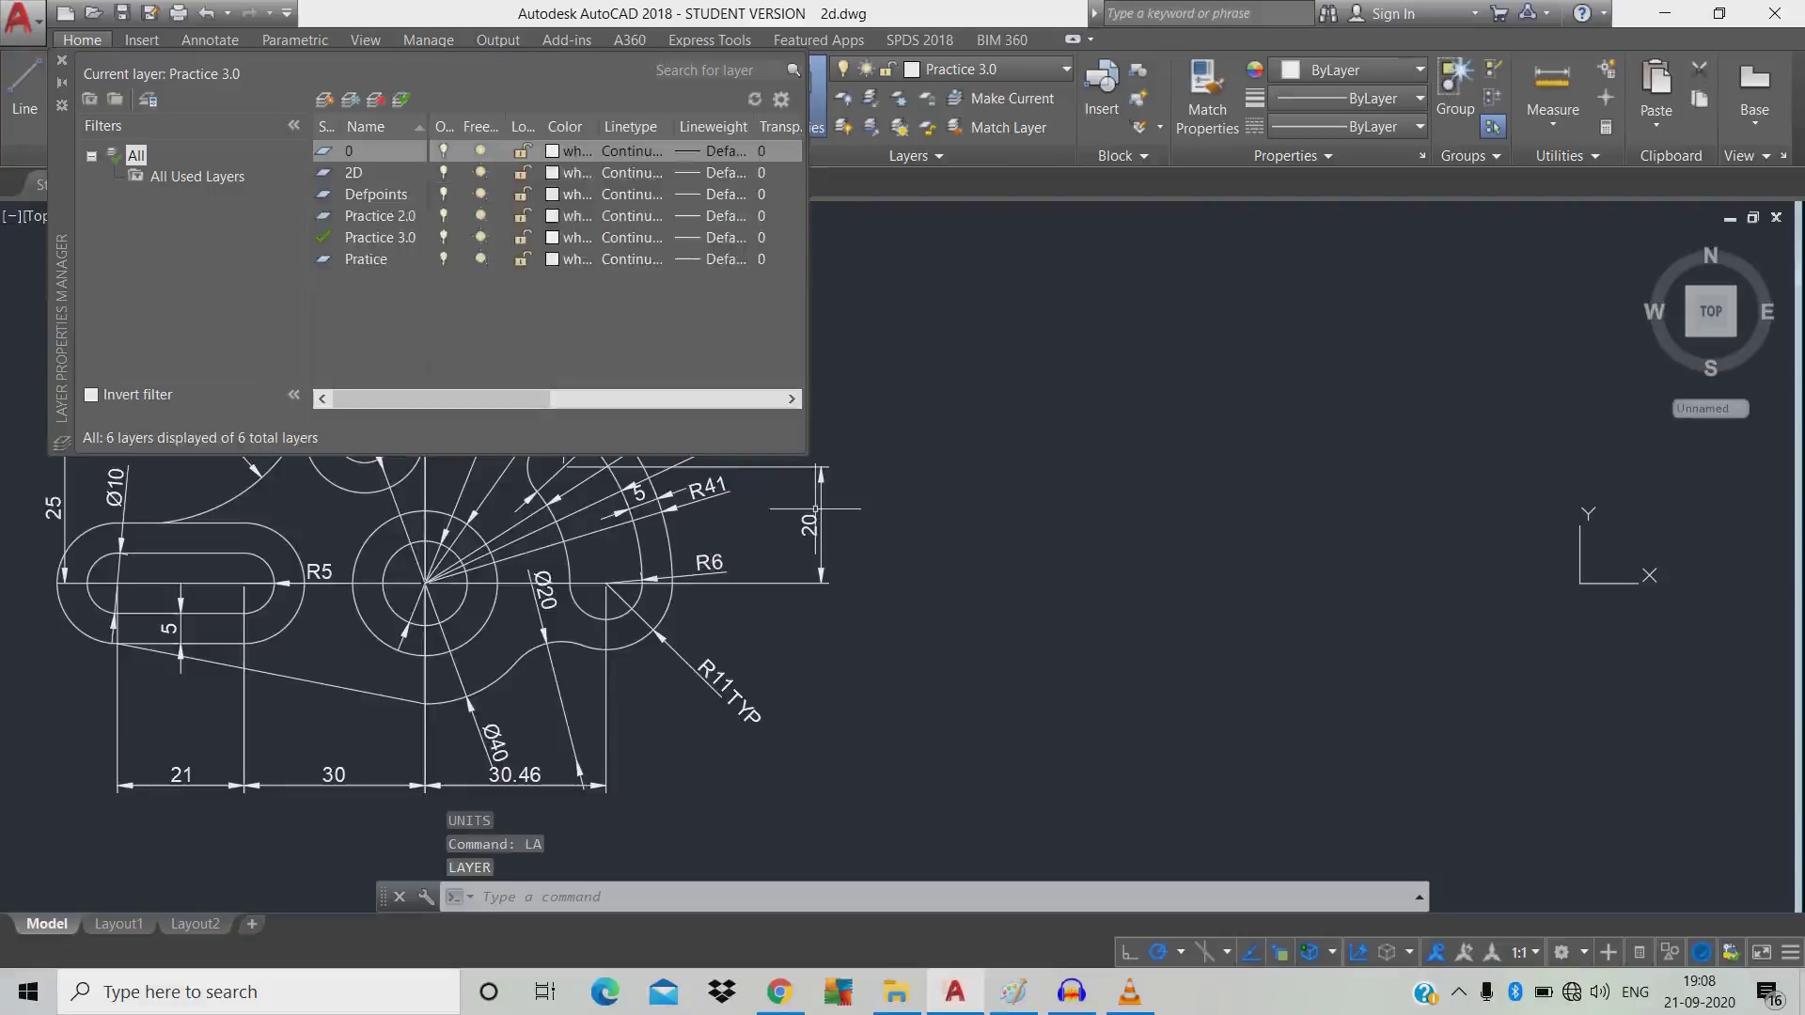
key(alt+n)
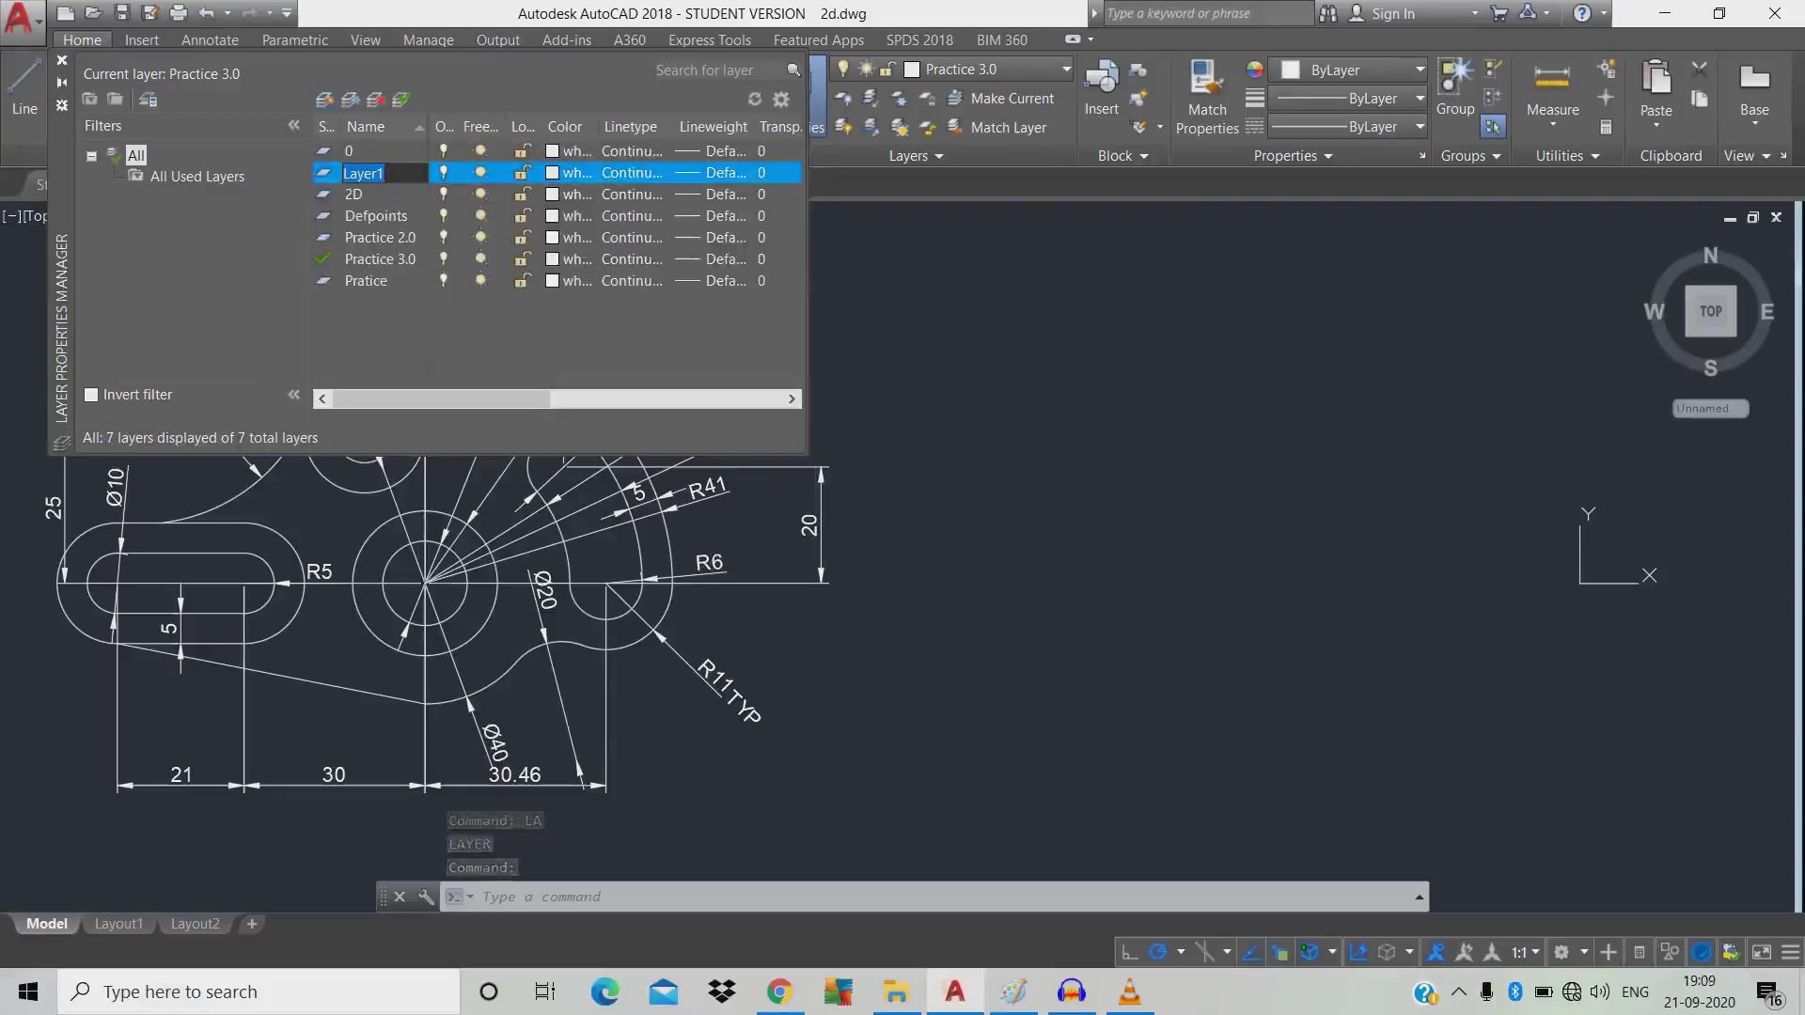
text(Practice)
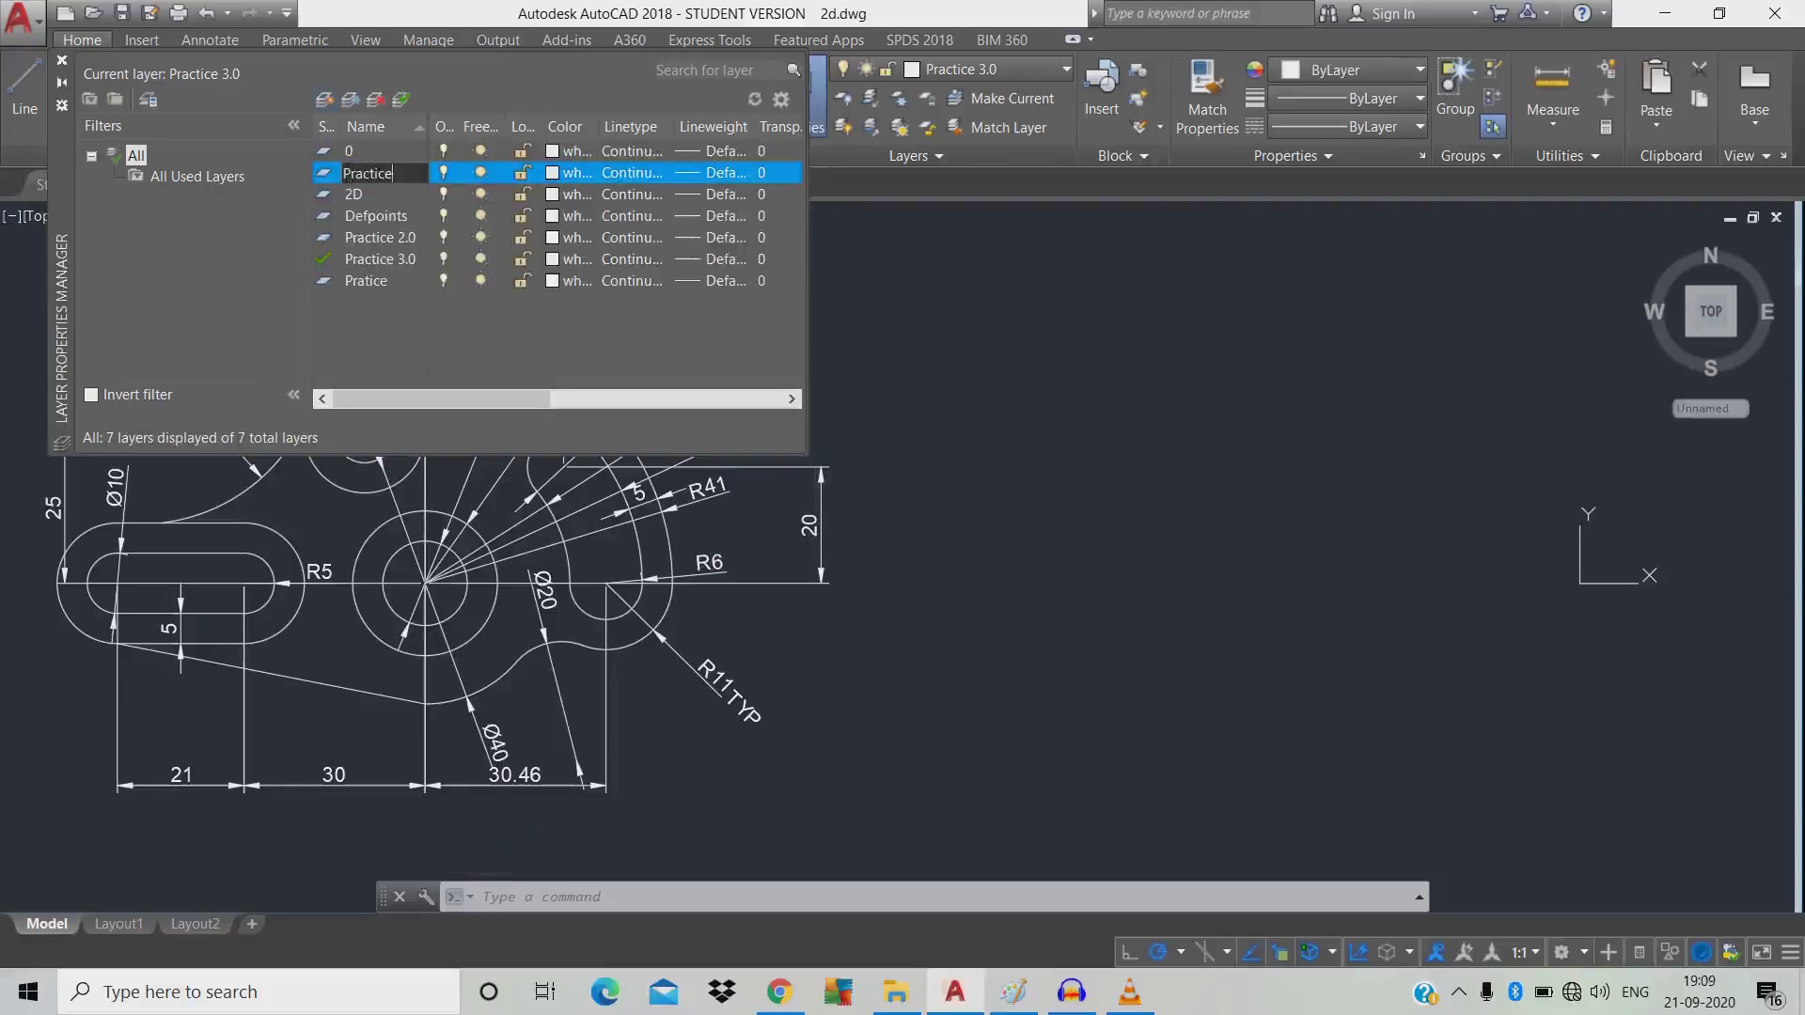
text(4.0)
key(Return)
key(alt+c)
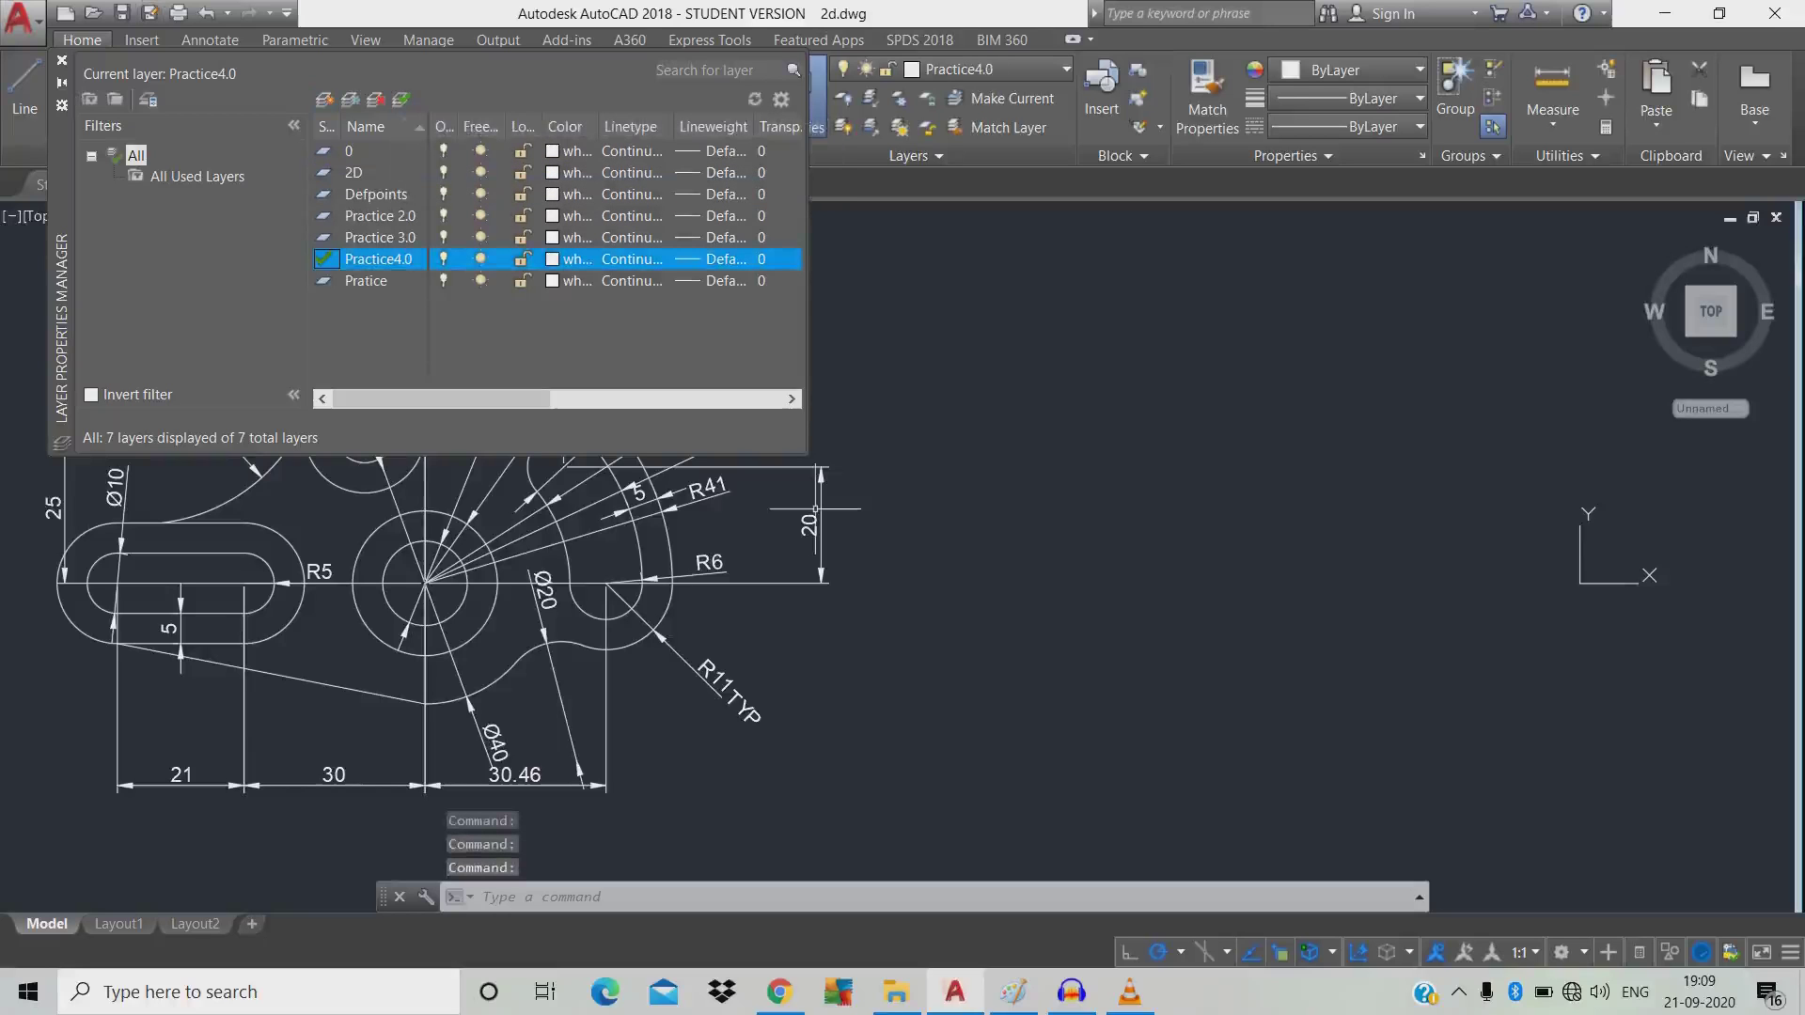
click(816, 104)
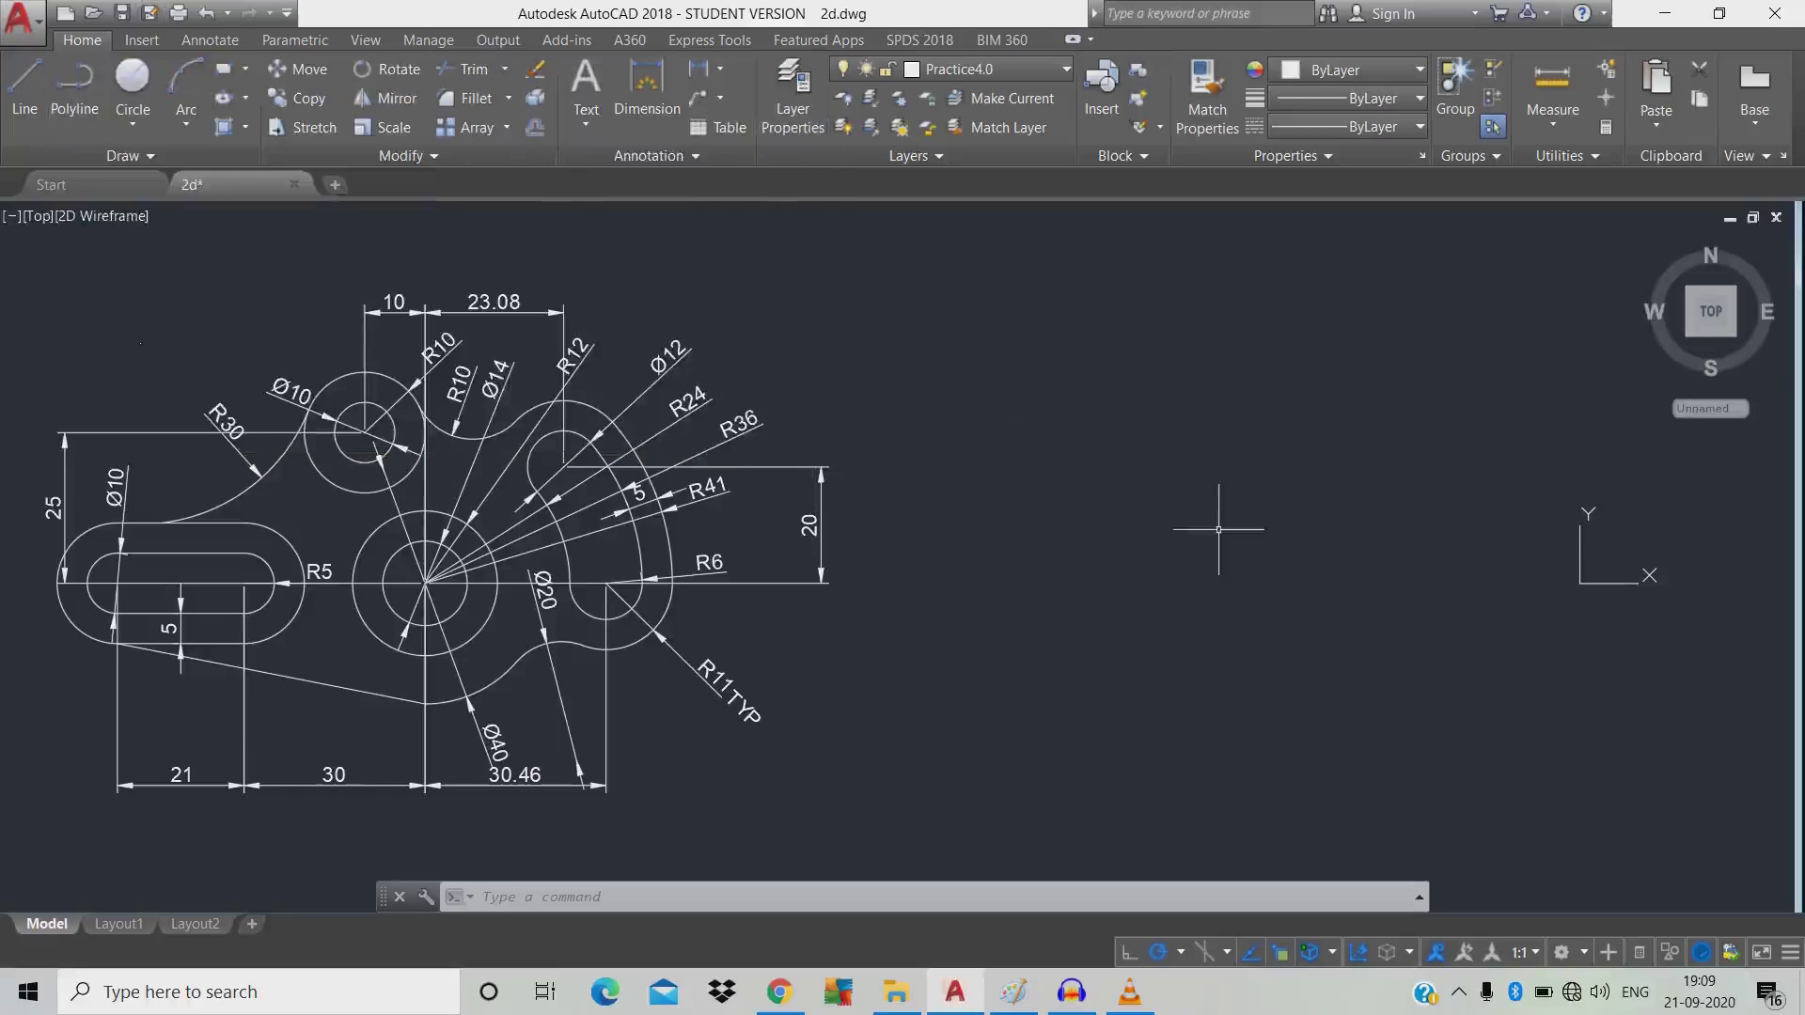
Move the UCS origin to the empty area right of the reference drawing.
text(UCs)
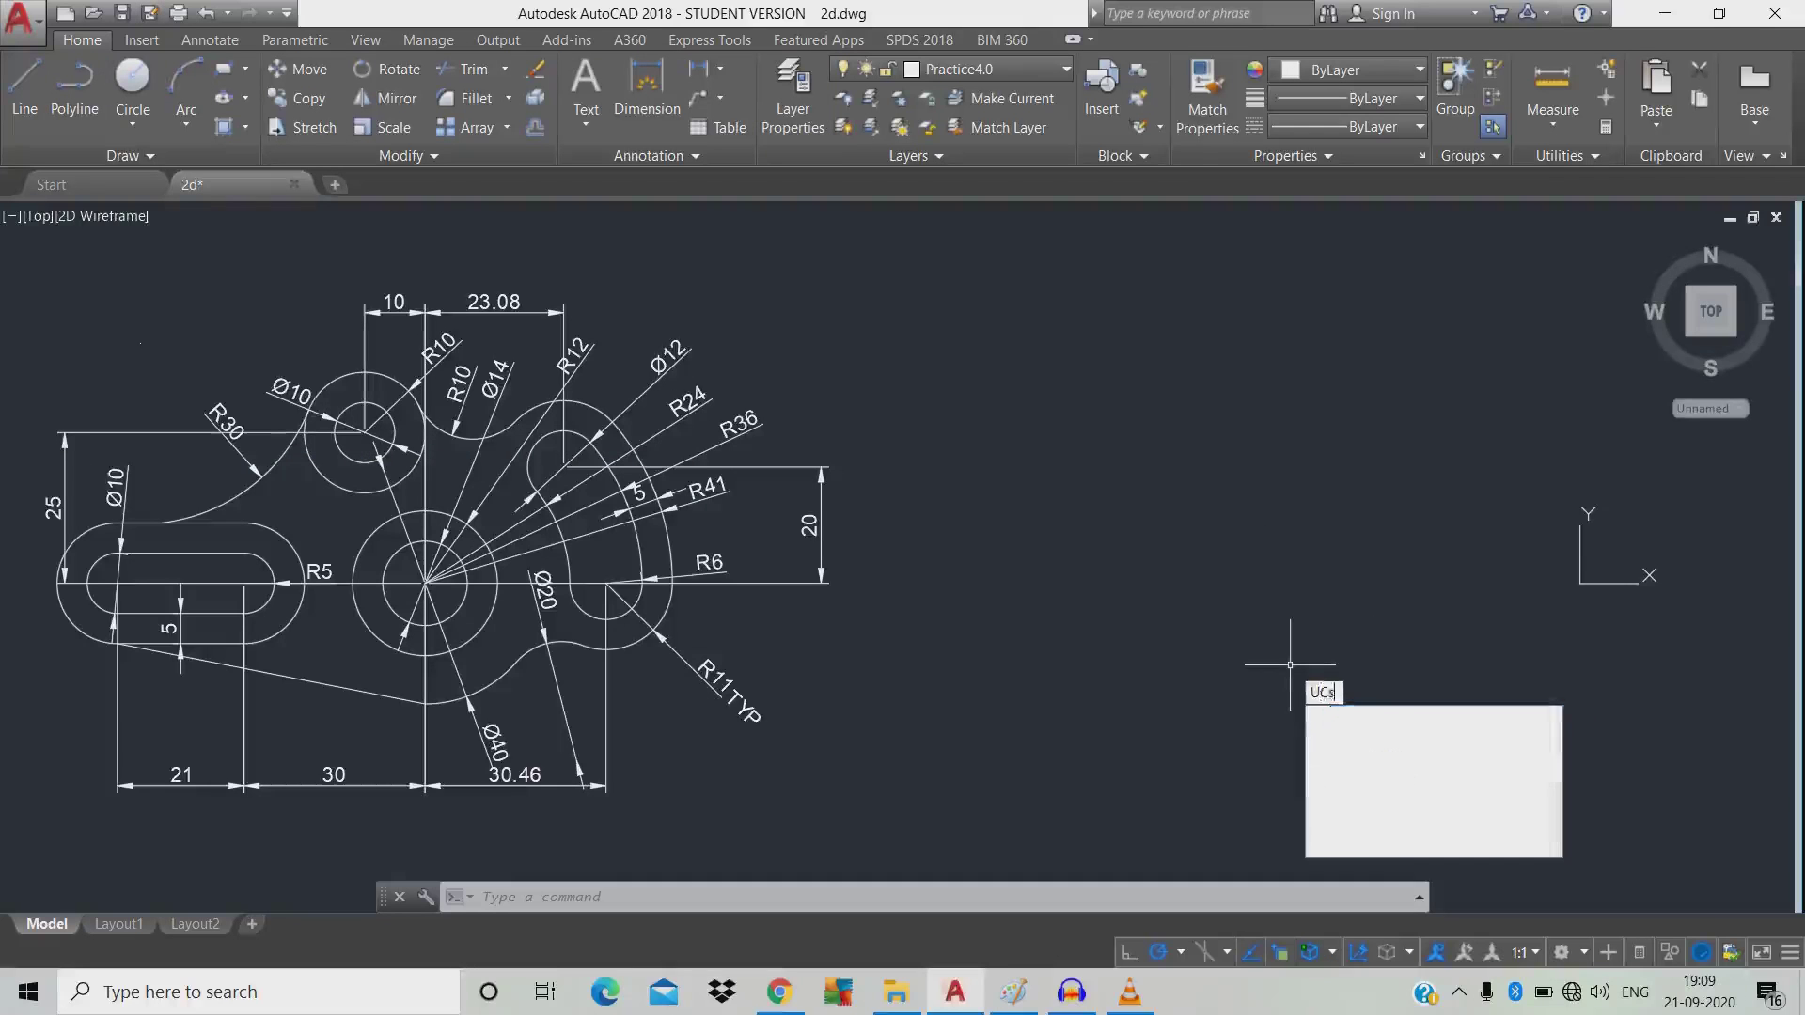
key(Return)
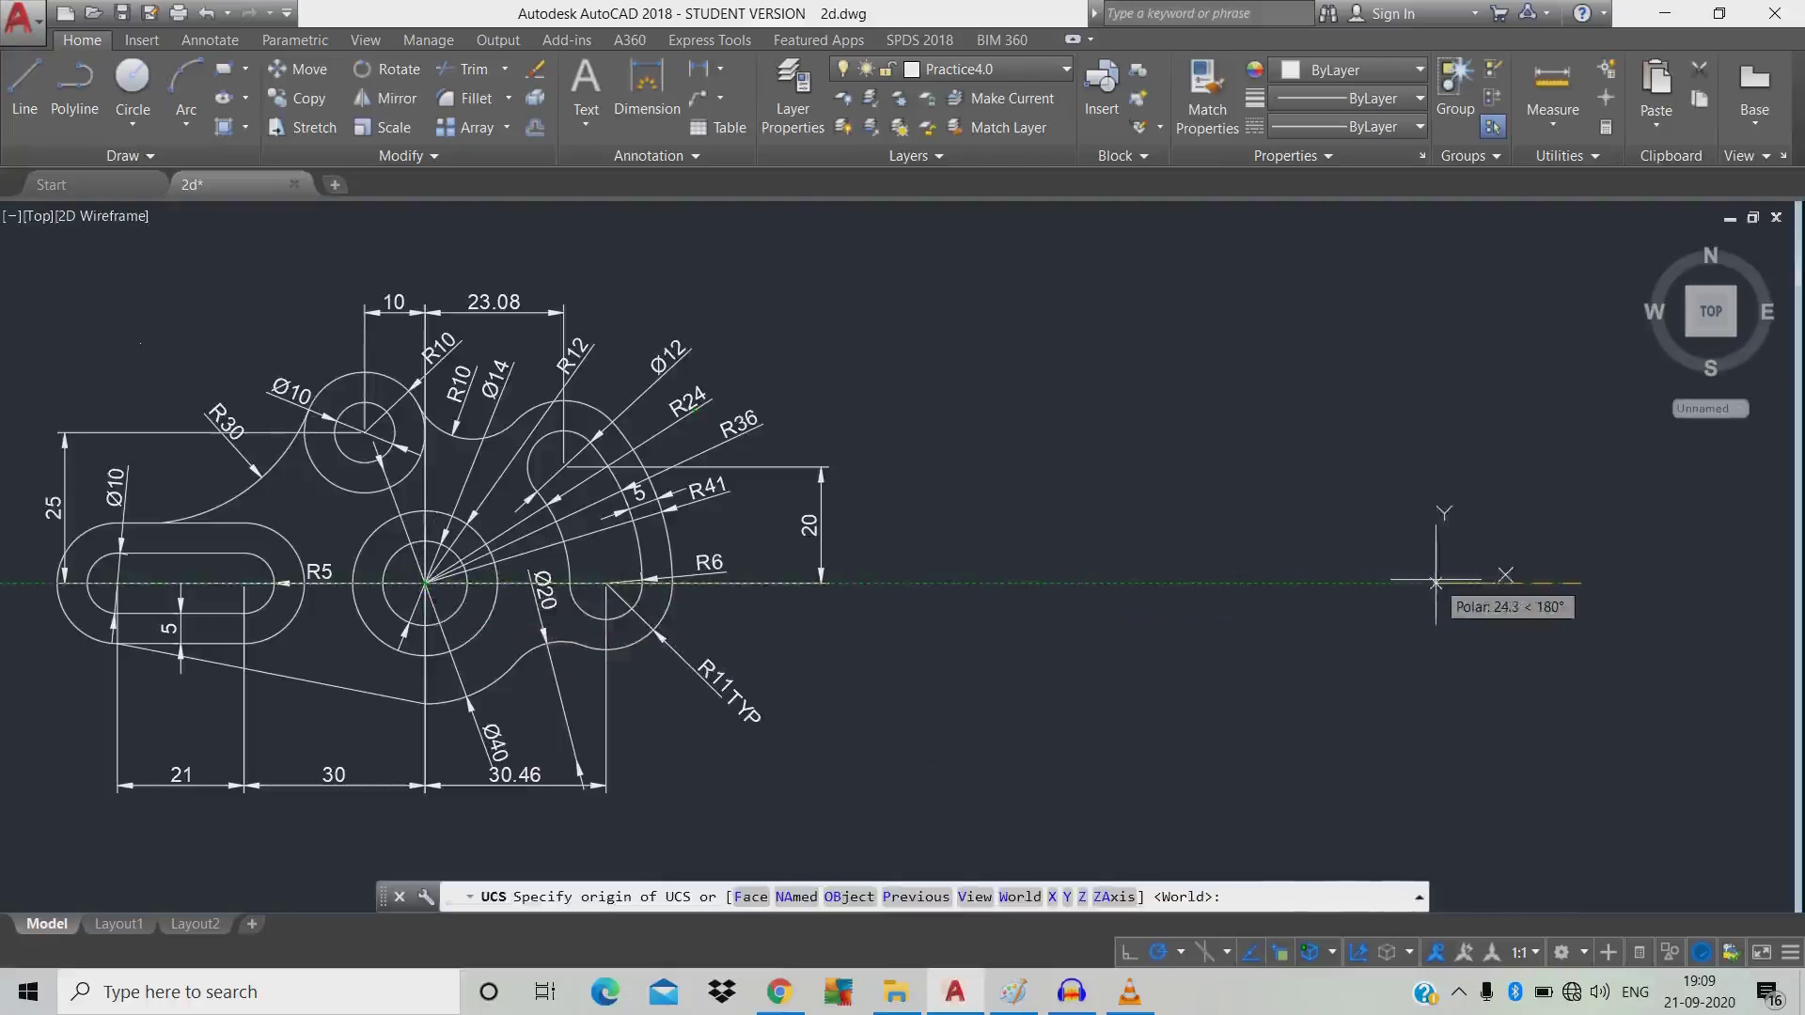
click(1579, 579)
key(Return)
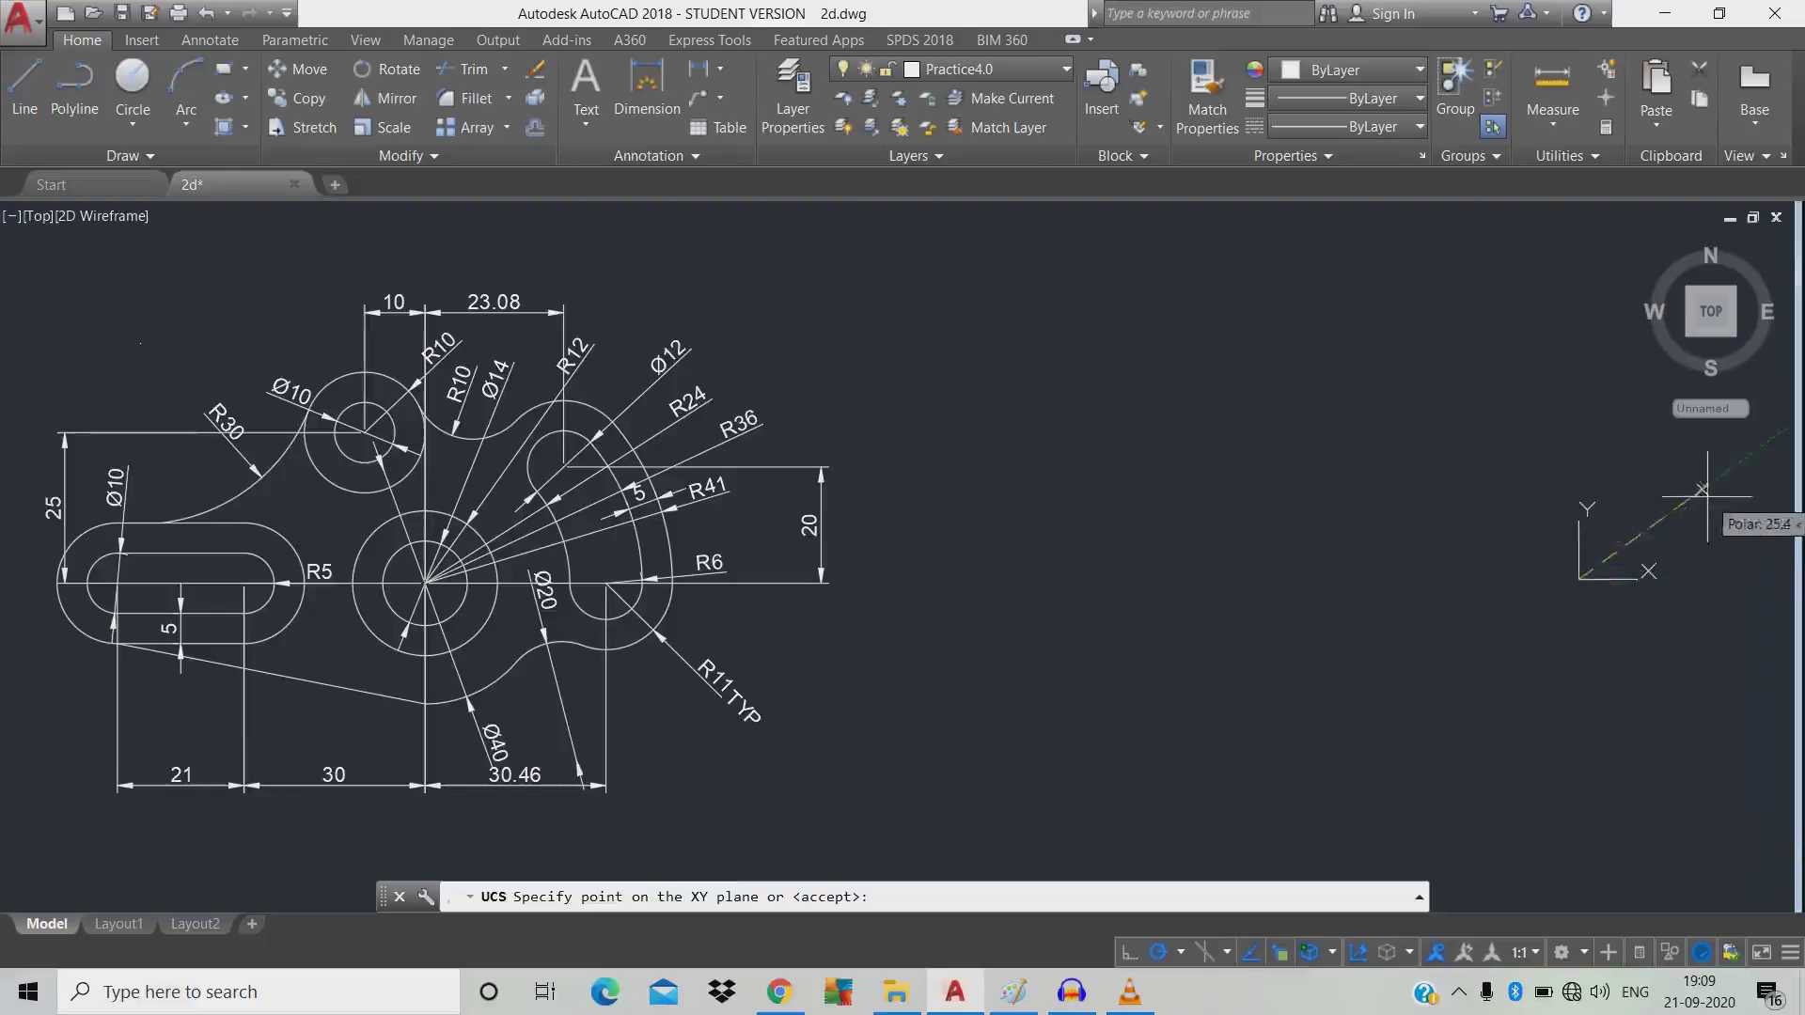
key(Return)
Pan the view and check the status-bar display options.
middle_drag(1382, 583, 1337, 609)
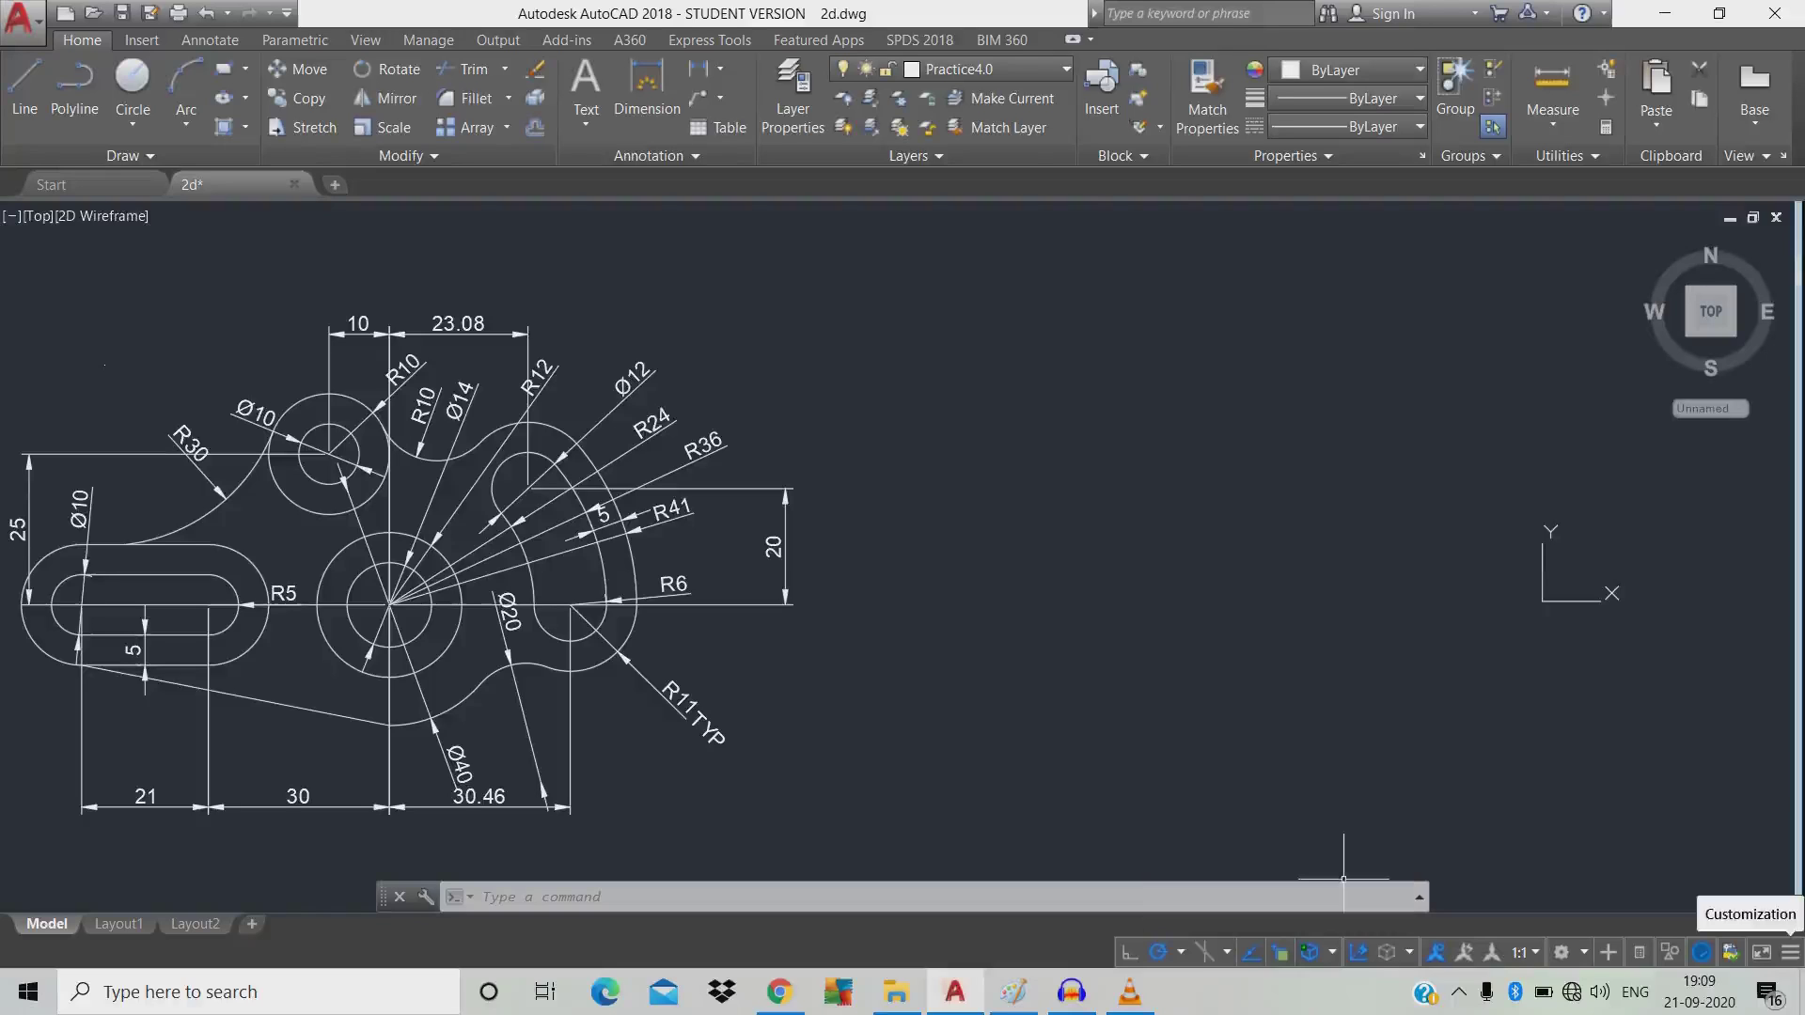
click(1789, 953)
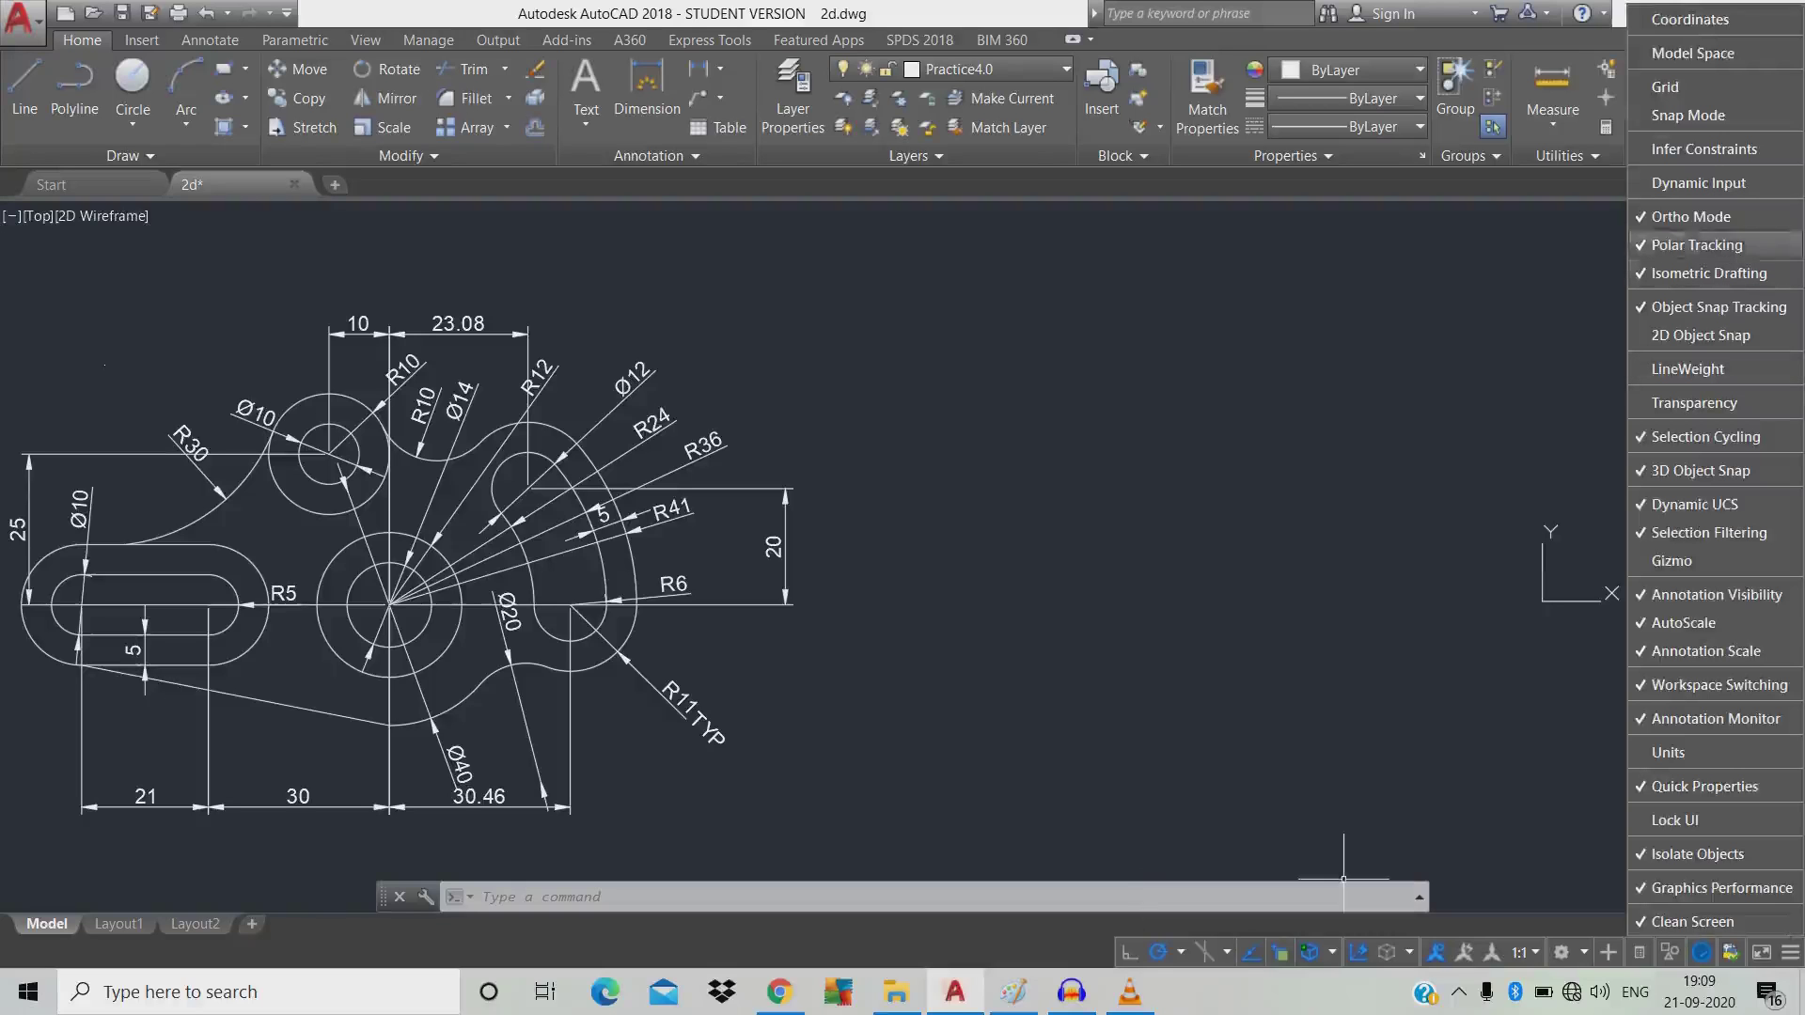
click(1375, 407)
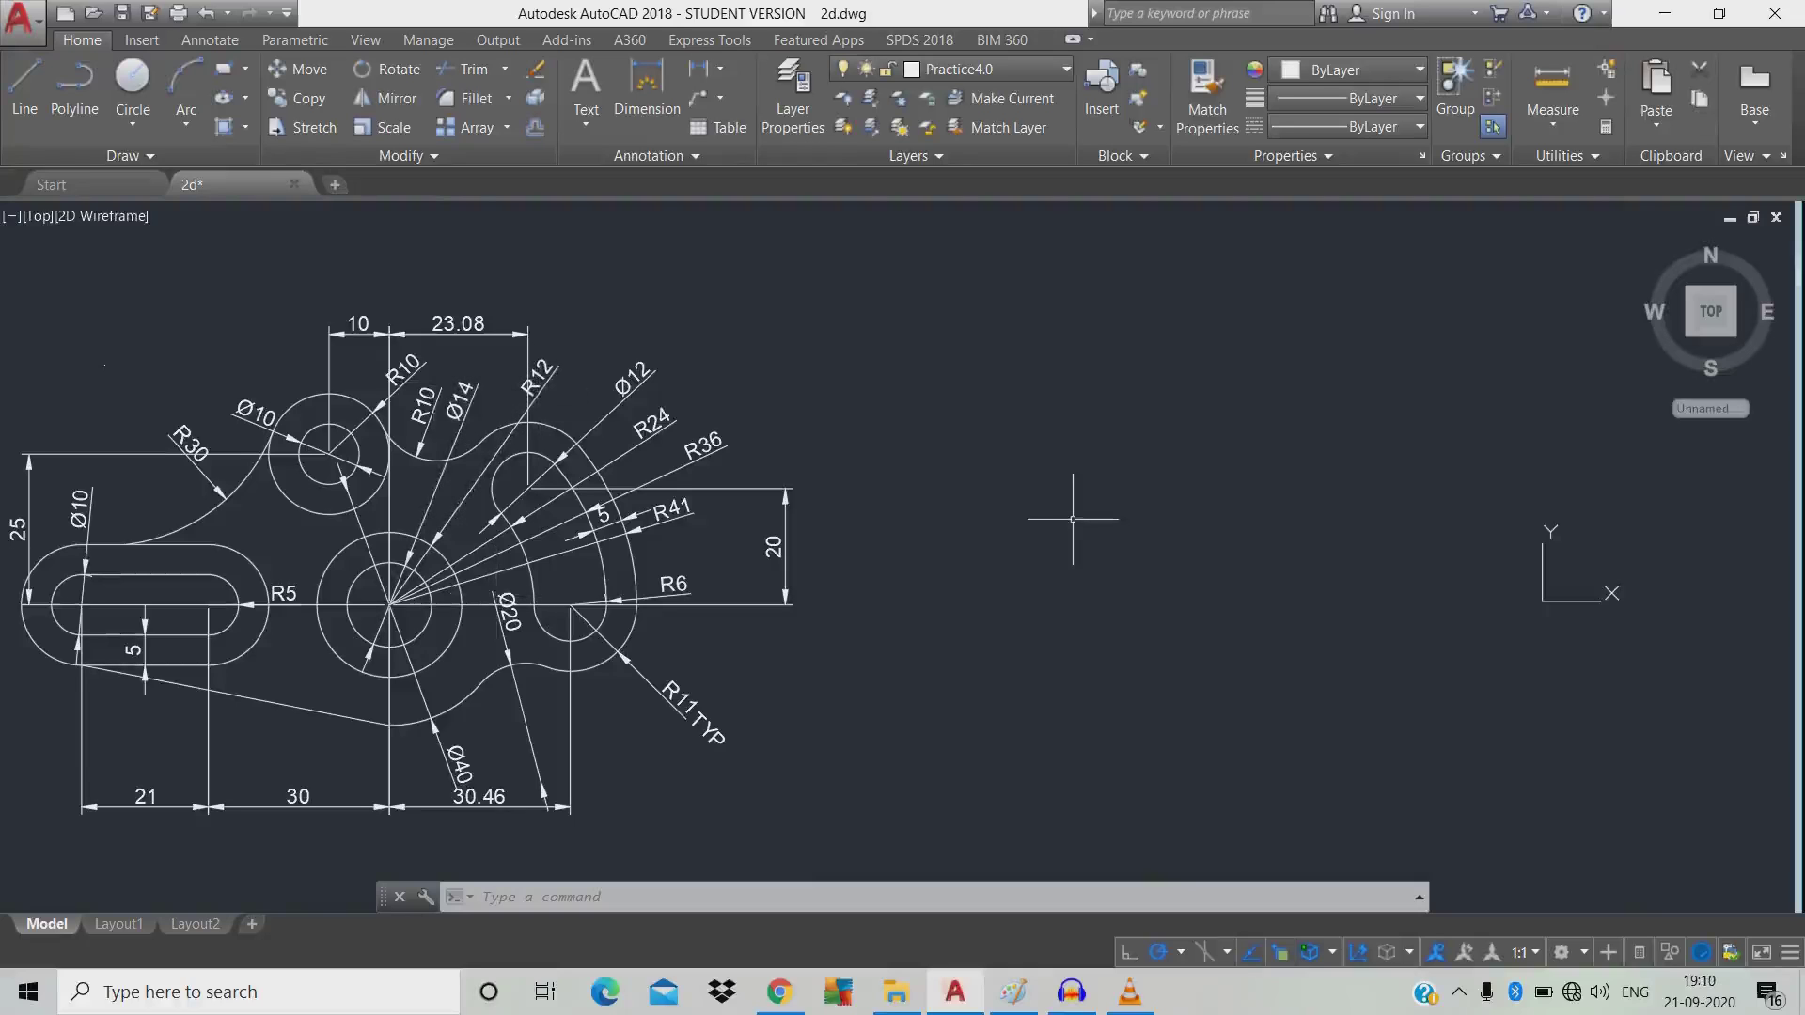
Draw a radius 12 circle centred at the origin 0,0.
text(c)
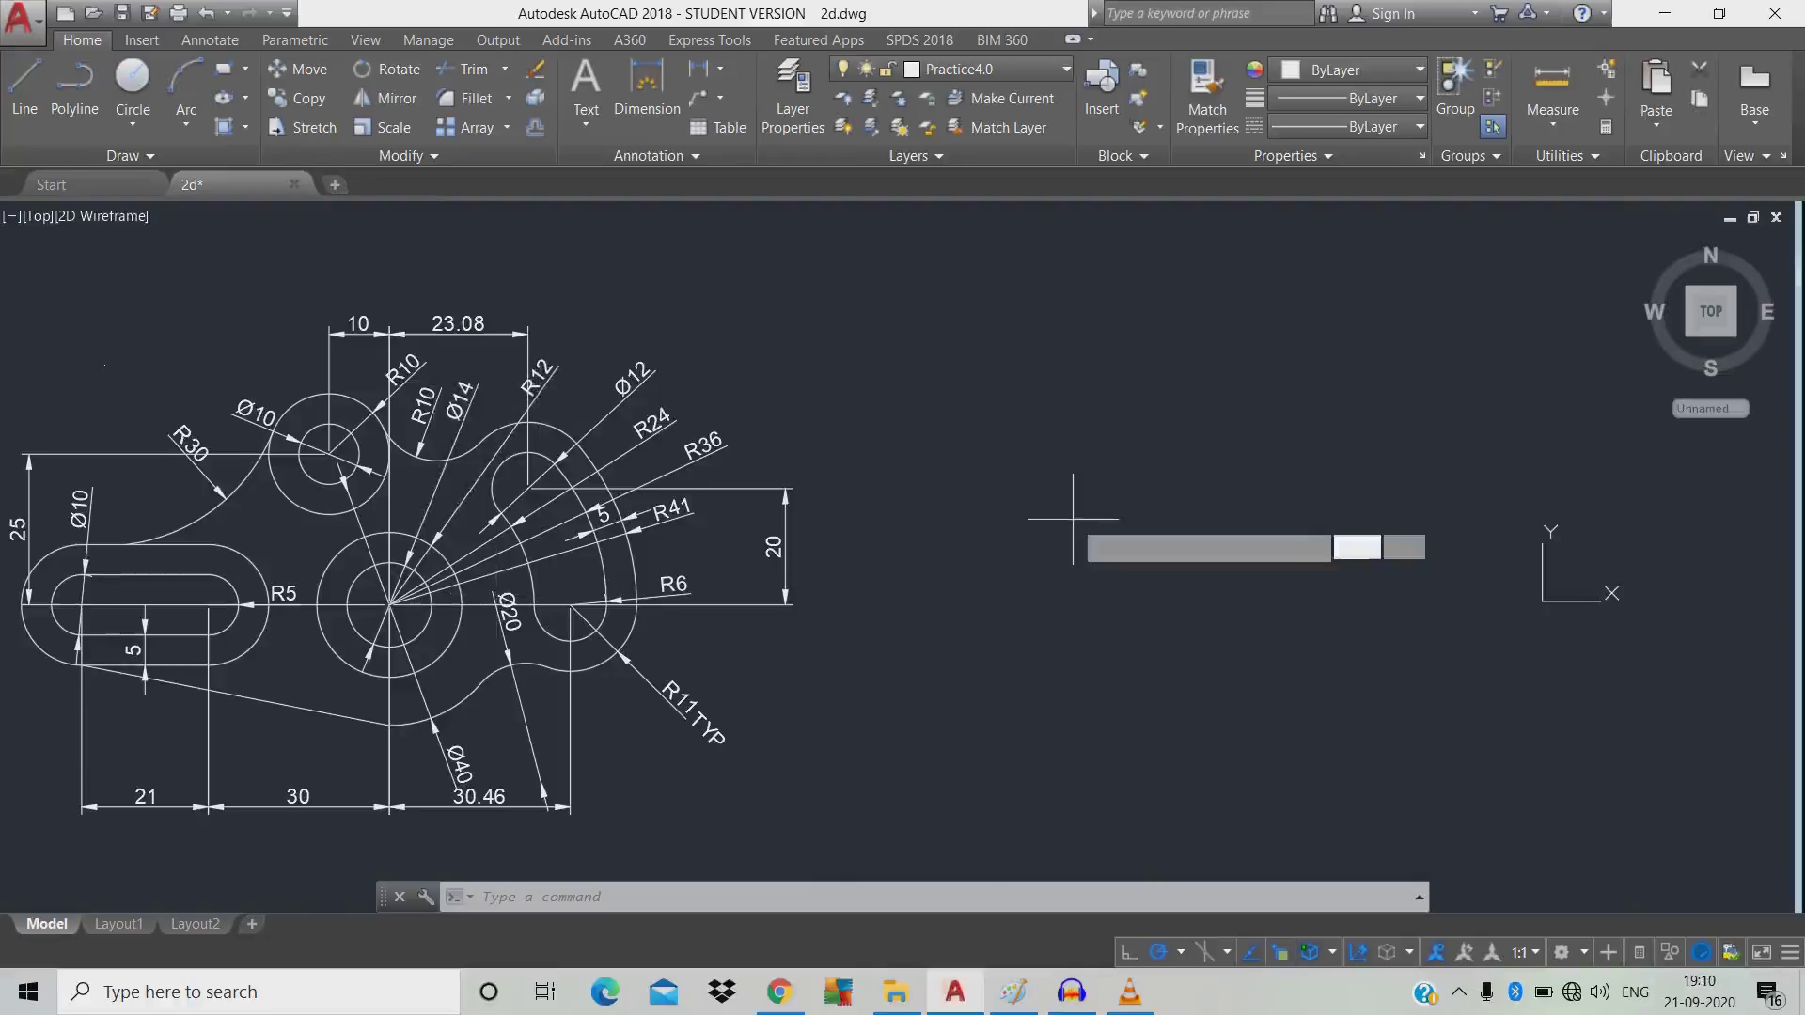
key(Return)
text(0)
key(Tab)
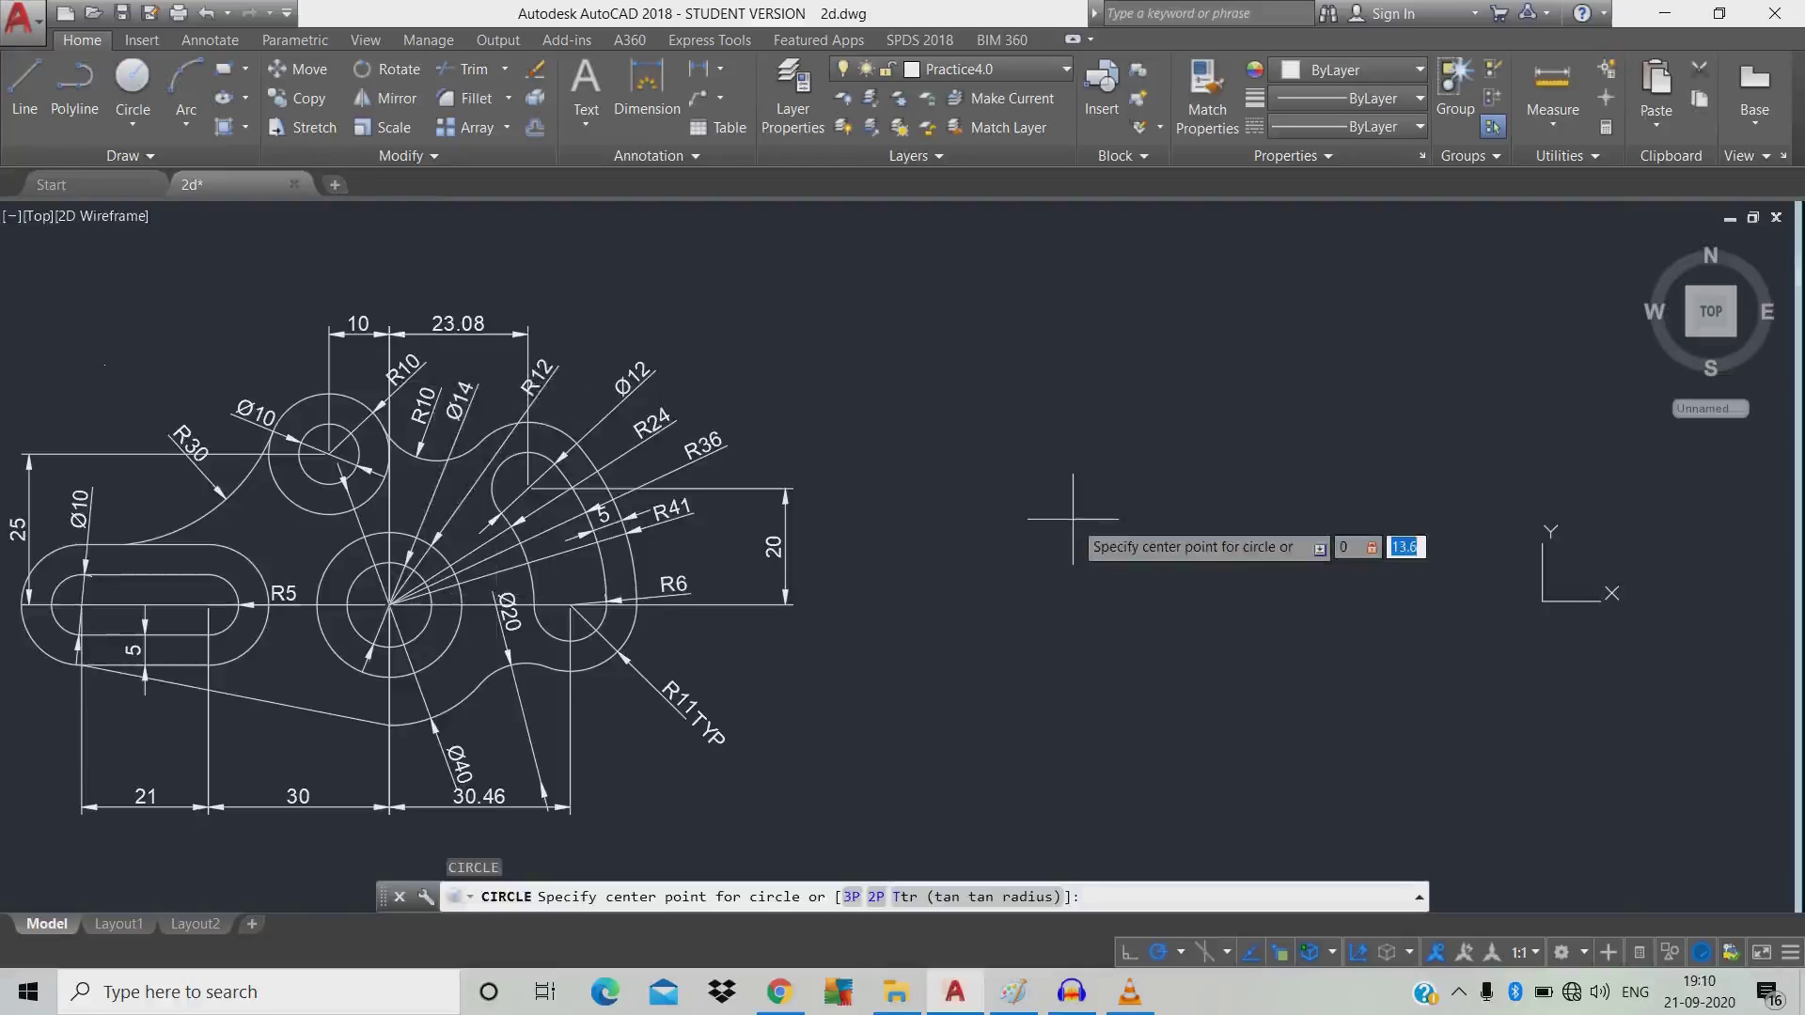
text(0)
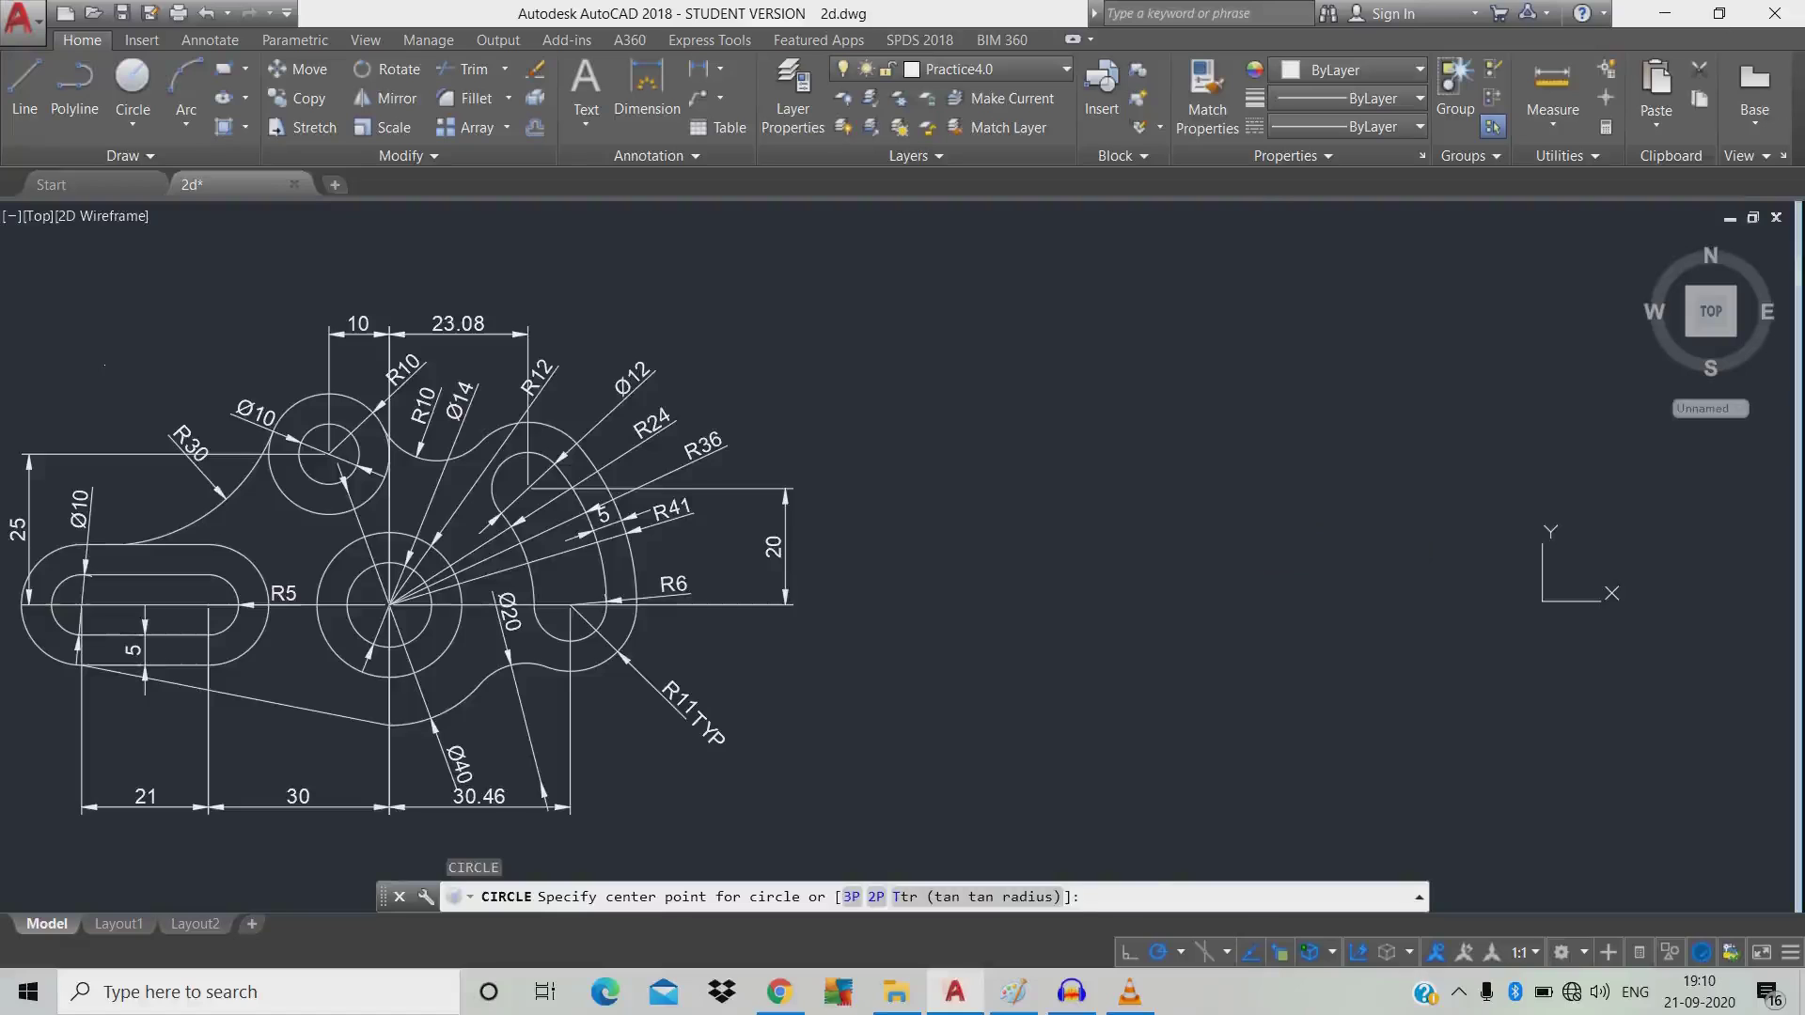
key(Return)
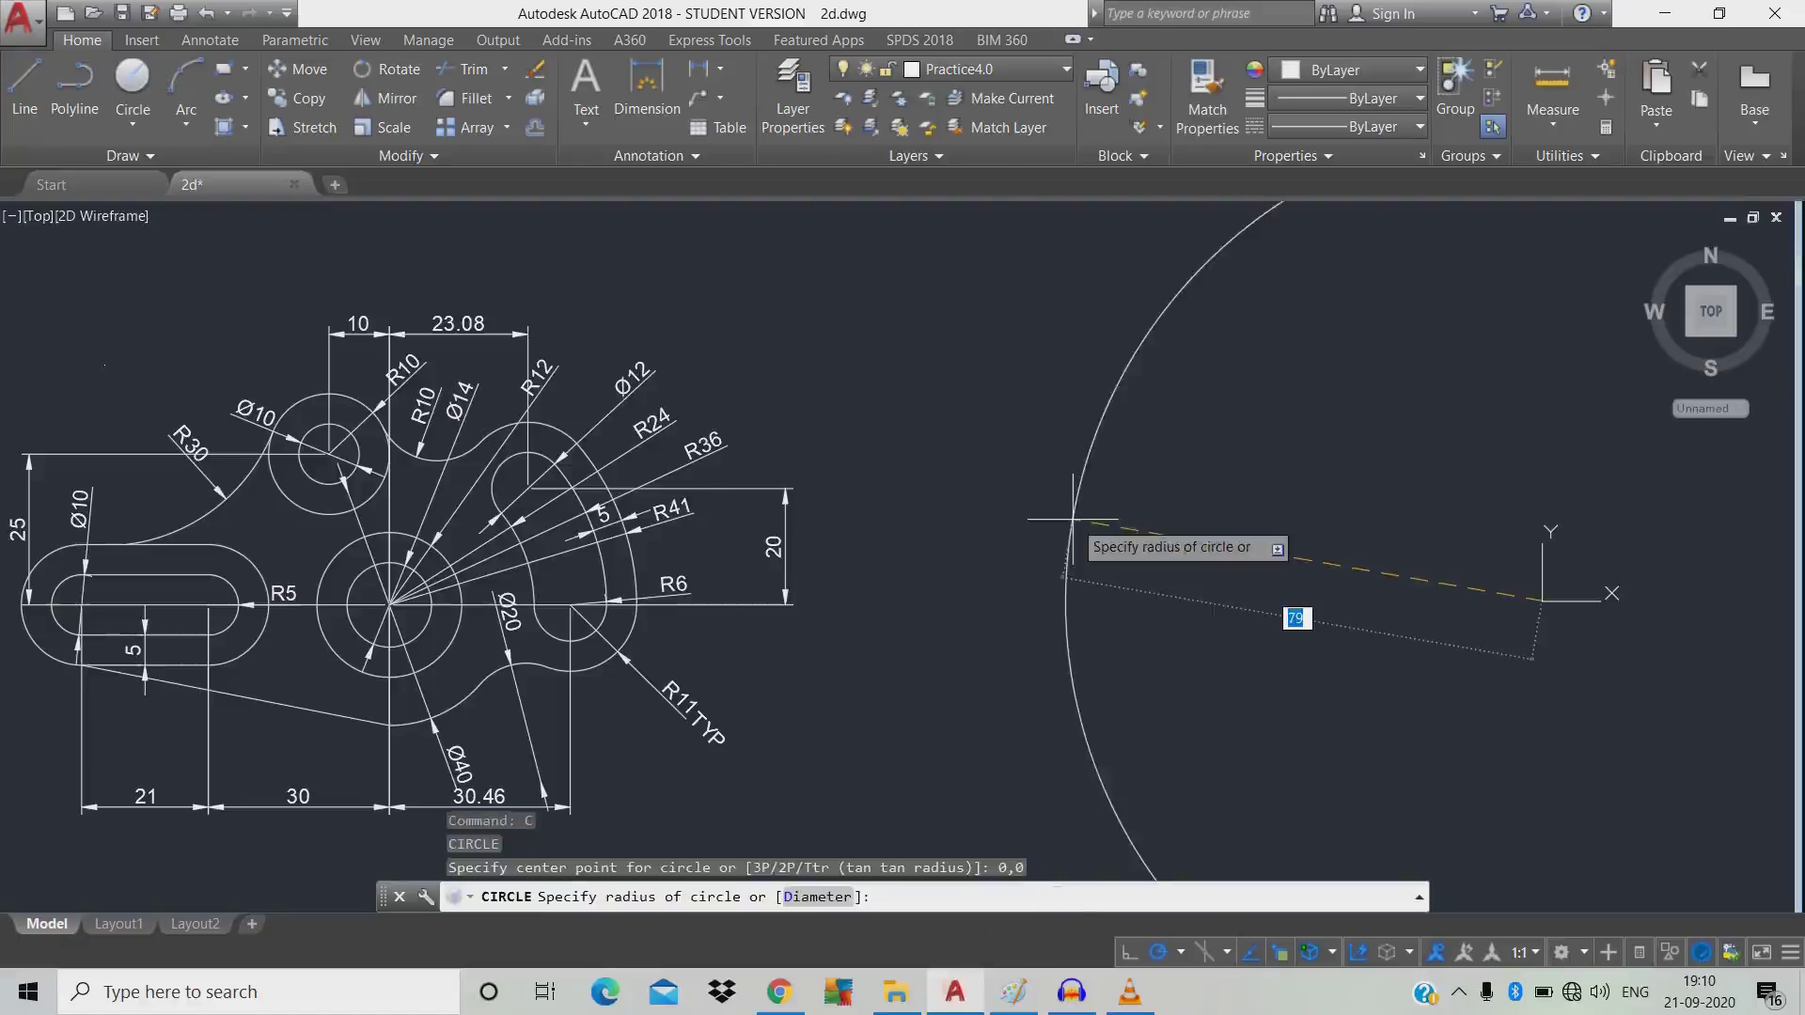
text(12)
key(Return)
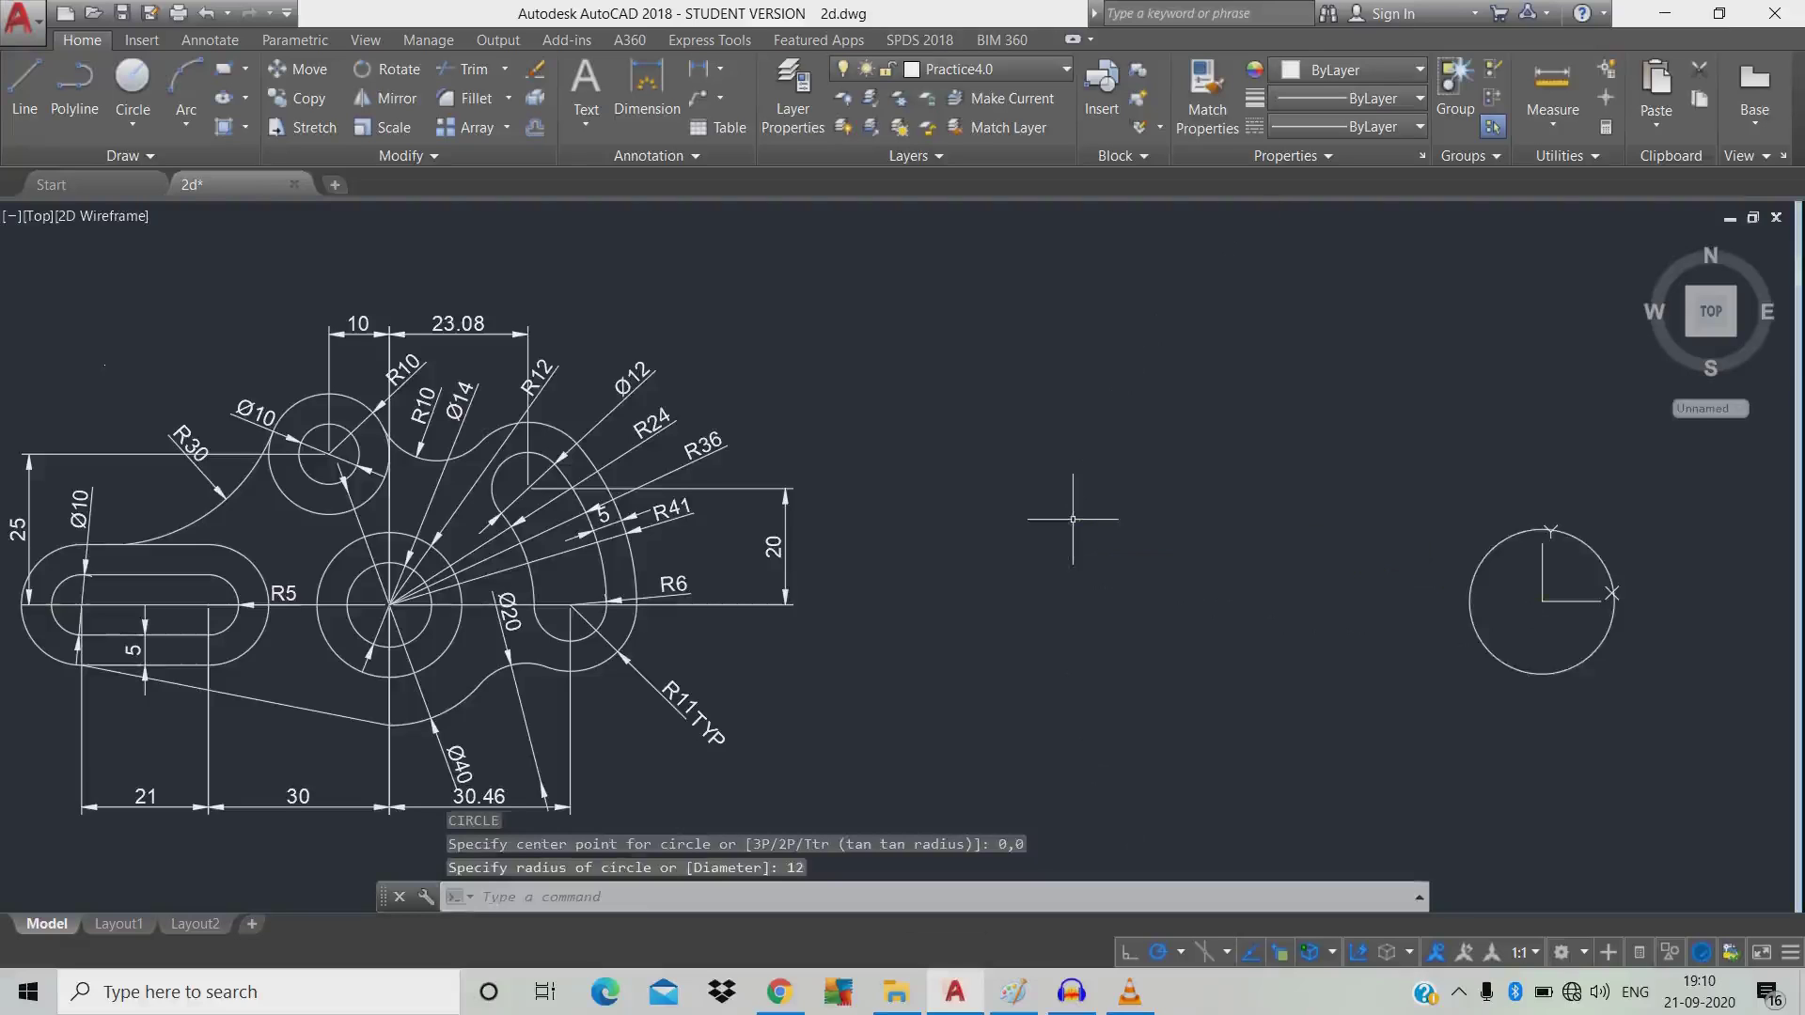
Add a concentric 12 mm diameter circle at 0,0.
text(c)
key(Return)
text(0)
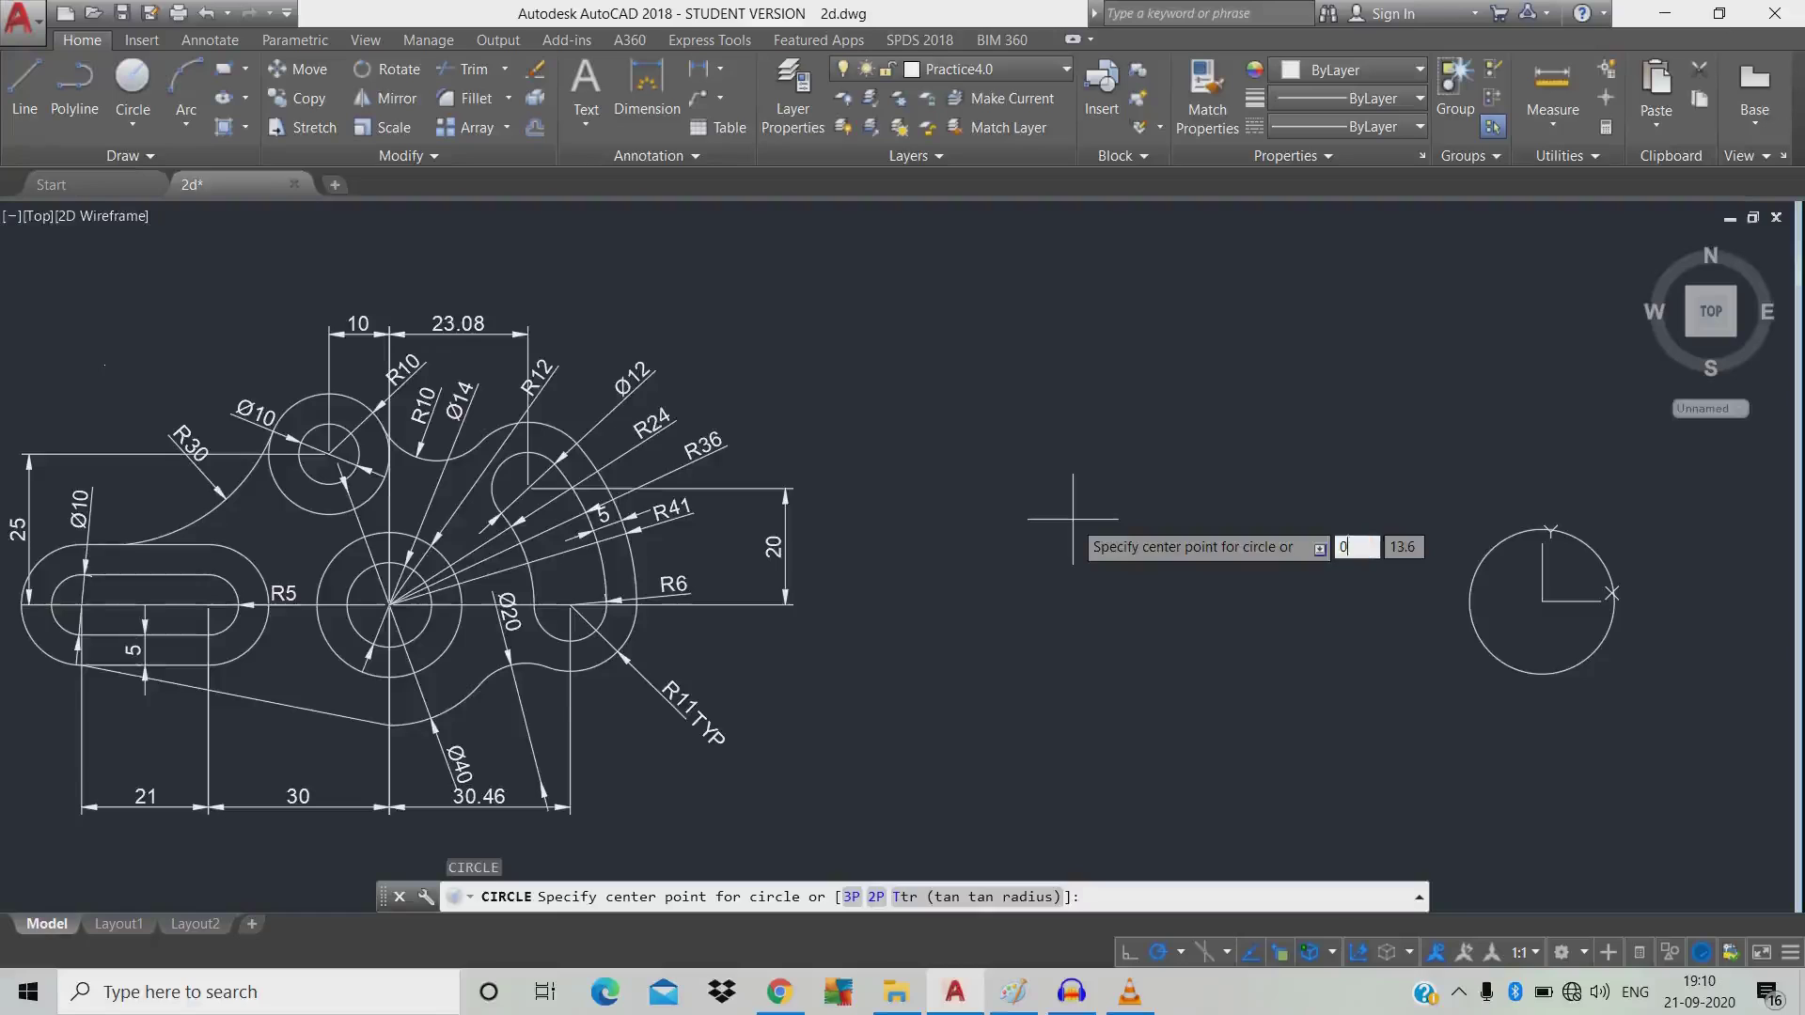
text(,0)
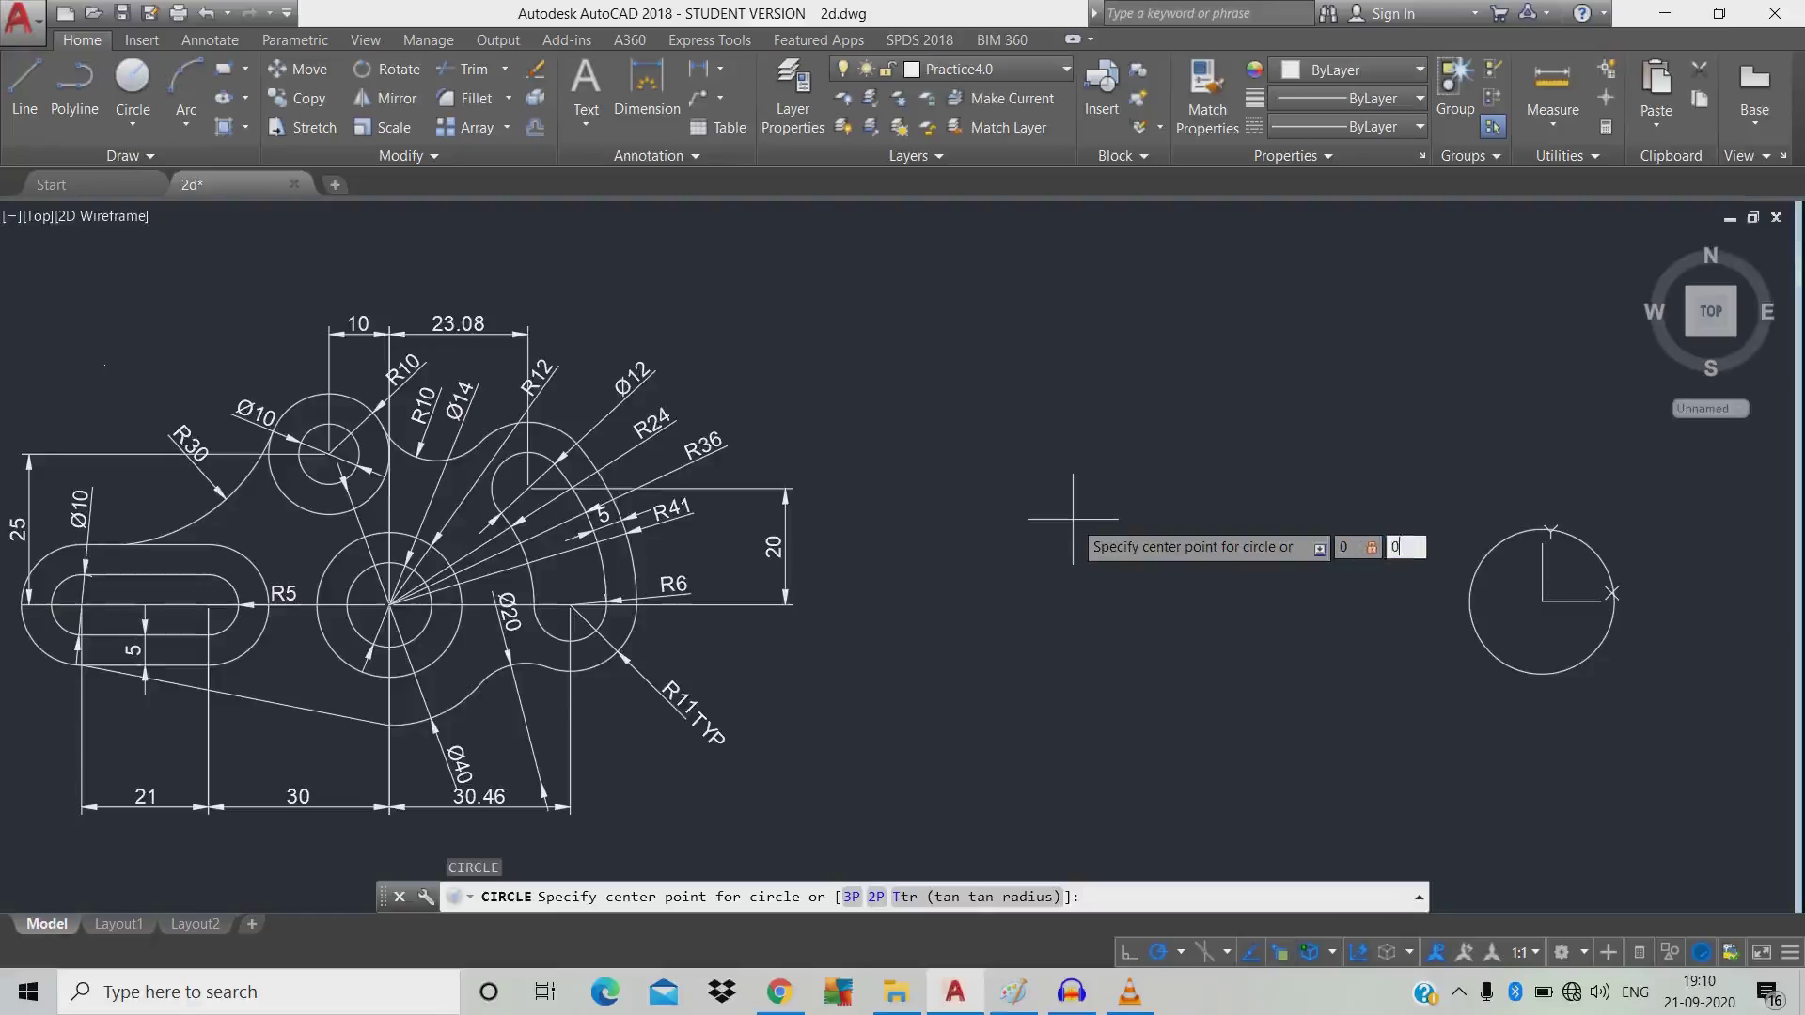
key(Return)
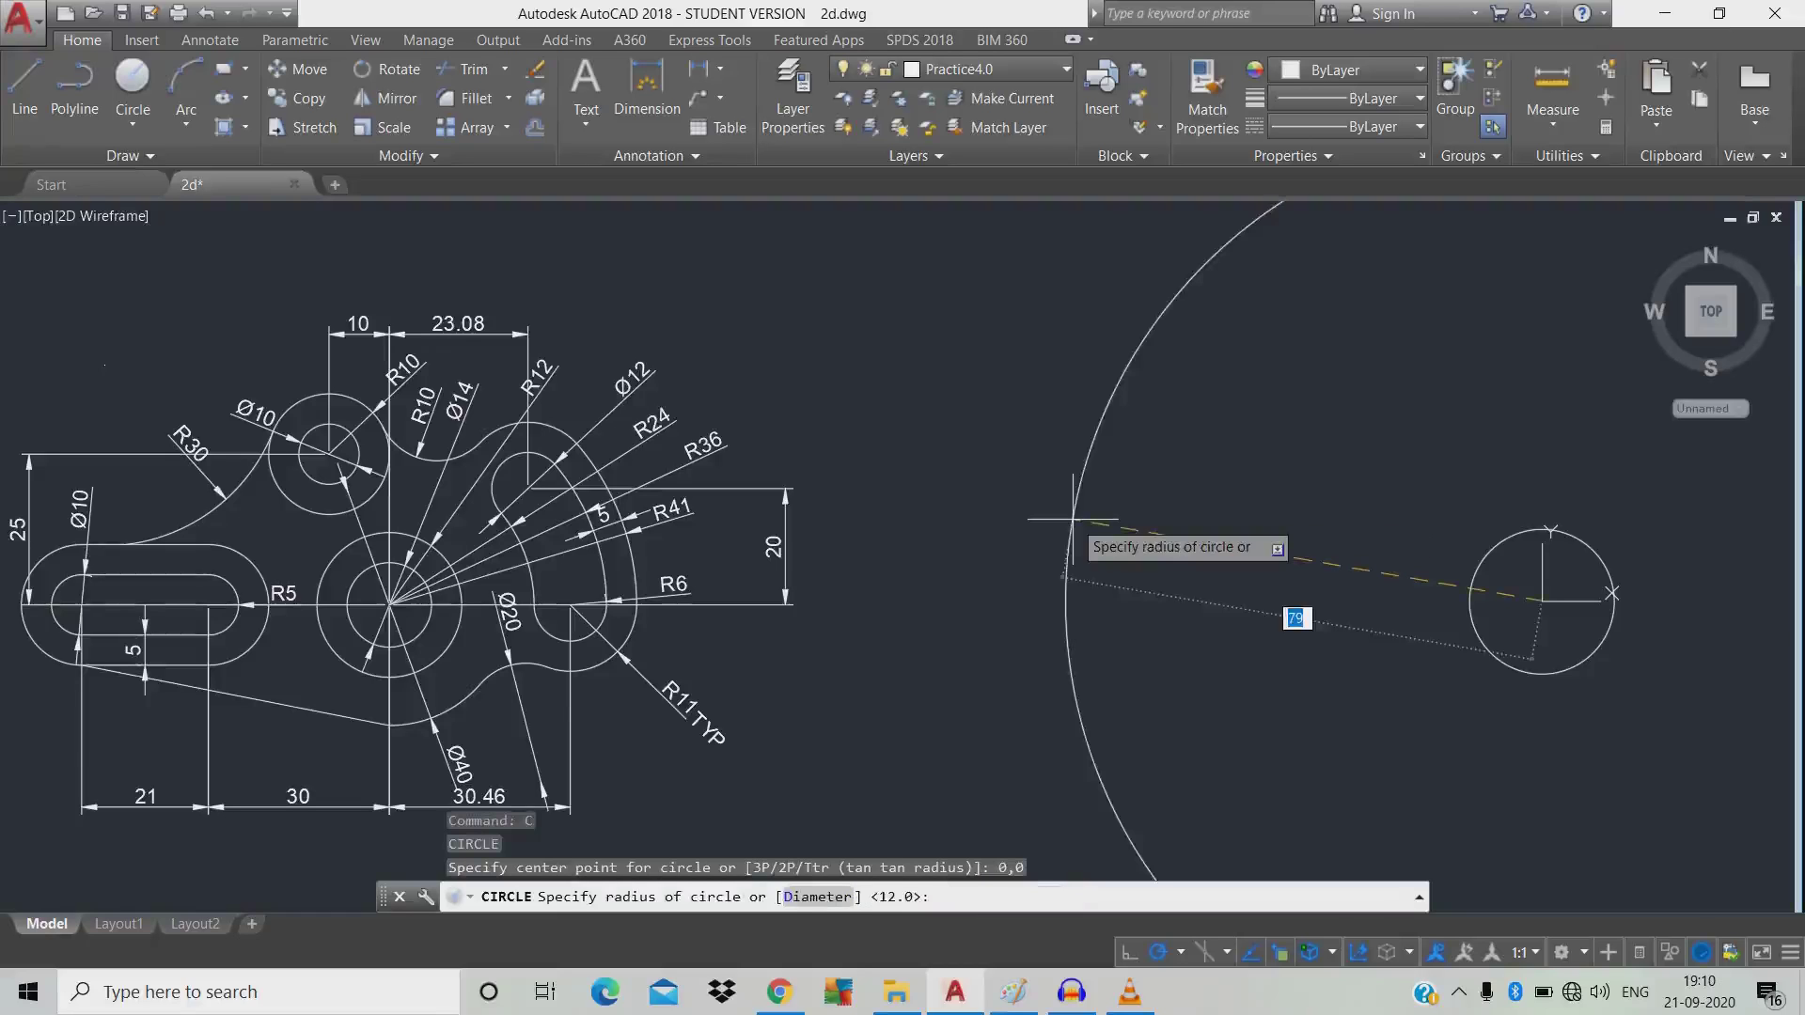
text(d)
key(Return)
text(12)
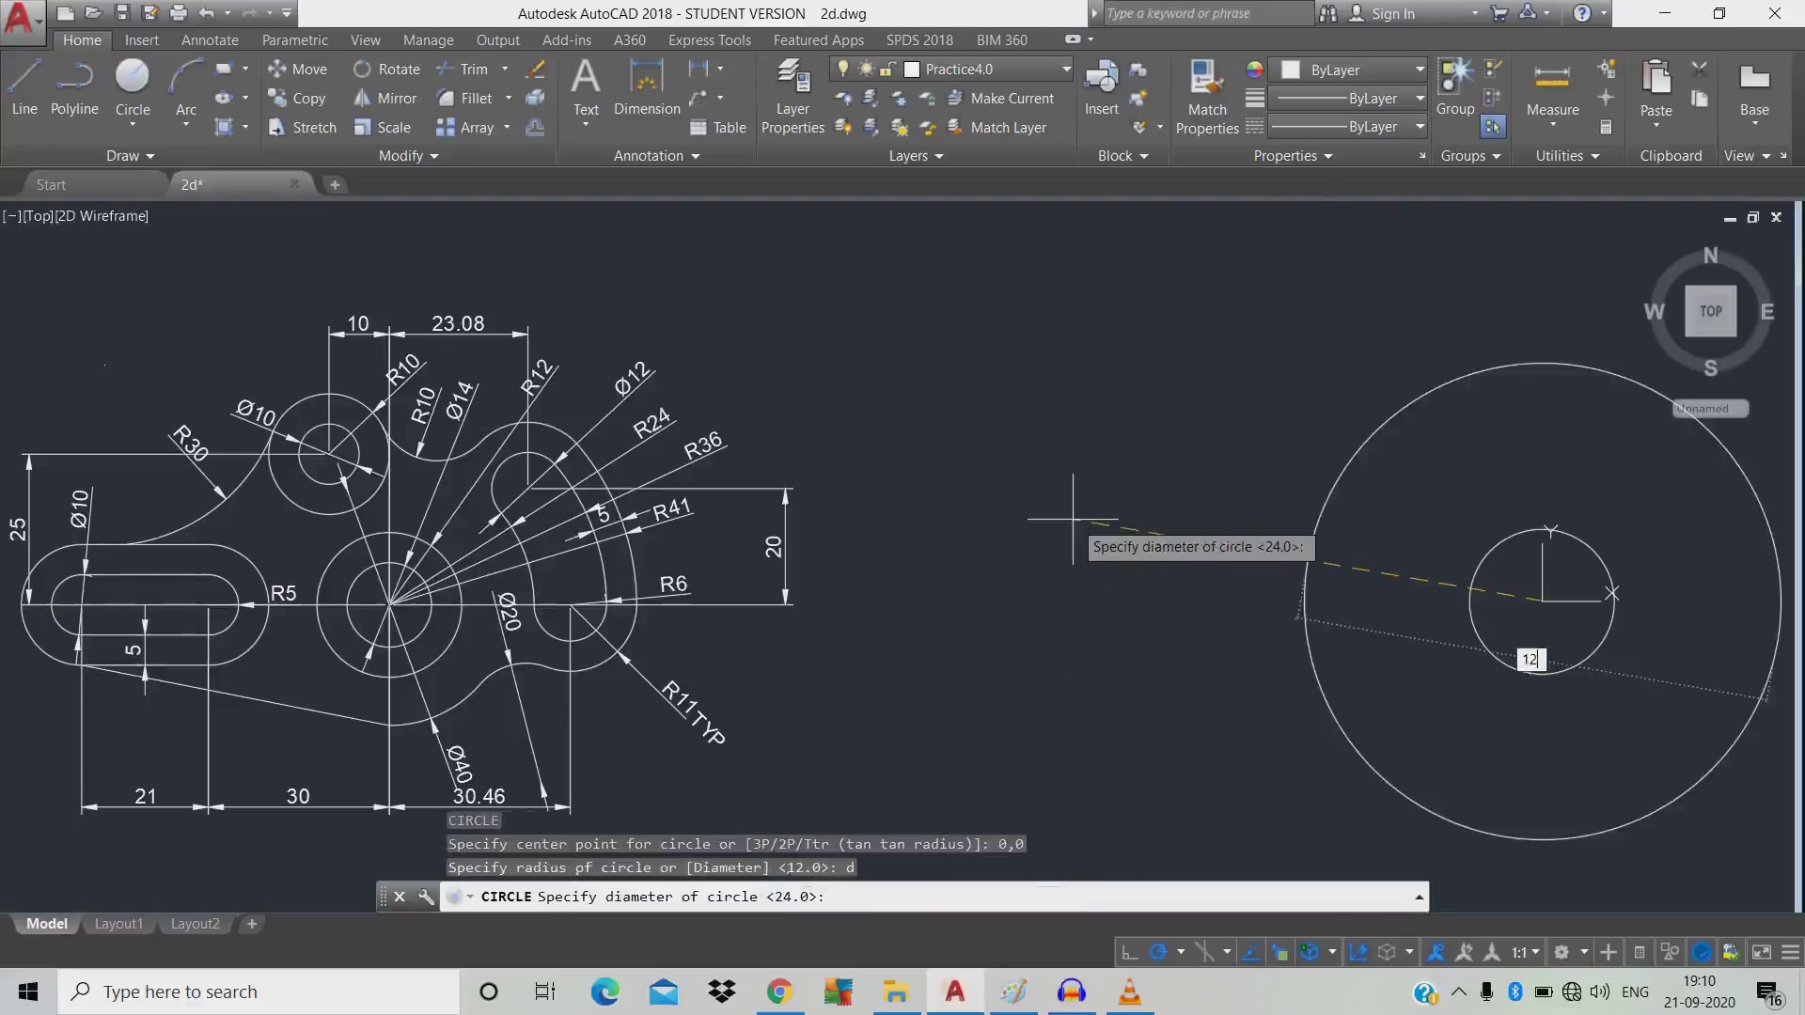
key(Return)
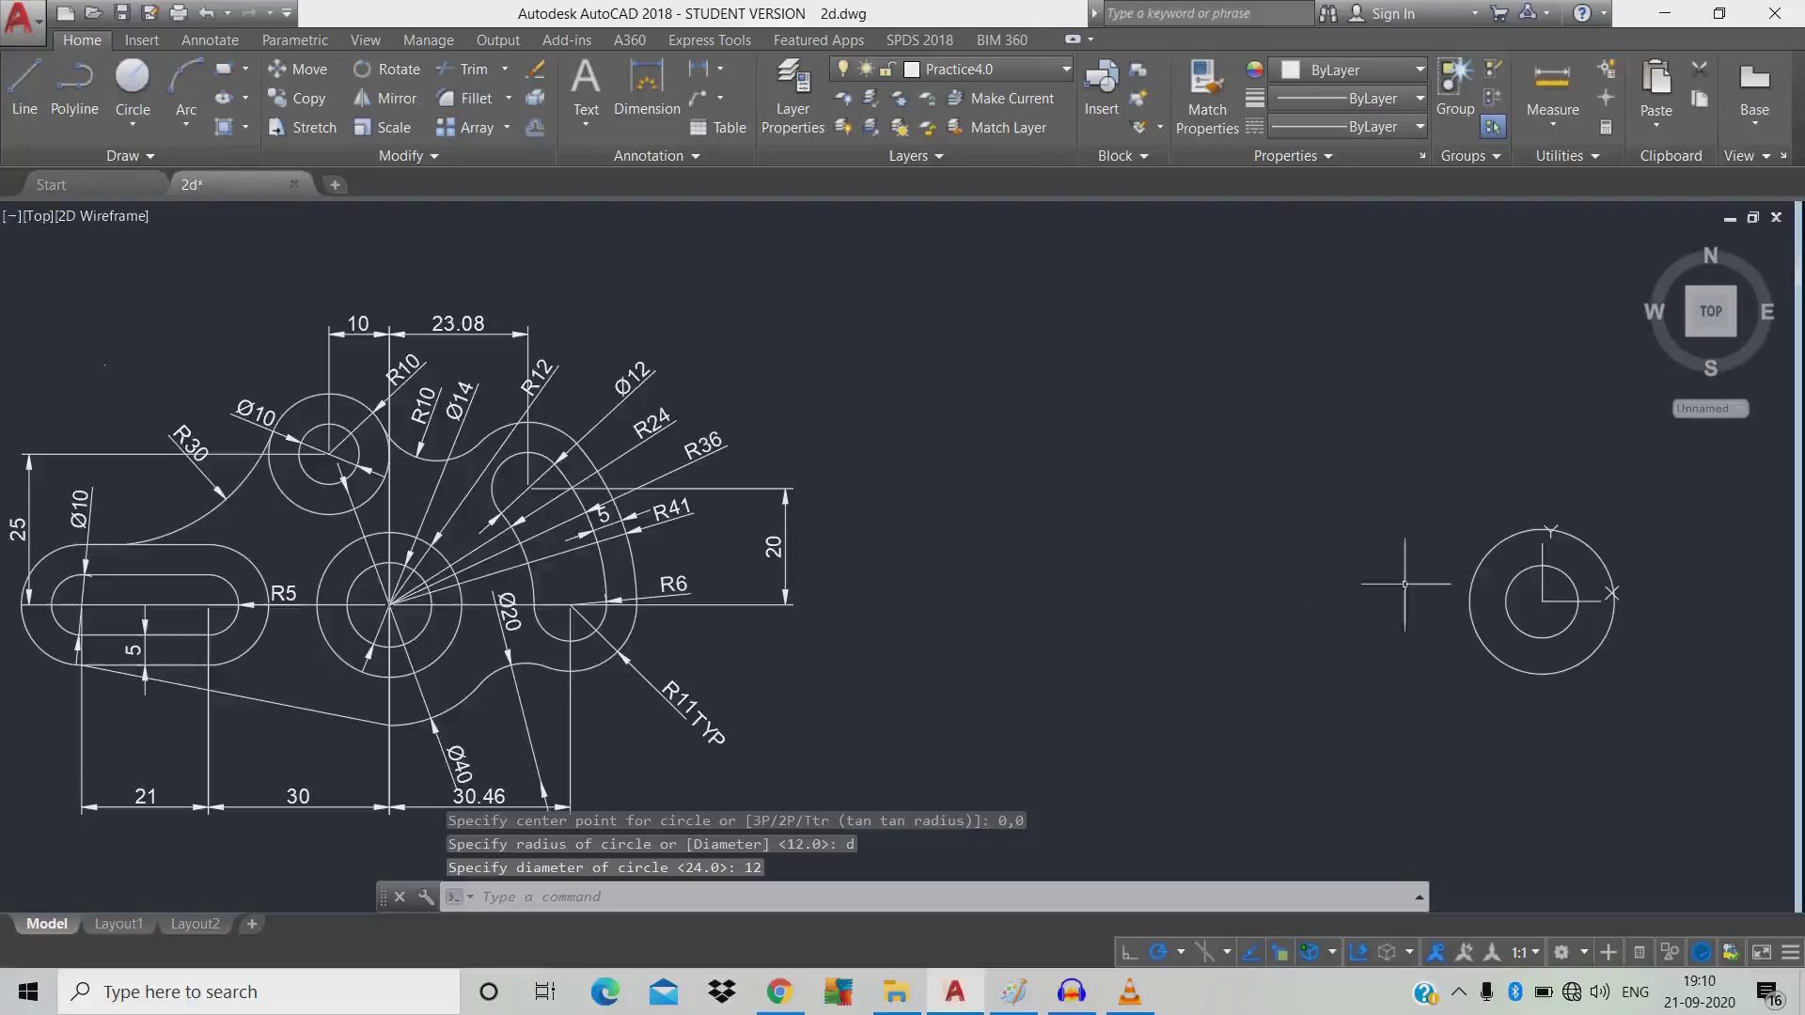
text(DR)
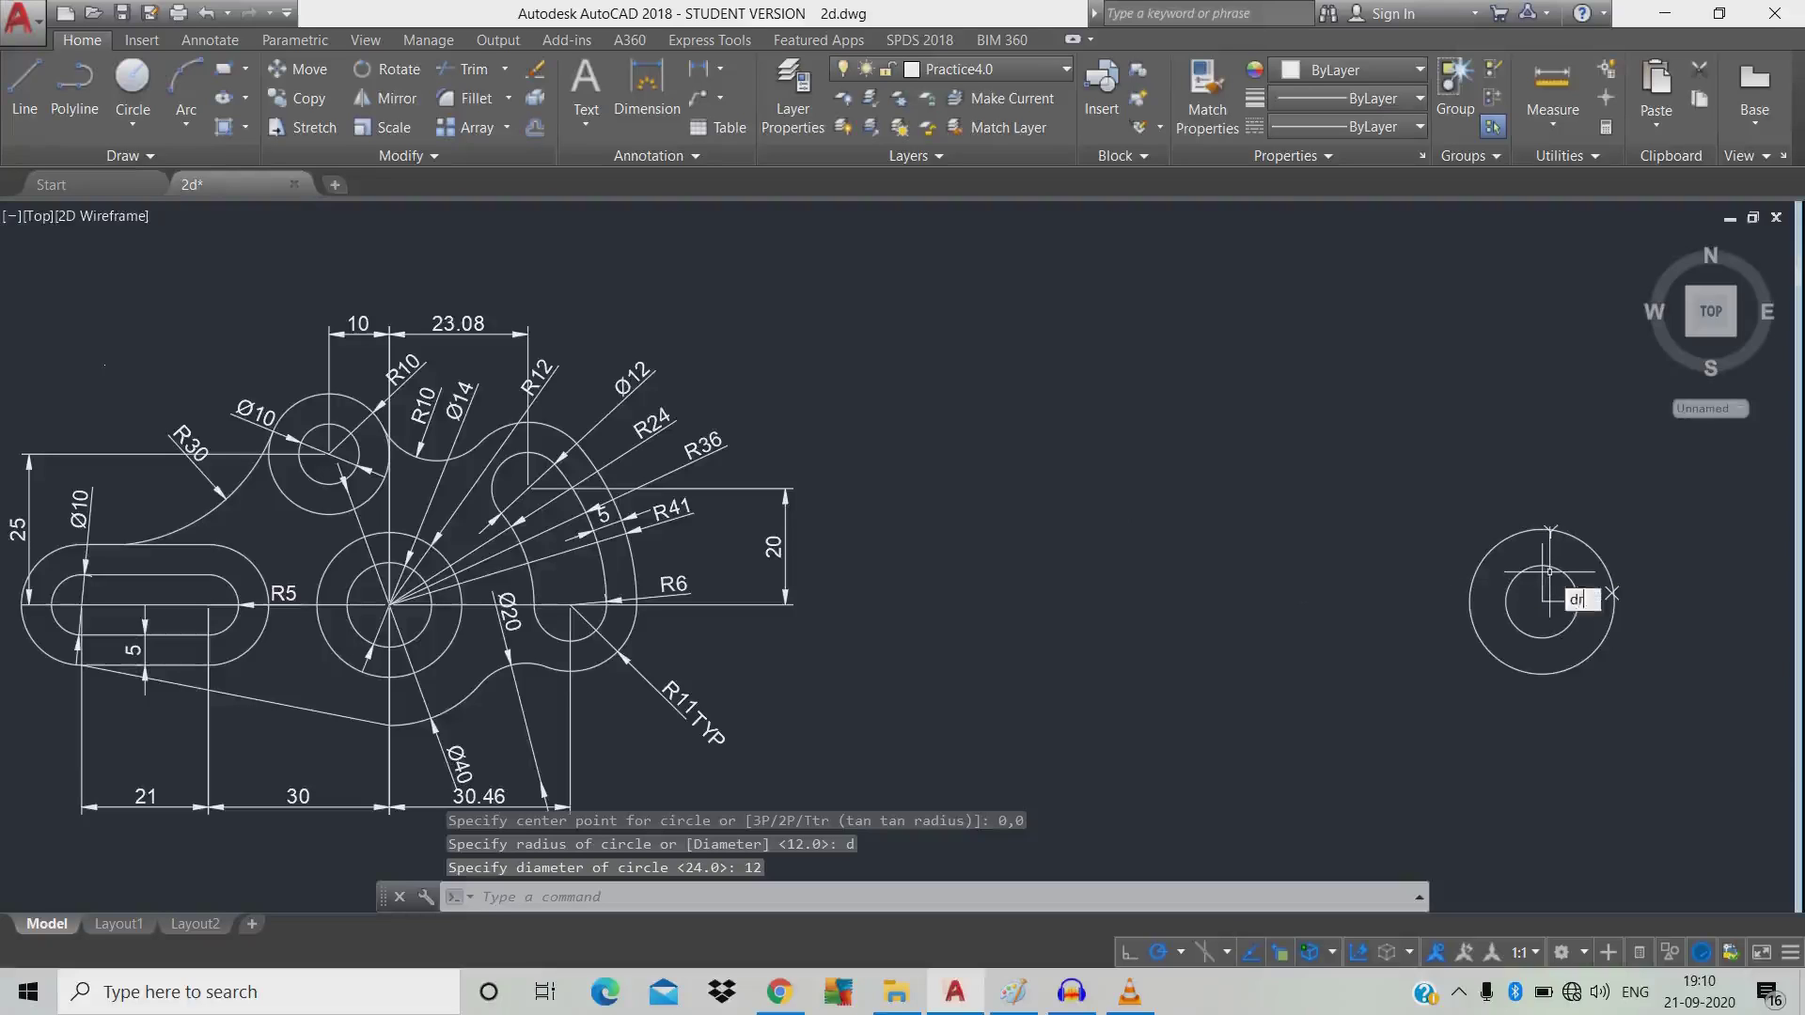
text(A)
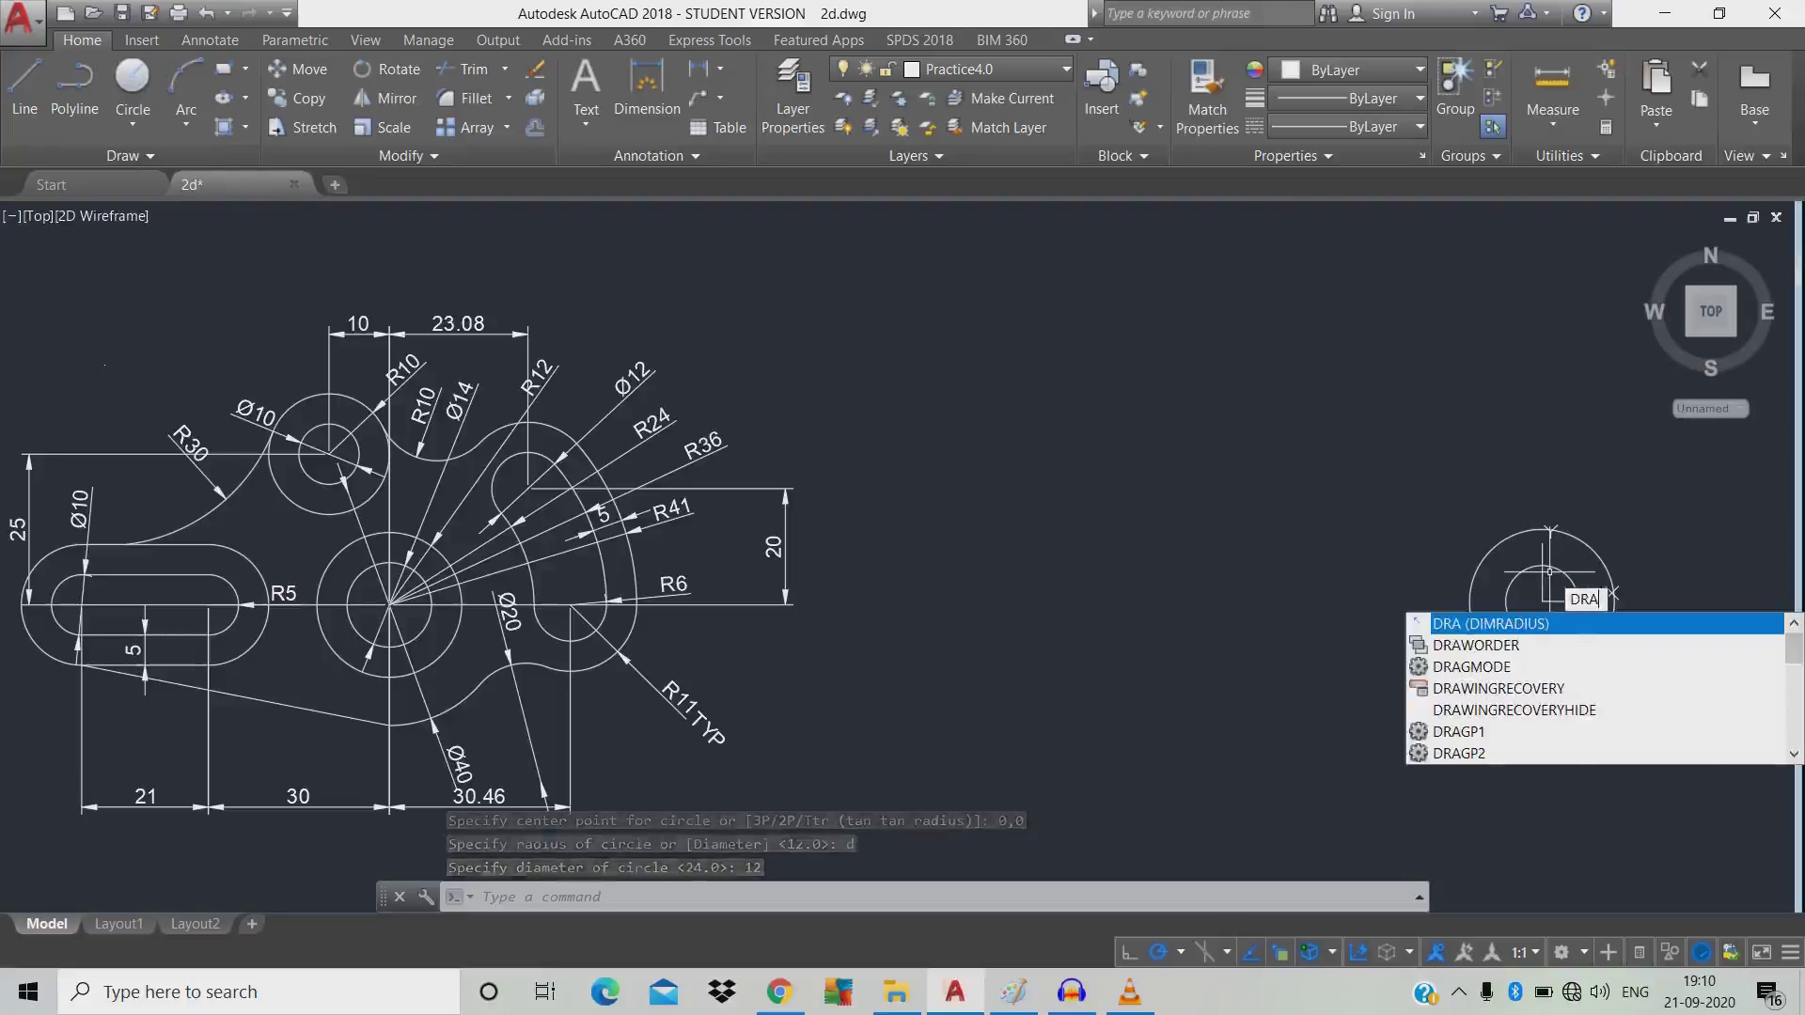
key(Return)
click(1603, 564)
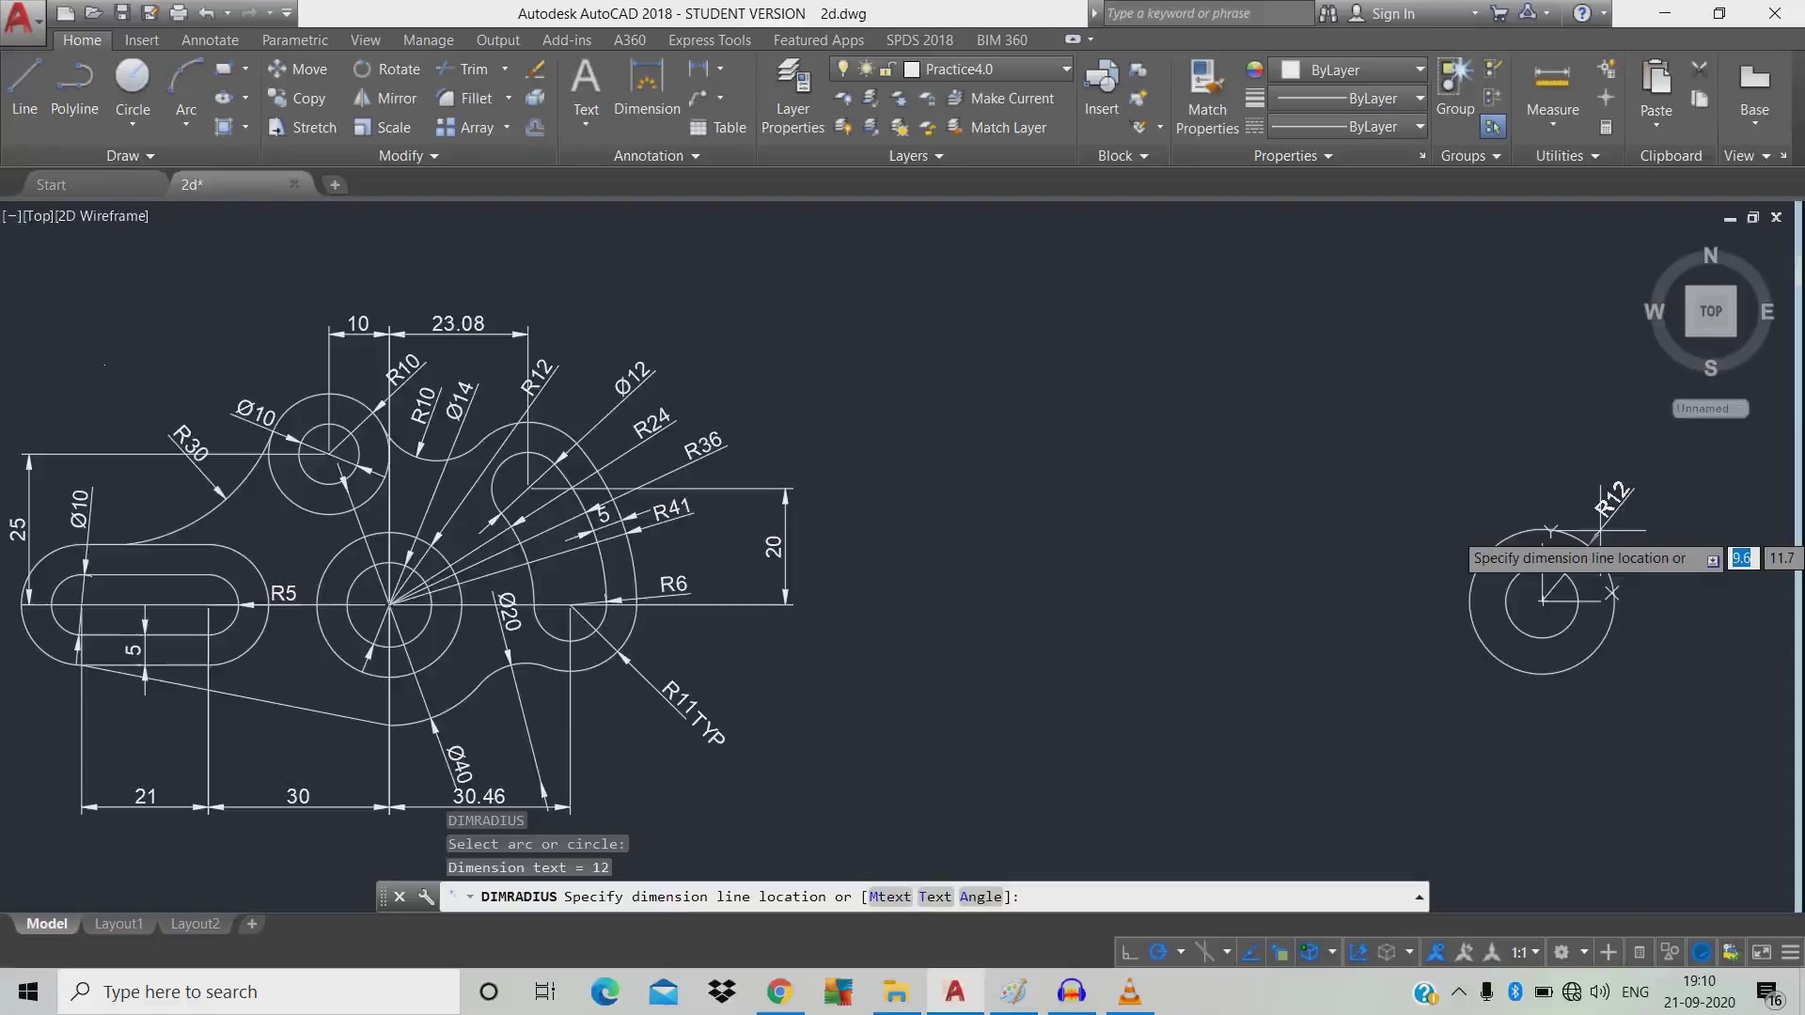
key(Escape)
text(d)
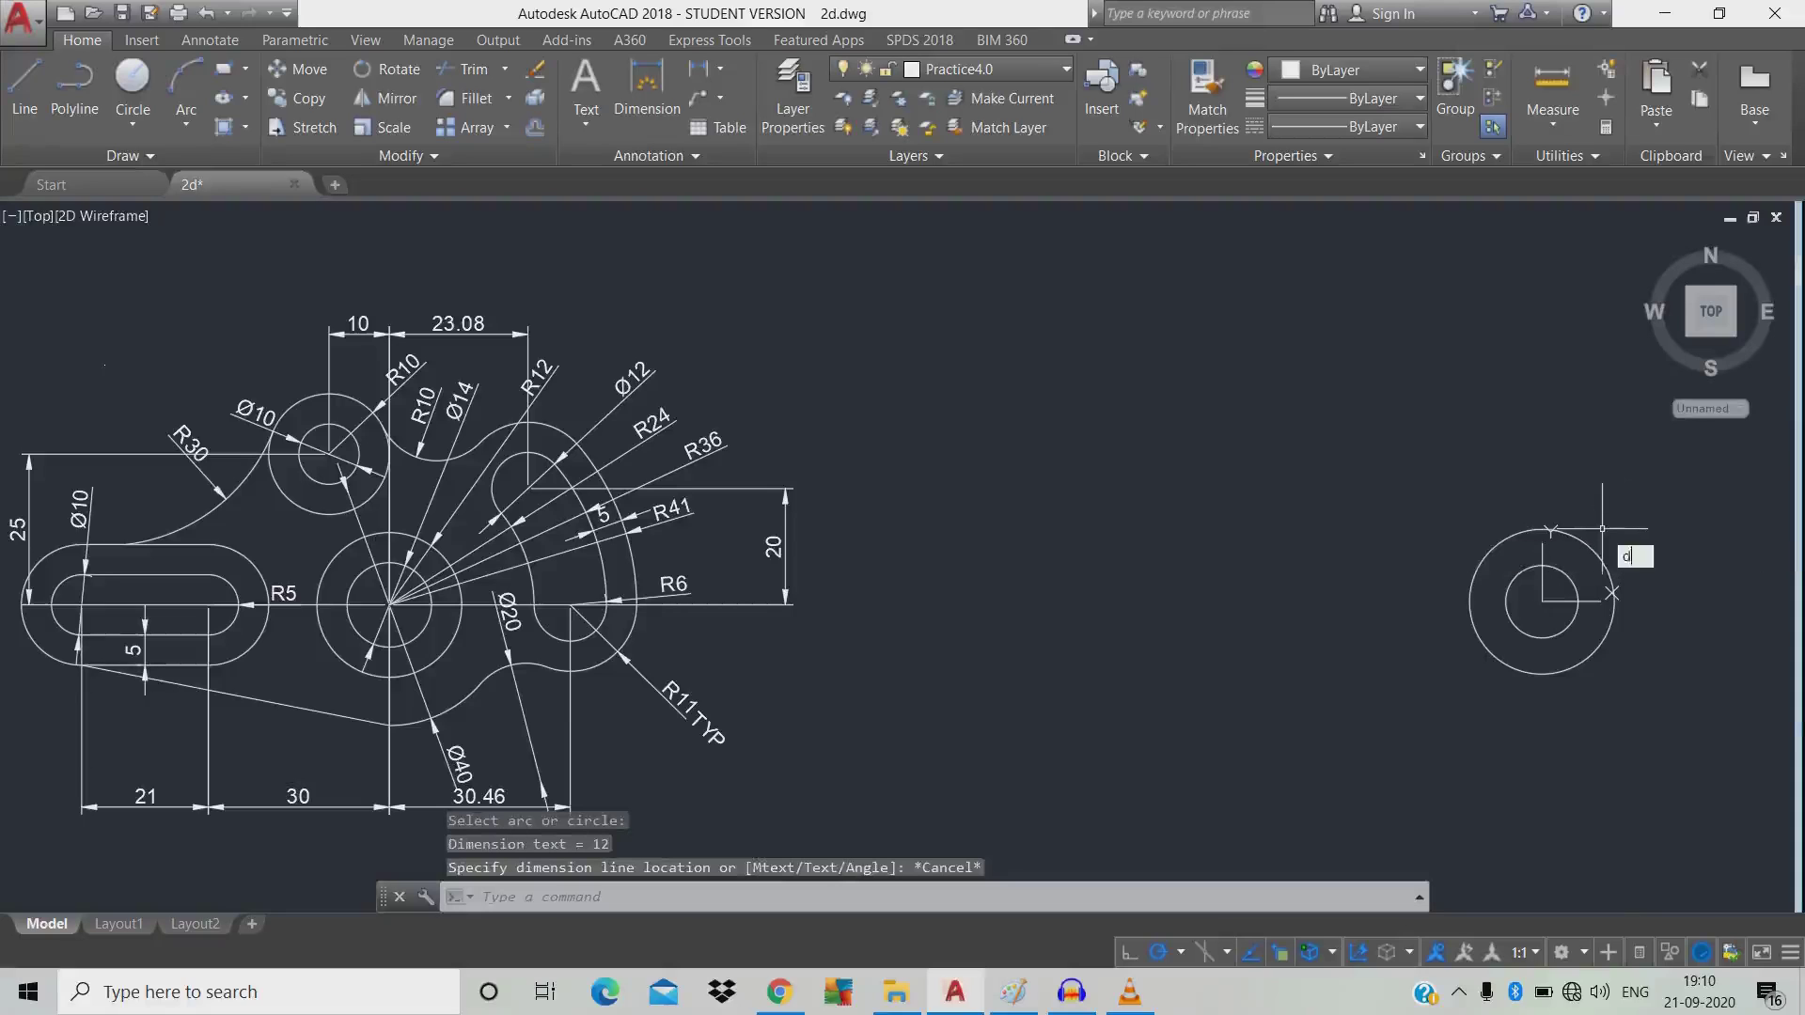
text(di)
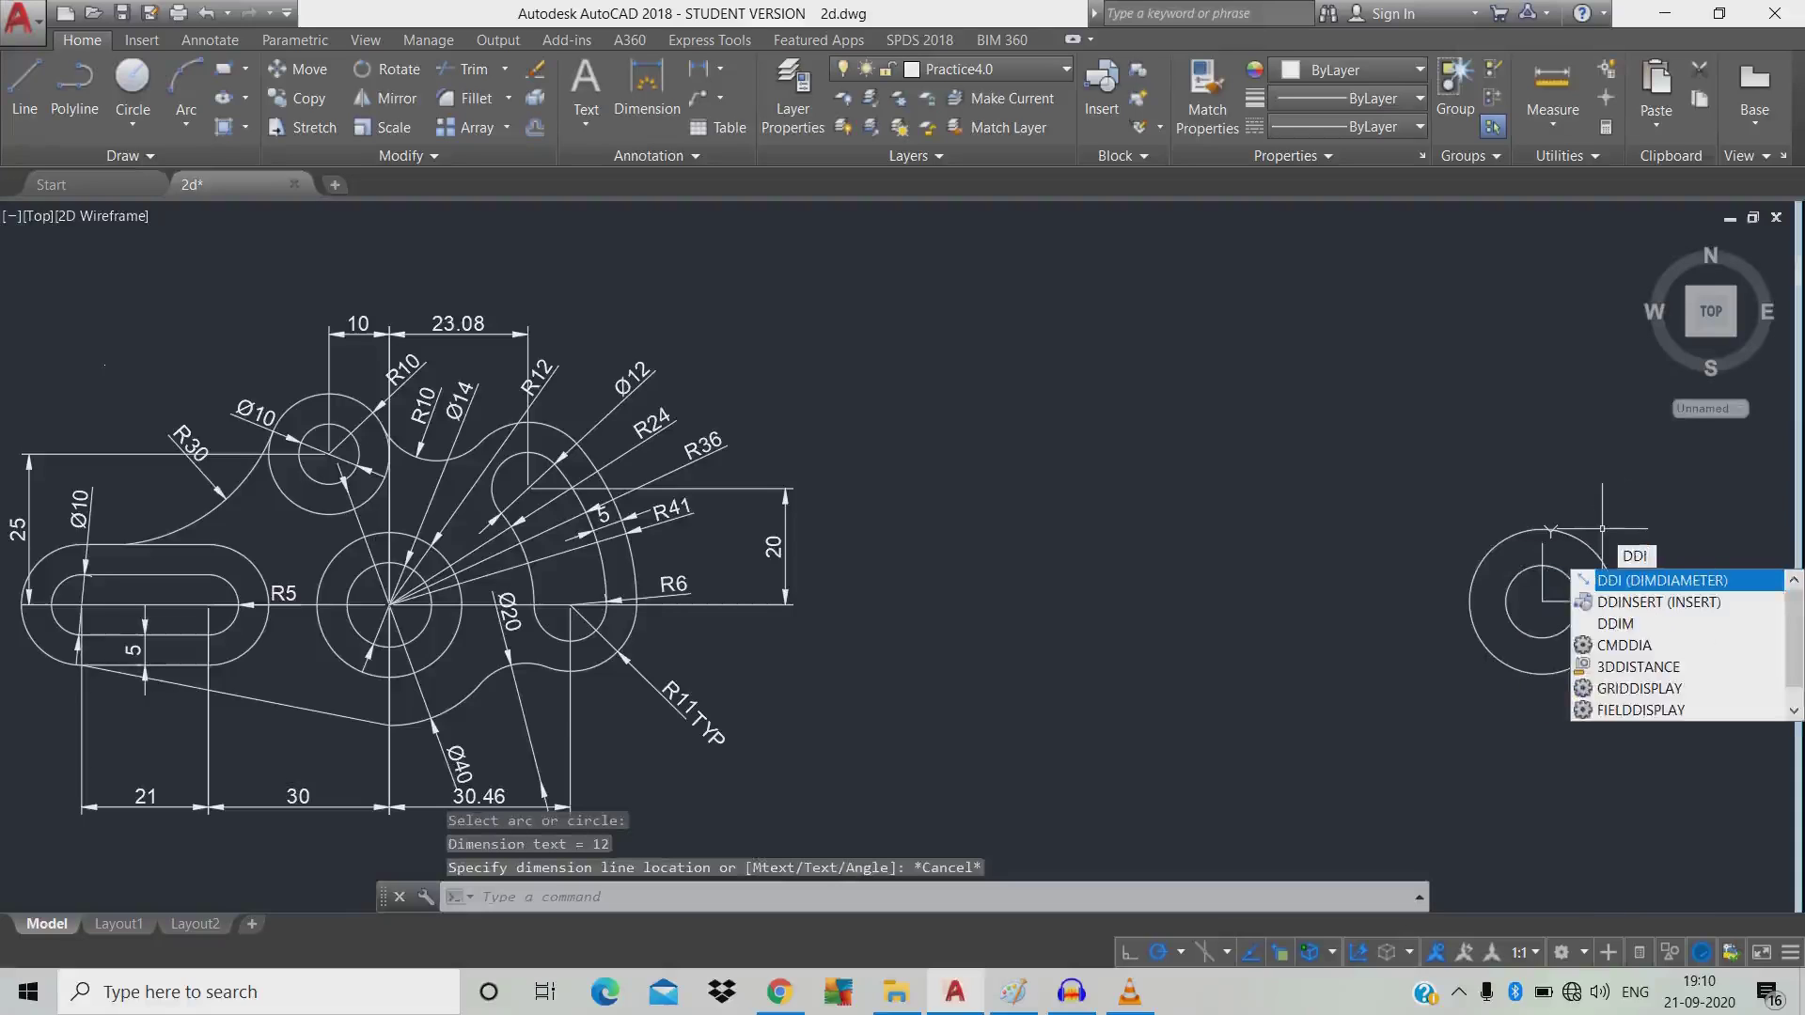
key(Return)
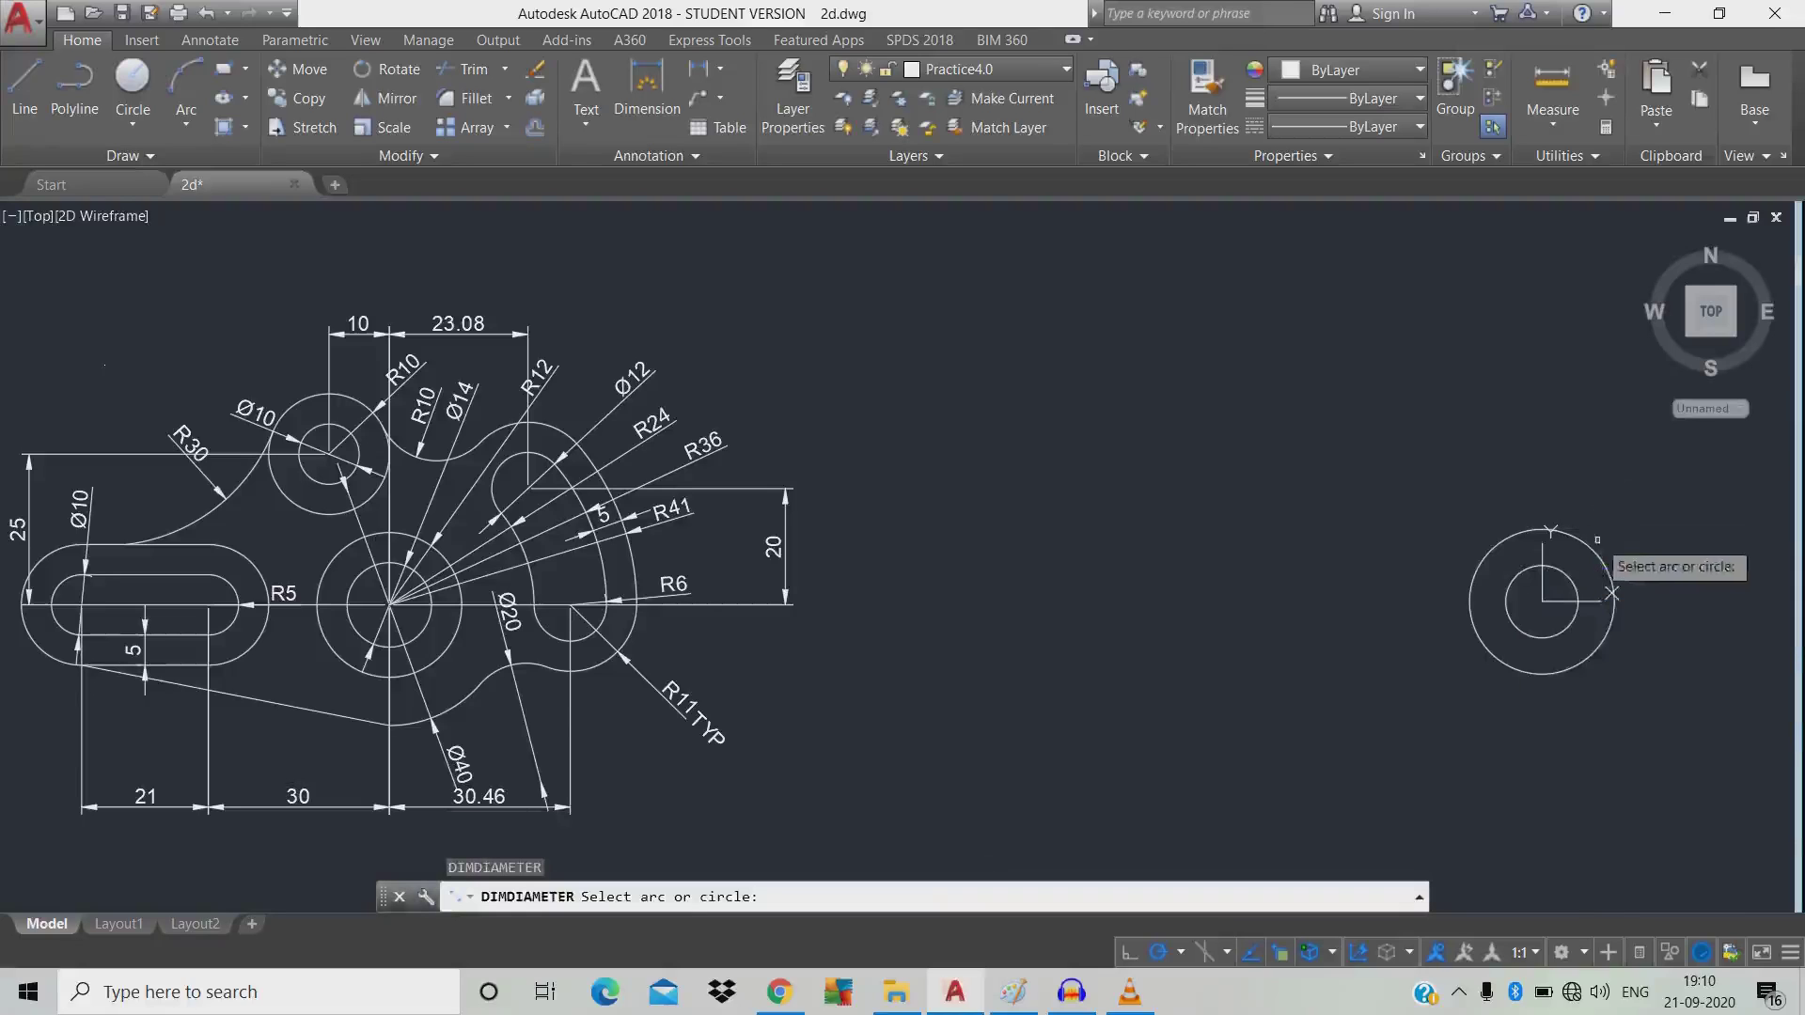
click(1604, 571)
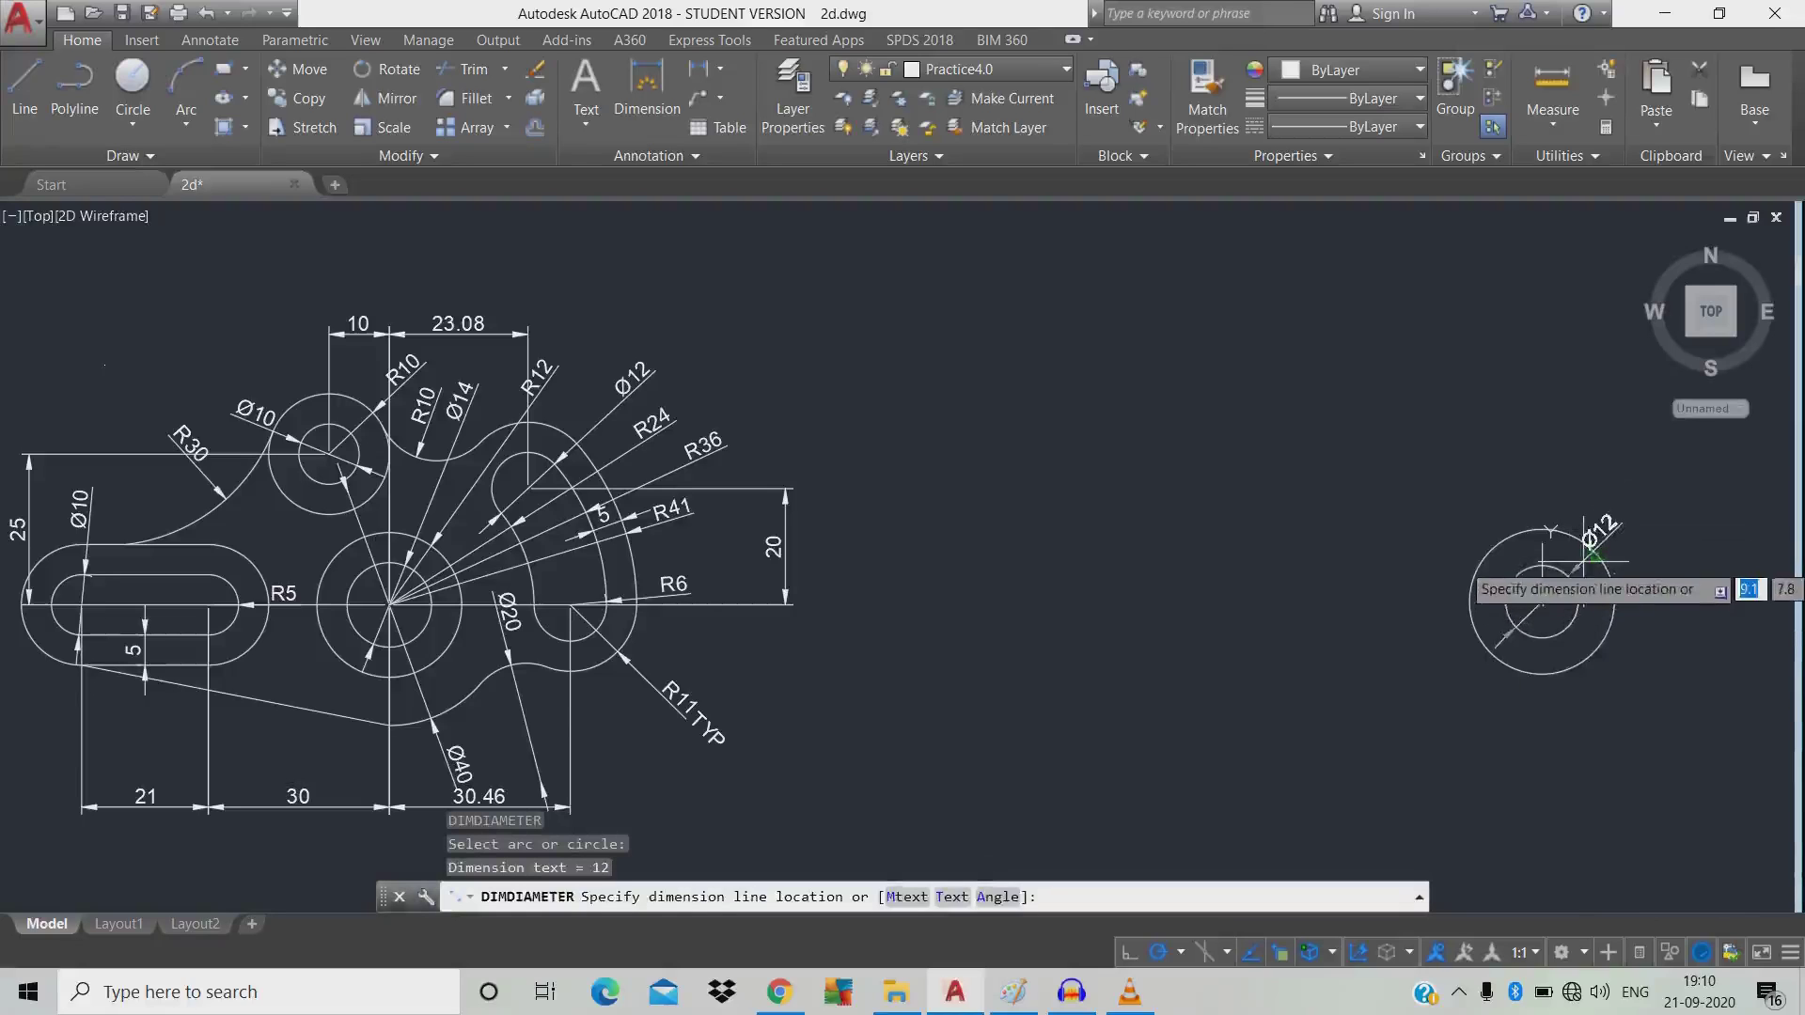
key(Escape)
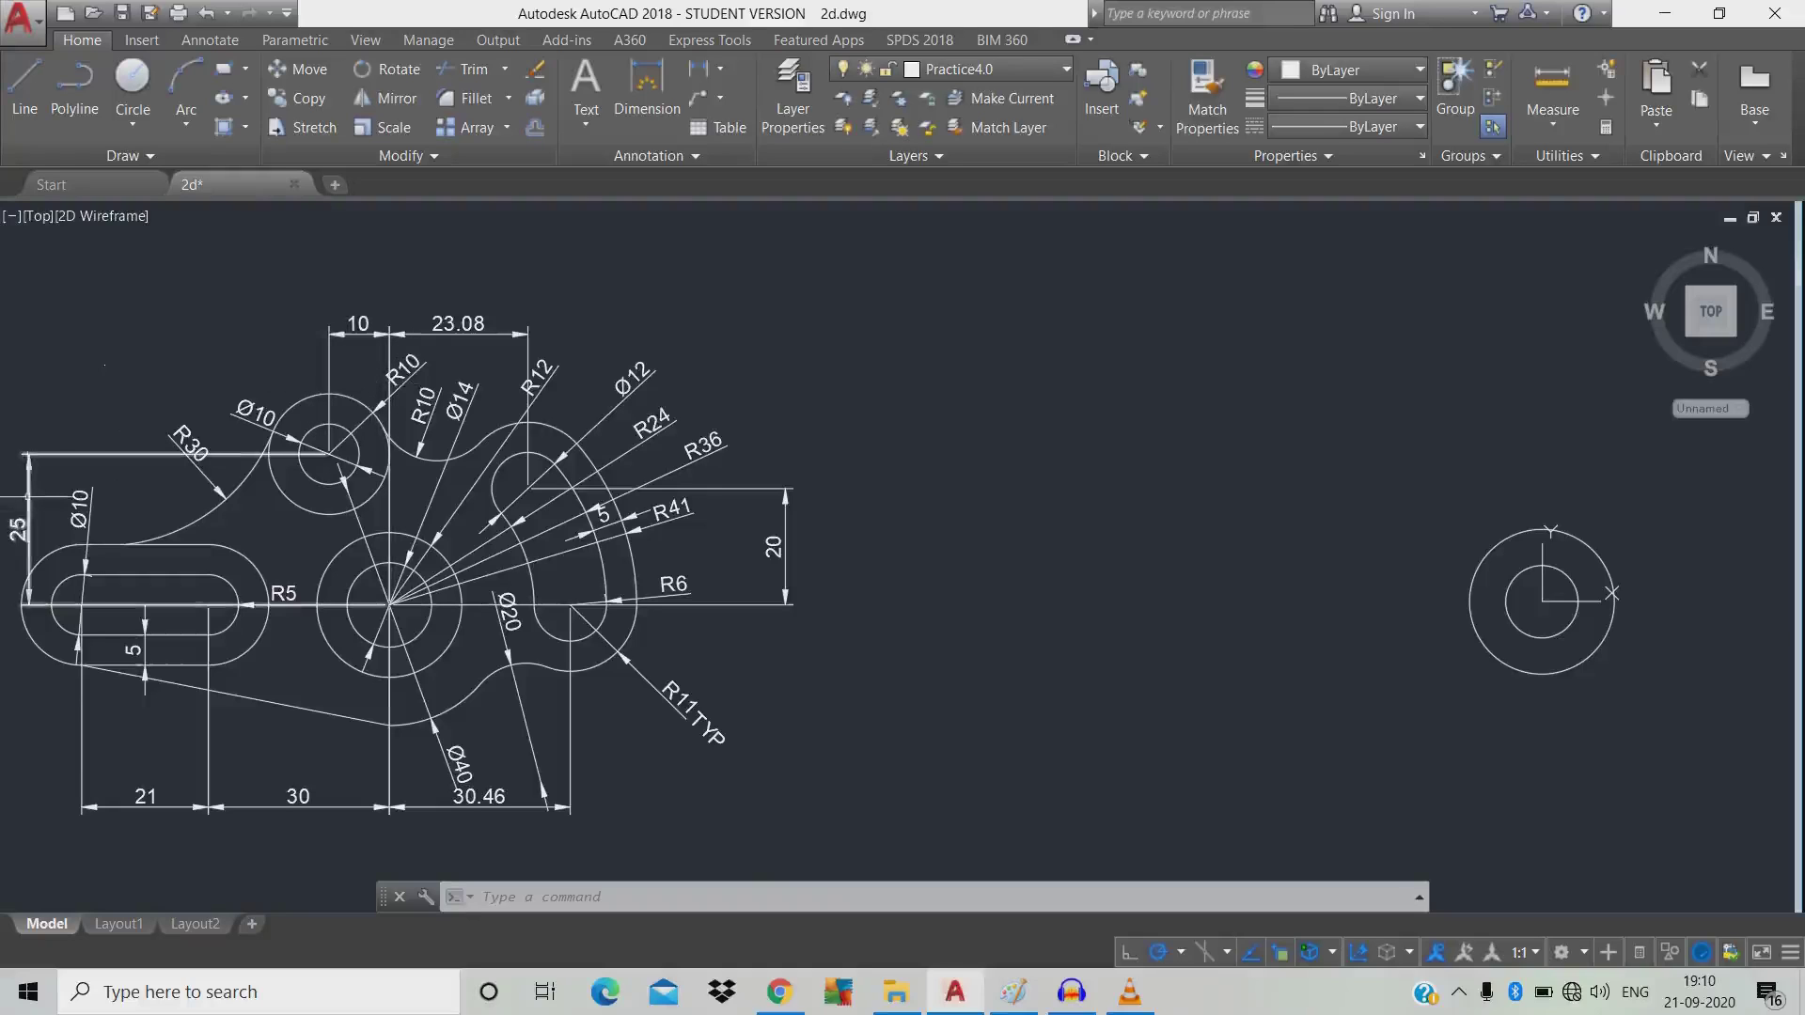
Draw a radius 10 circle centred at -10,25.
text(c)
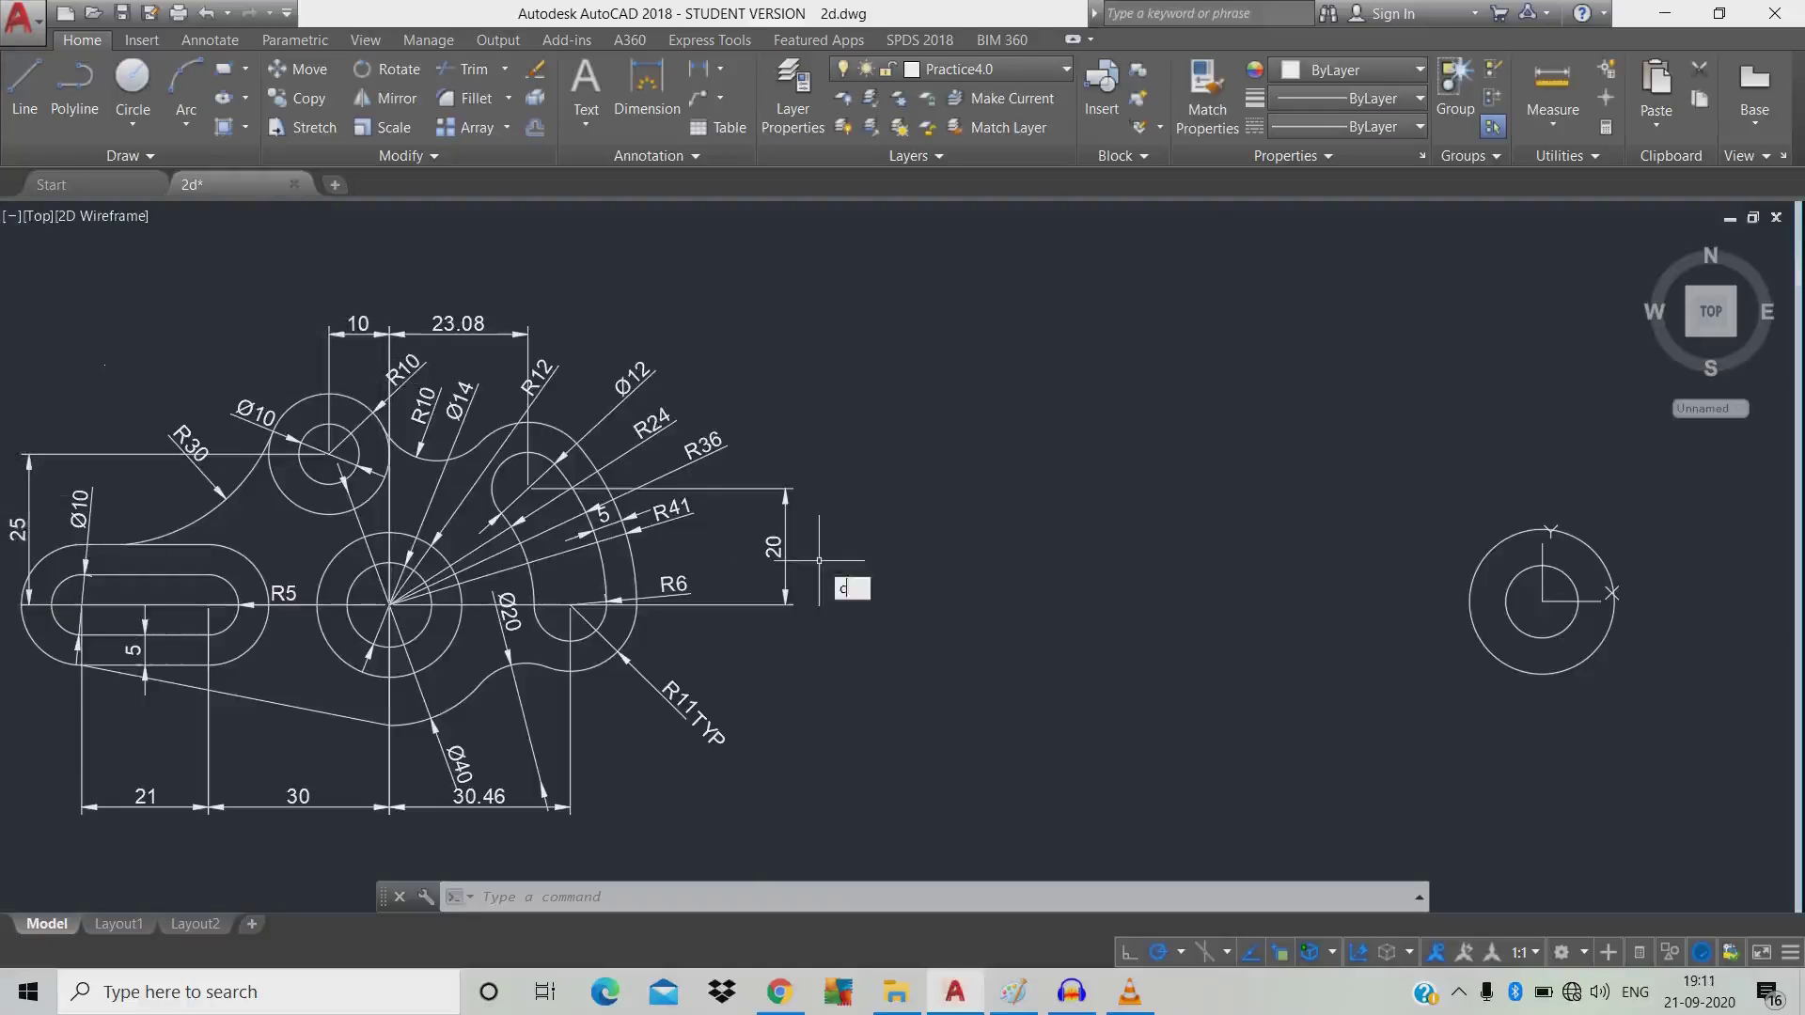
key(Return)
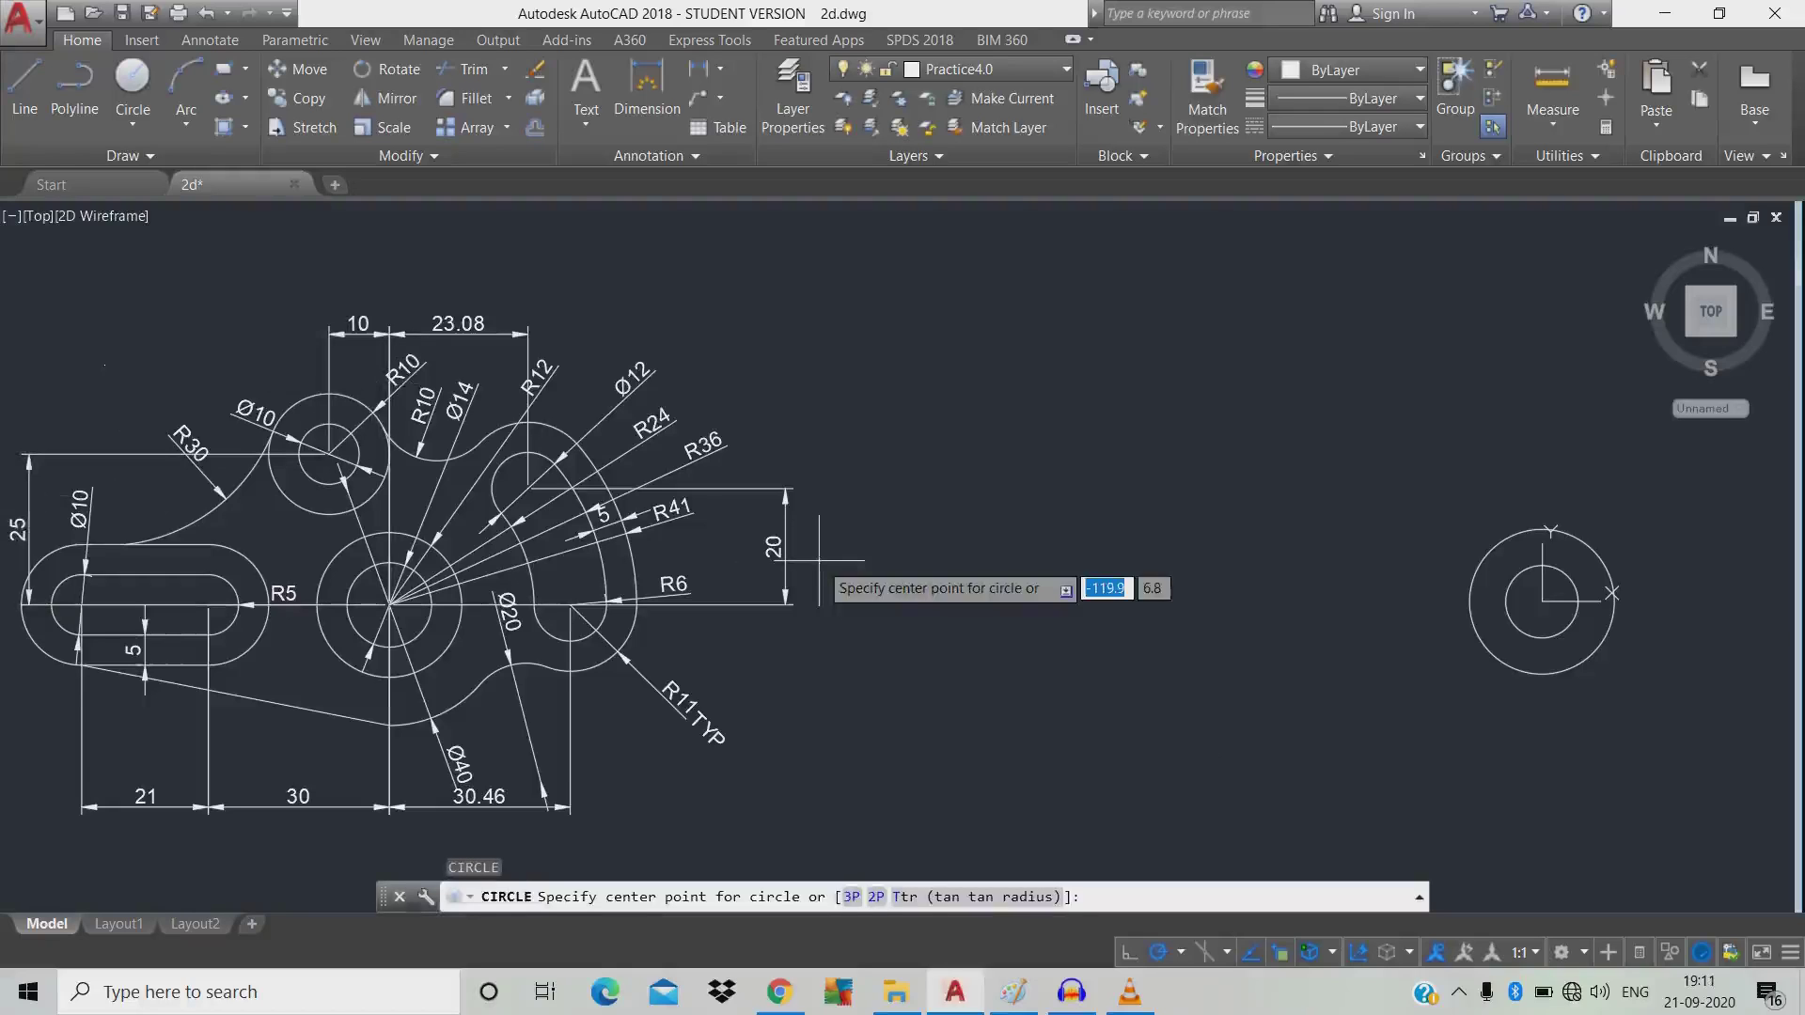
text(-10)
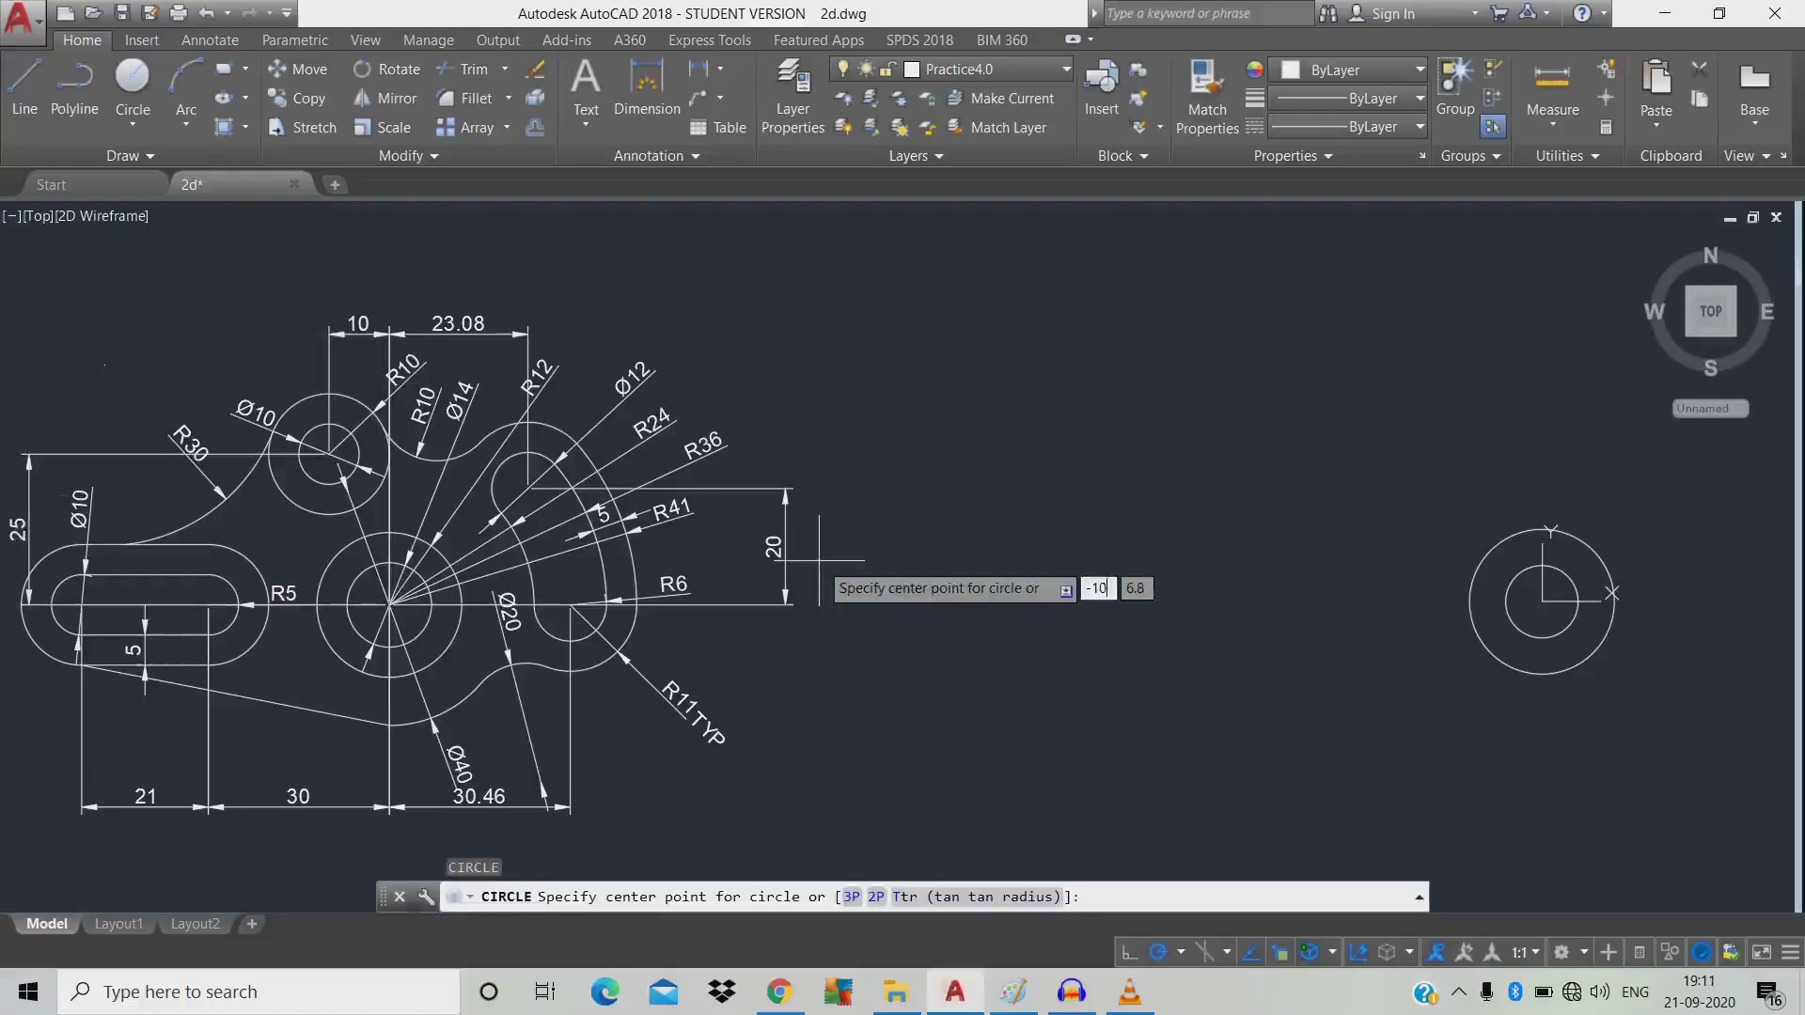
key(Tab)
text(25)
key(Return)
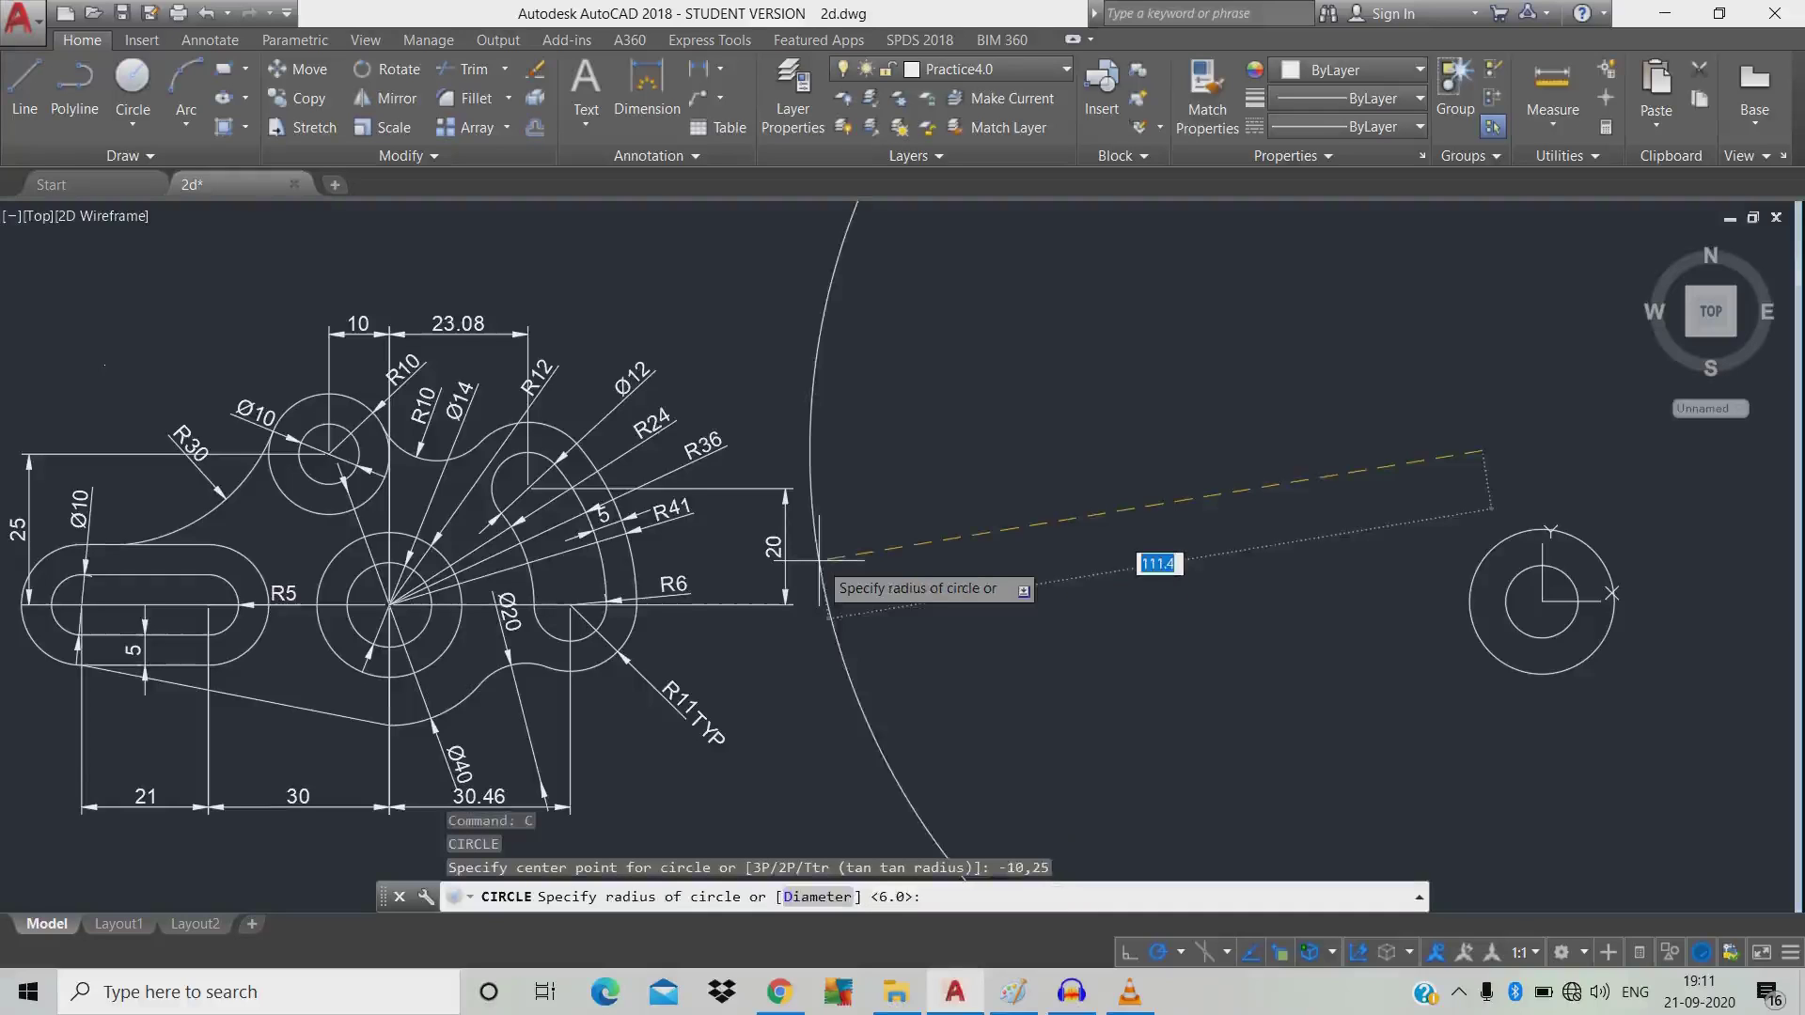
text(10)
key(Return)
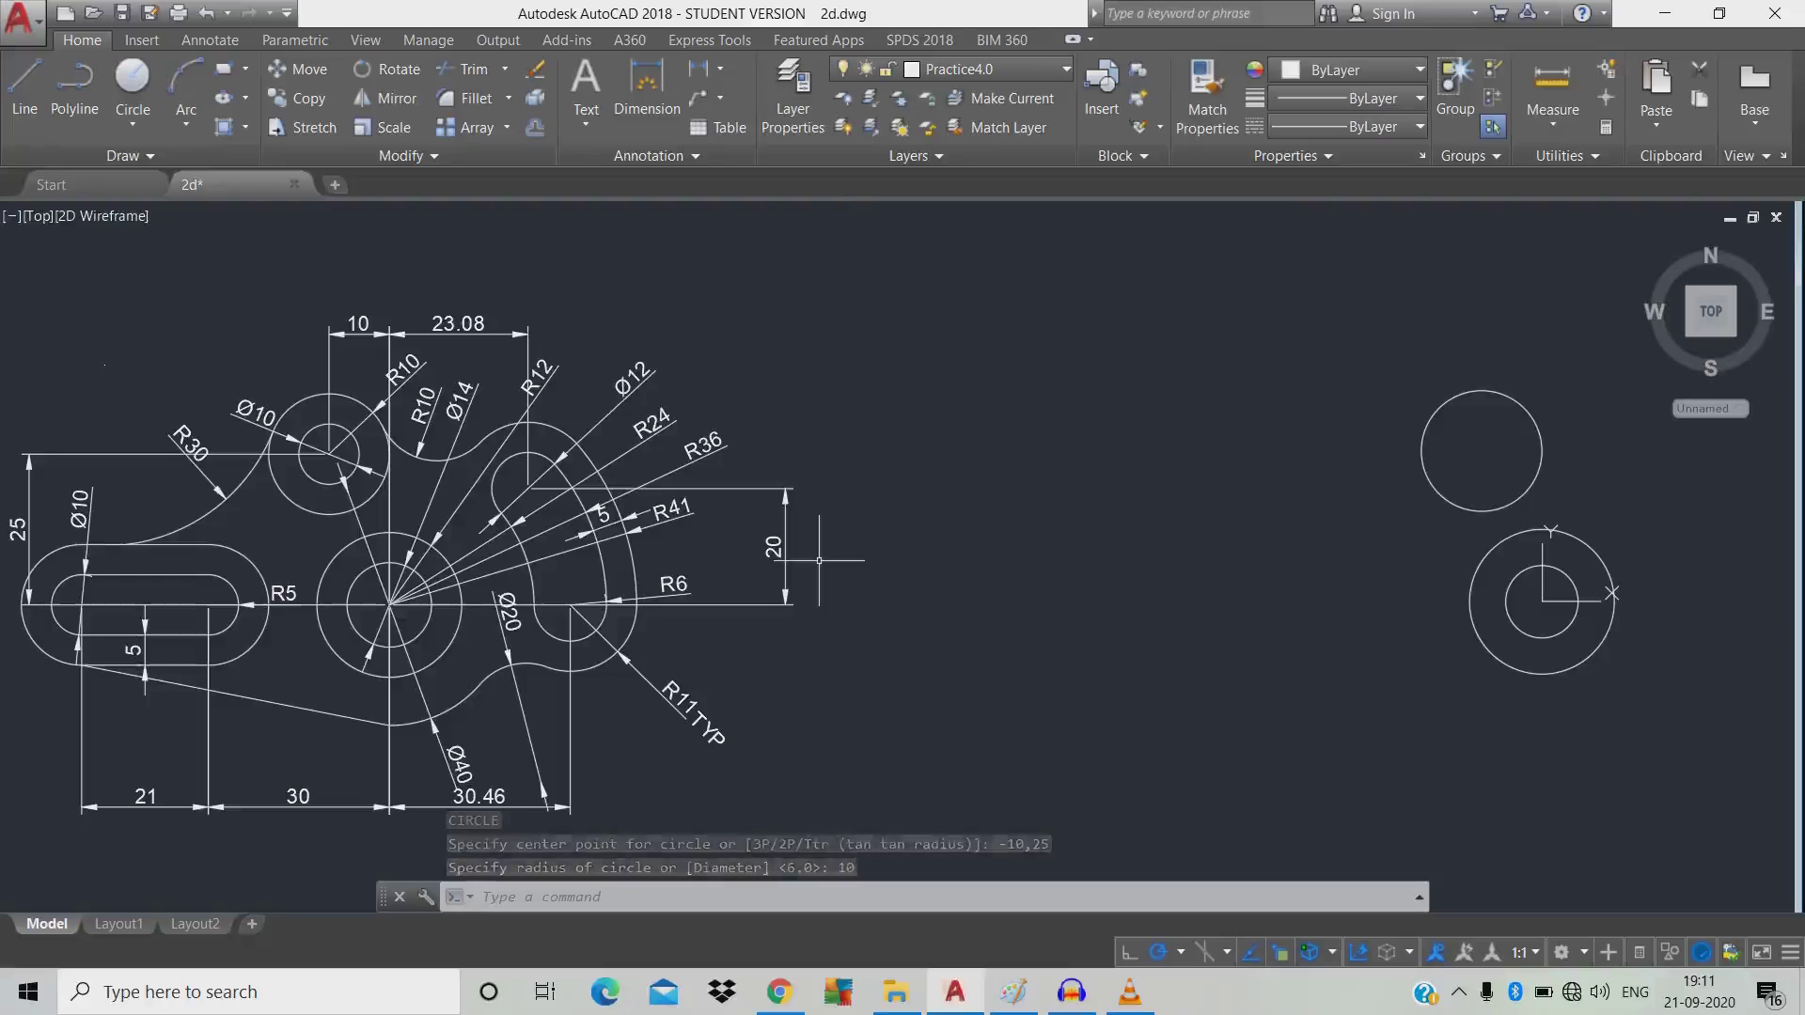
Add a concentric 10 mm diameter hole at -10,25.
key(Return)
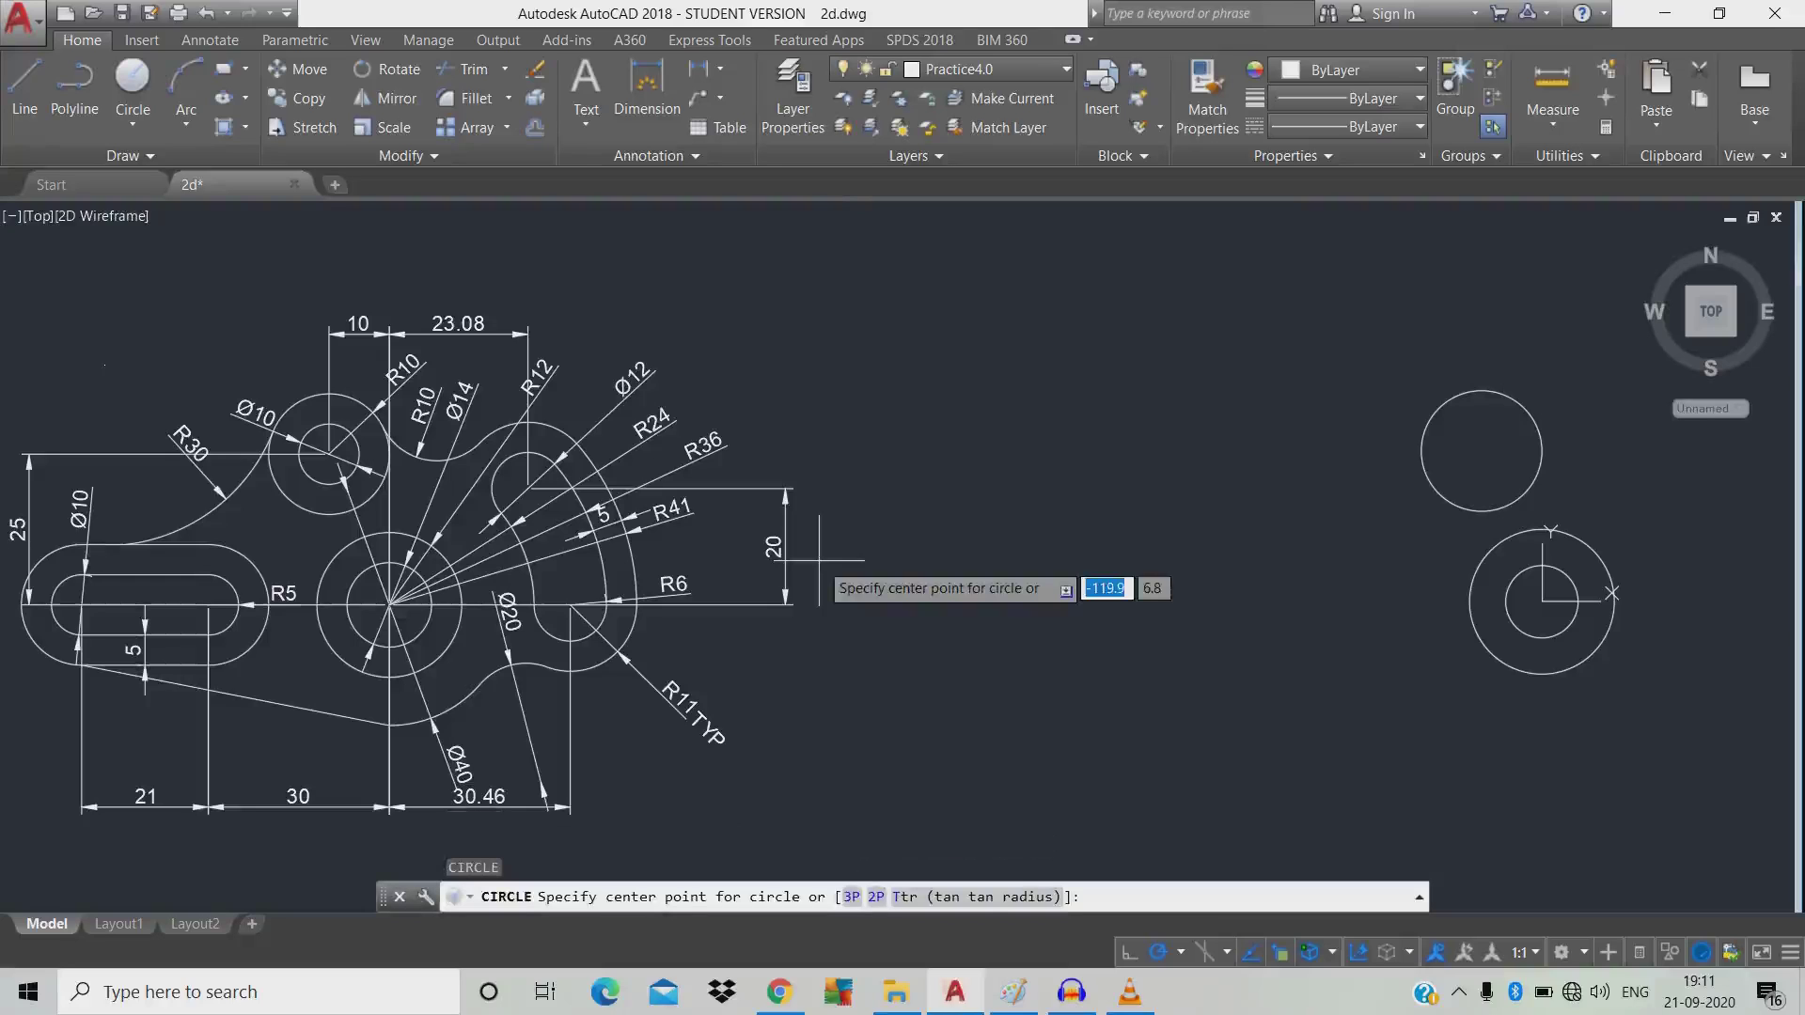
text(-10)
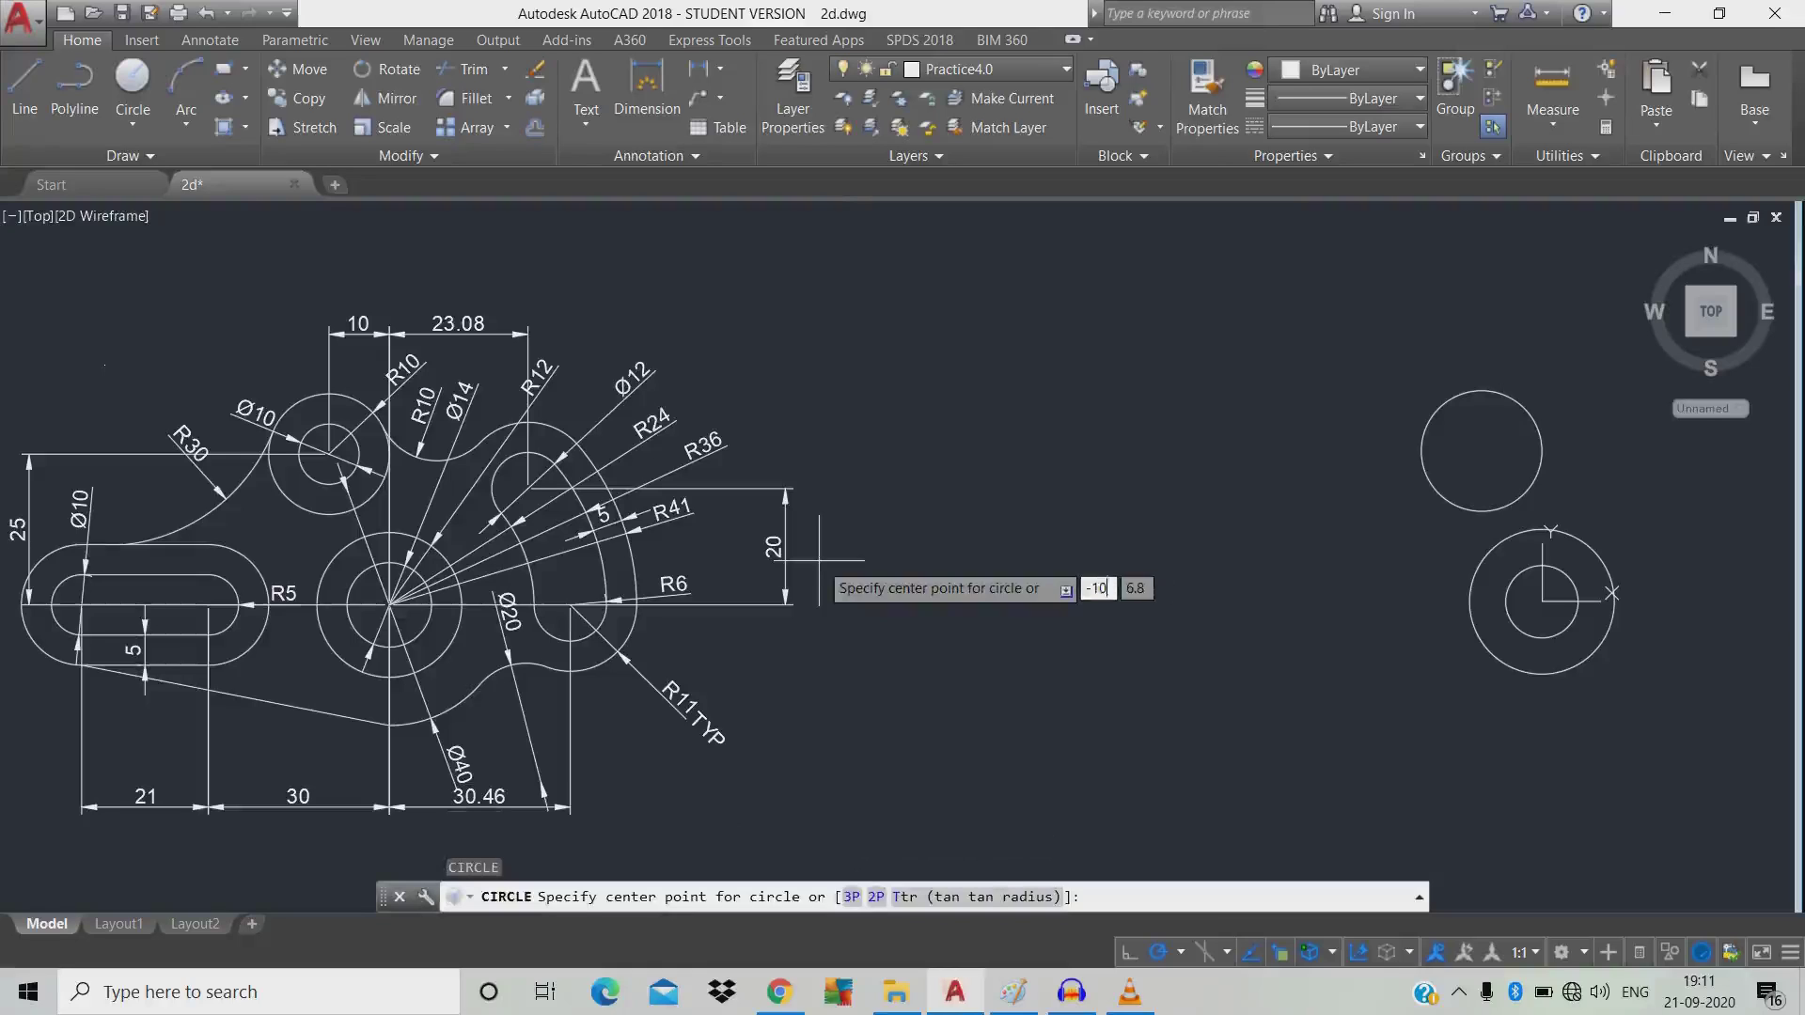
key(Tab)
text(25)
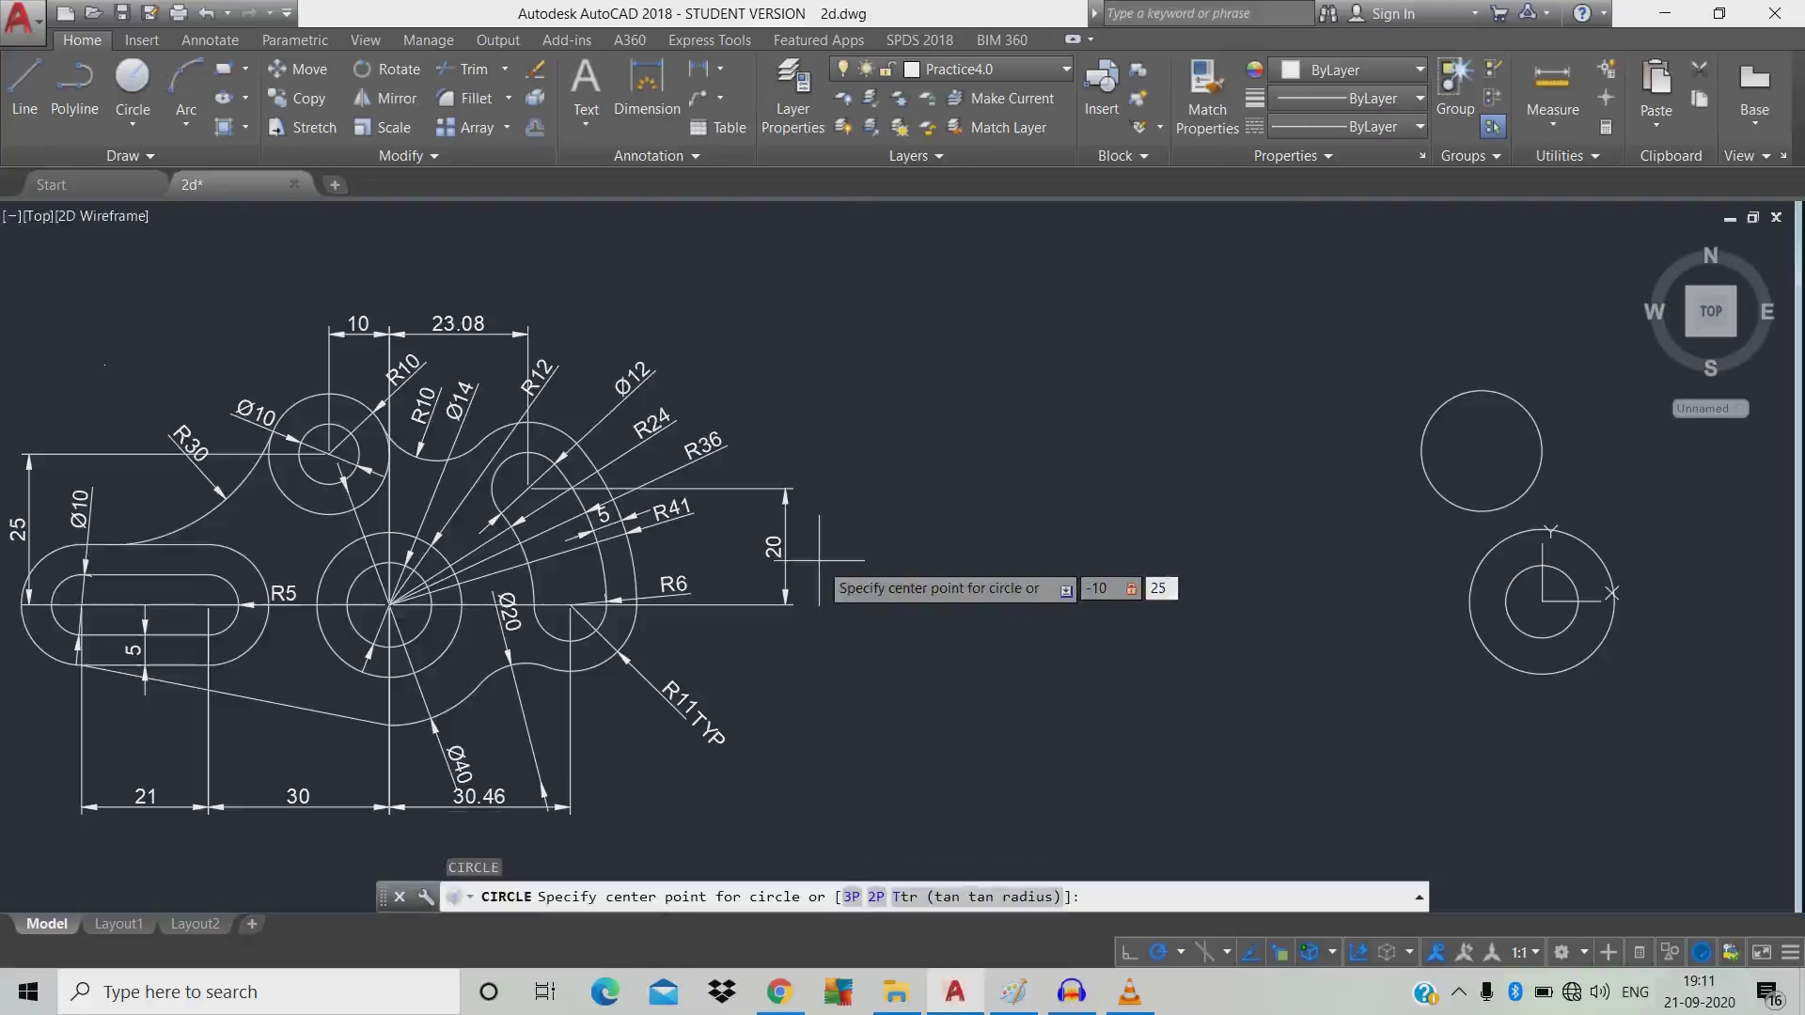
key(Return)
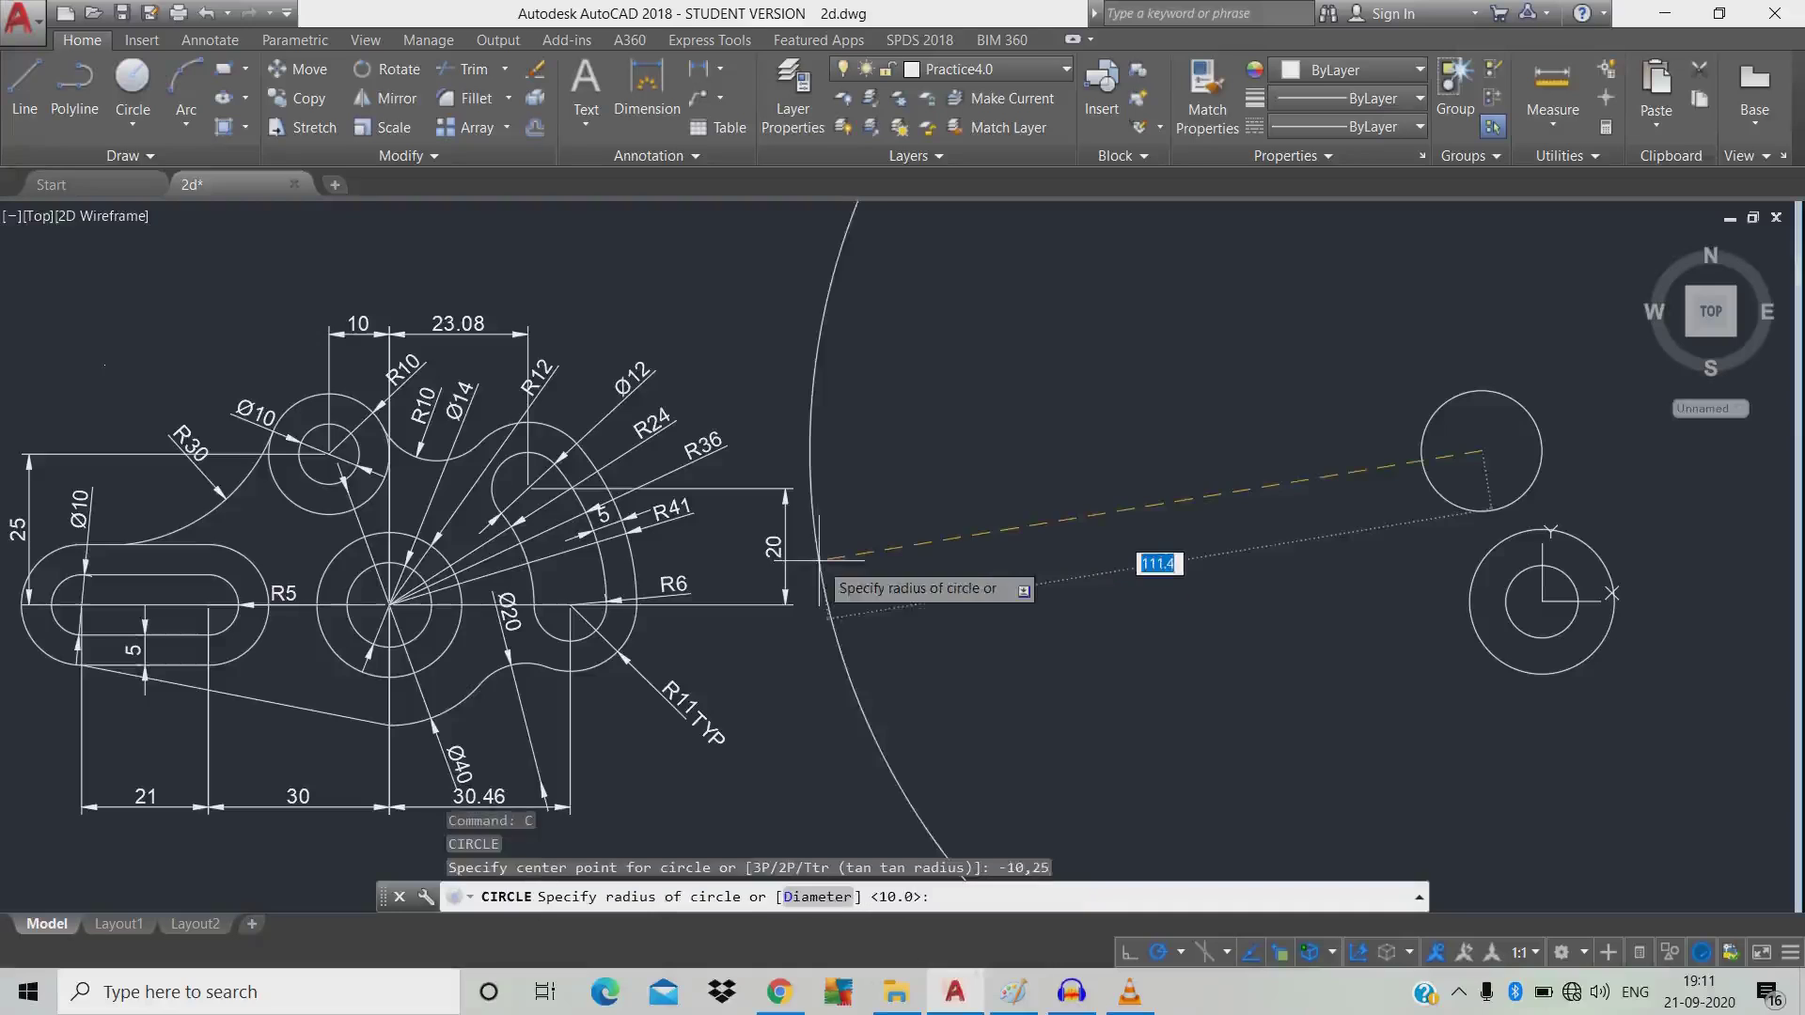
text(d)
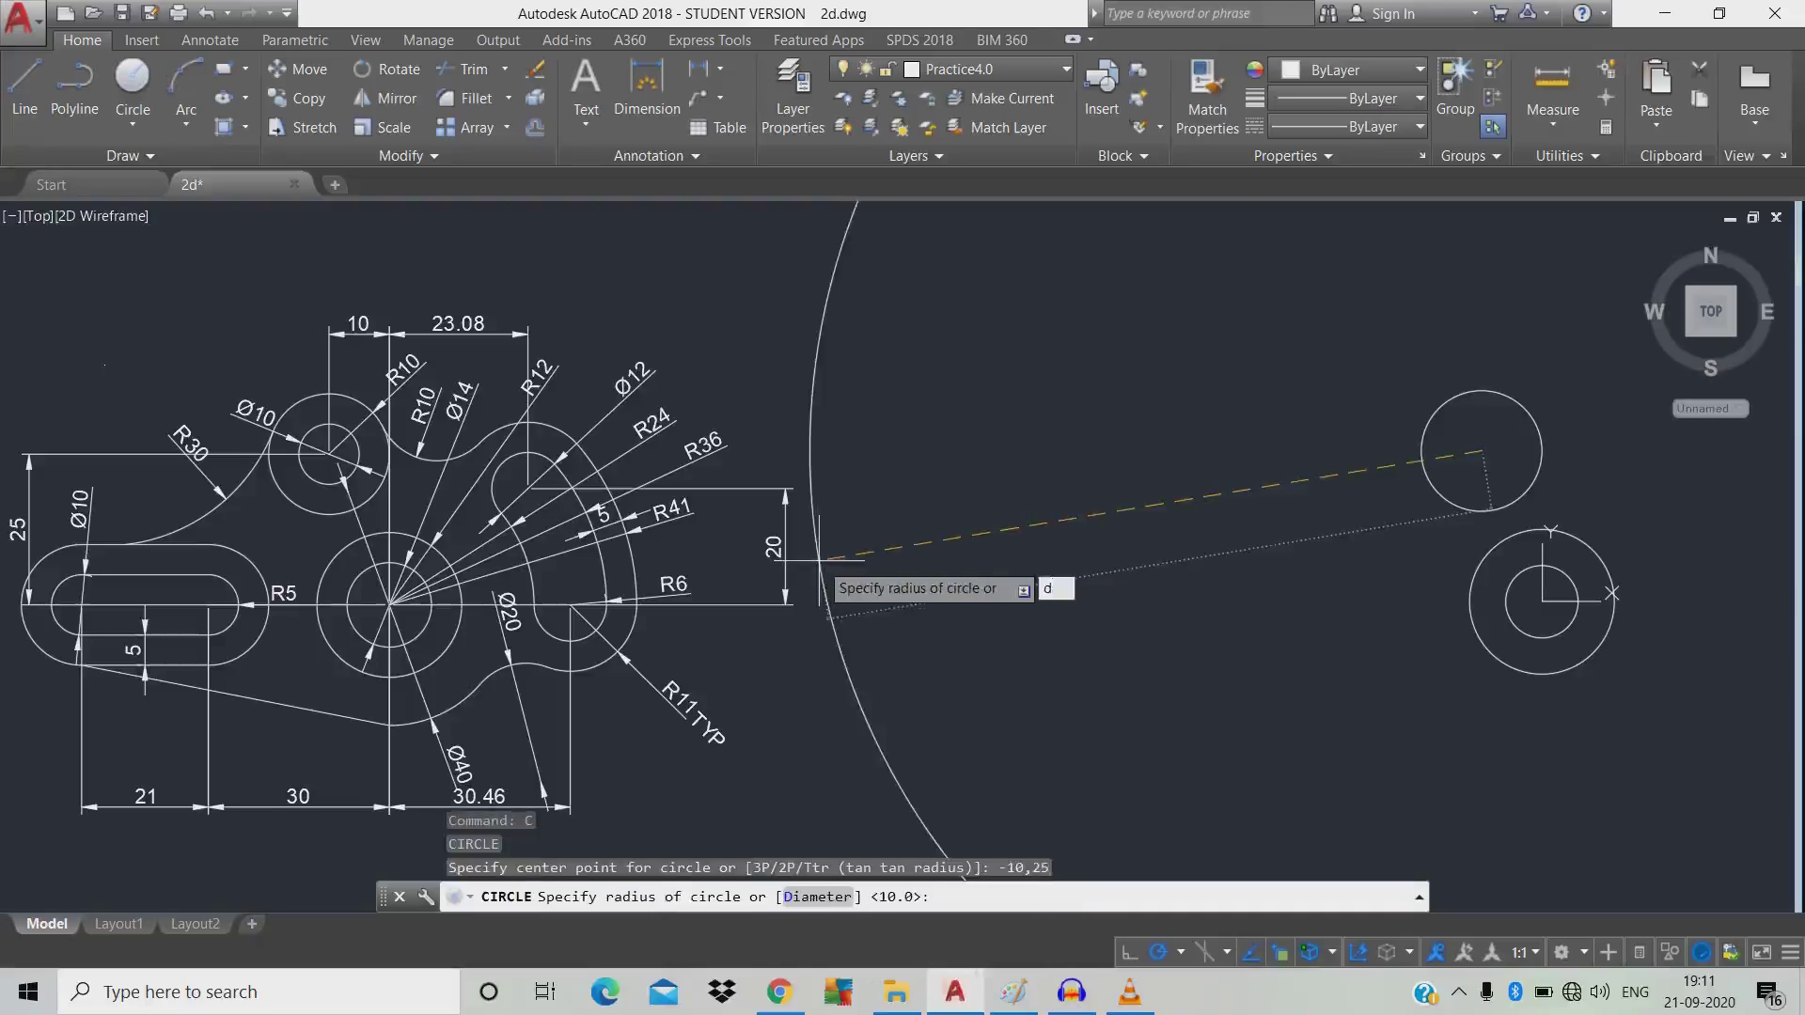
key(Return)
text(10)
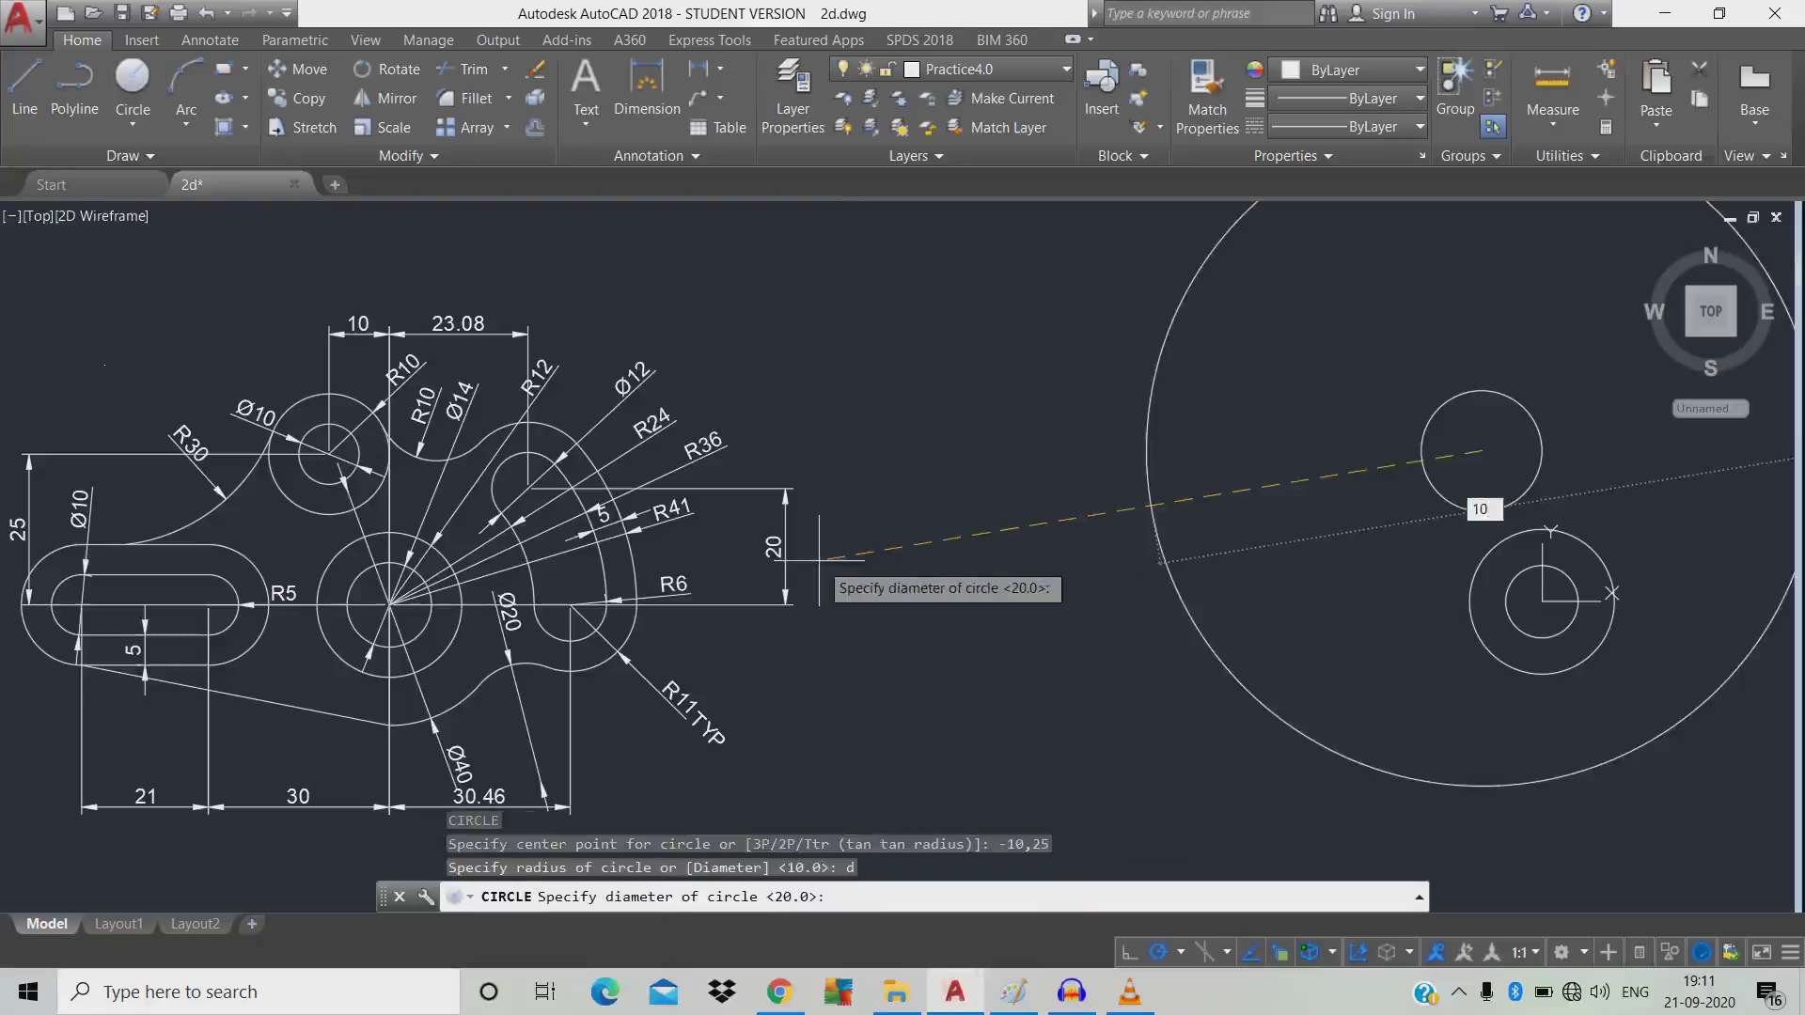
key(Return)
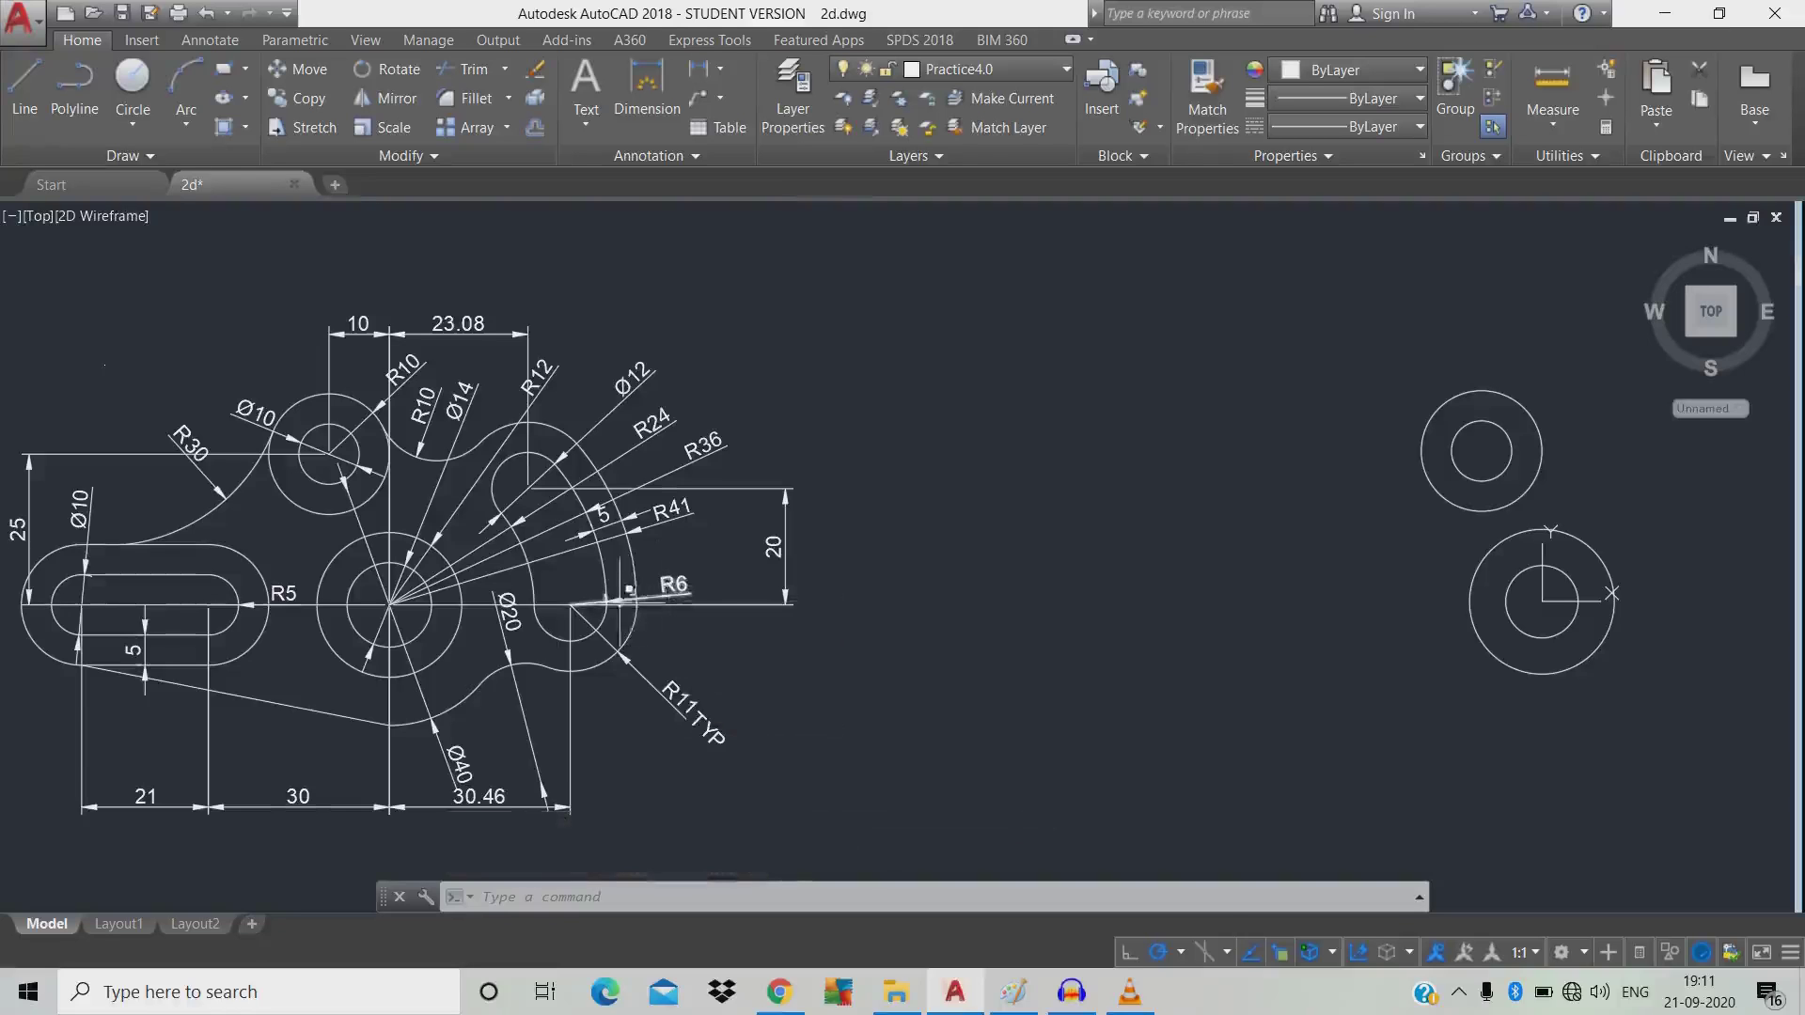
Draw a radius 6 circle centred at 30.46,0, right of the main circles.
mouse_move(1278, 693)
middle_down()
mouse_move(1225, 693)
mouse_move(1241, 693)
middle_up()
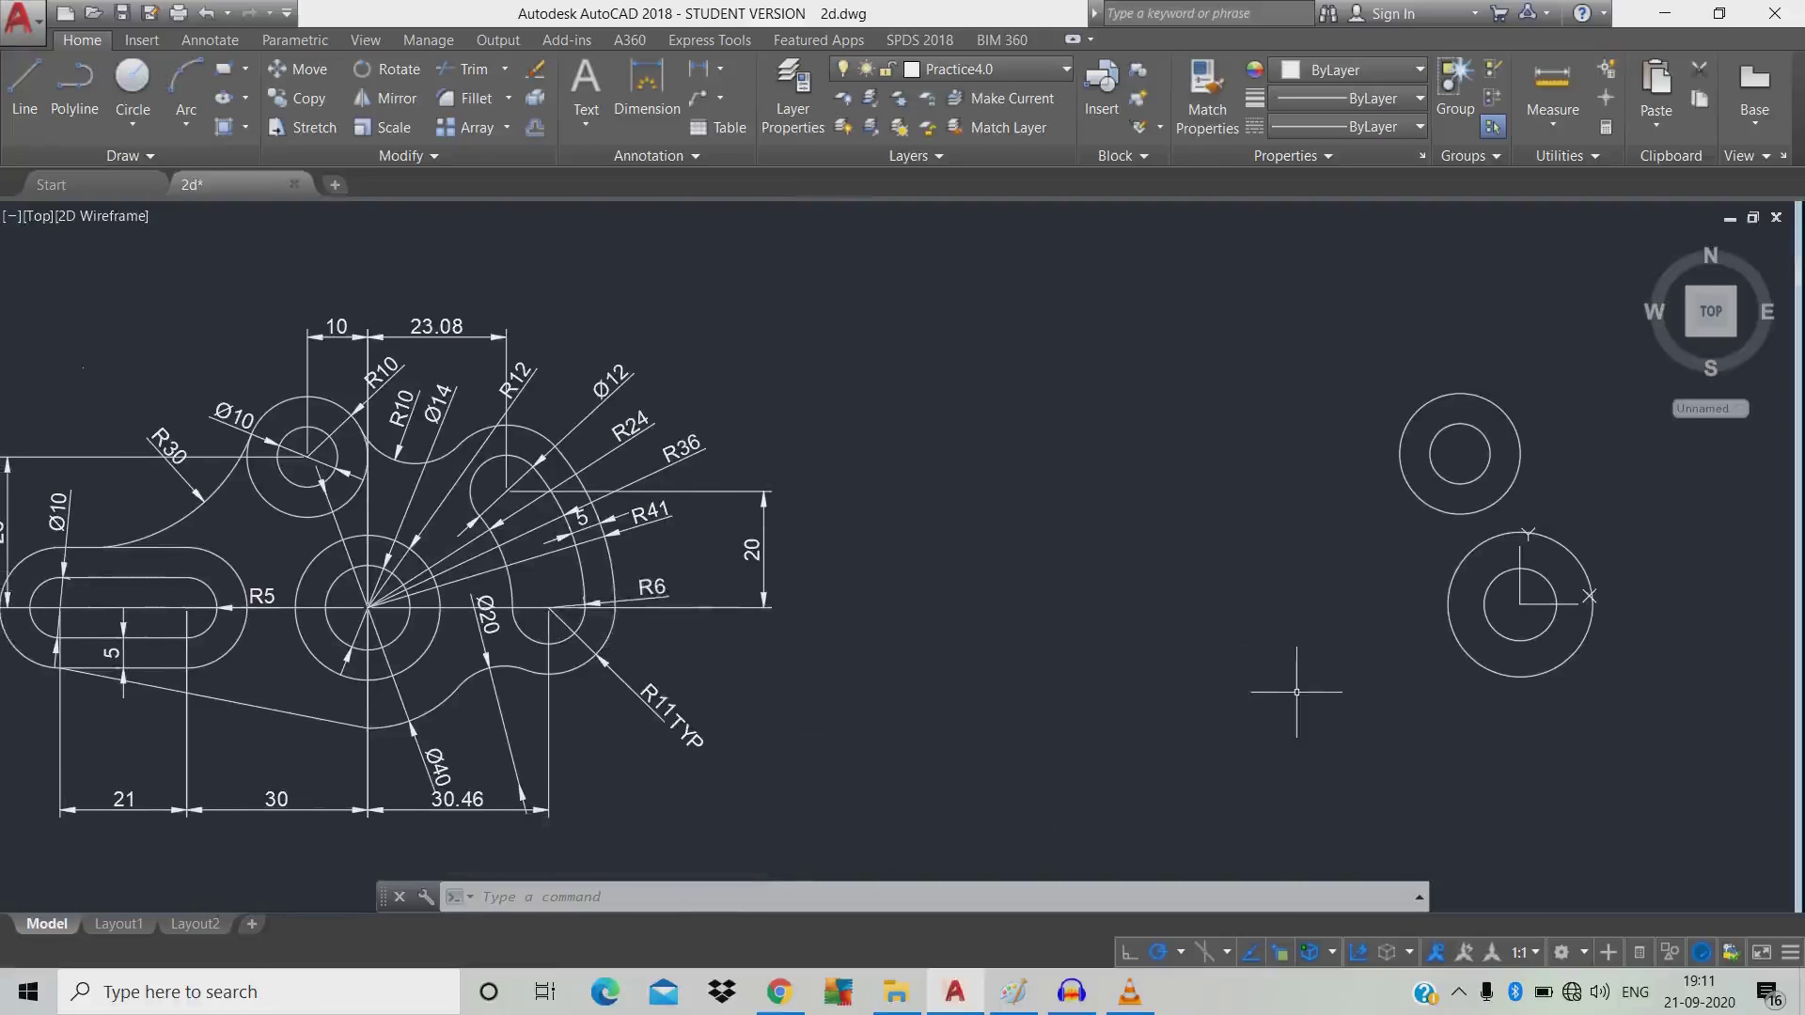
text(c)
key(Return)
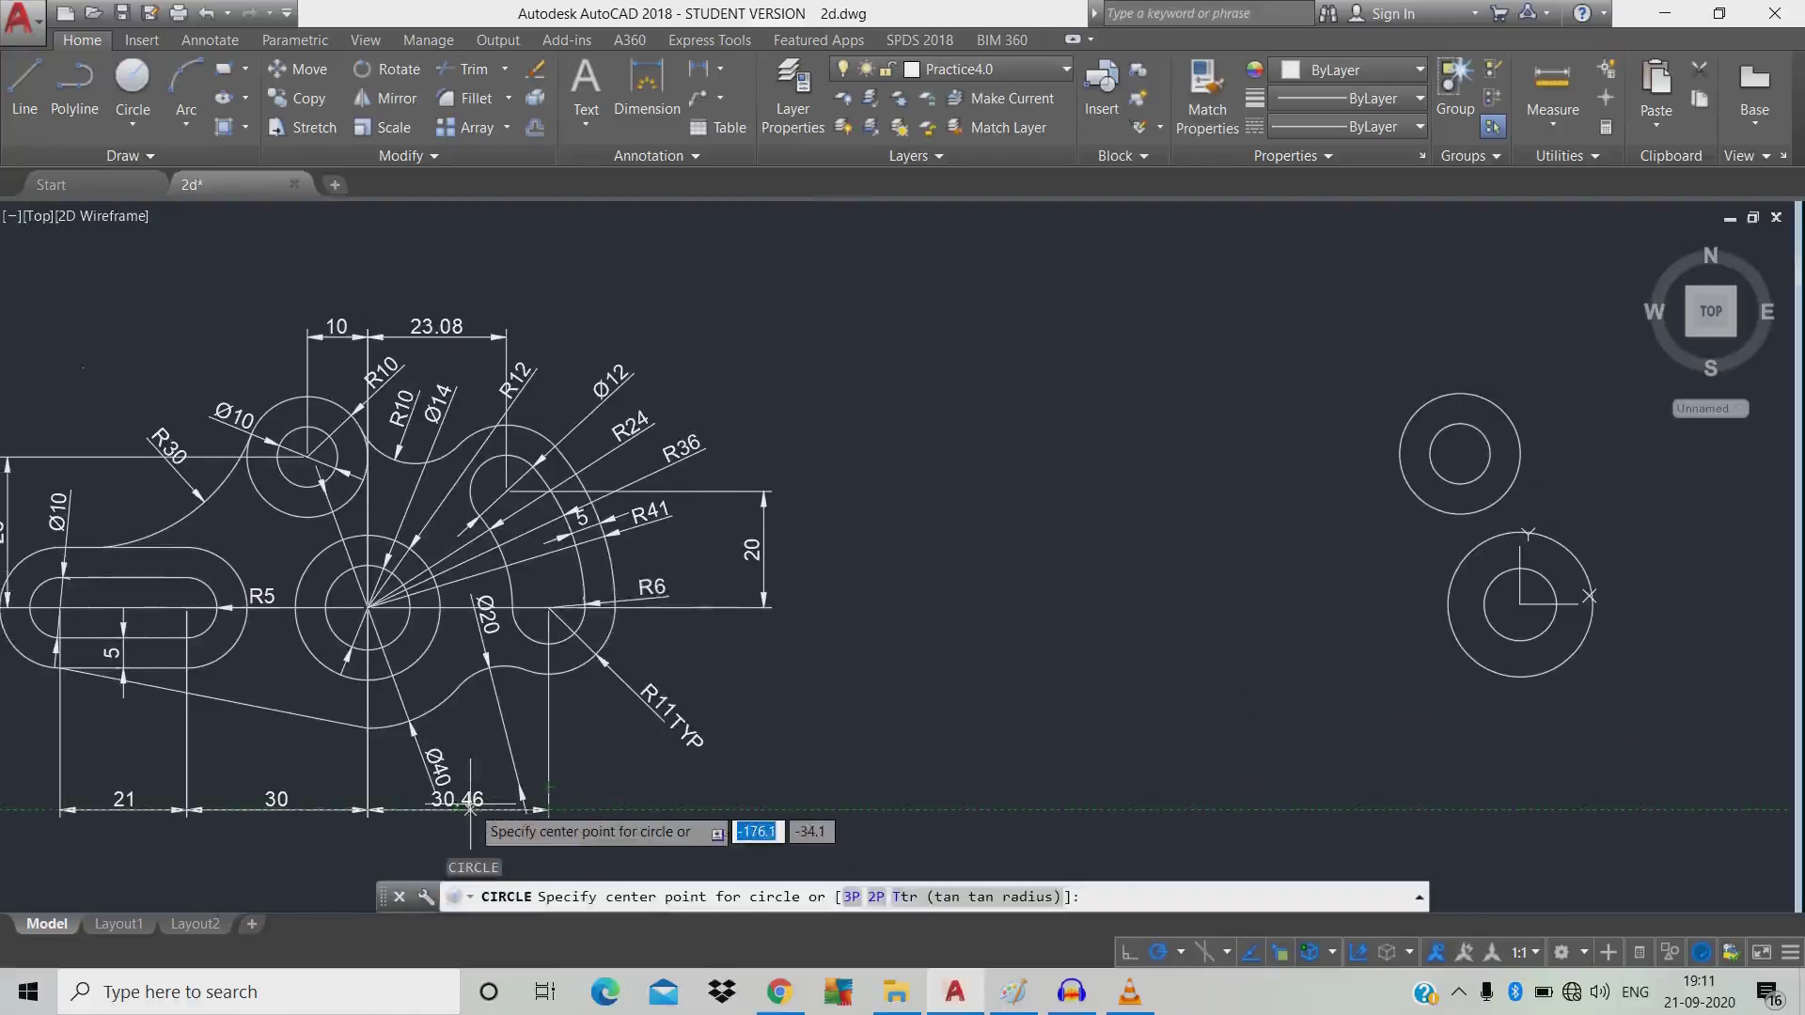
text(30.)
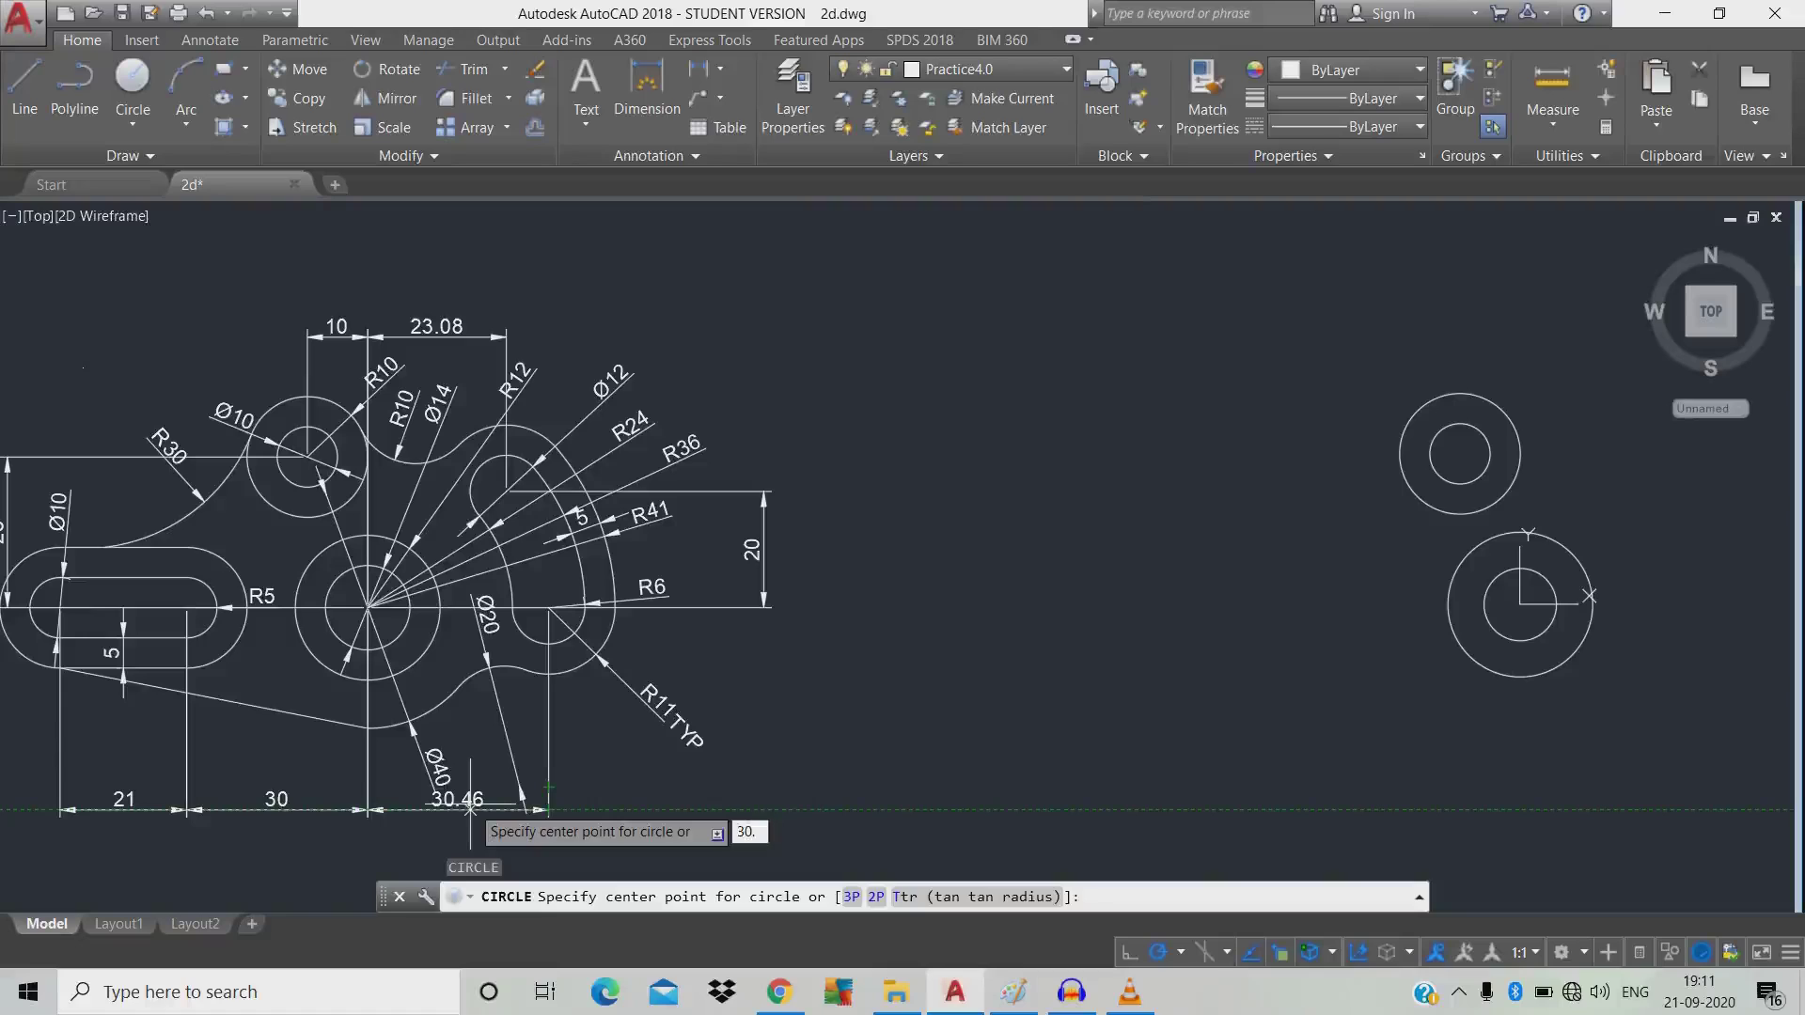
text(4)
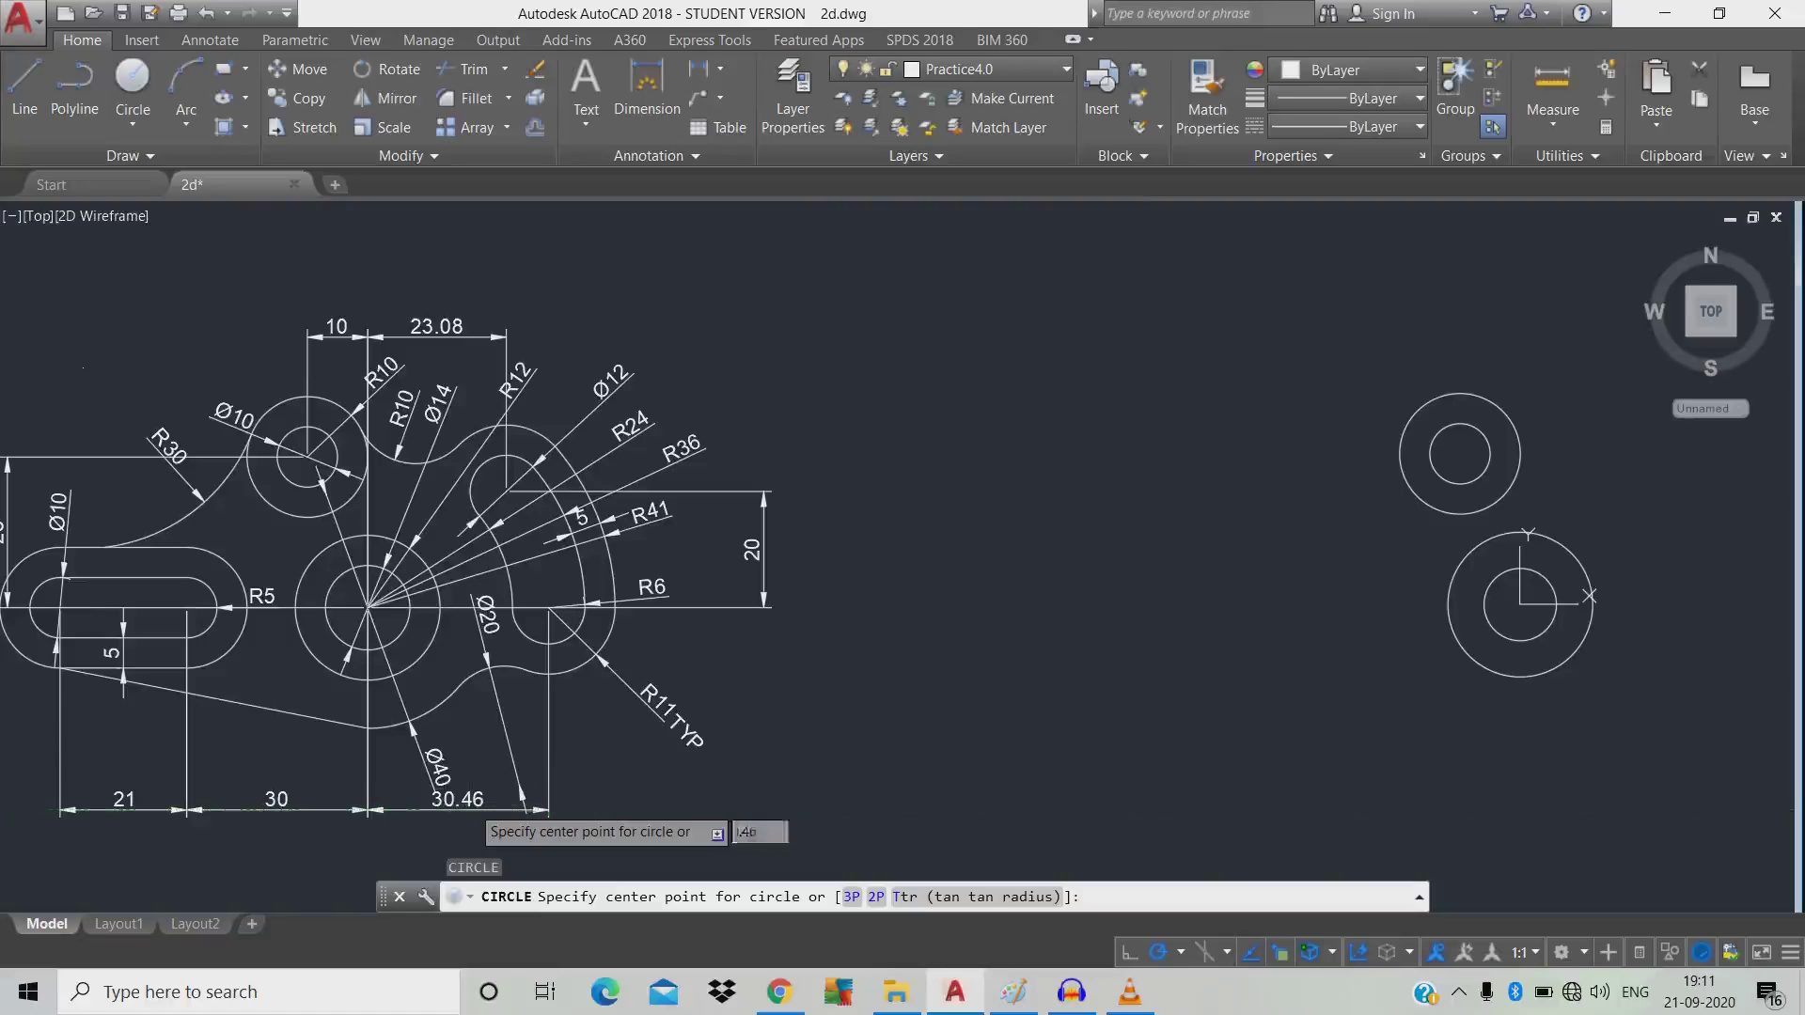
key(Escape)
key(Escape)
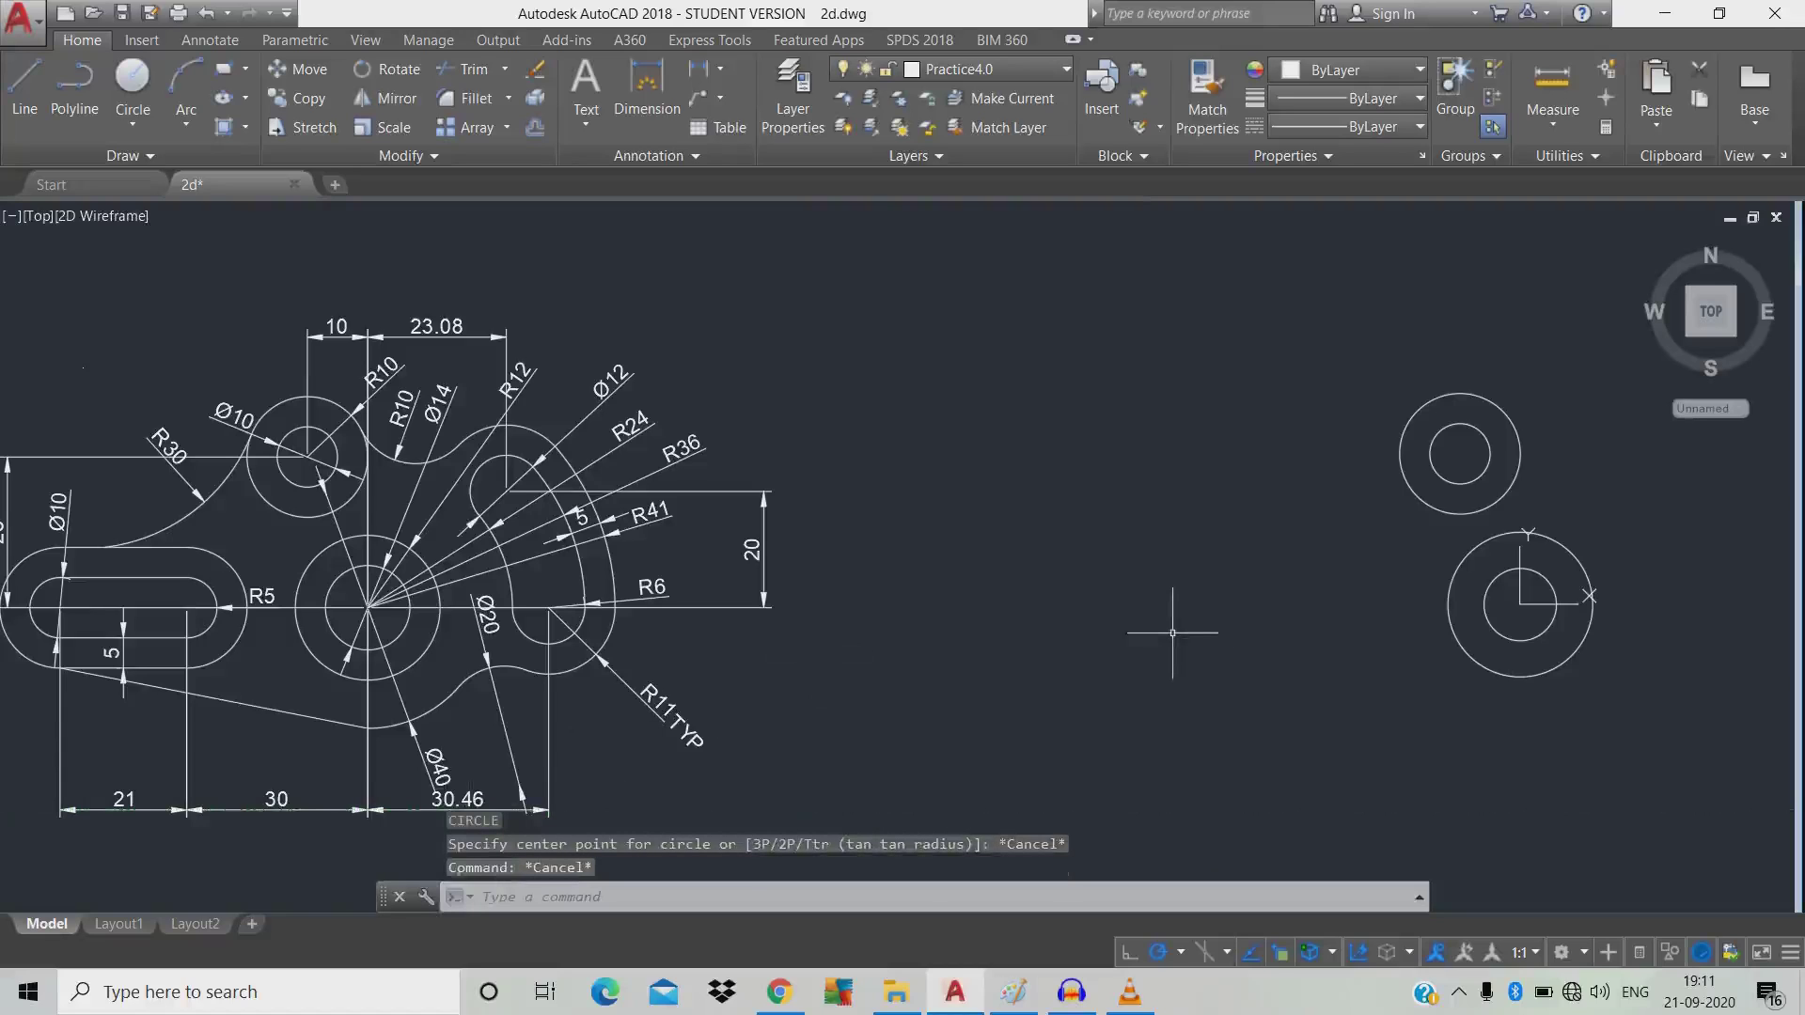
text(c)
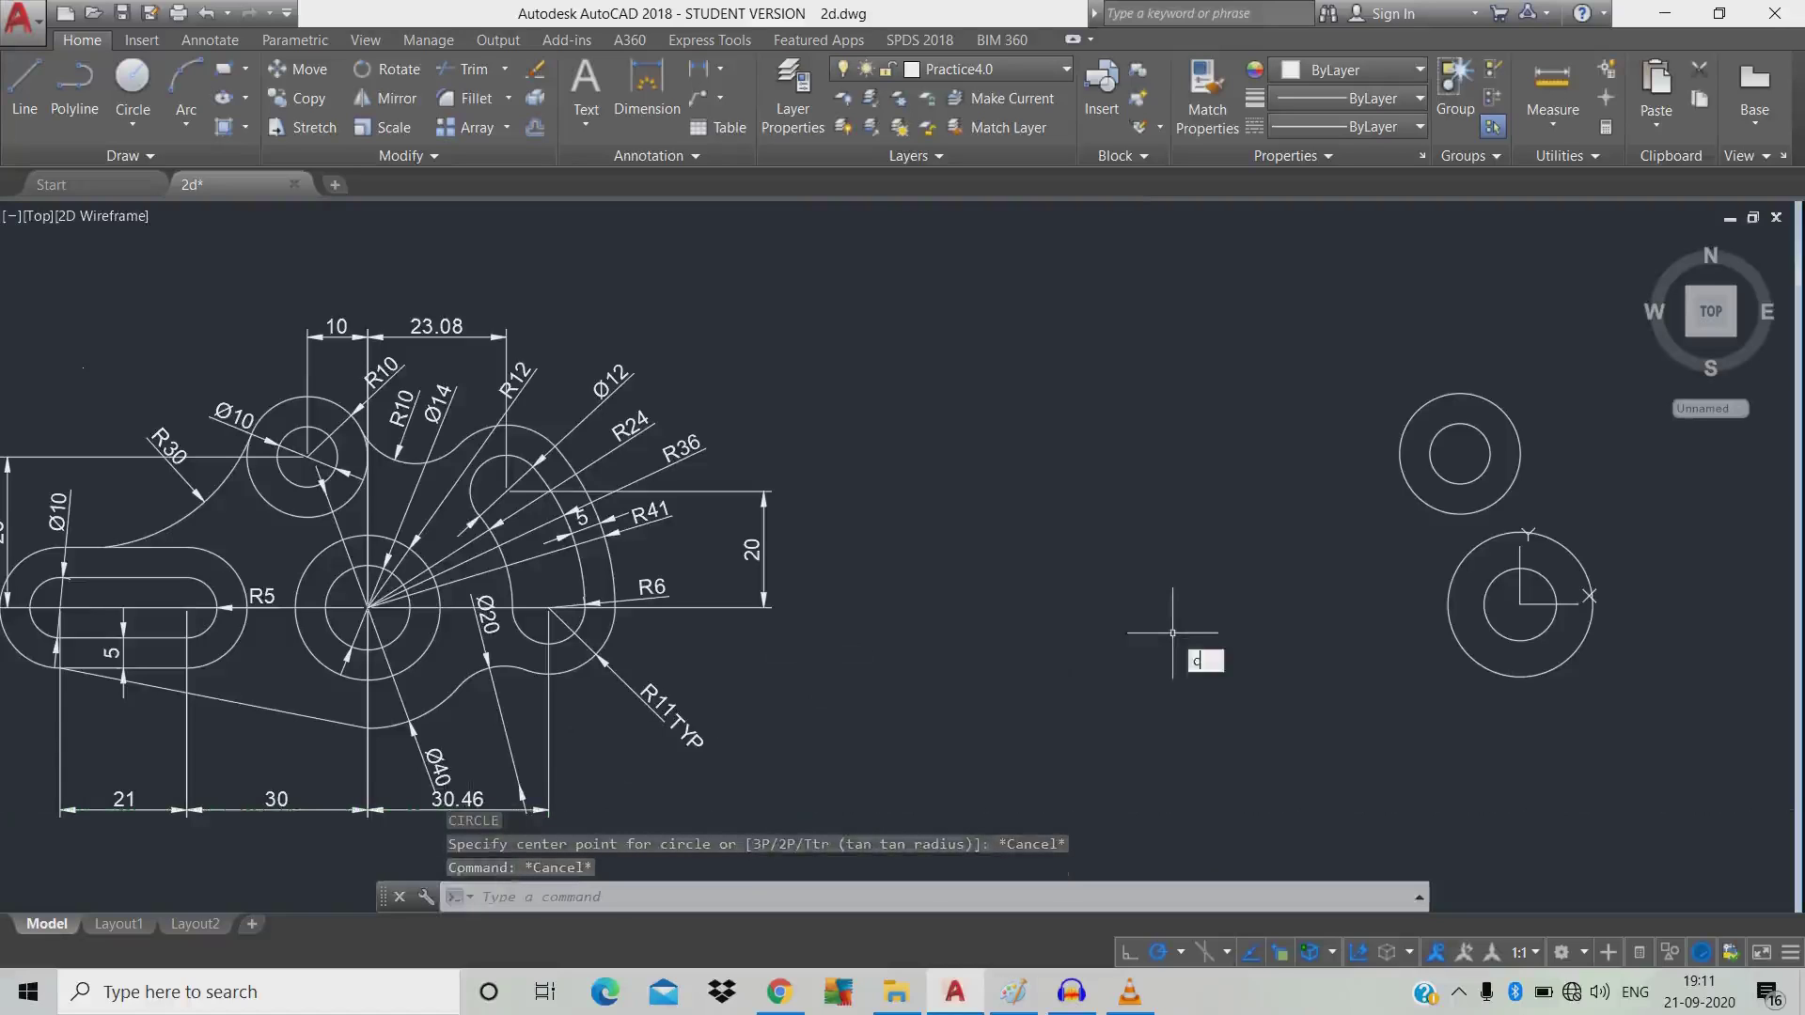
key(Return)
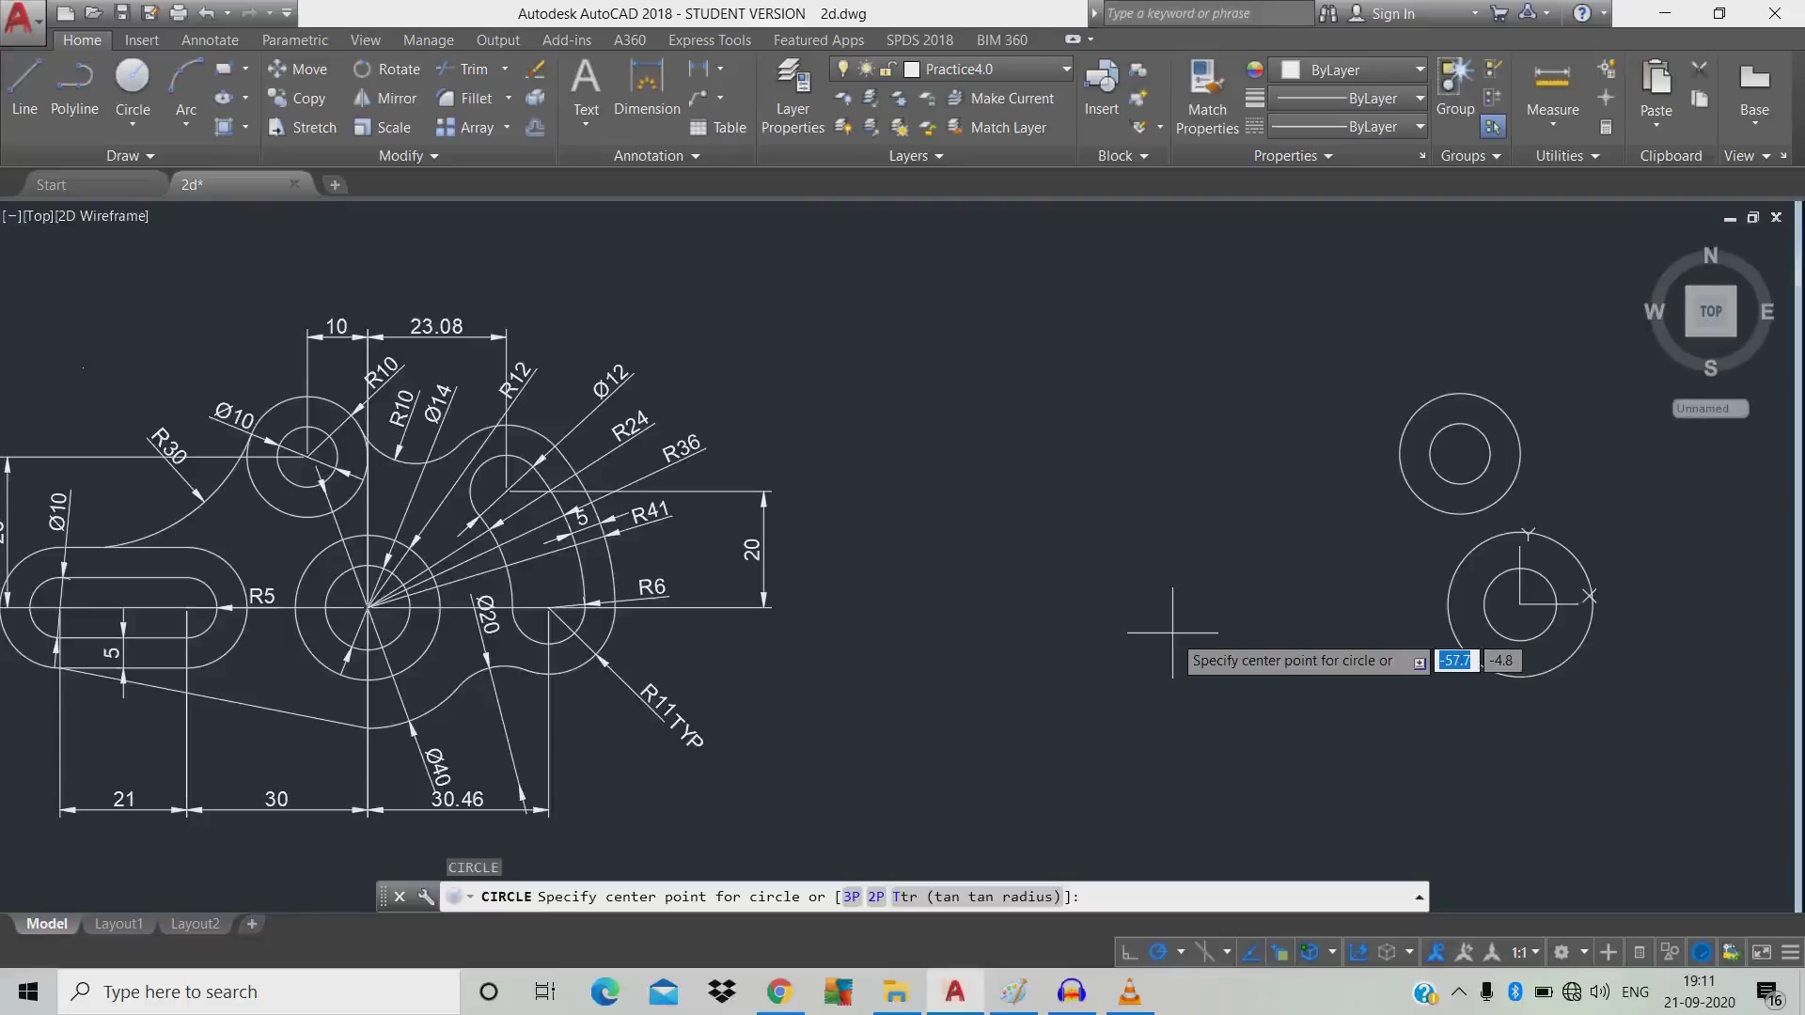
text(30.)
key(Tab)
text(0)
key(Return)
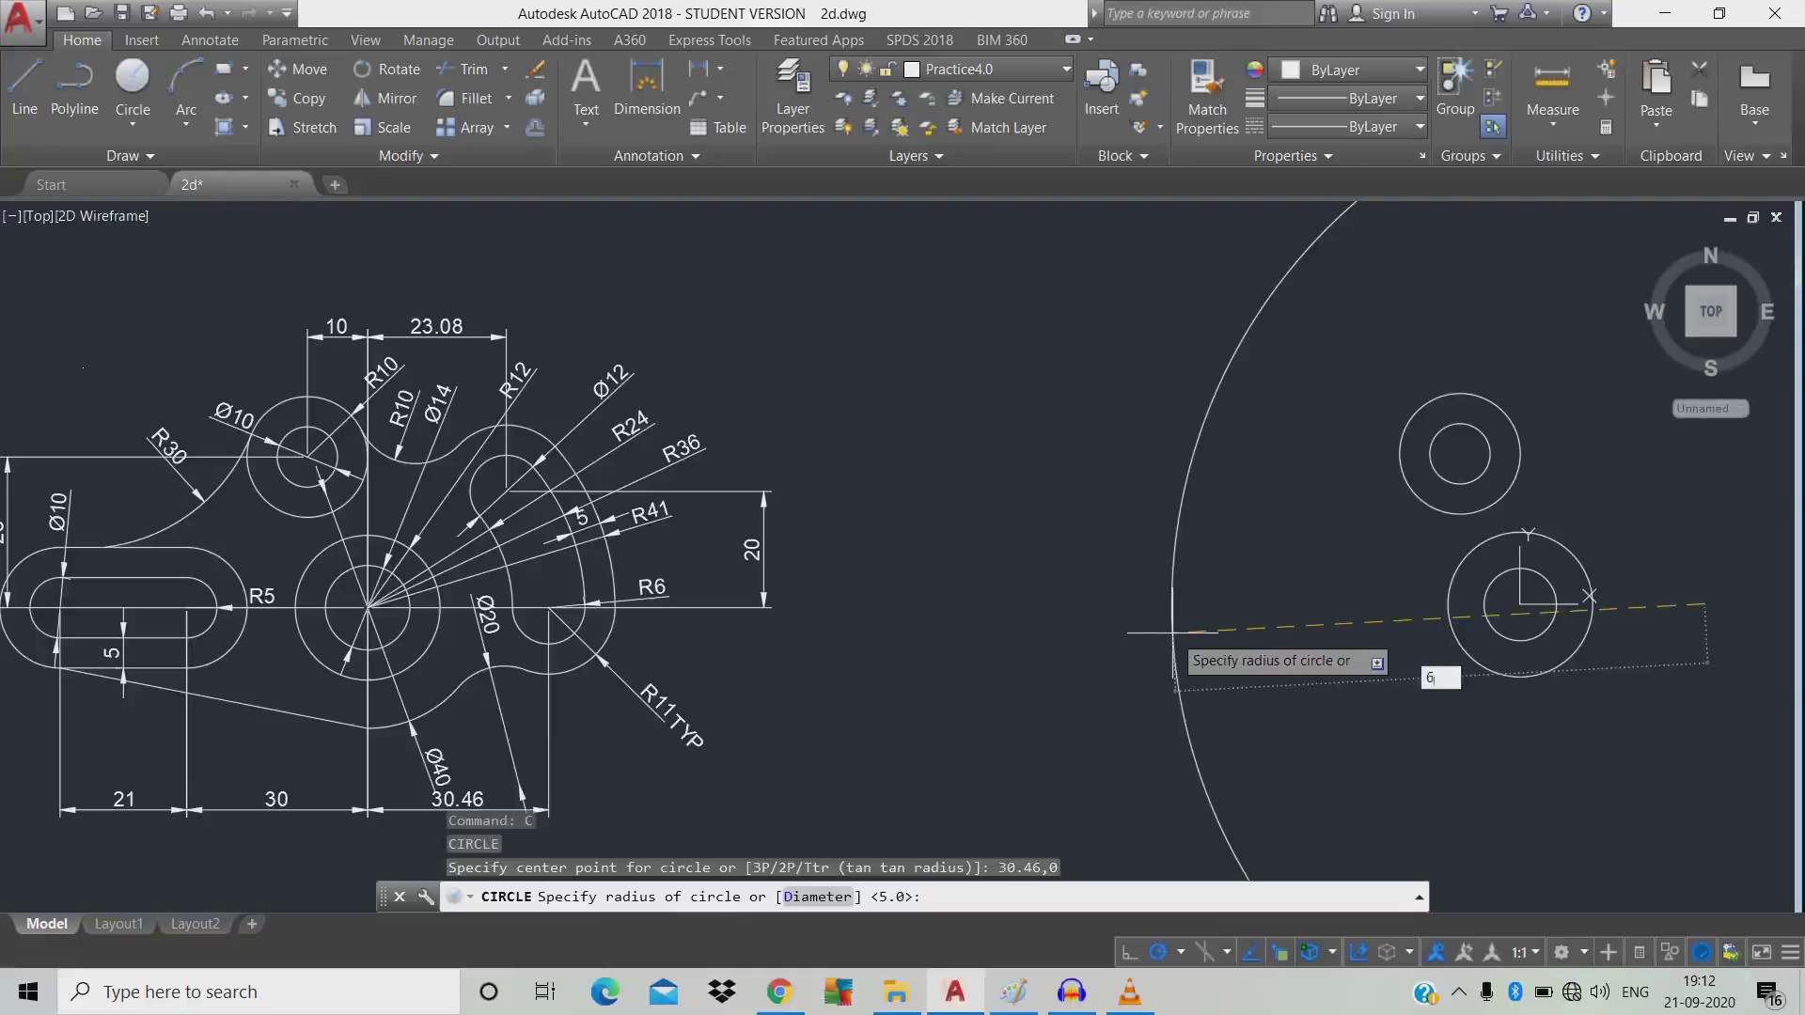
key(Return)
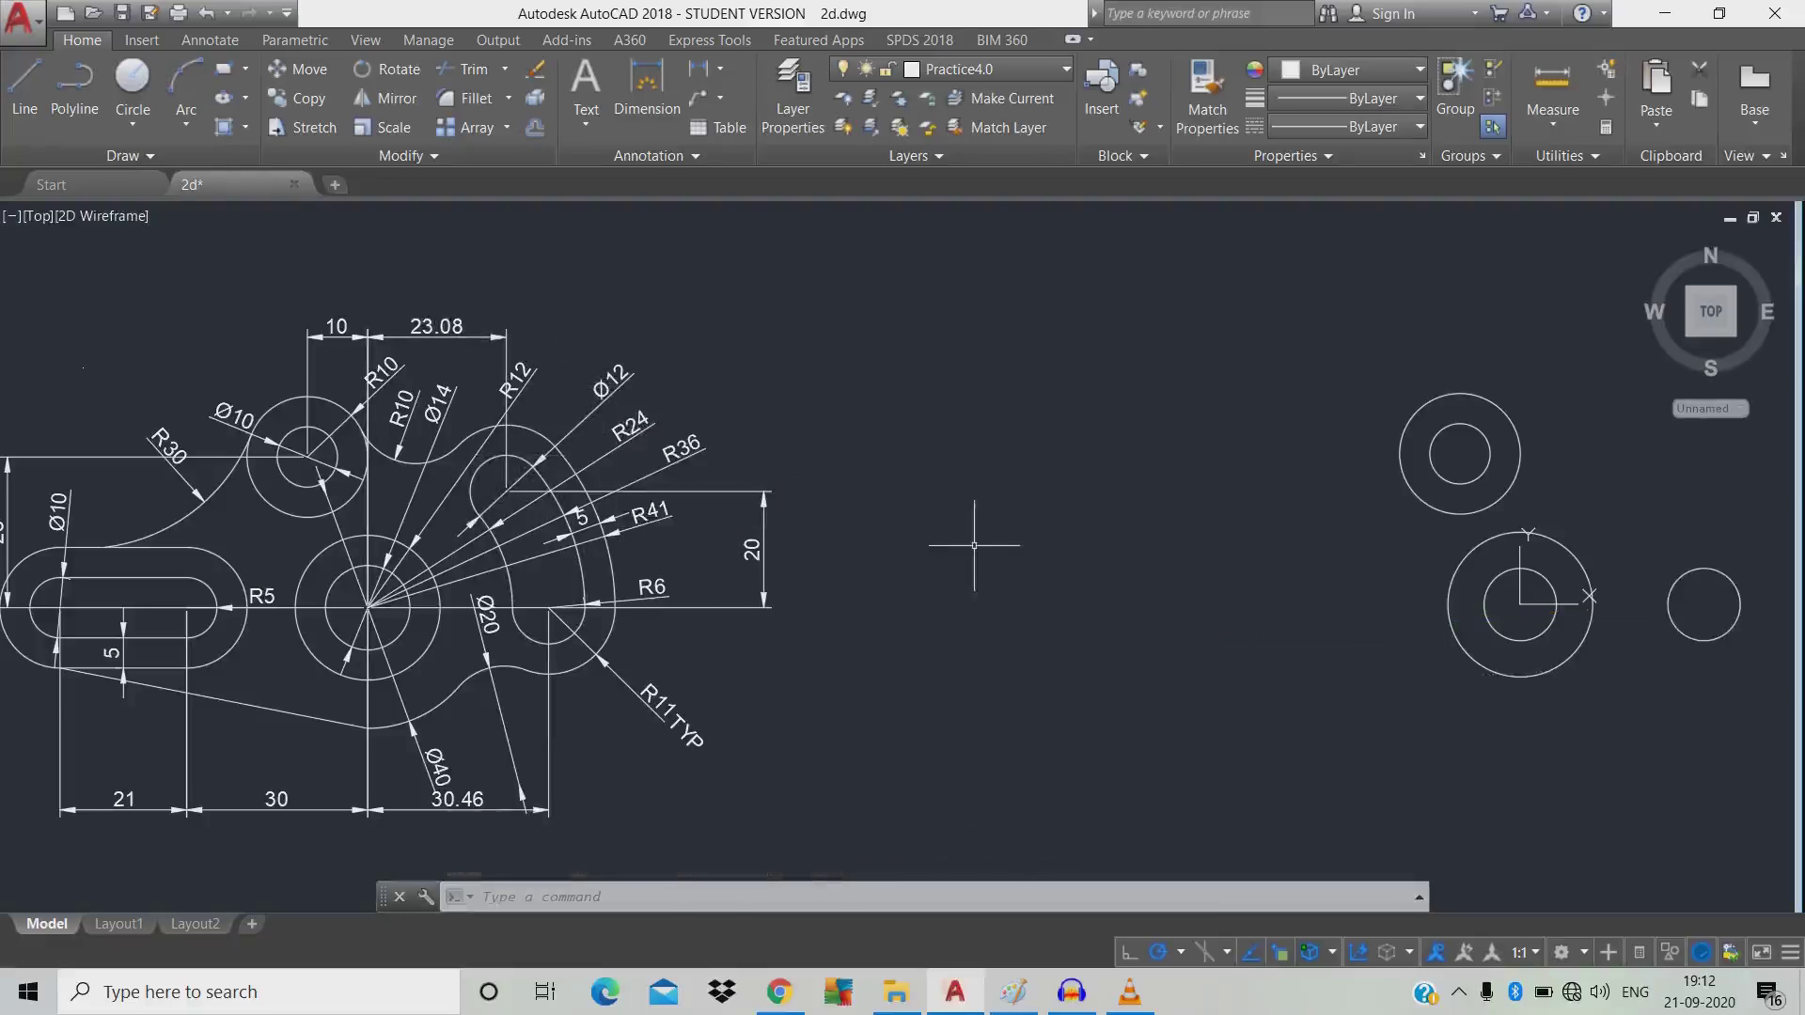
Draw a 12 mm diameter circle centred at 23.08,20.
key(Return)
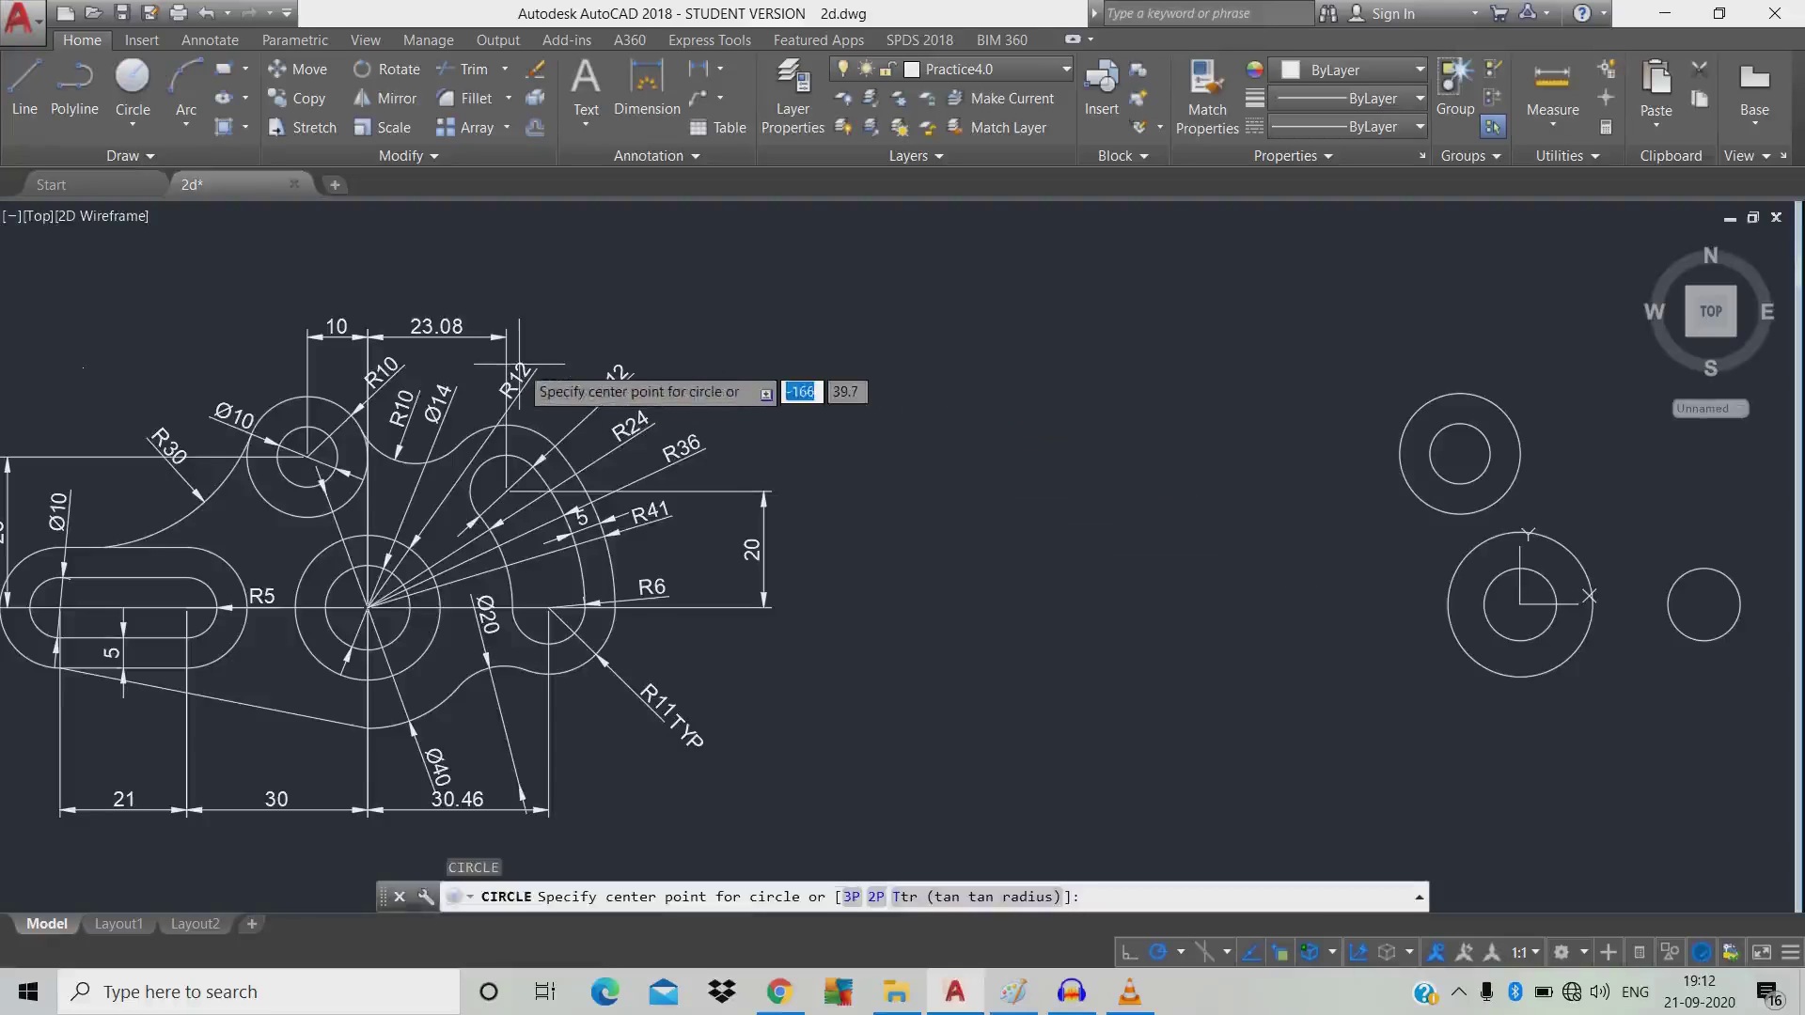
text(23.08)
key(Tab)
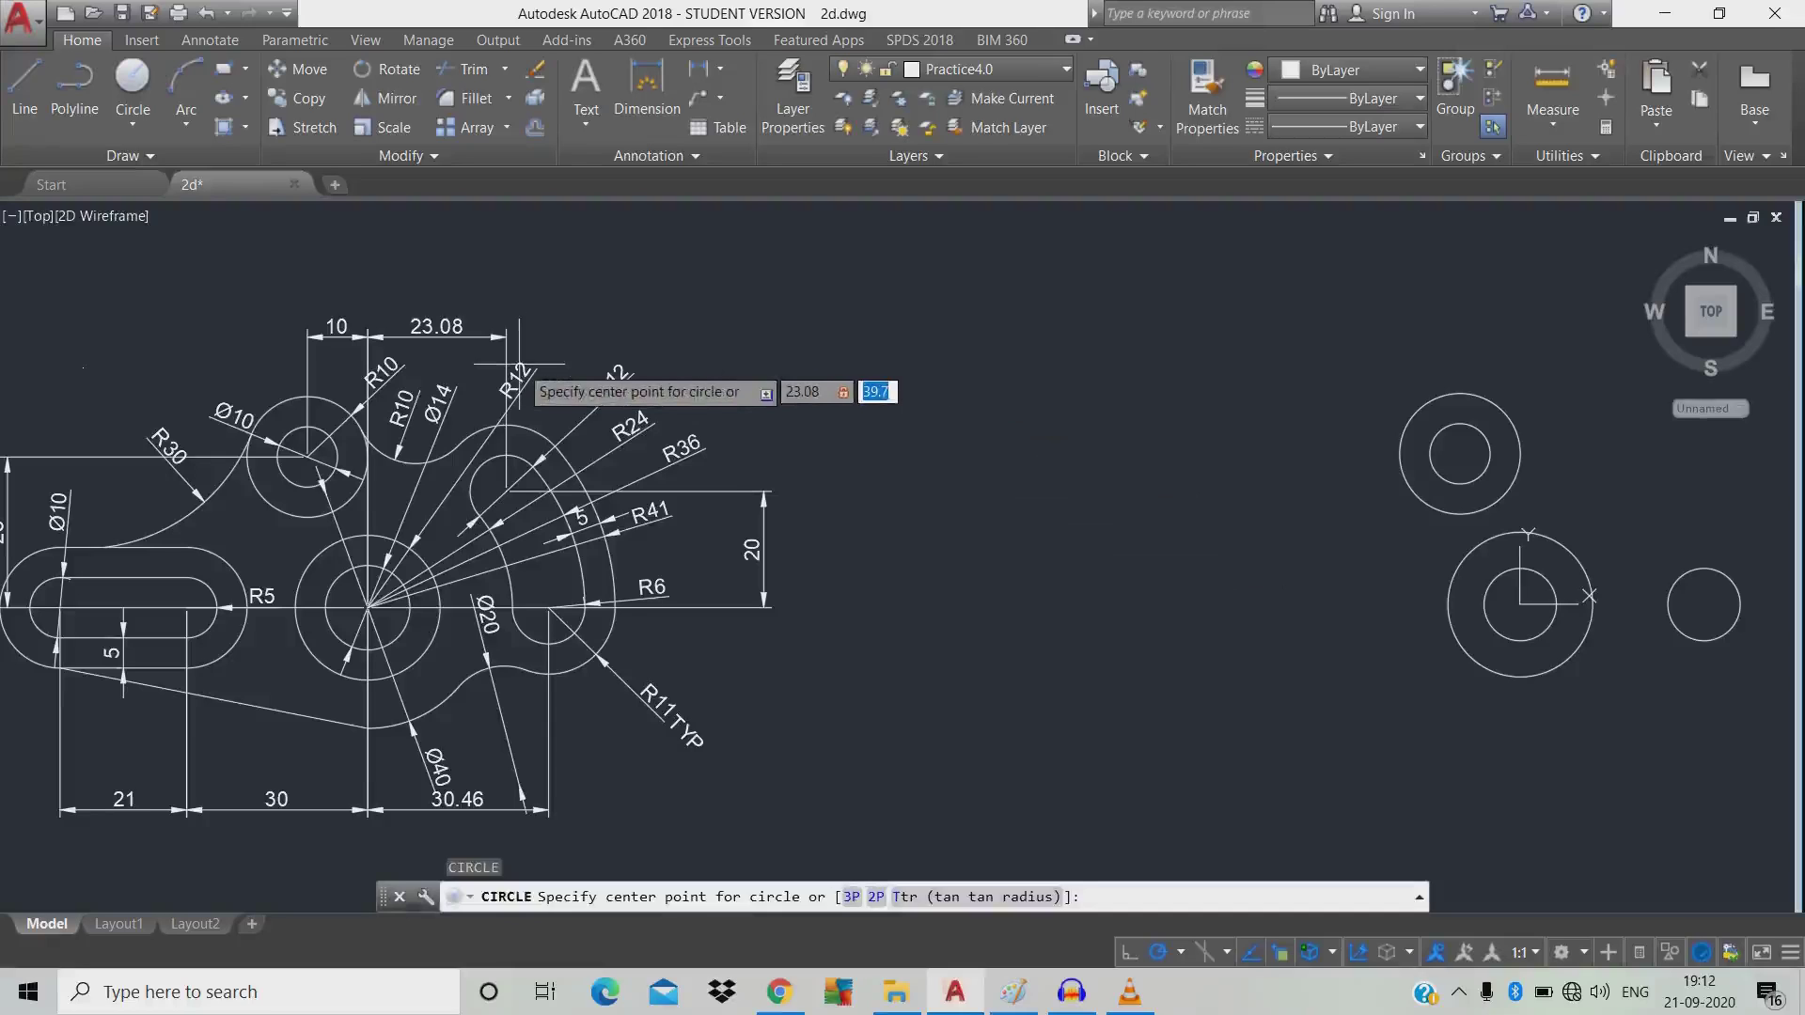
text(20)
key(Return)
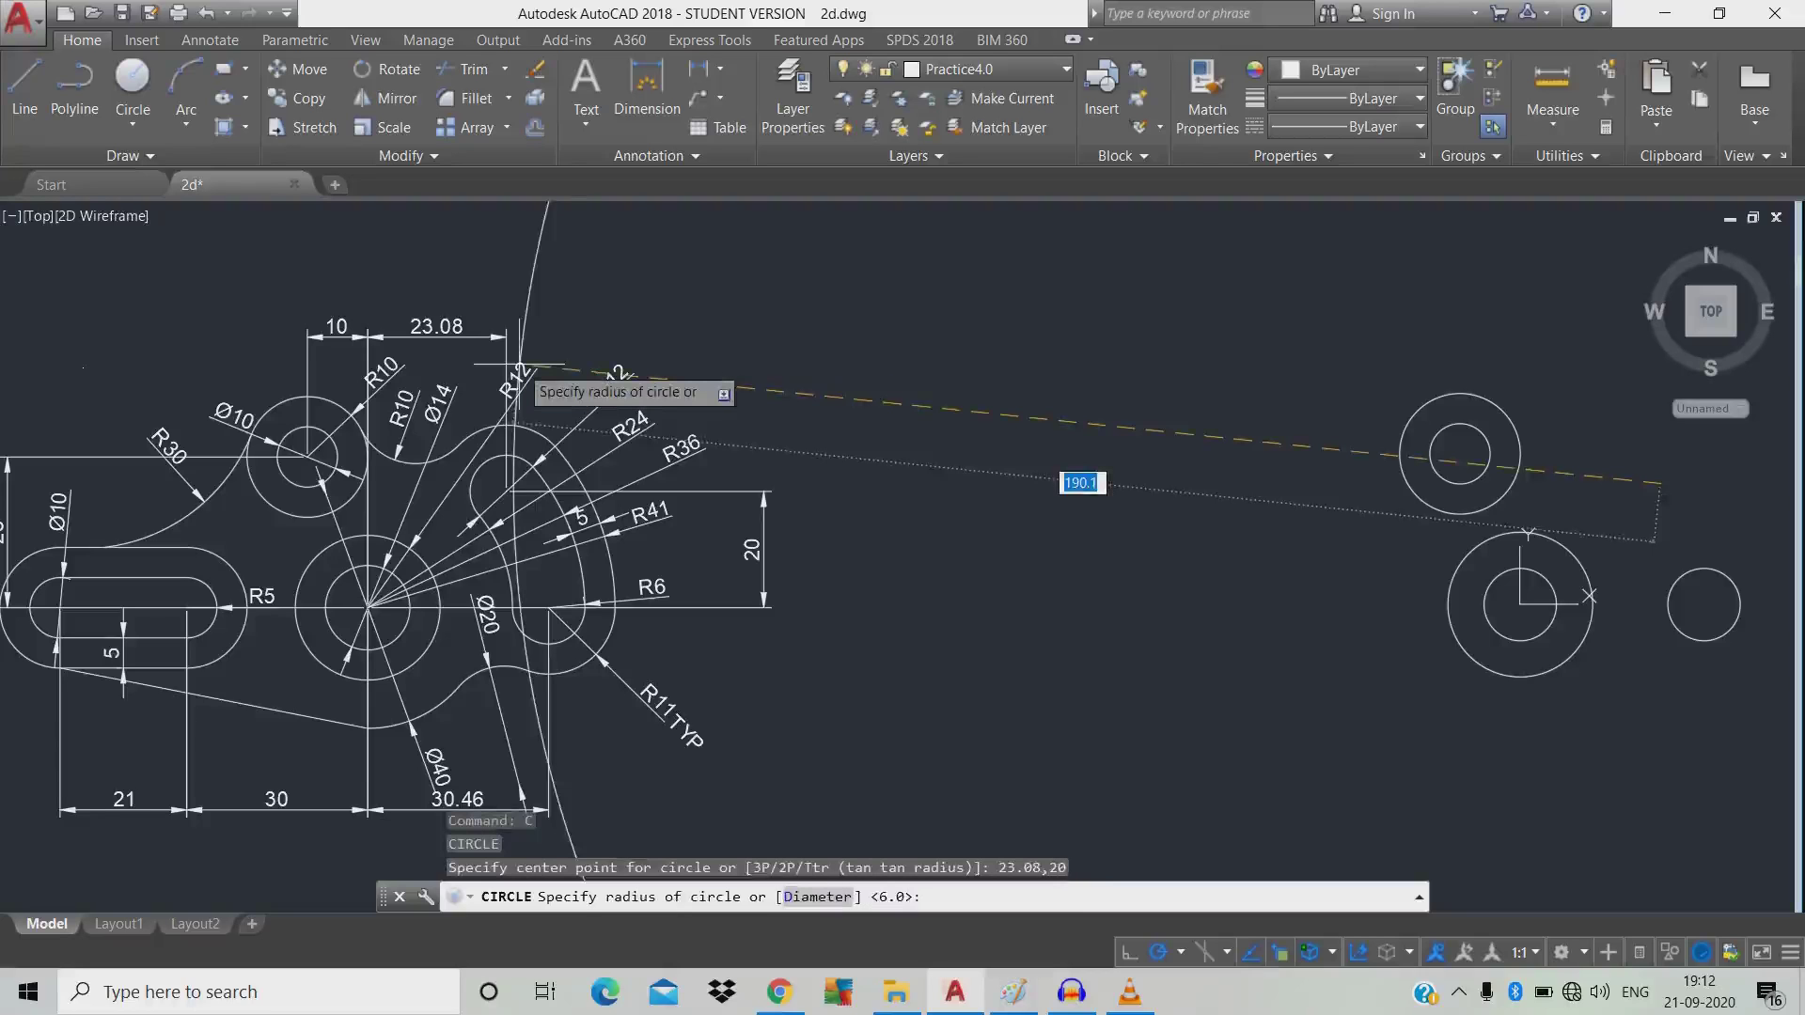
text(d)
key(Return)
text(12)
key(Return)
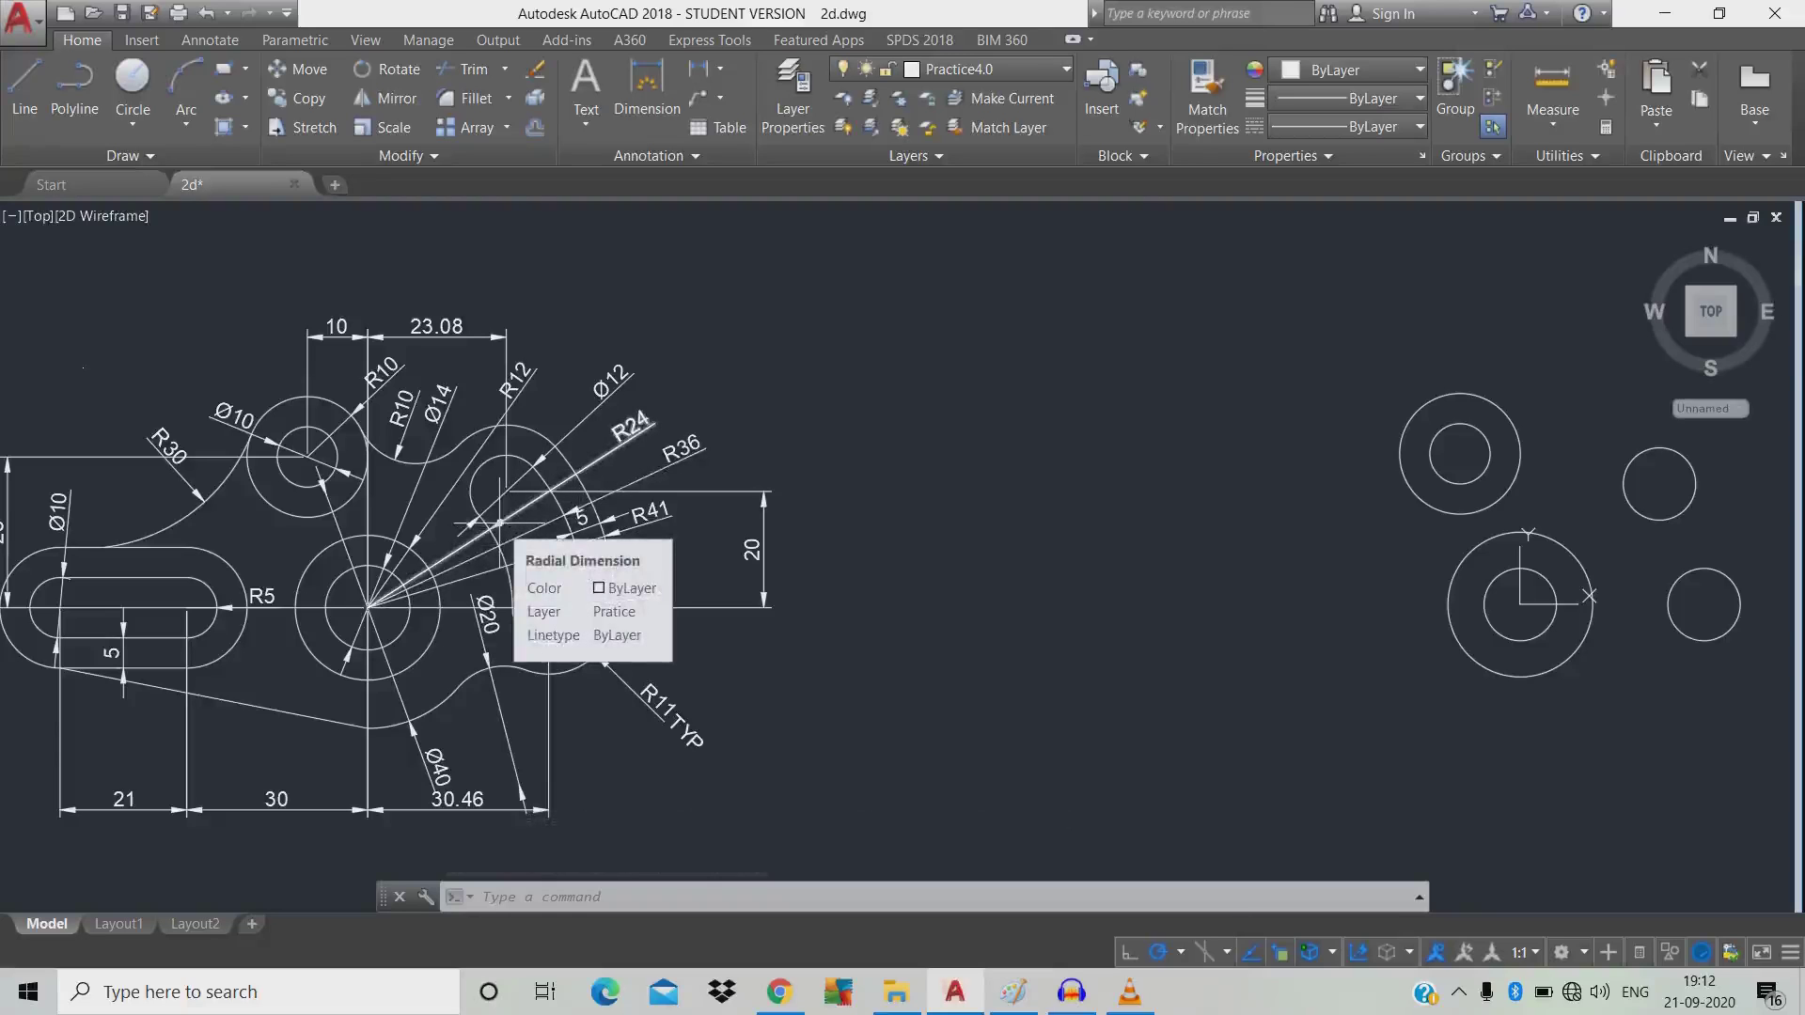
Draw a radius 24 circle tangent to the small circle and the lower-right circle.
text(c)
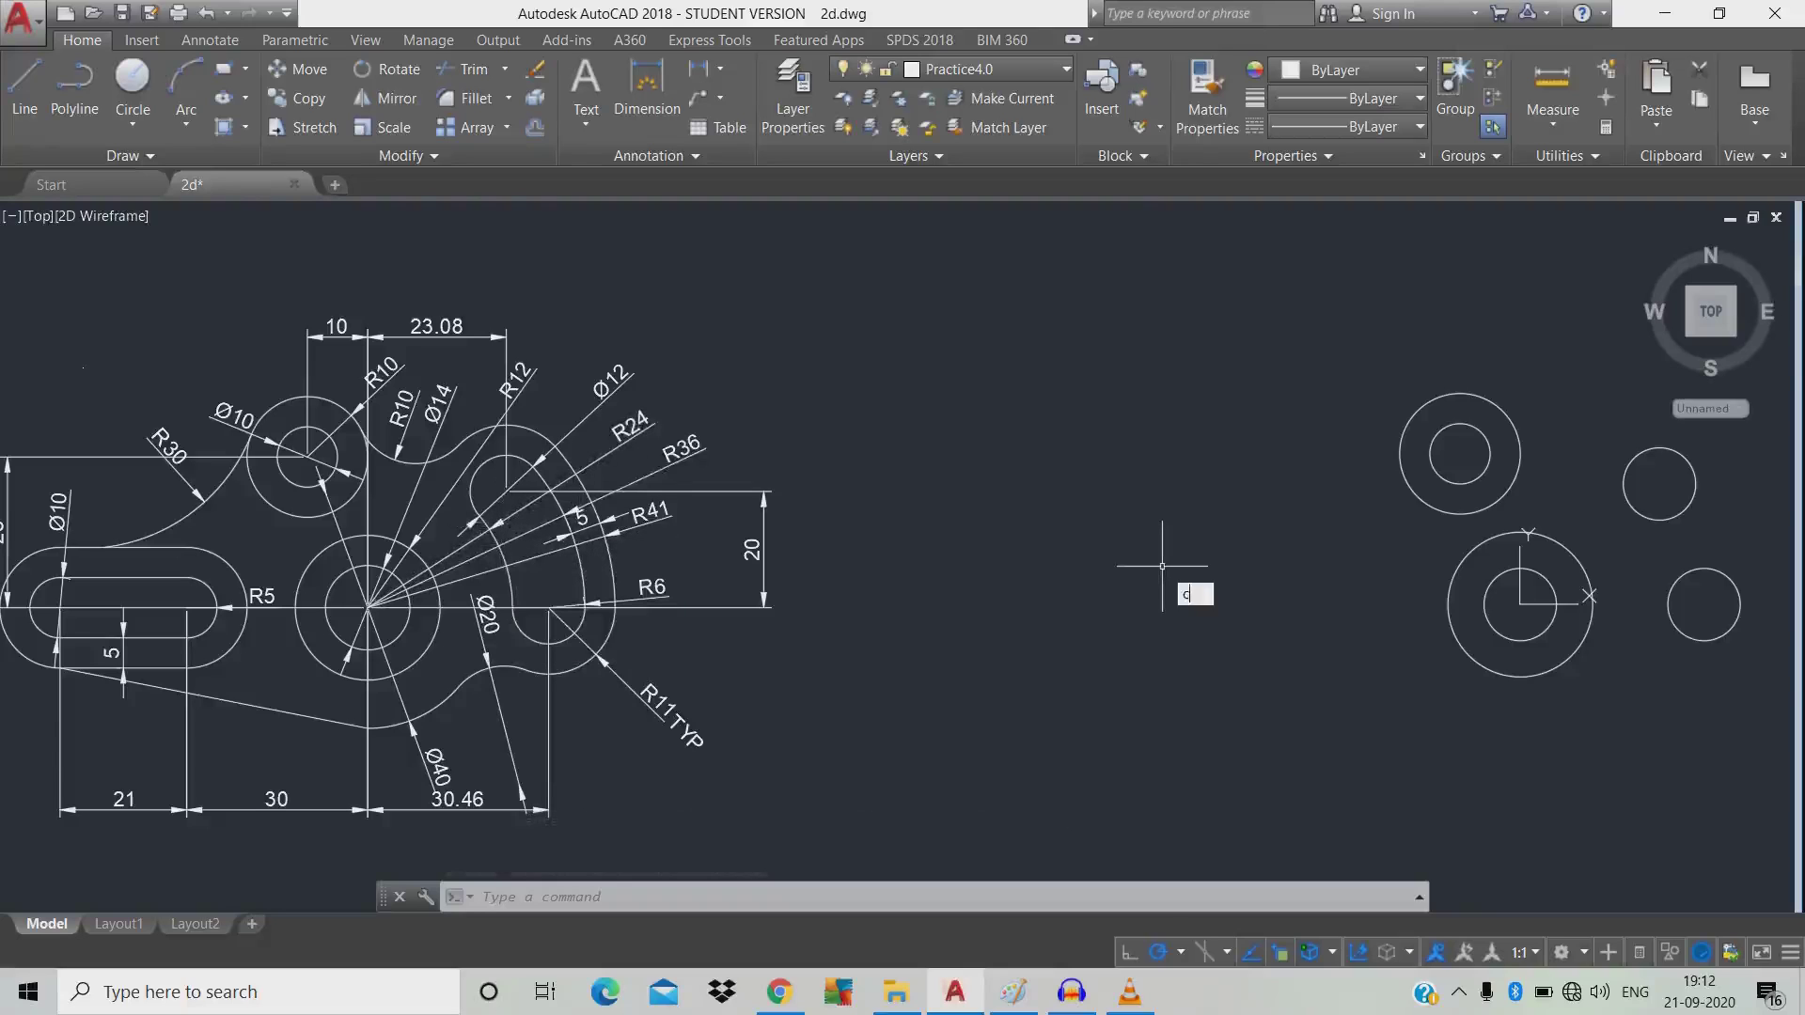
key(Return)
text(t)
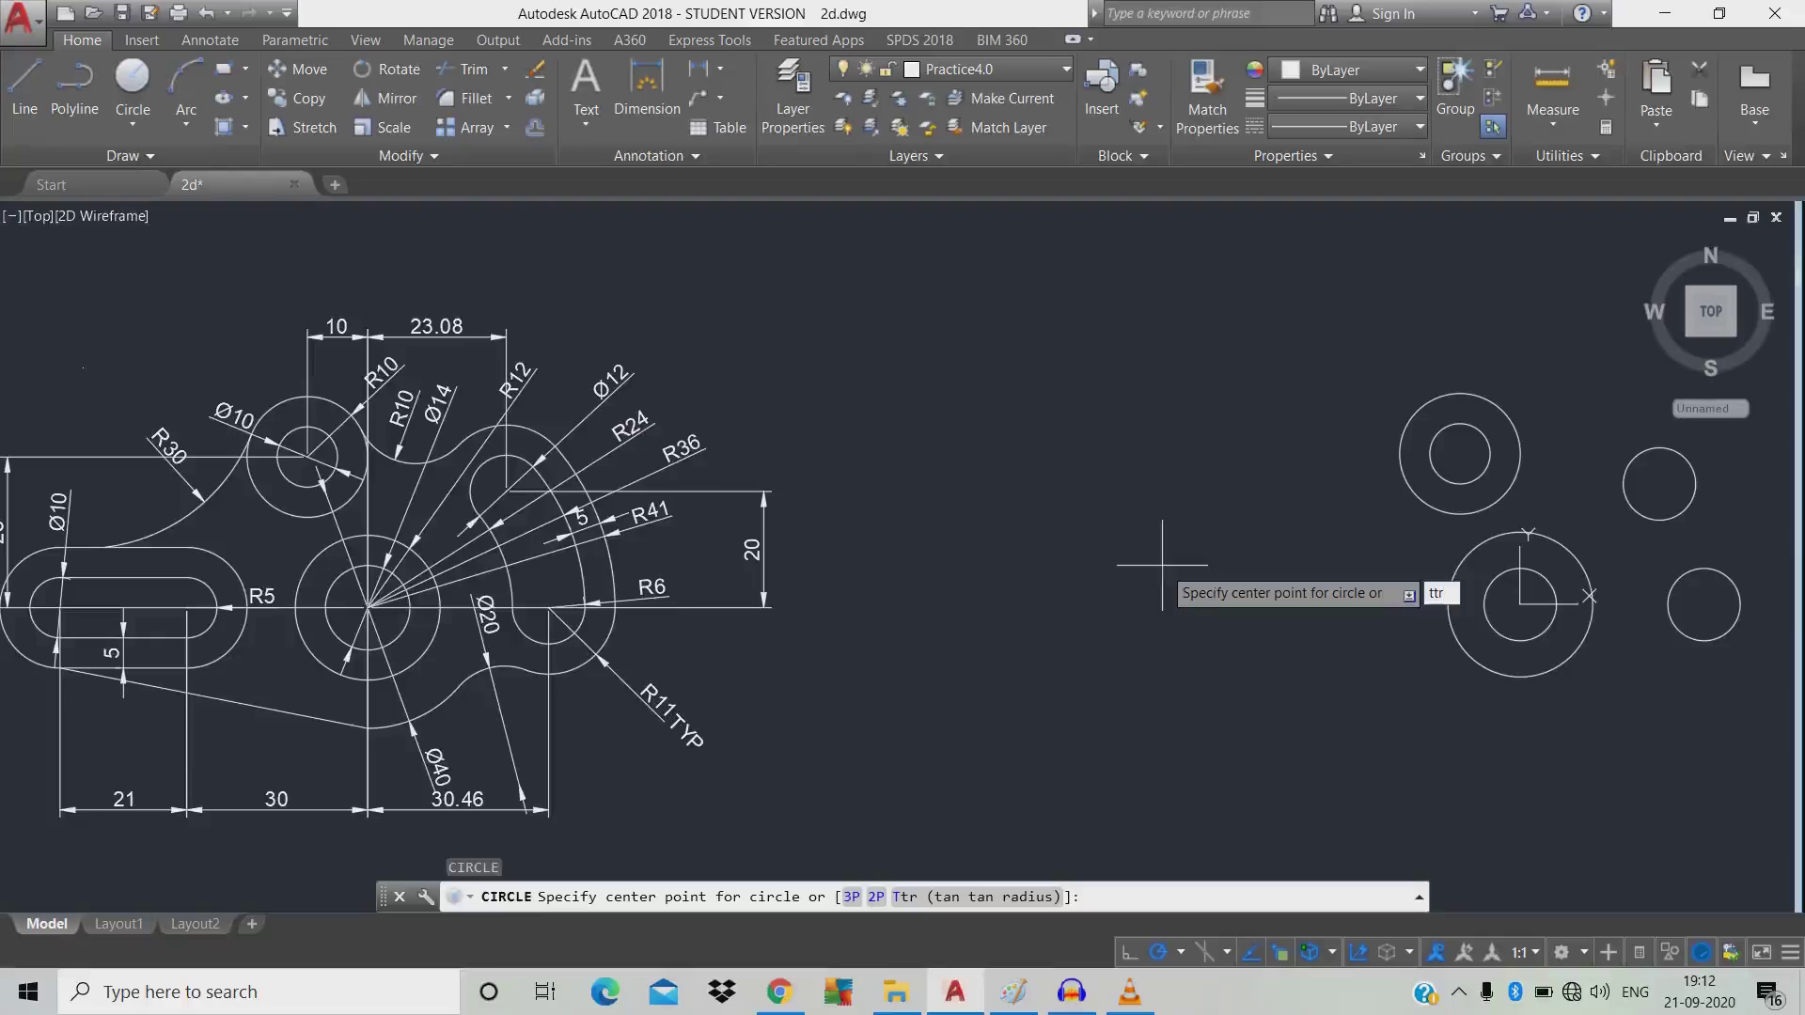
text(tr)
key(Return)
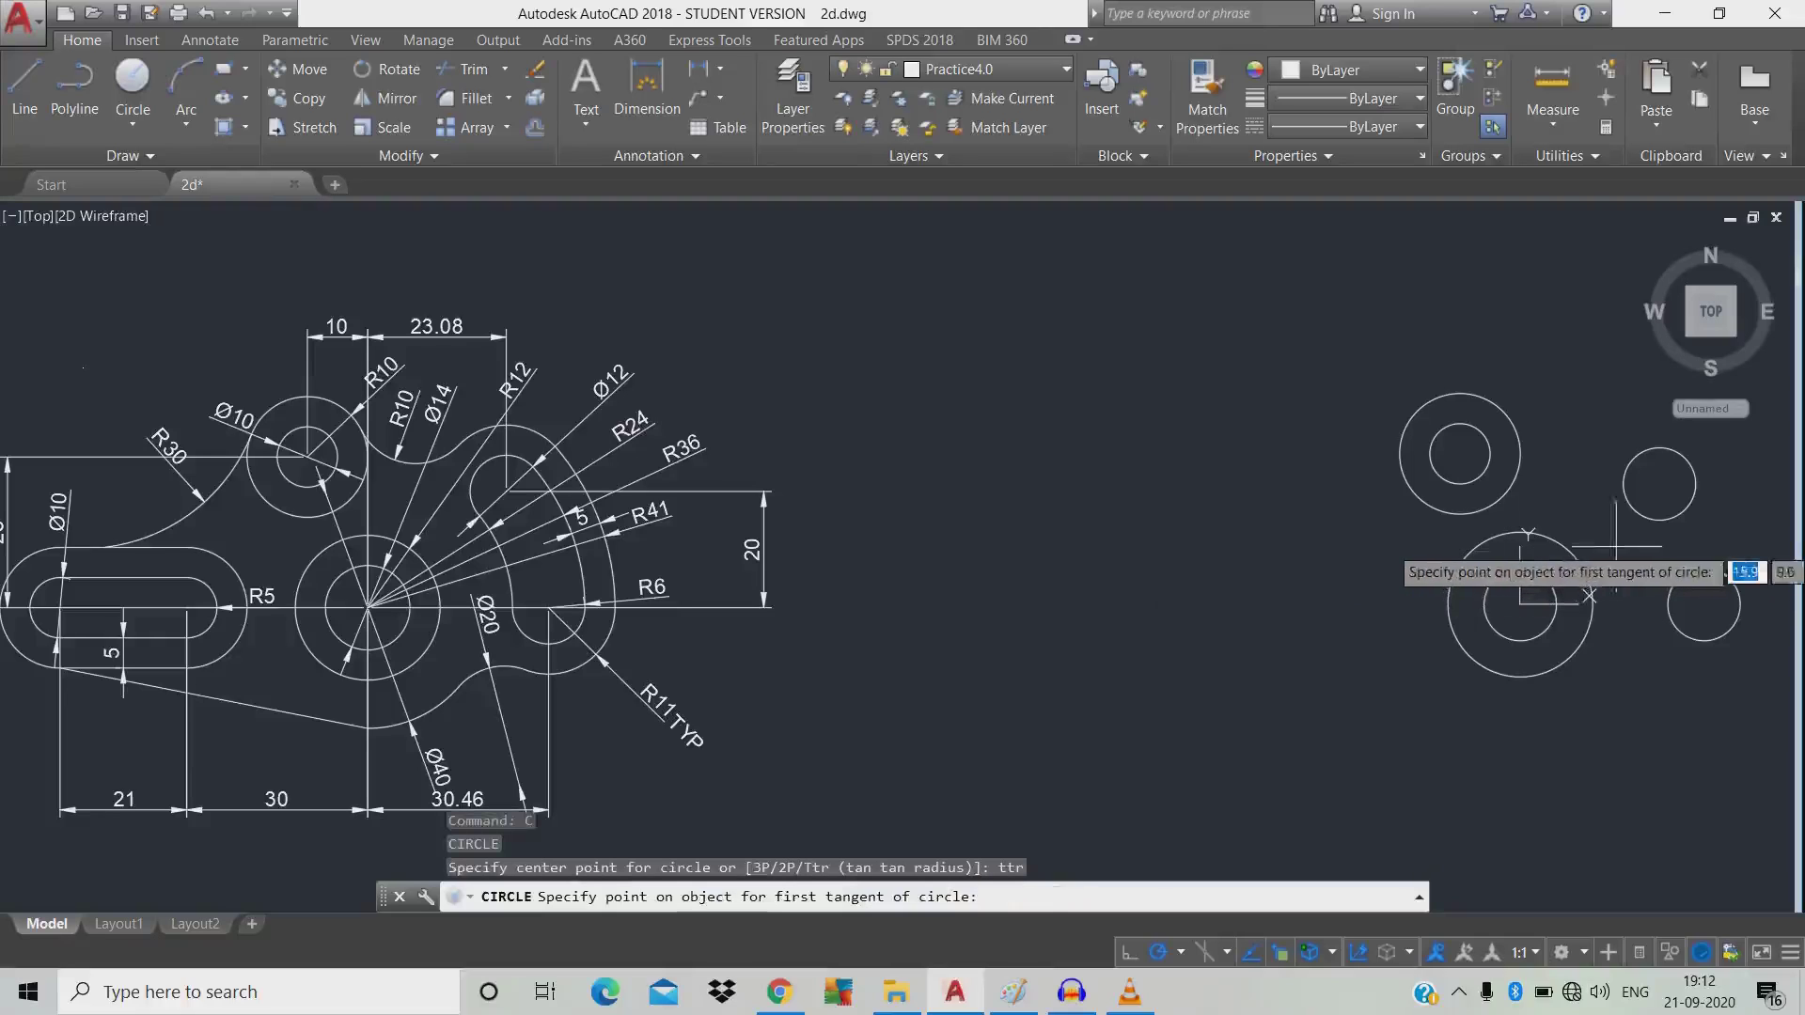
click(1646, 521)
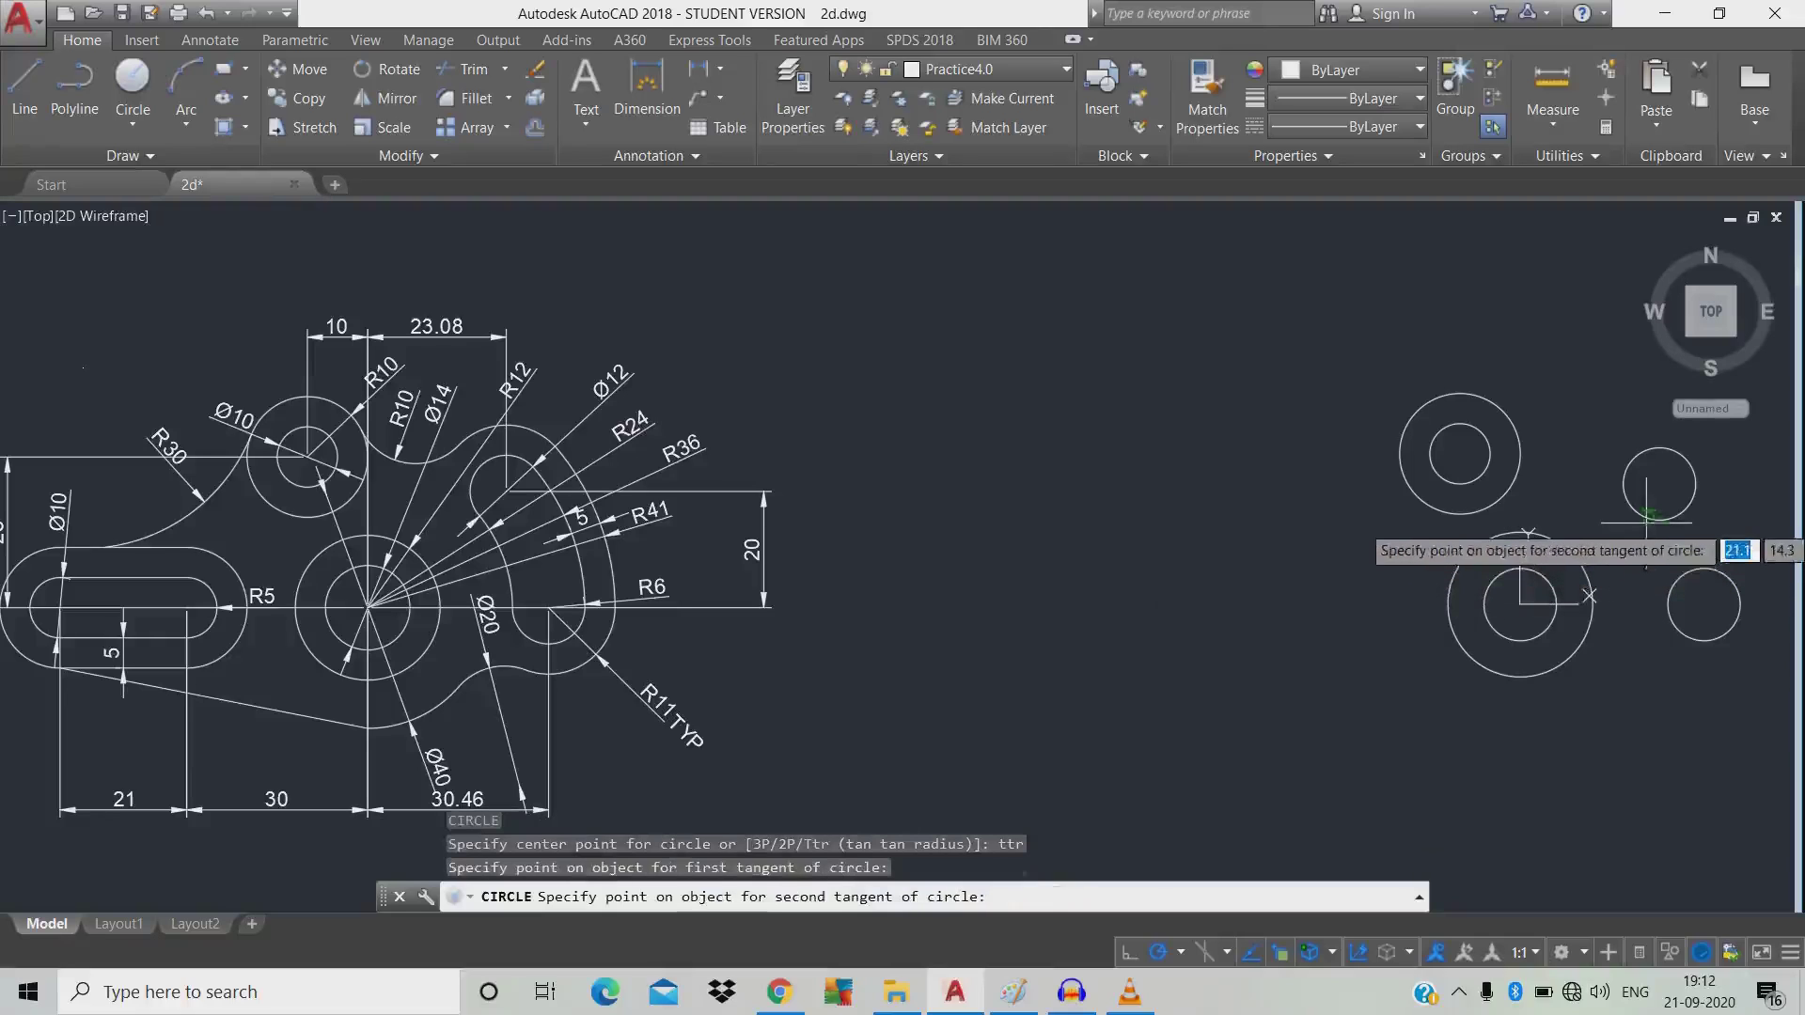
click(1667, 603)
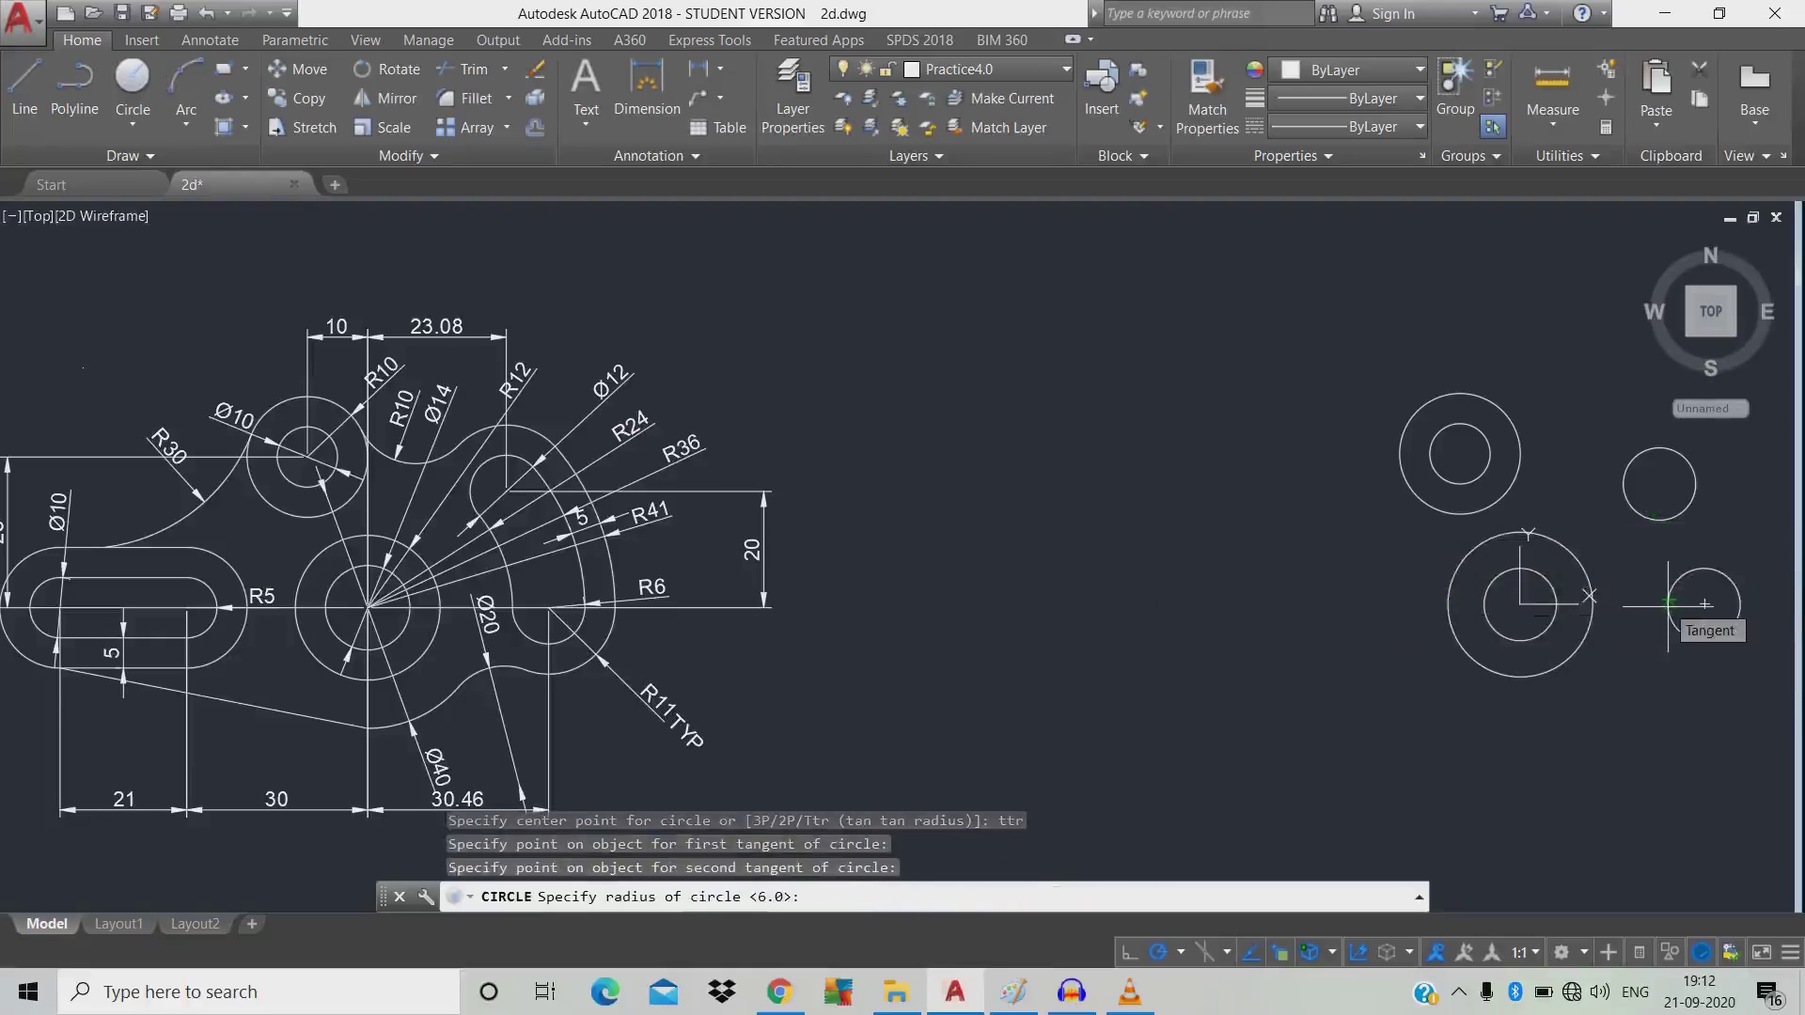
text(24)
key(Return)
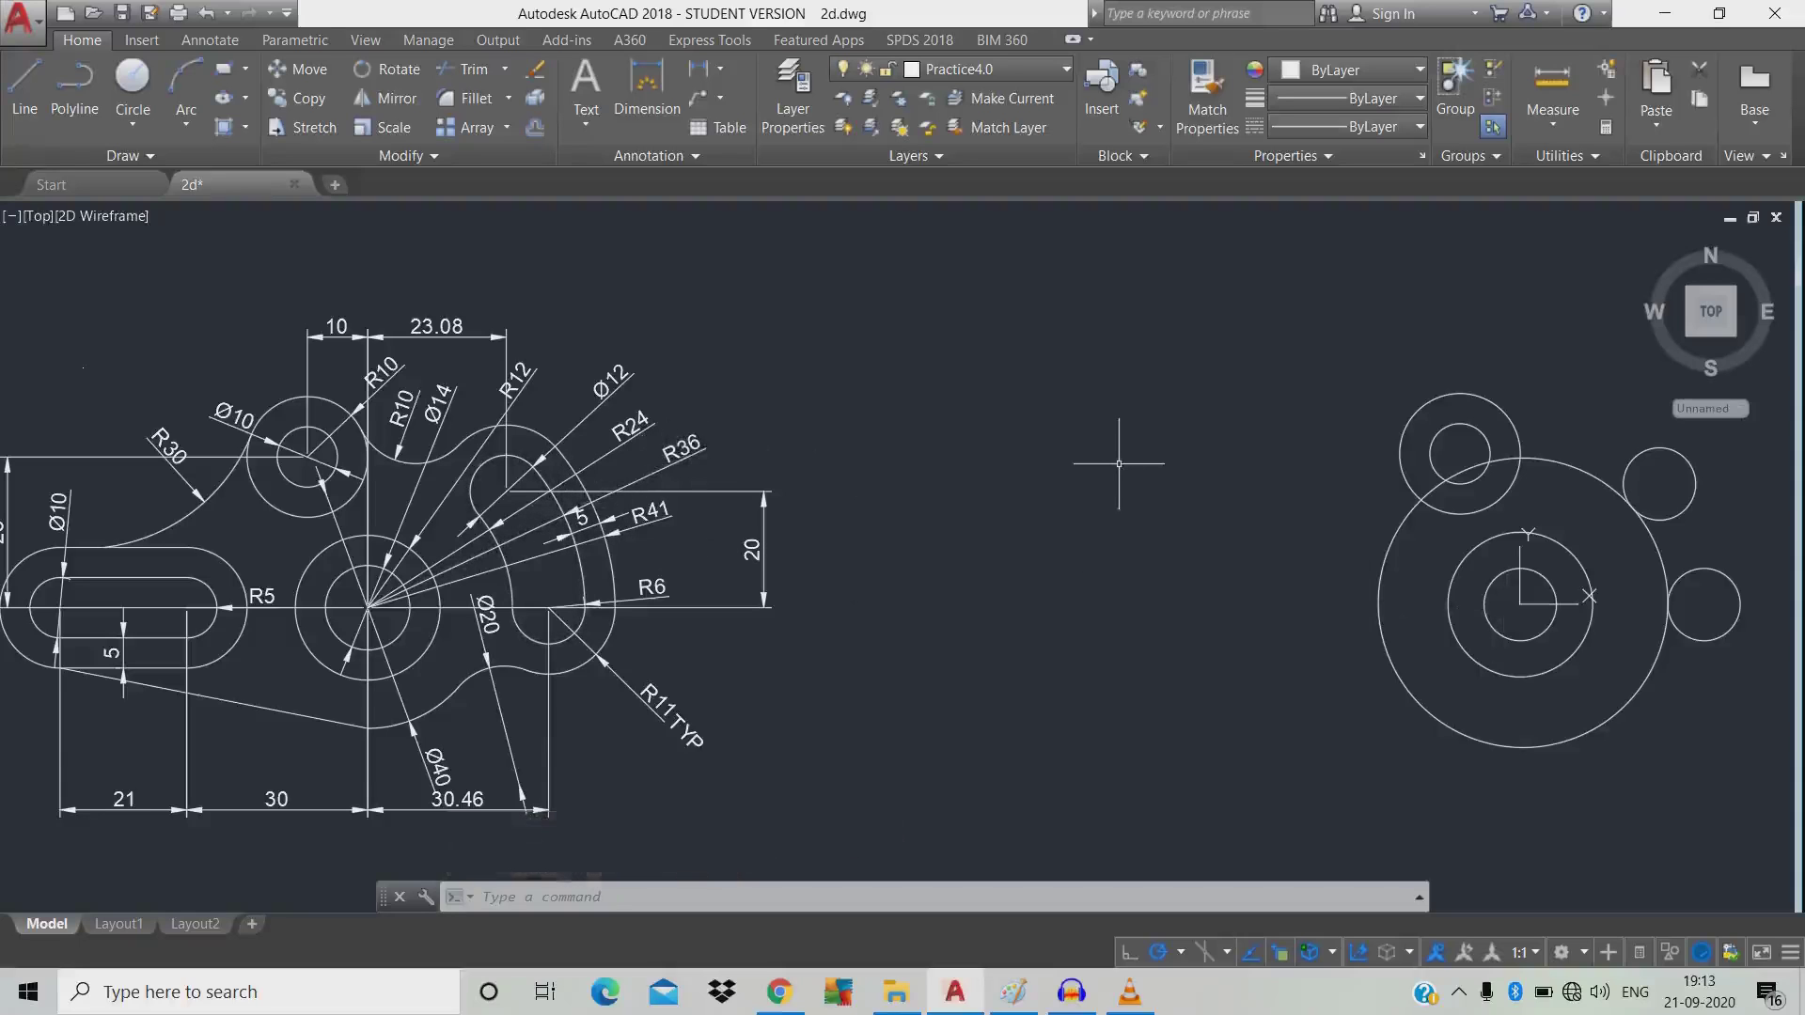
Draw a radius 36 circle tangent to the upper-right and lower-right circles.
text(c)
key(space)
text(ttr)
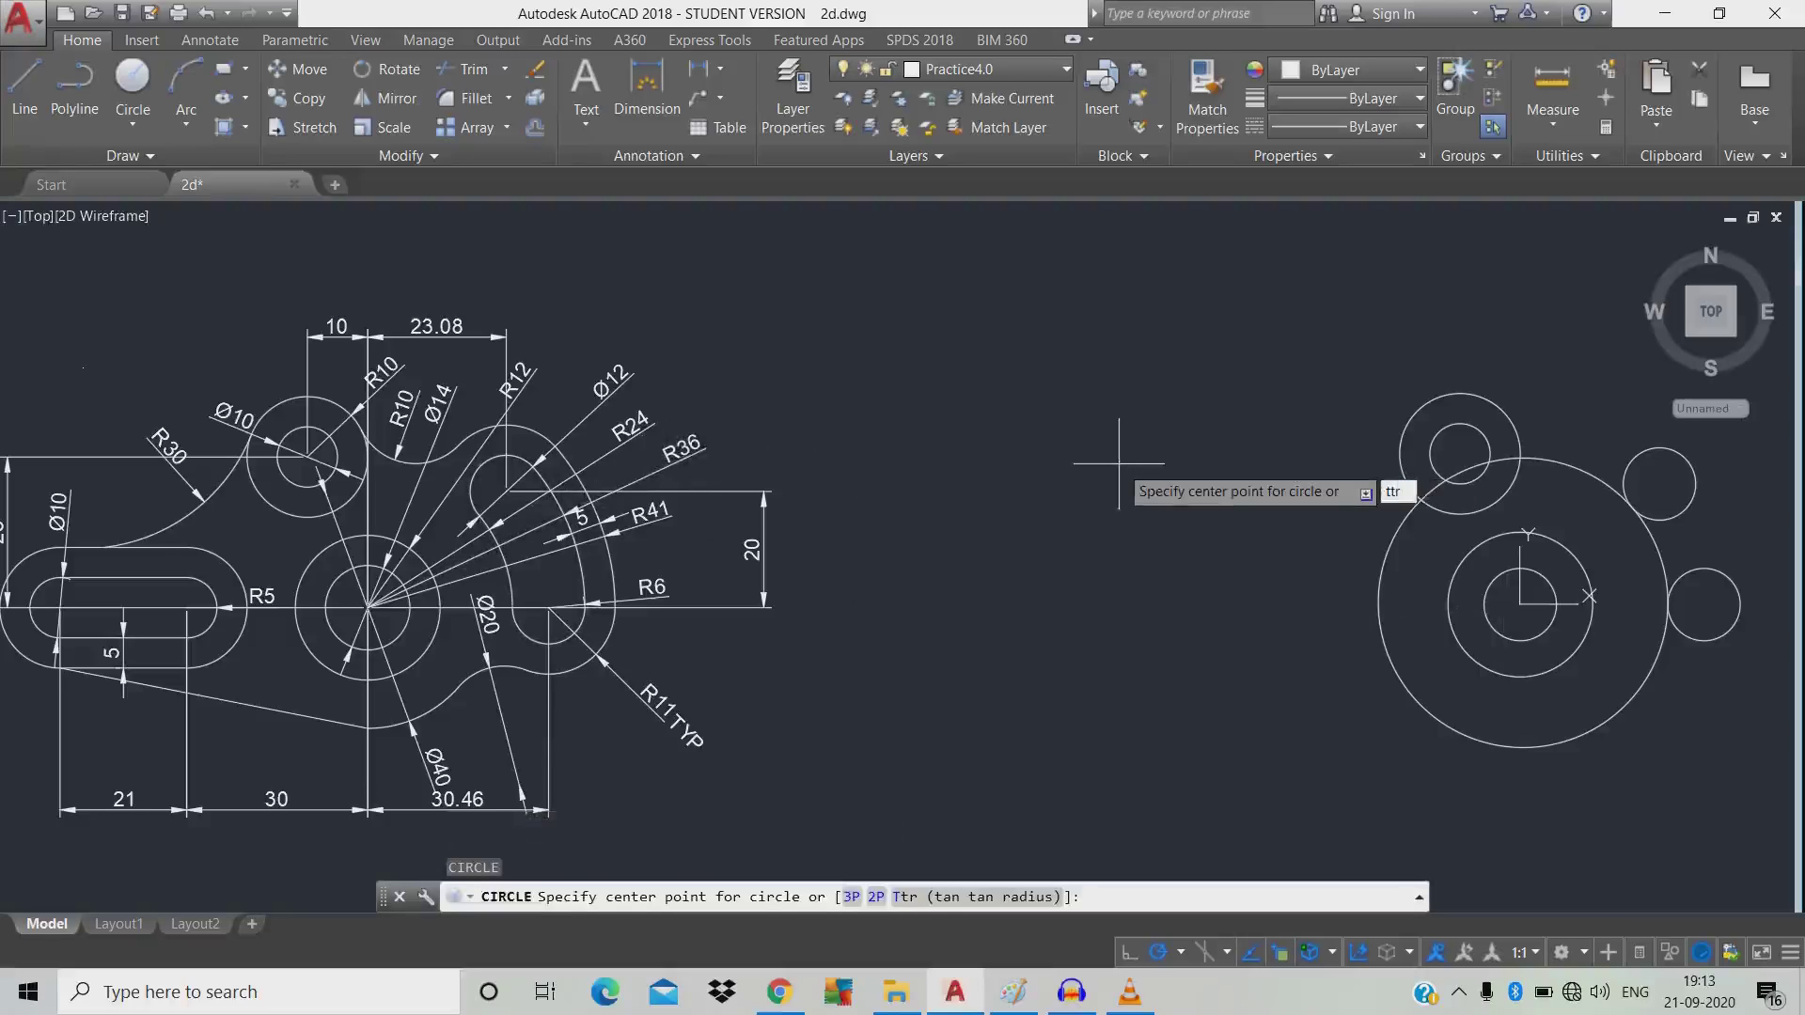
key(space)
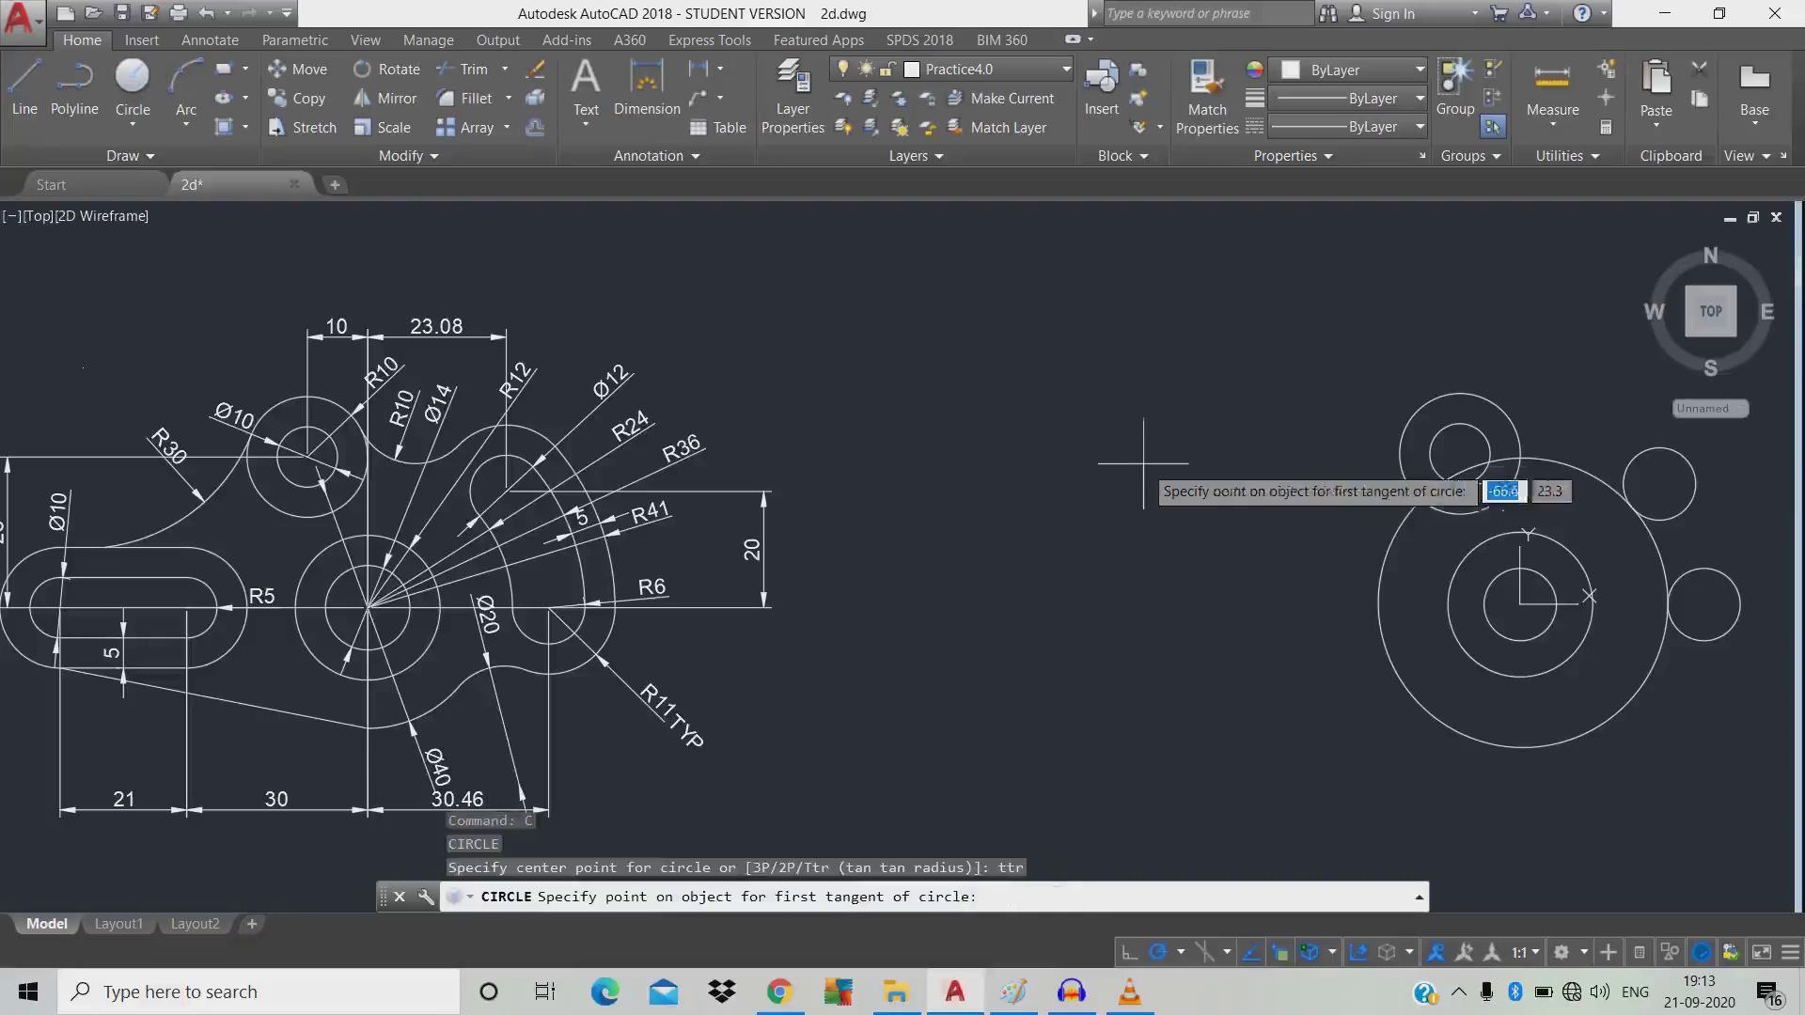
click(1690, 461)
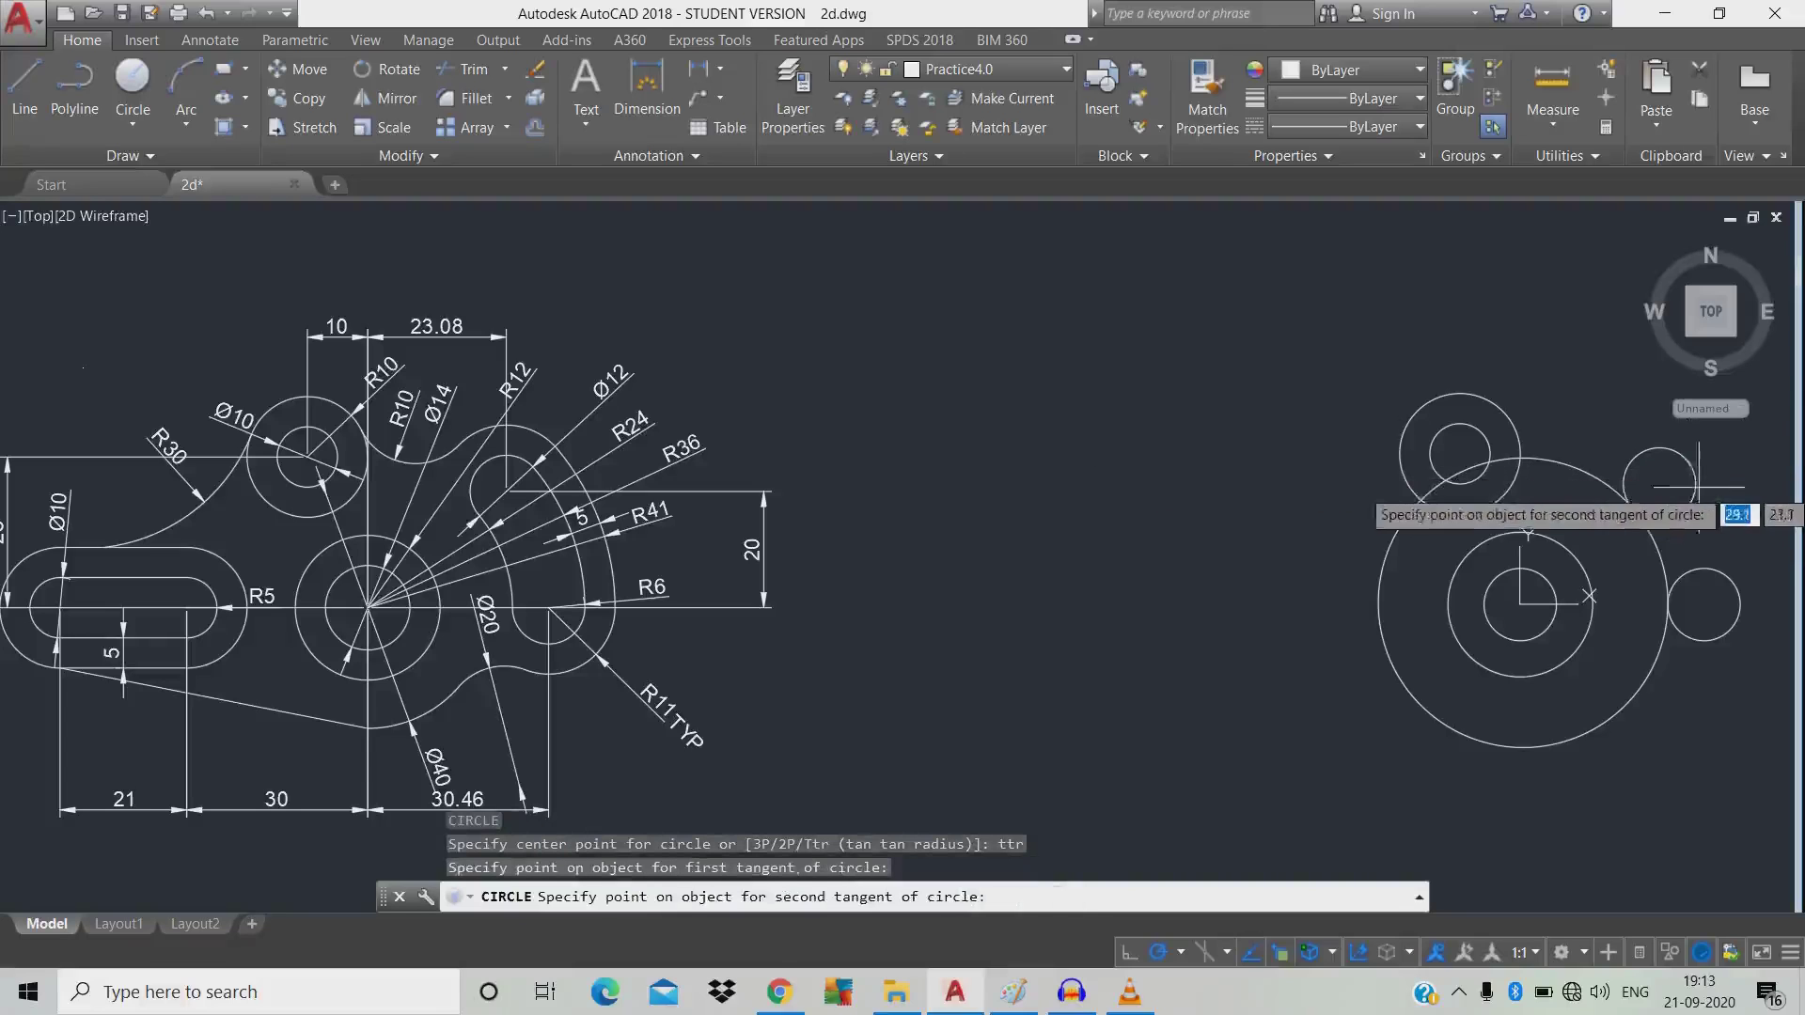
click(1738, 594)
text(36)
key(Return)
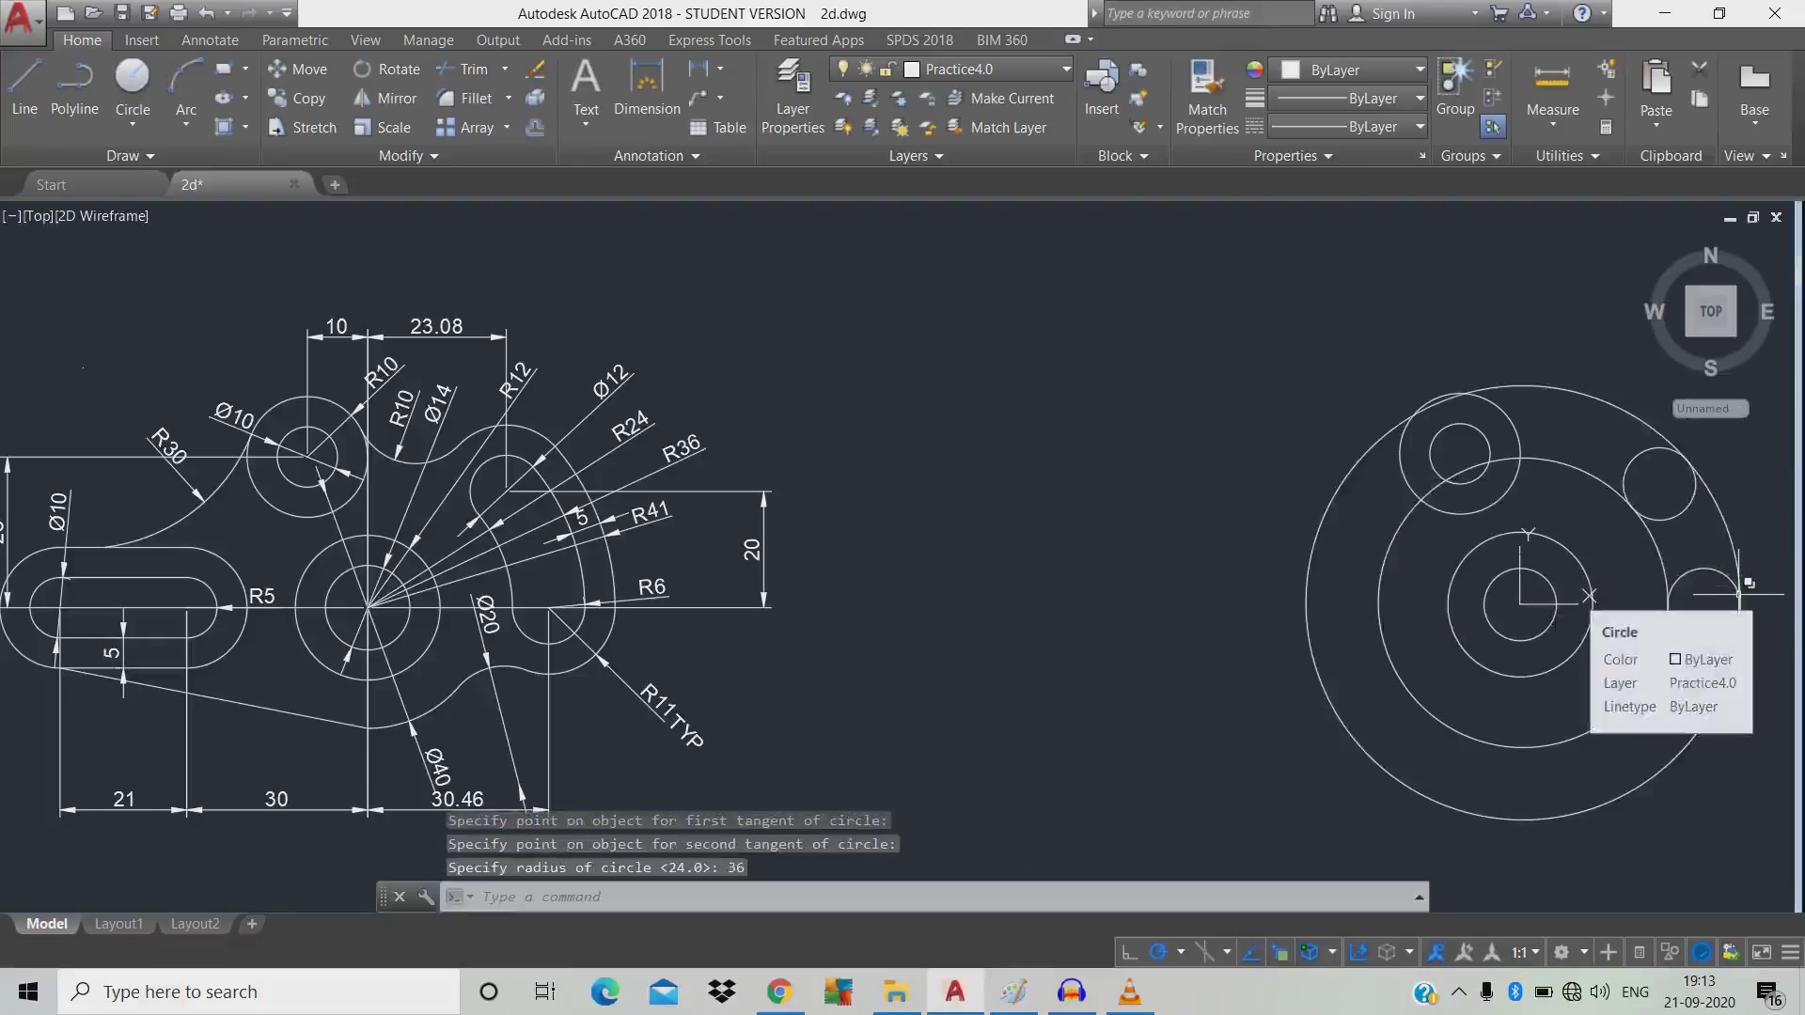
text(tr)
key(Return)
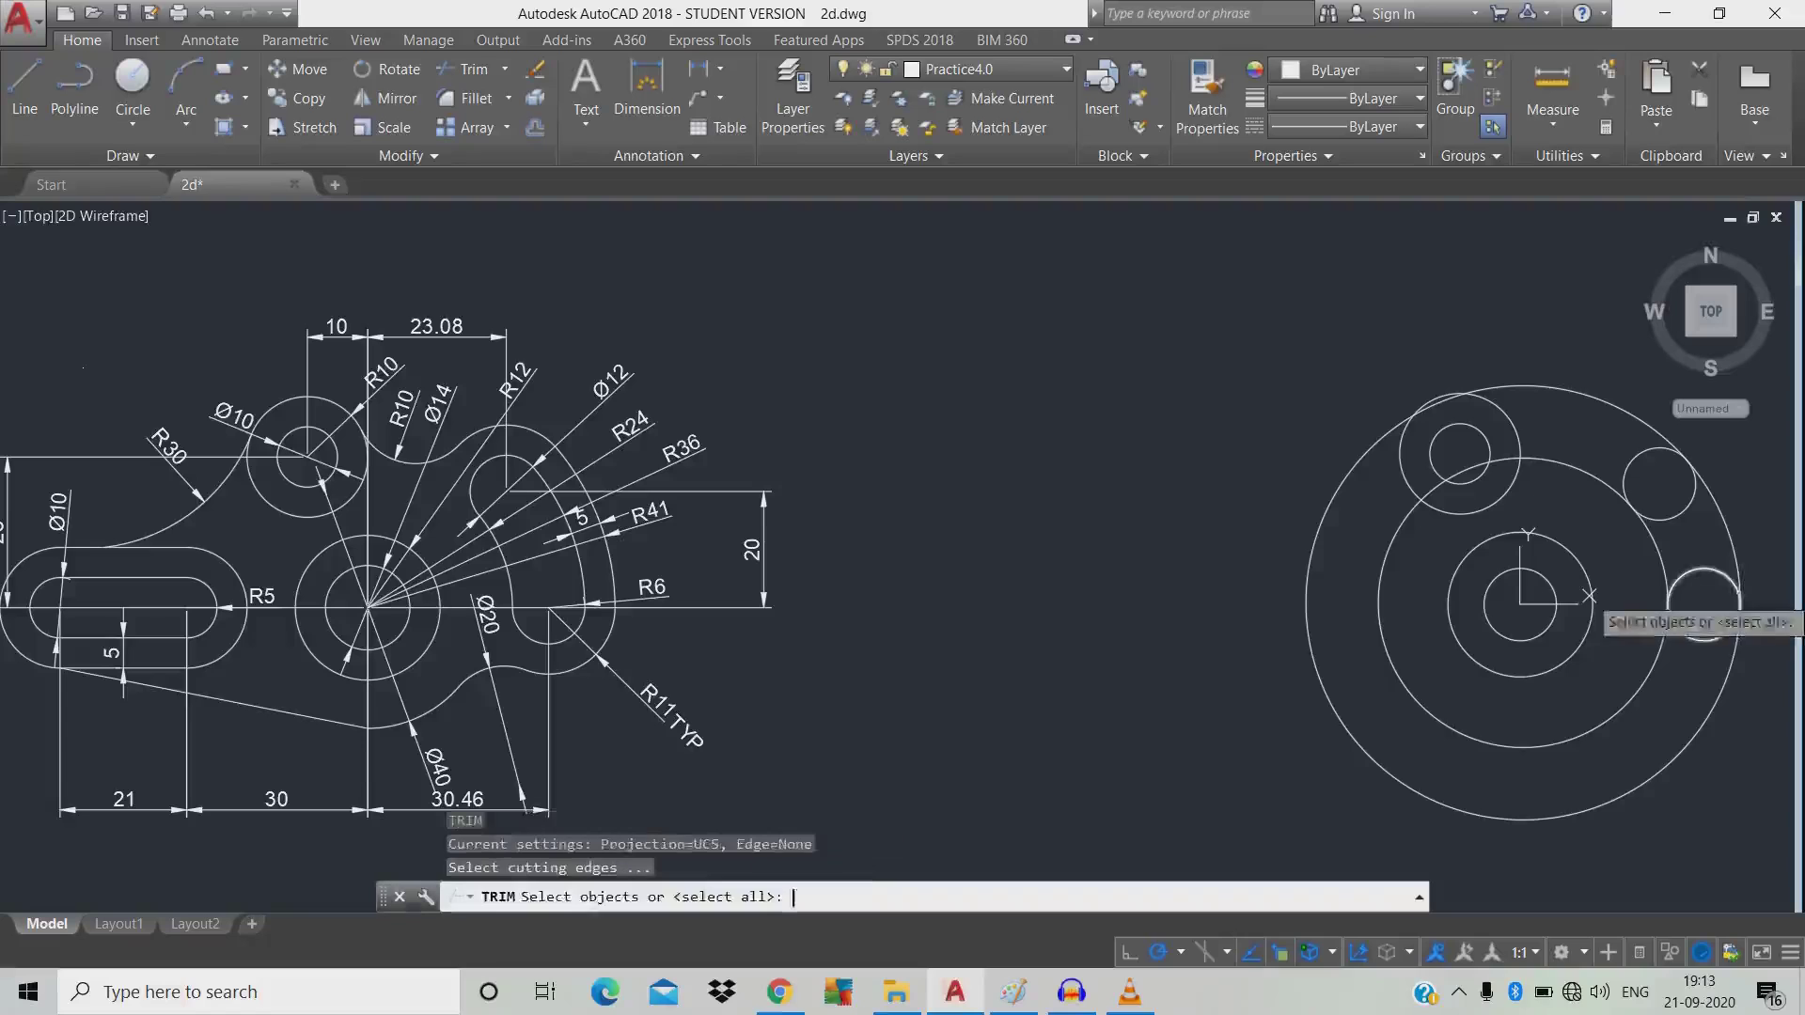
Trim the overlapping R24, R36 and small circles down to the curved slot outline.
key(Return)
click(1666, 576)
click(1678, 526)
click(1692, 470)
click(1625, 415)
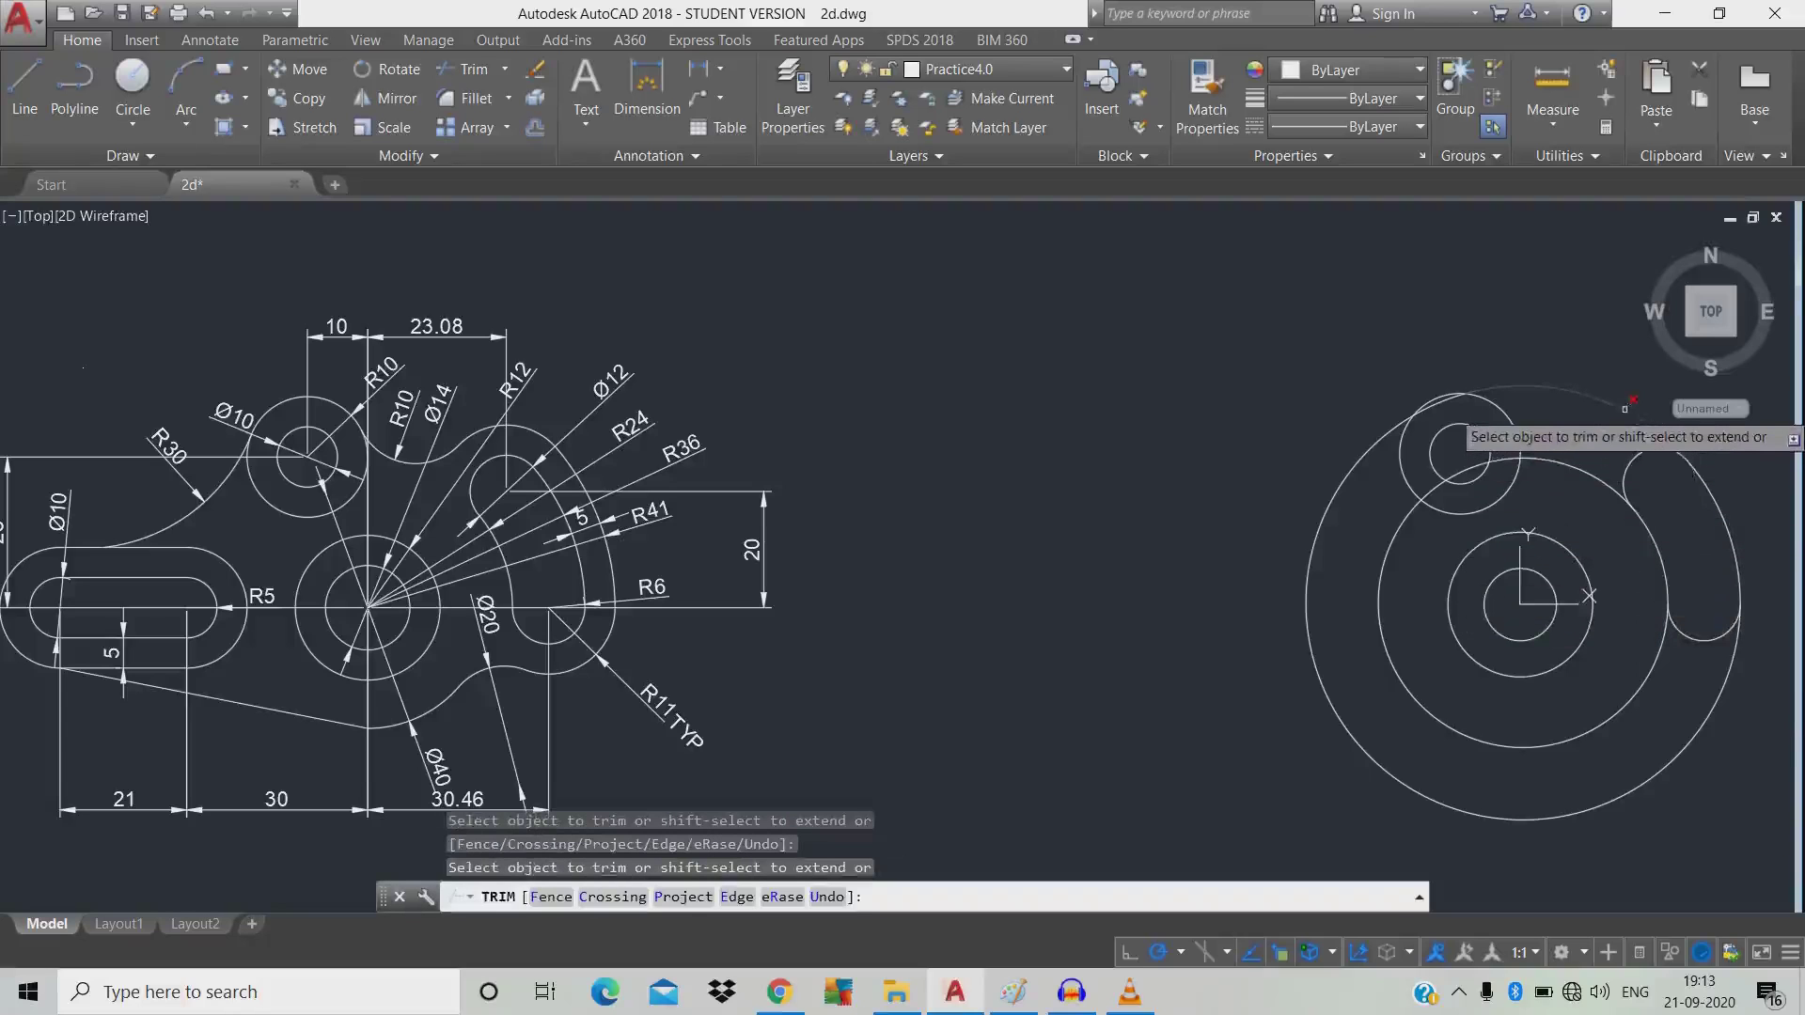
click(1589, 472)
click(1673, 697)
click(1655, 658)
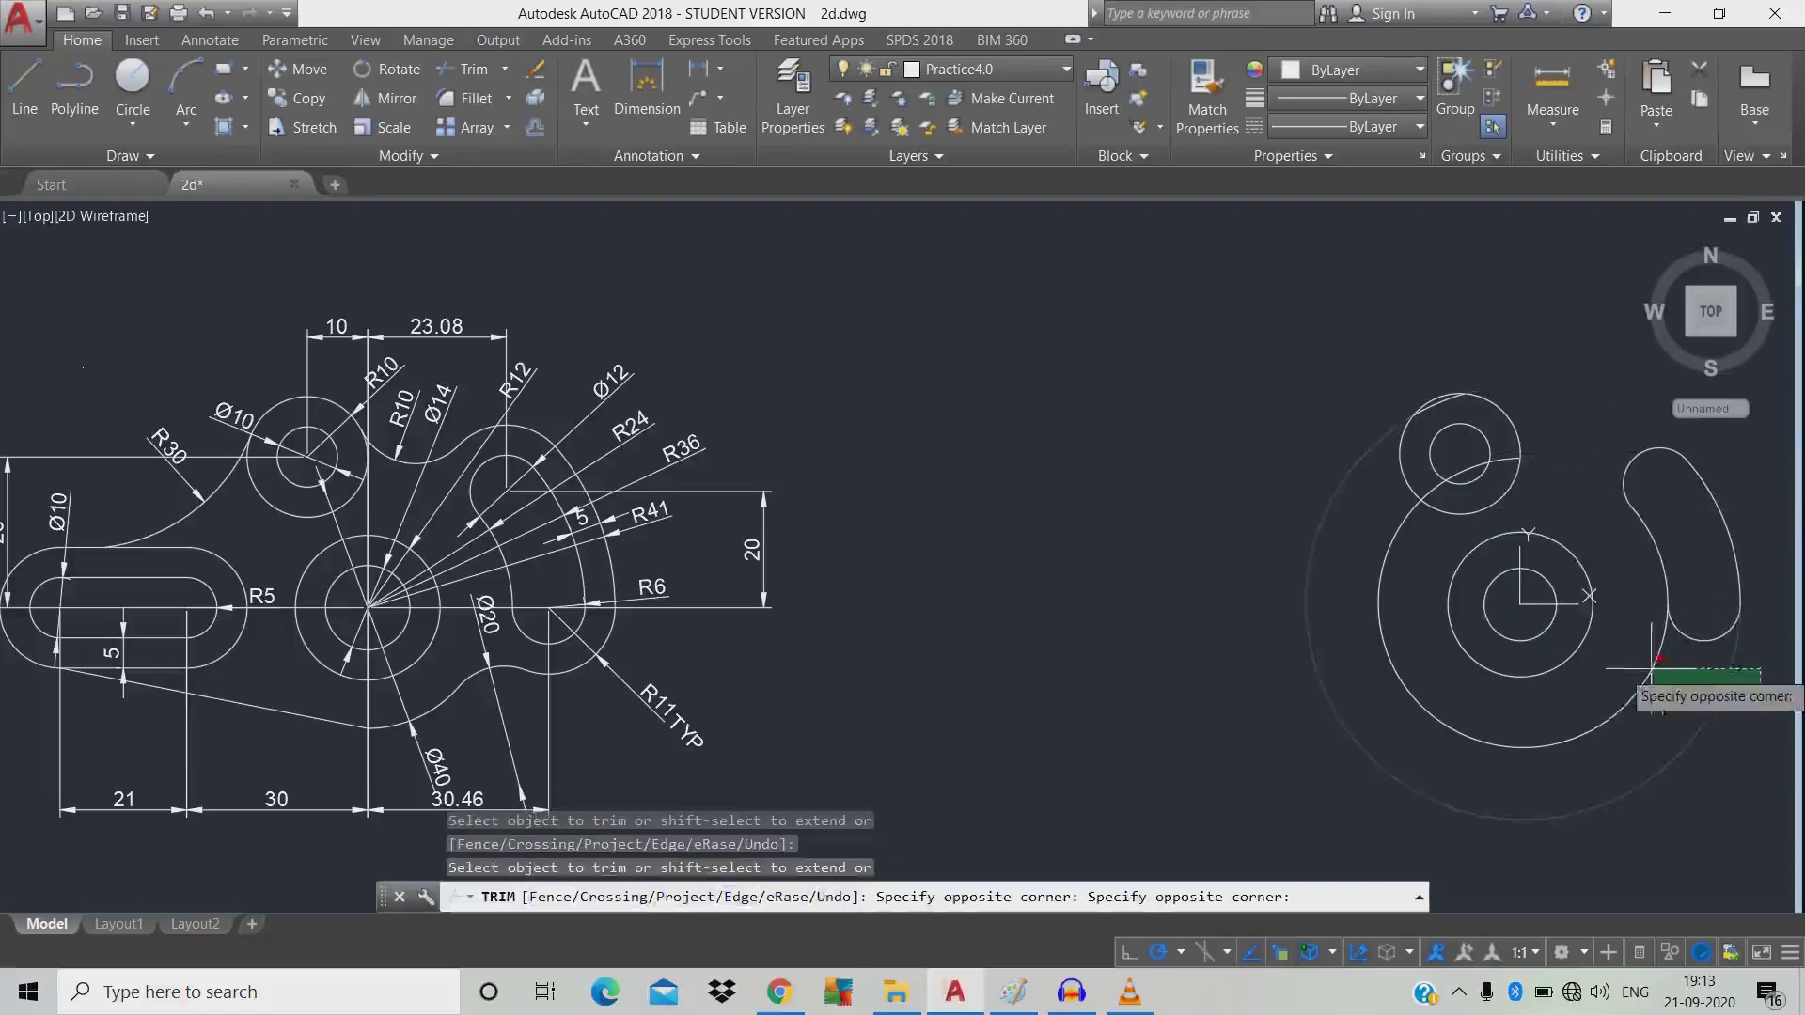
click(1632, 677)
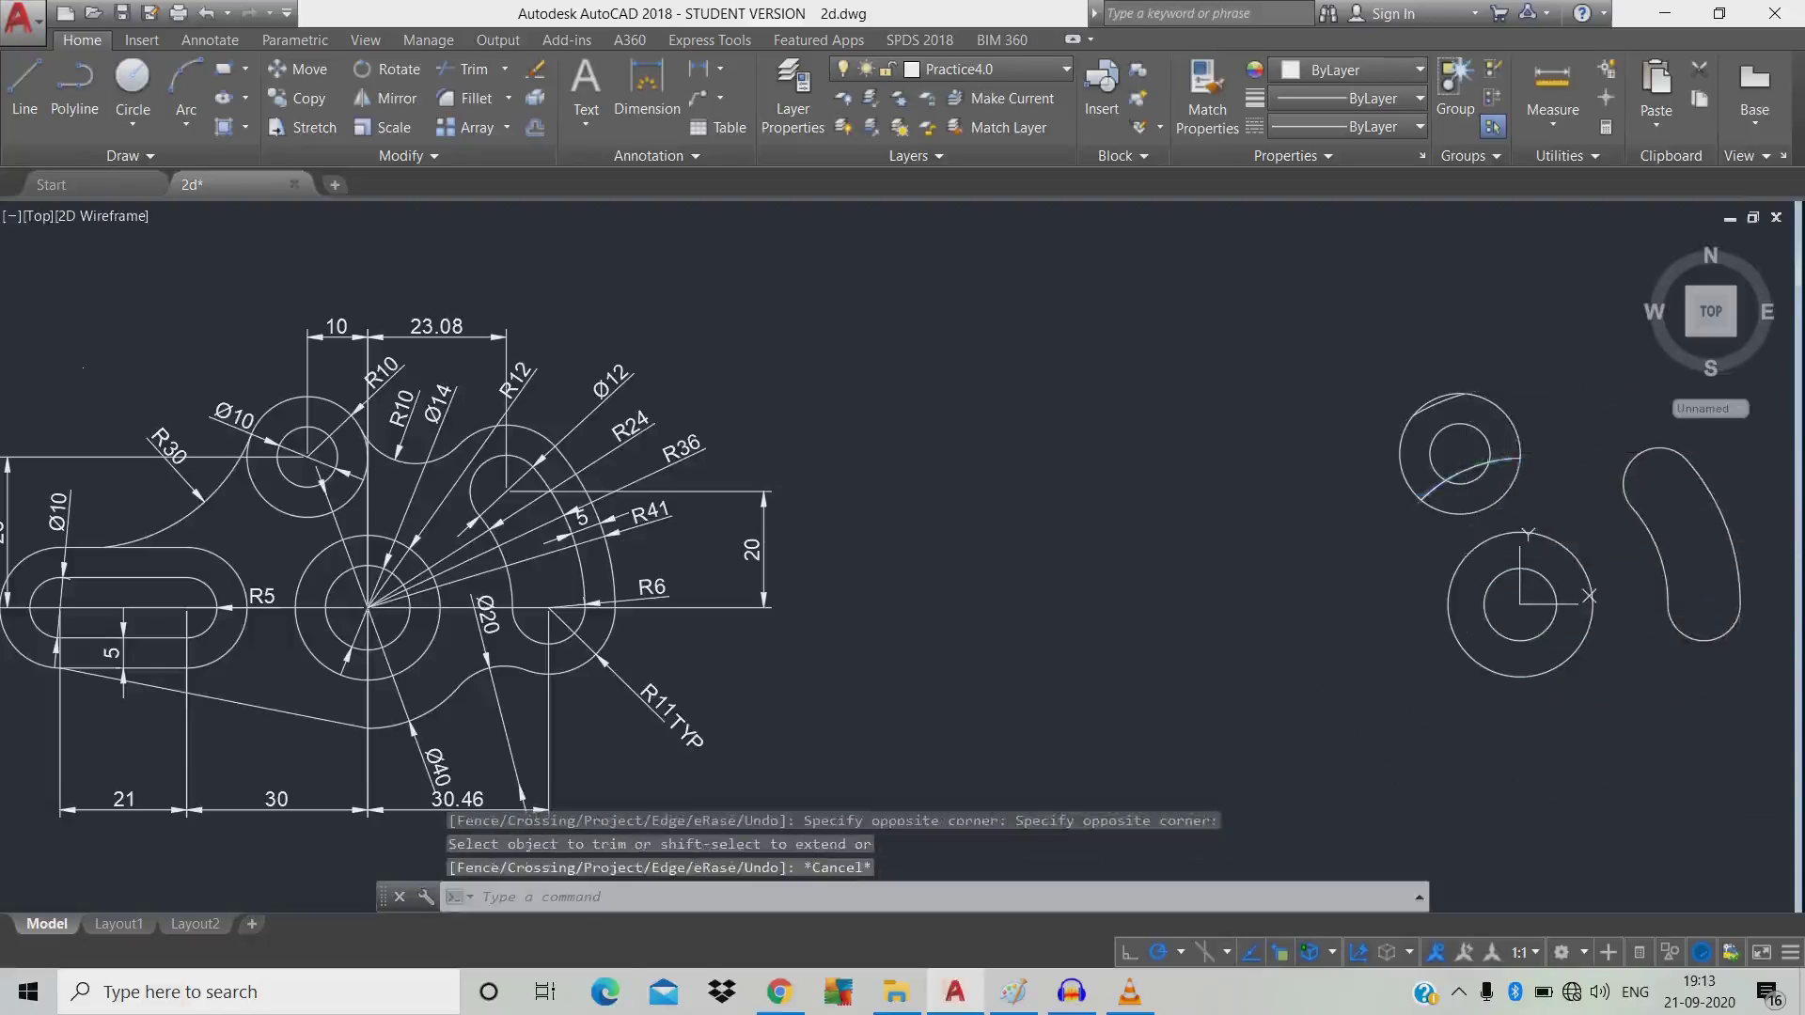
key(Escape)
Erase the two leftover arcs inside the upper circle.
click(1501, 462)
click(1451, 397)
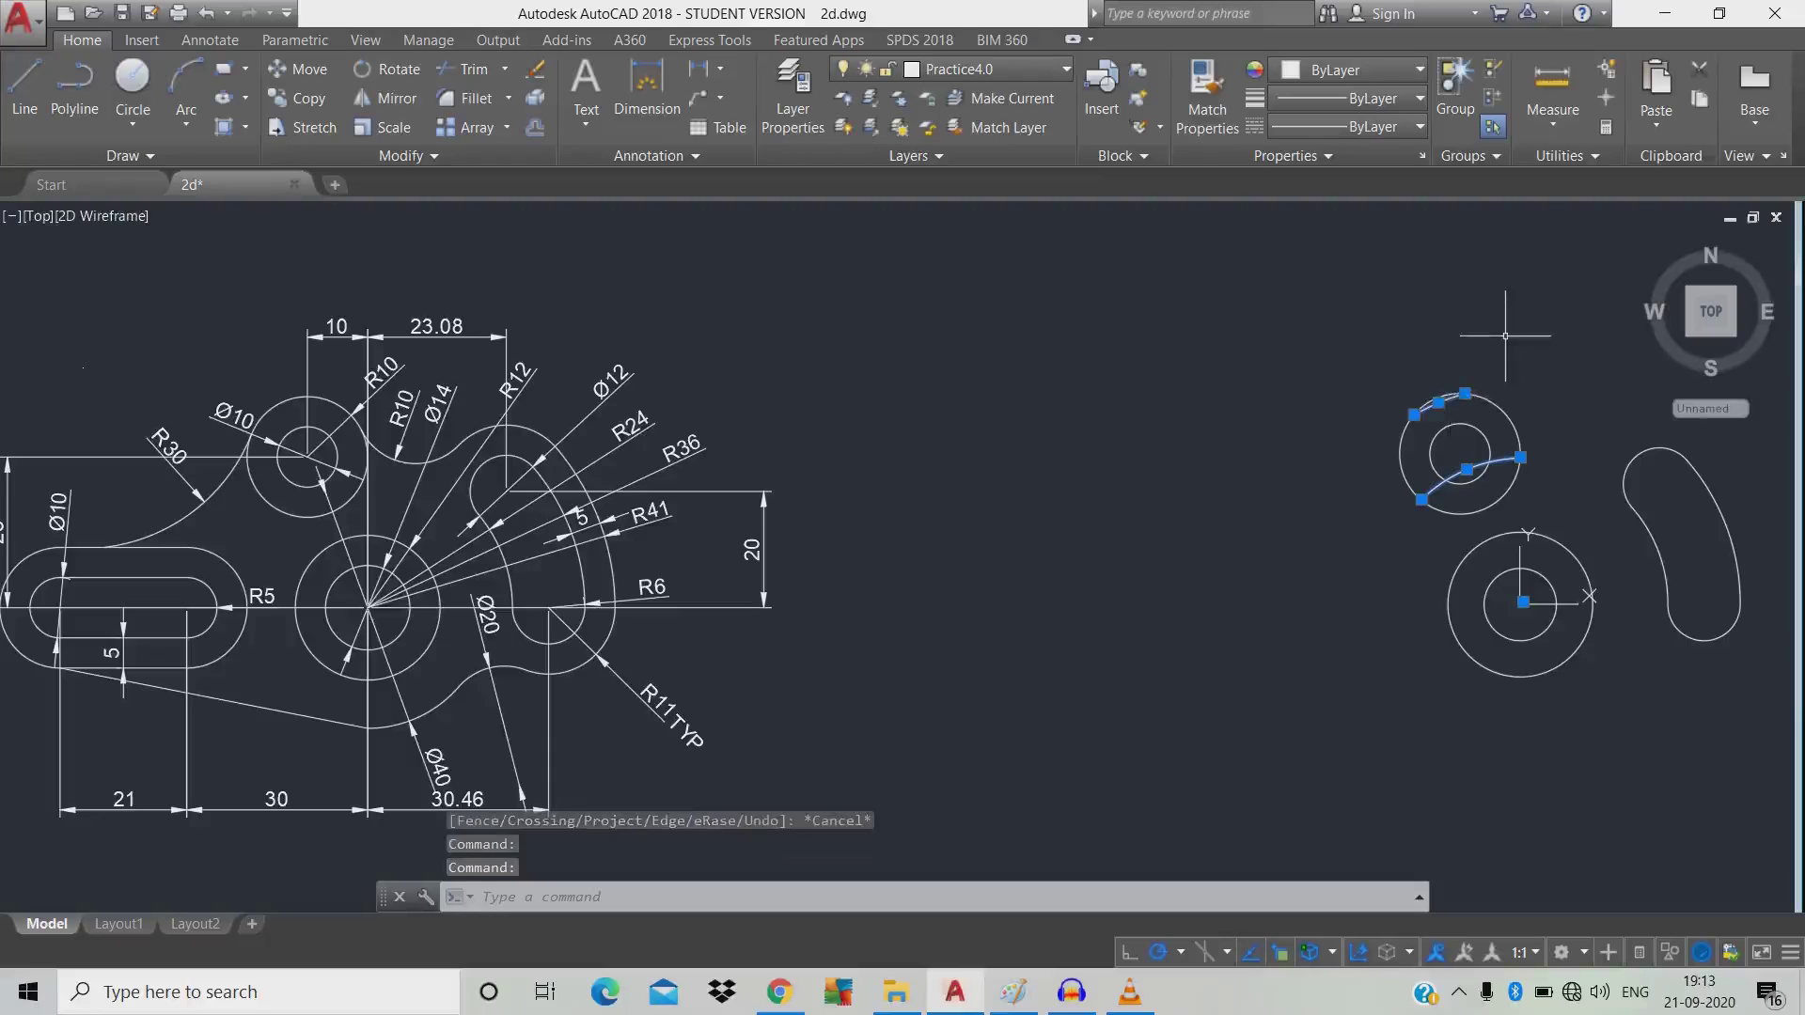
text(E)
key(Return)
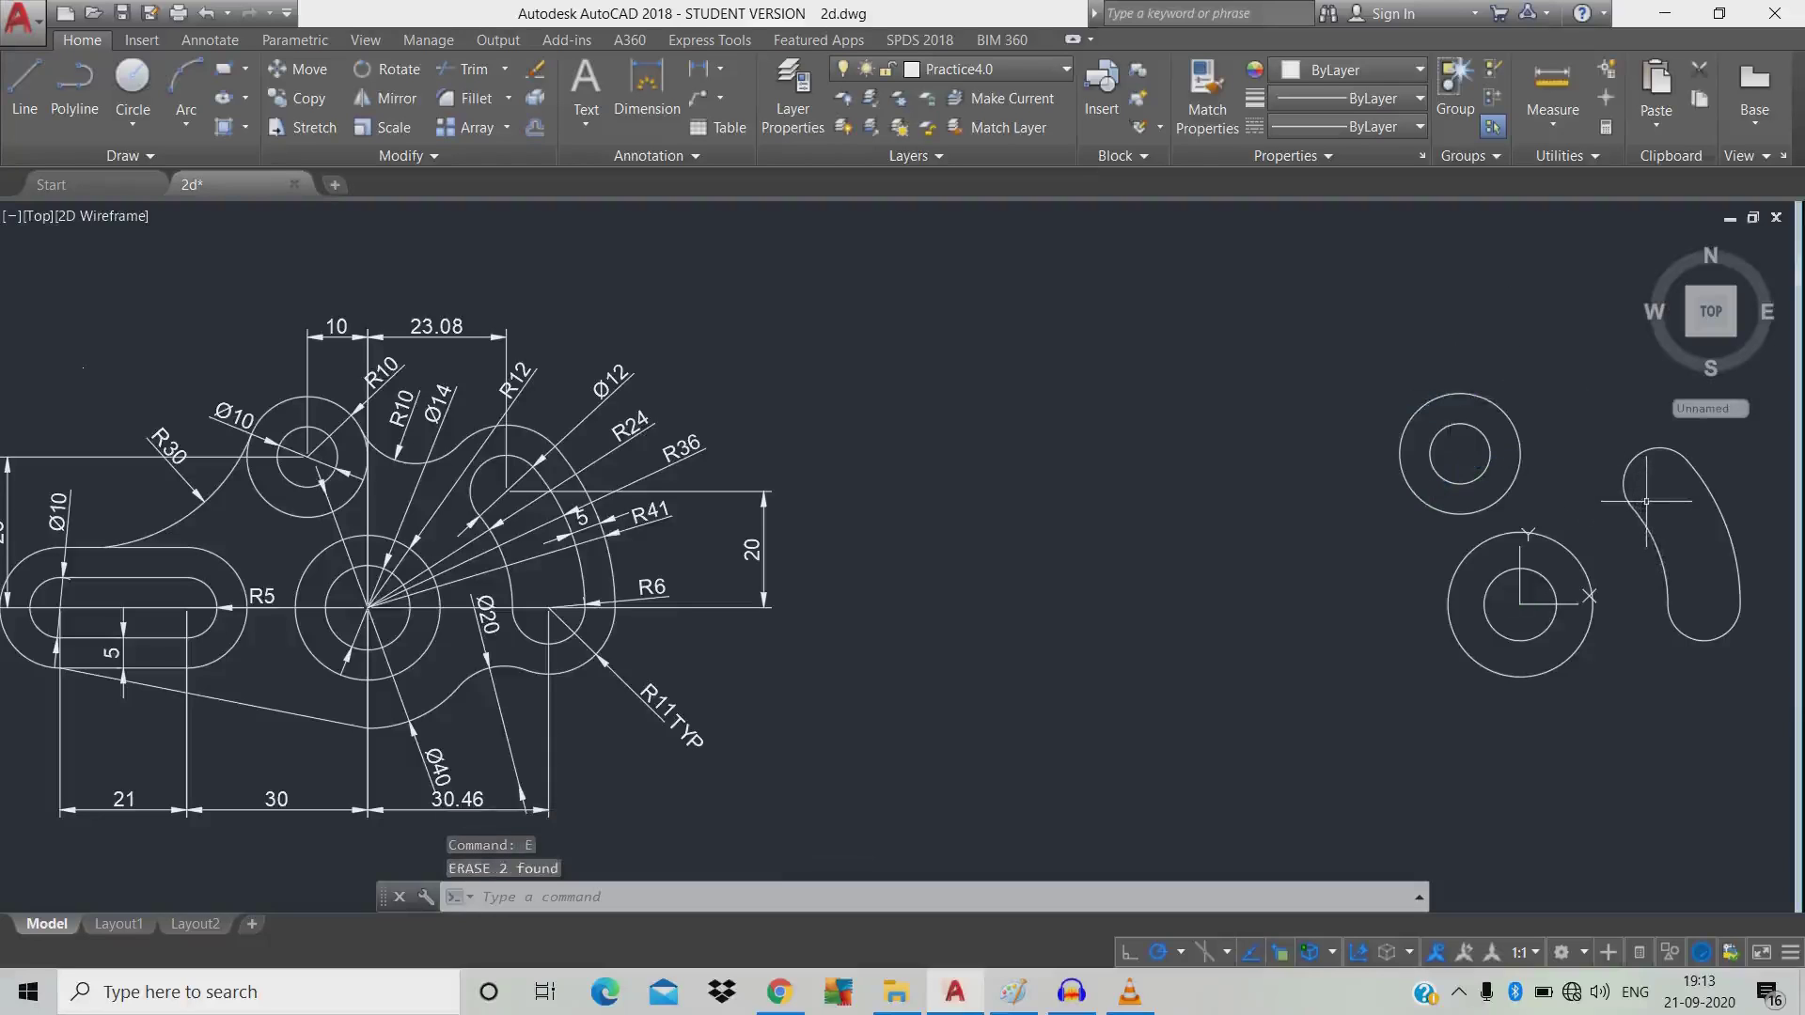
Use JOIN on the four kidney-slot arcs to form one closed polyline.
text(j)
key(Return)
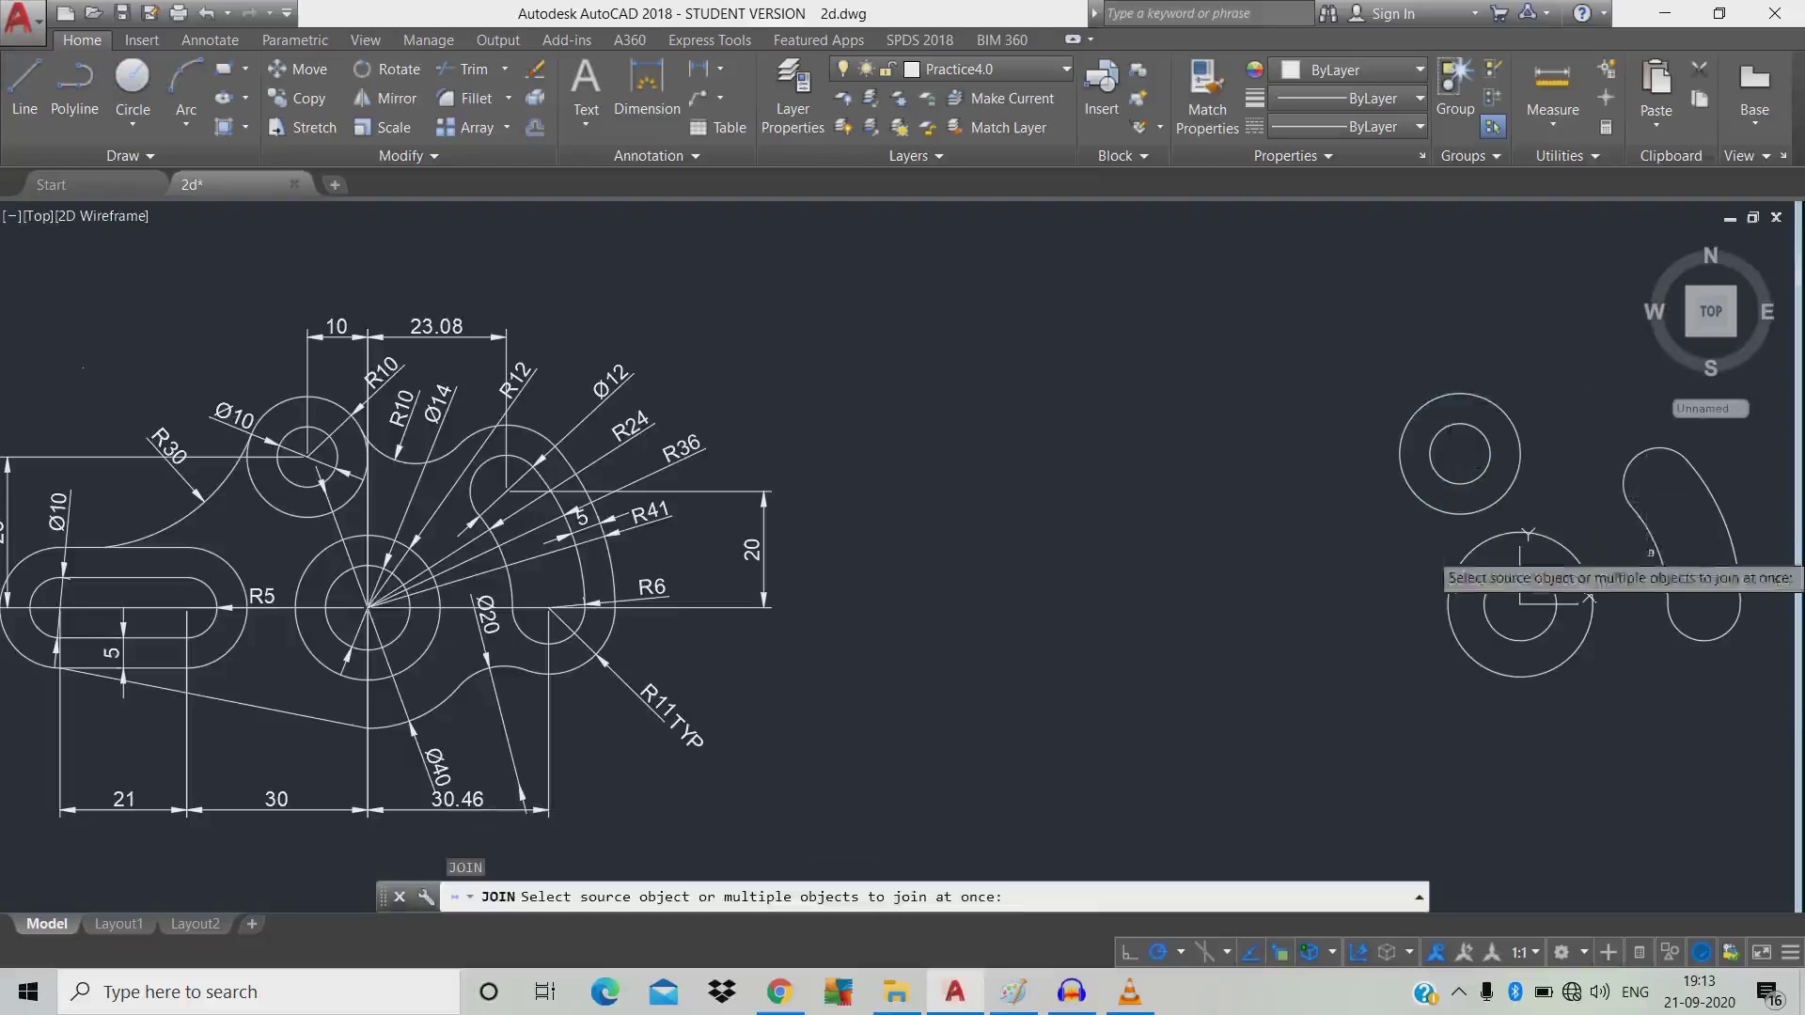
click(1773, 661)
click(1683, 495)
click(1638, 454)
click(1652, 460)
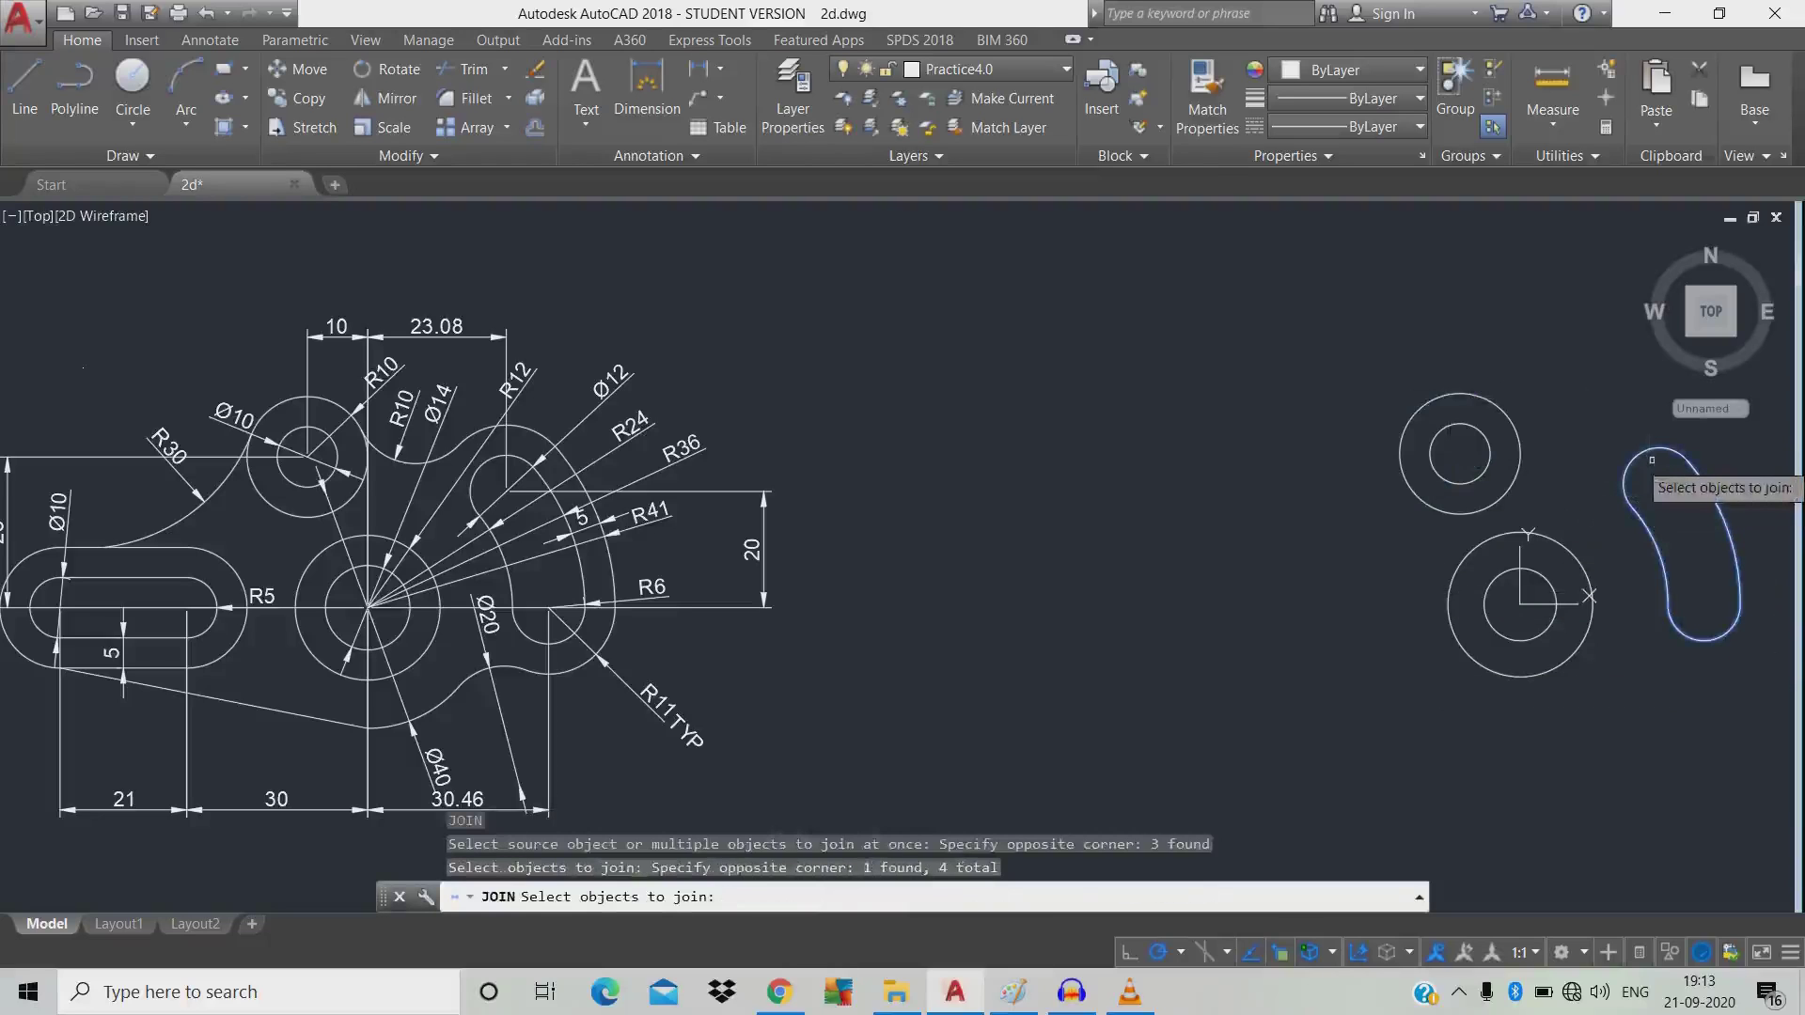
key(Return)
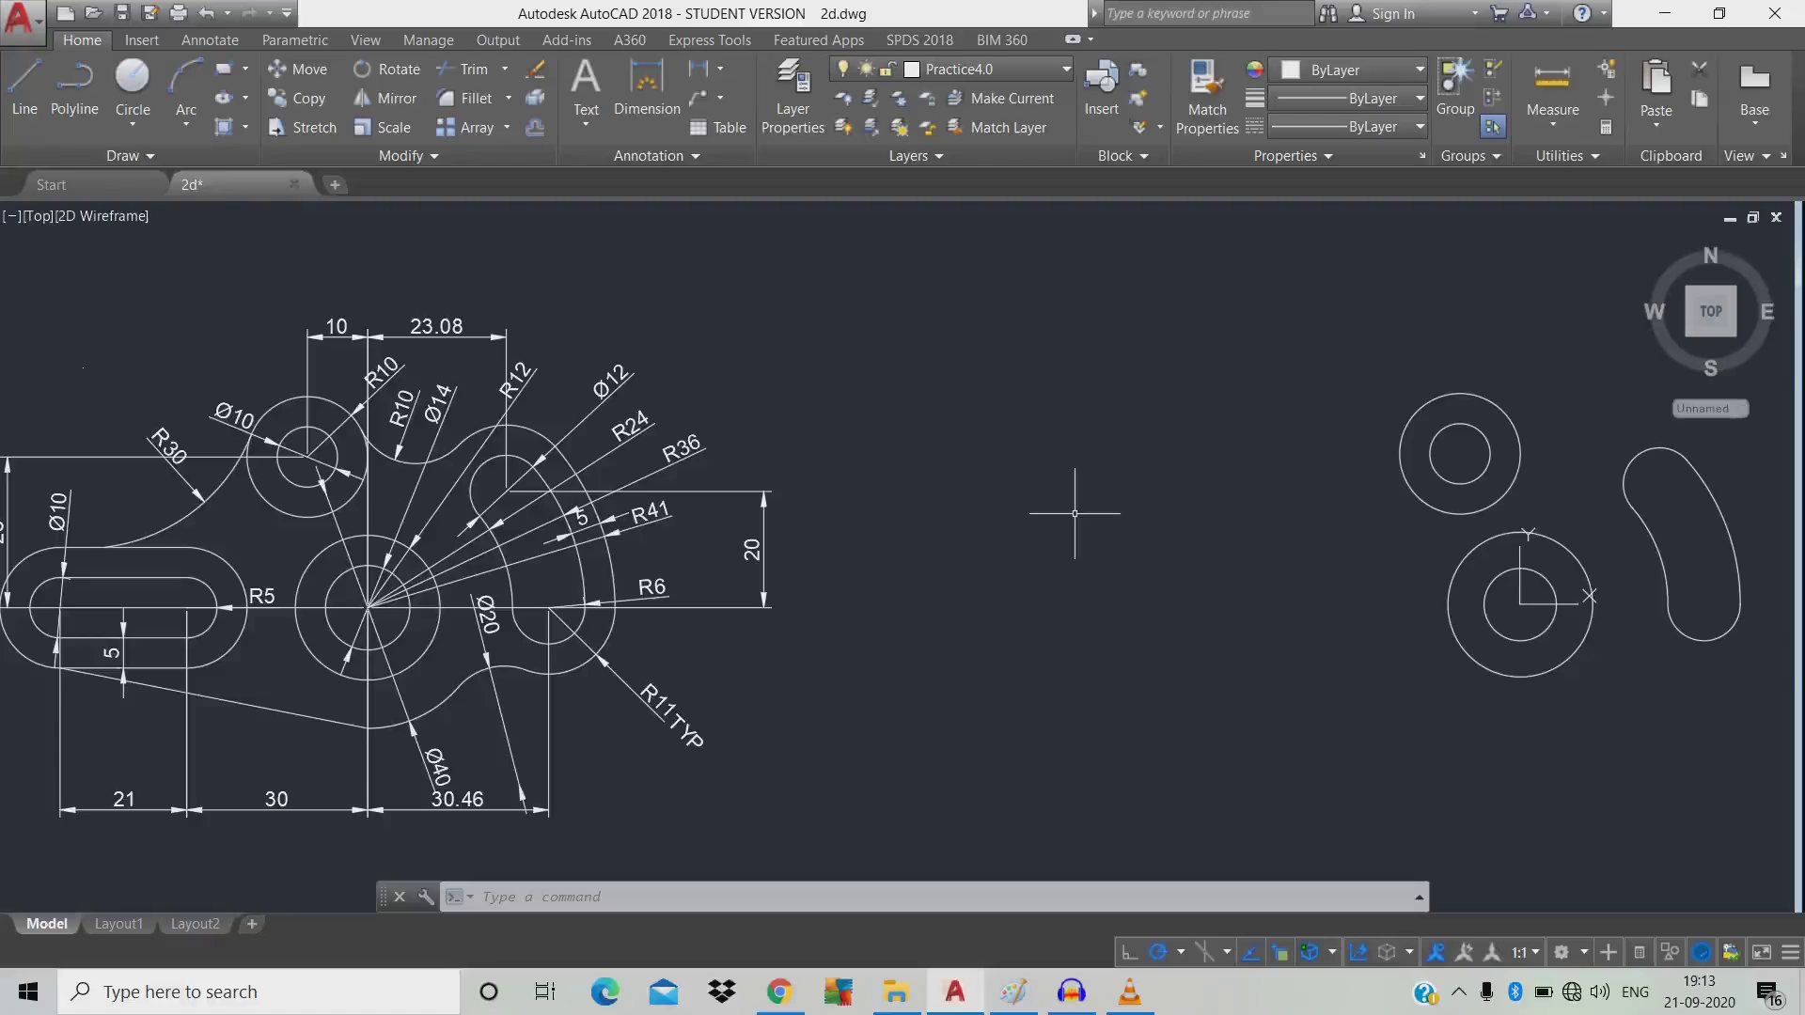
key(Return)
Offset the kidney-slot polyline by 5 to its outside.
click(1033, 531)
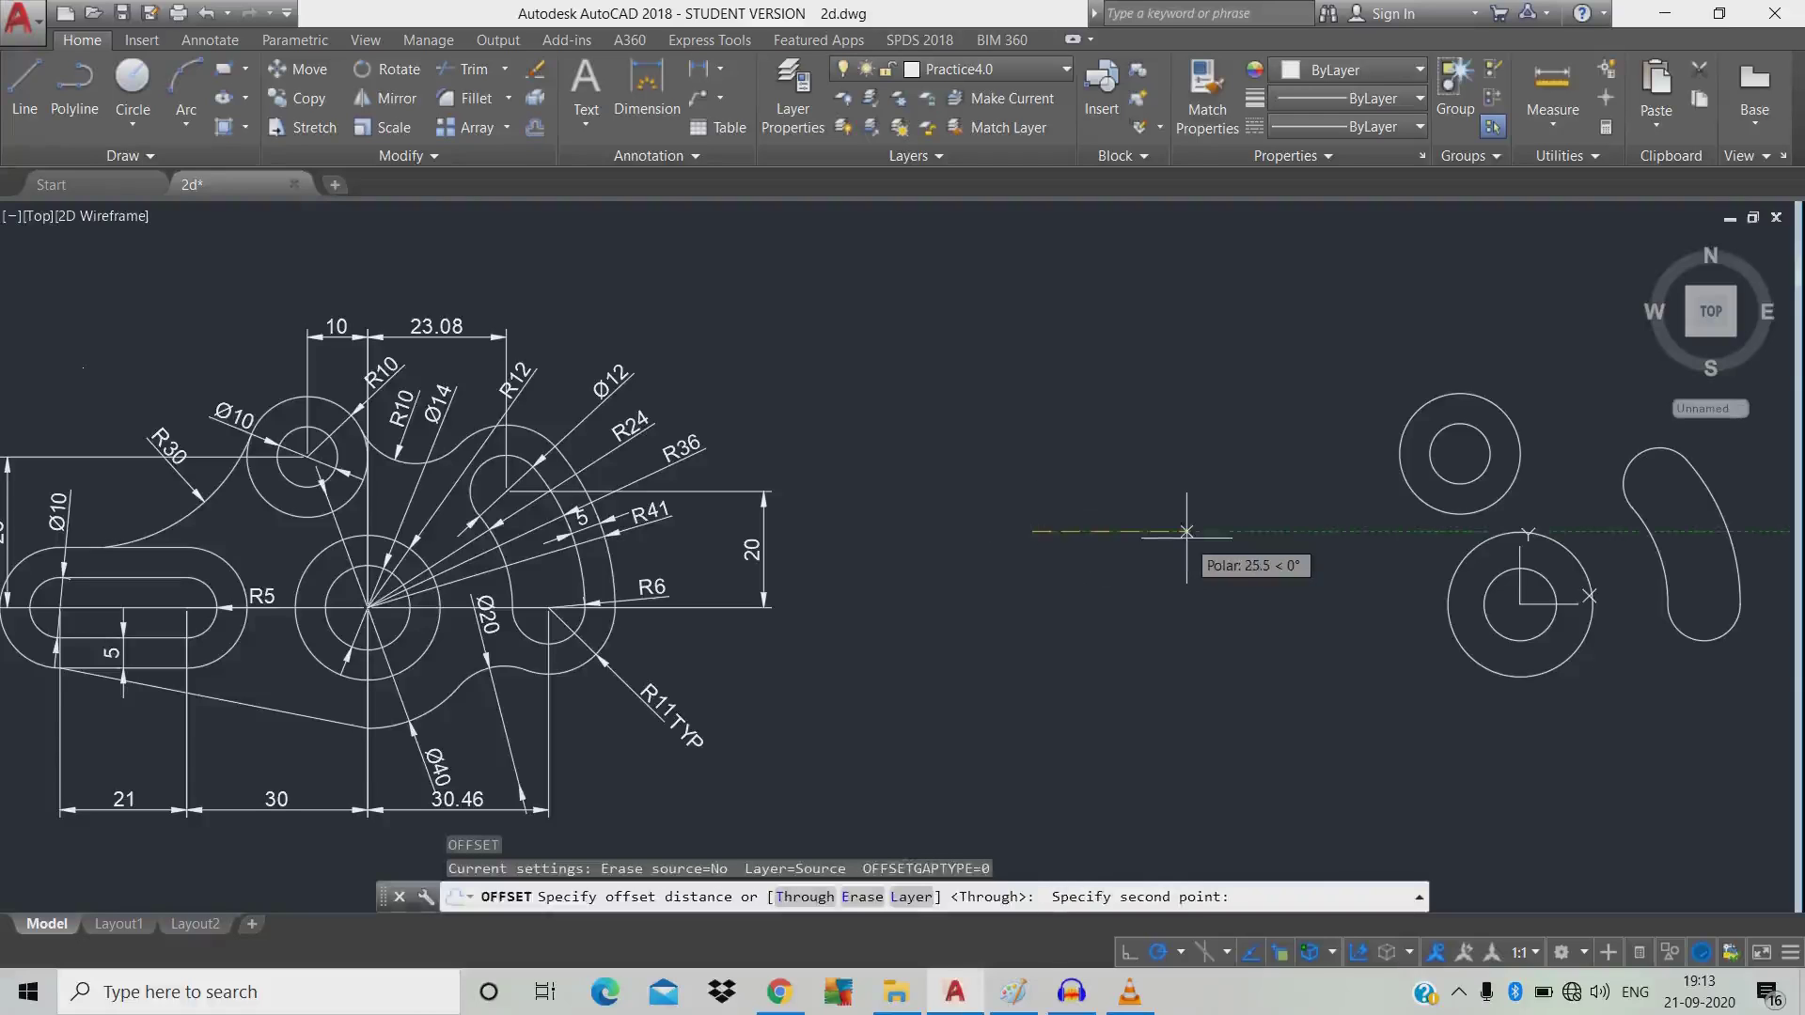
text(5)
key(Return)
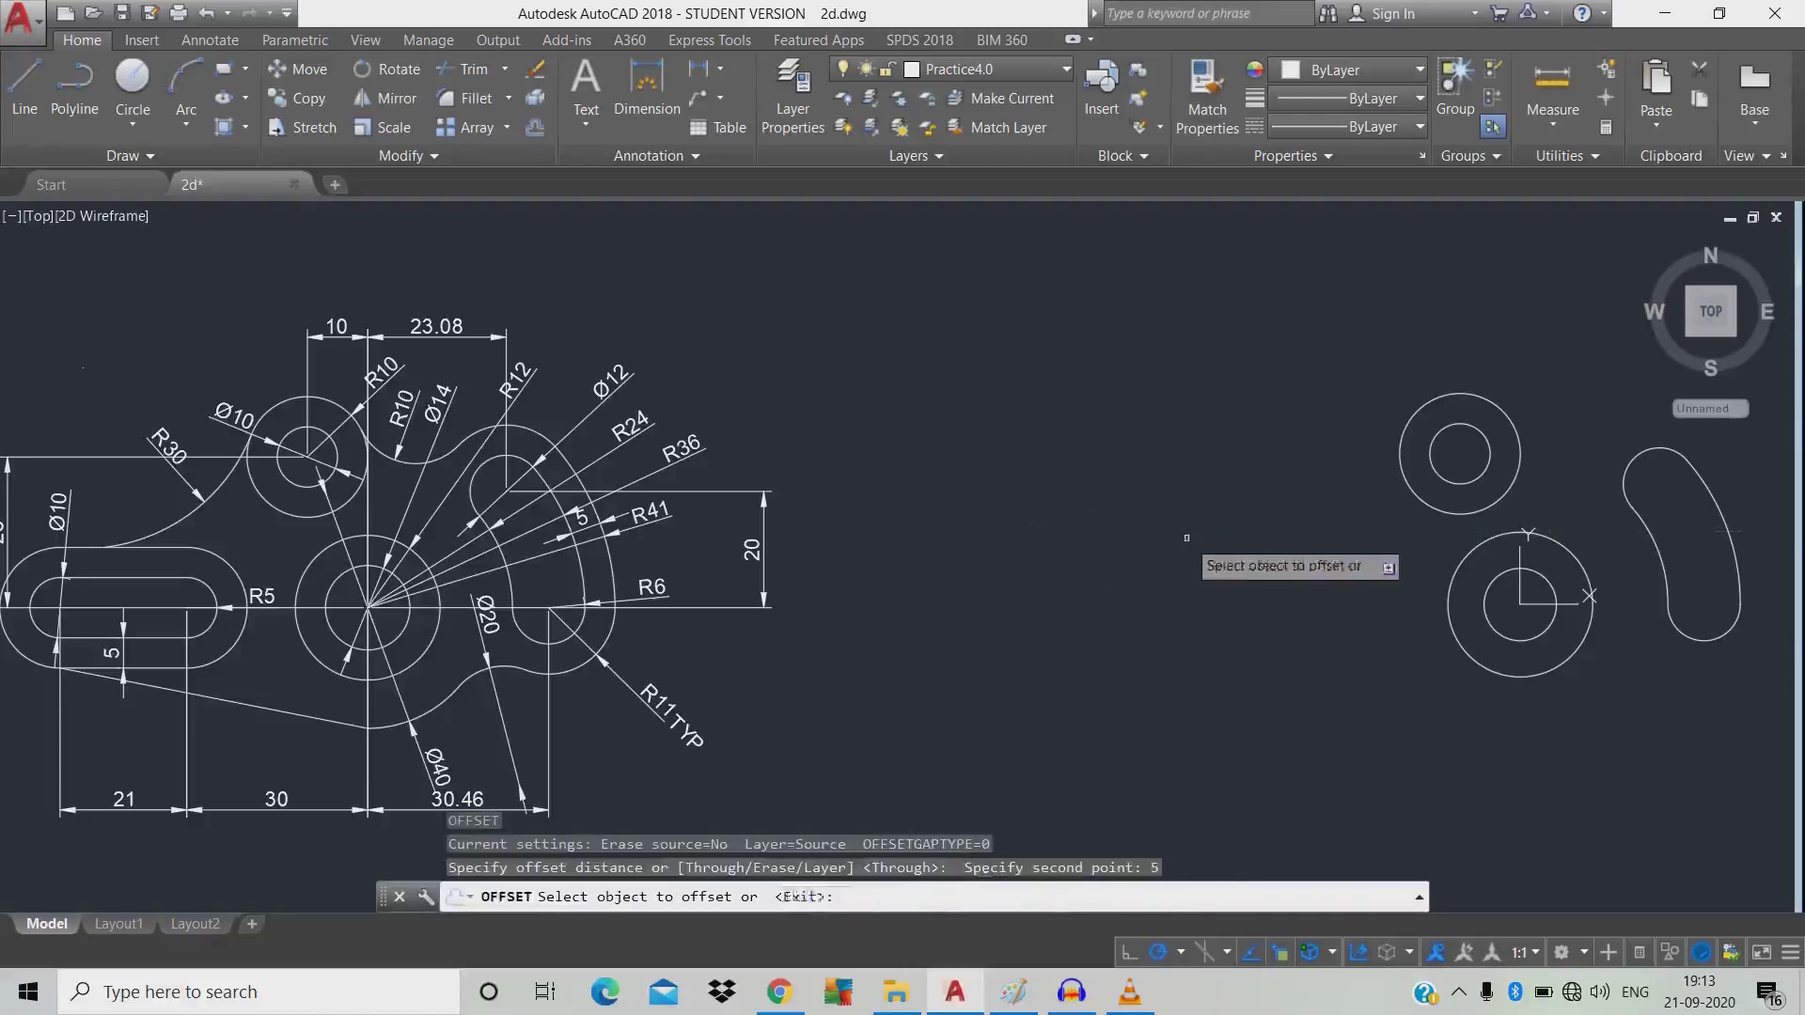
click(1731, 520)
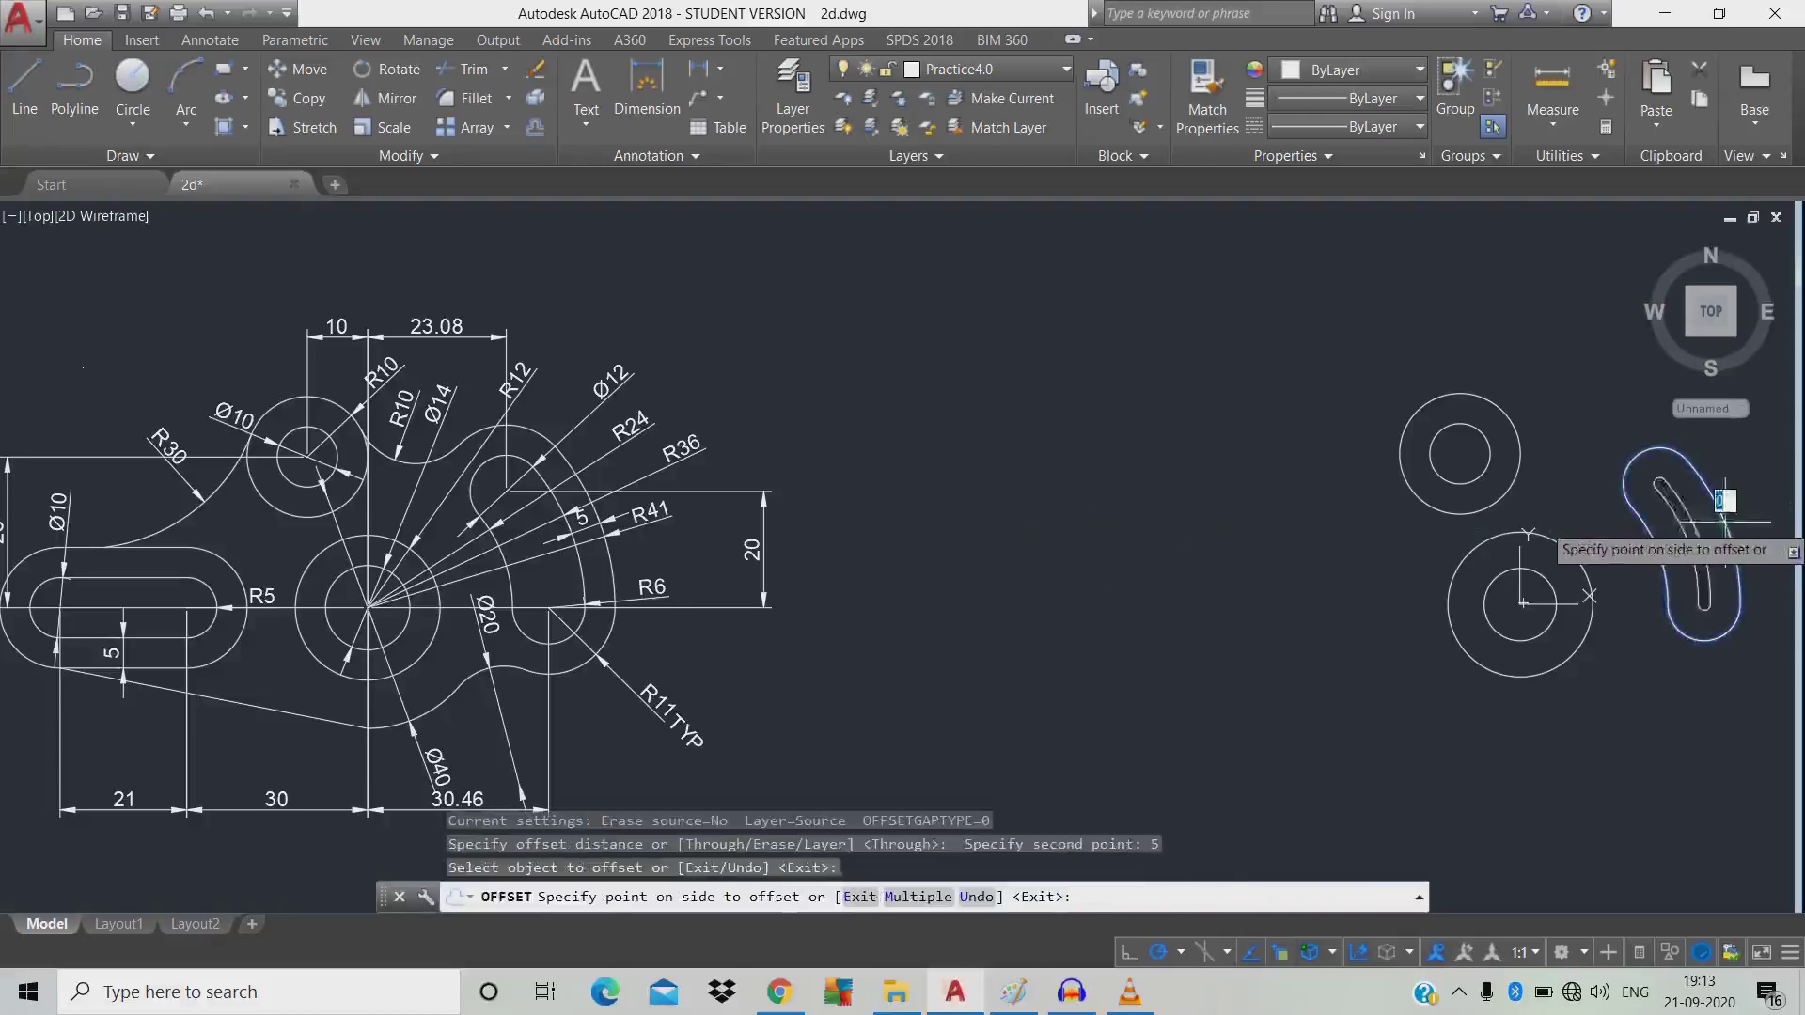
click(1771, 505)
key(Return)
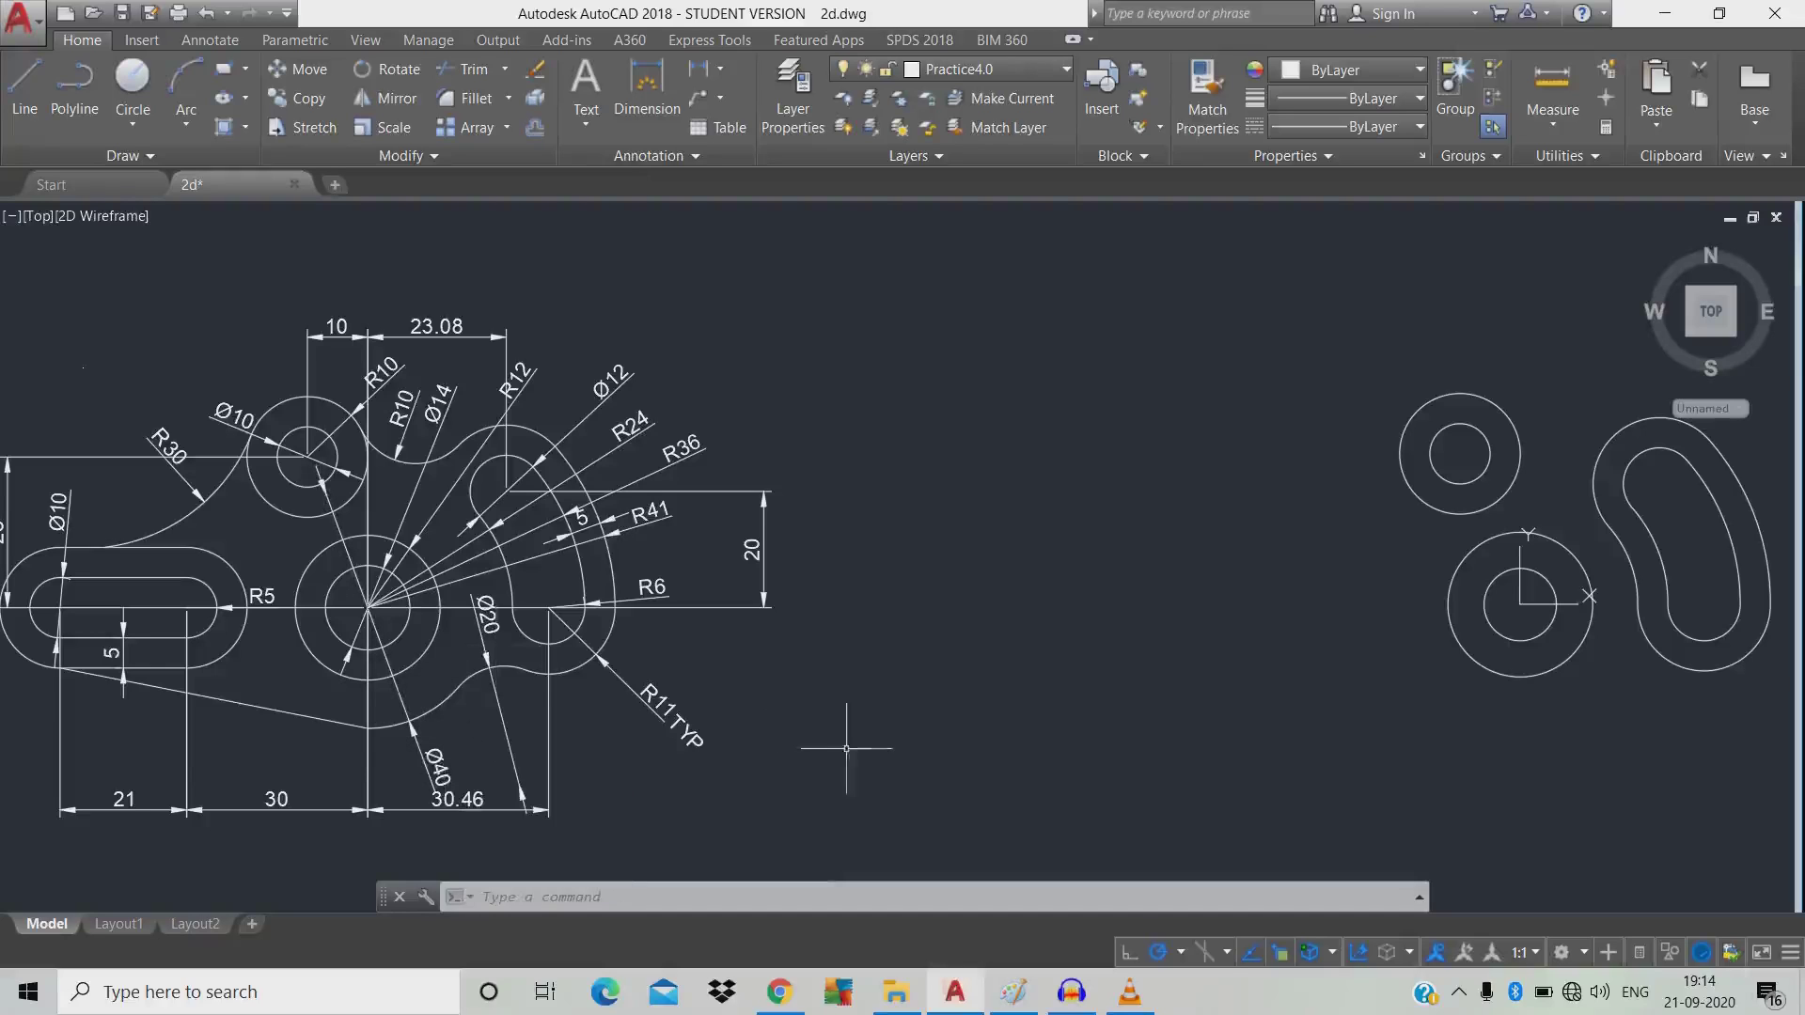
Draw a diameter 40 circle centred at 0,0 around the concentric rings.
text(c)
key(Return)
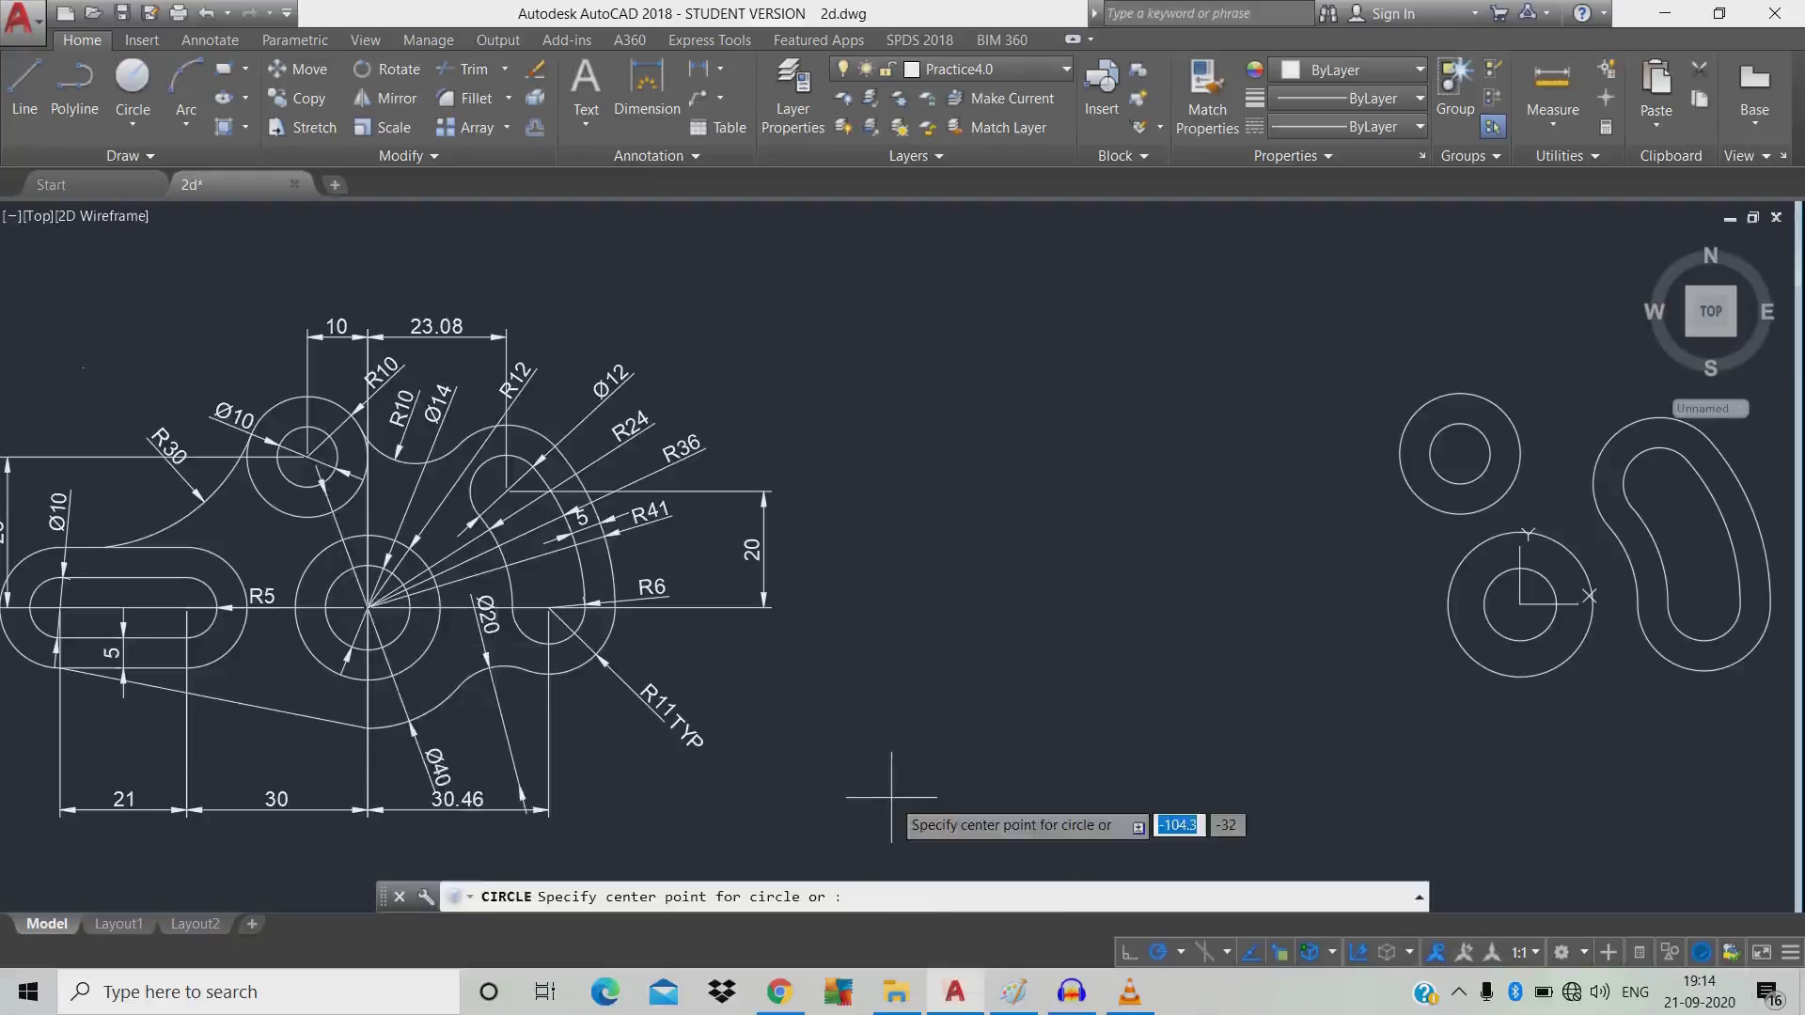
text(0)
key(Tab)
text(0)
key(Return)
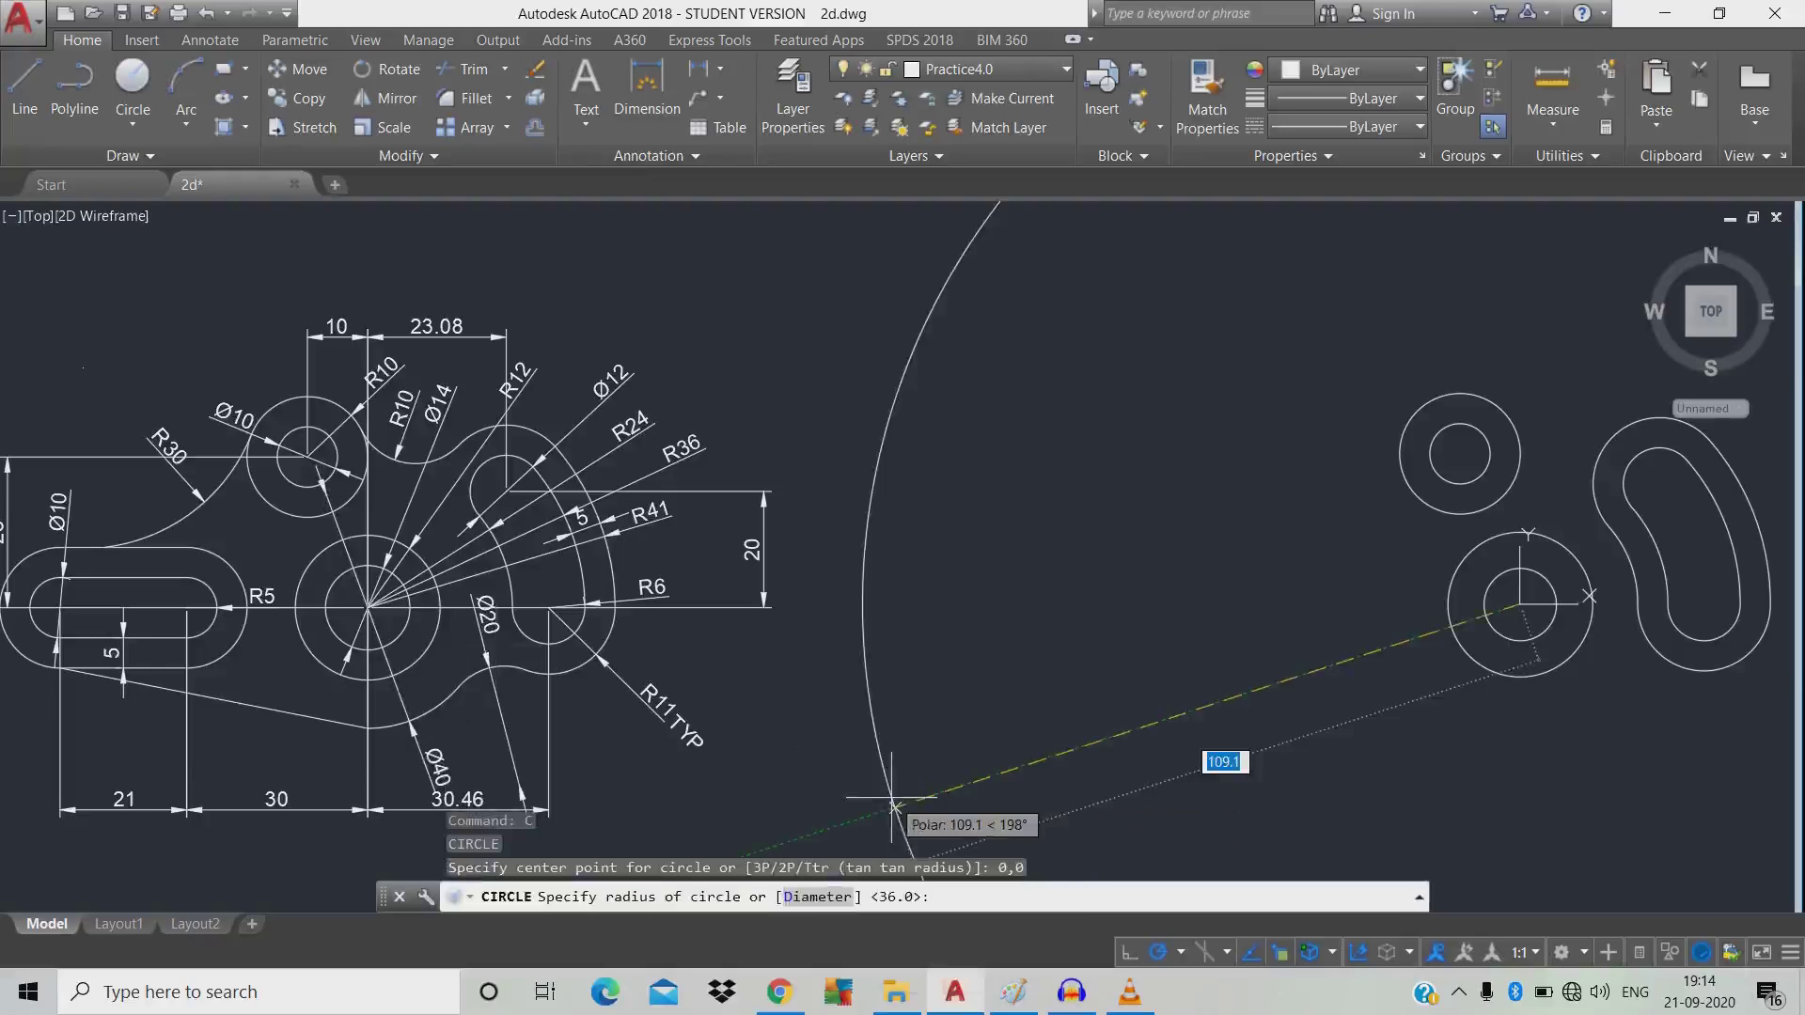
text(d)
key(Return)
text(40)
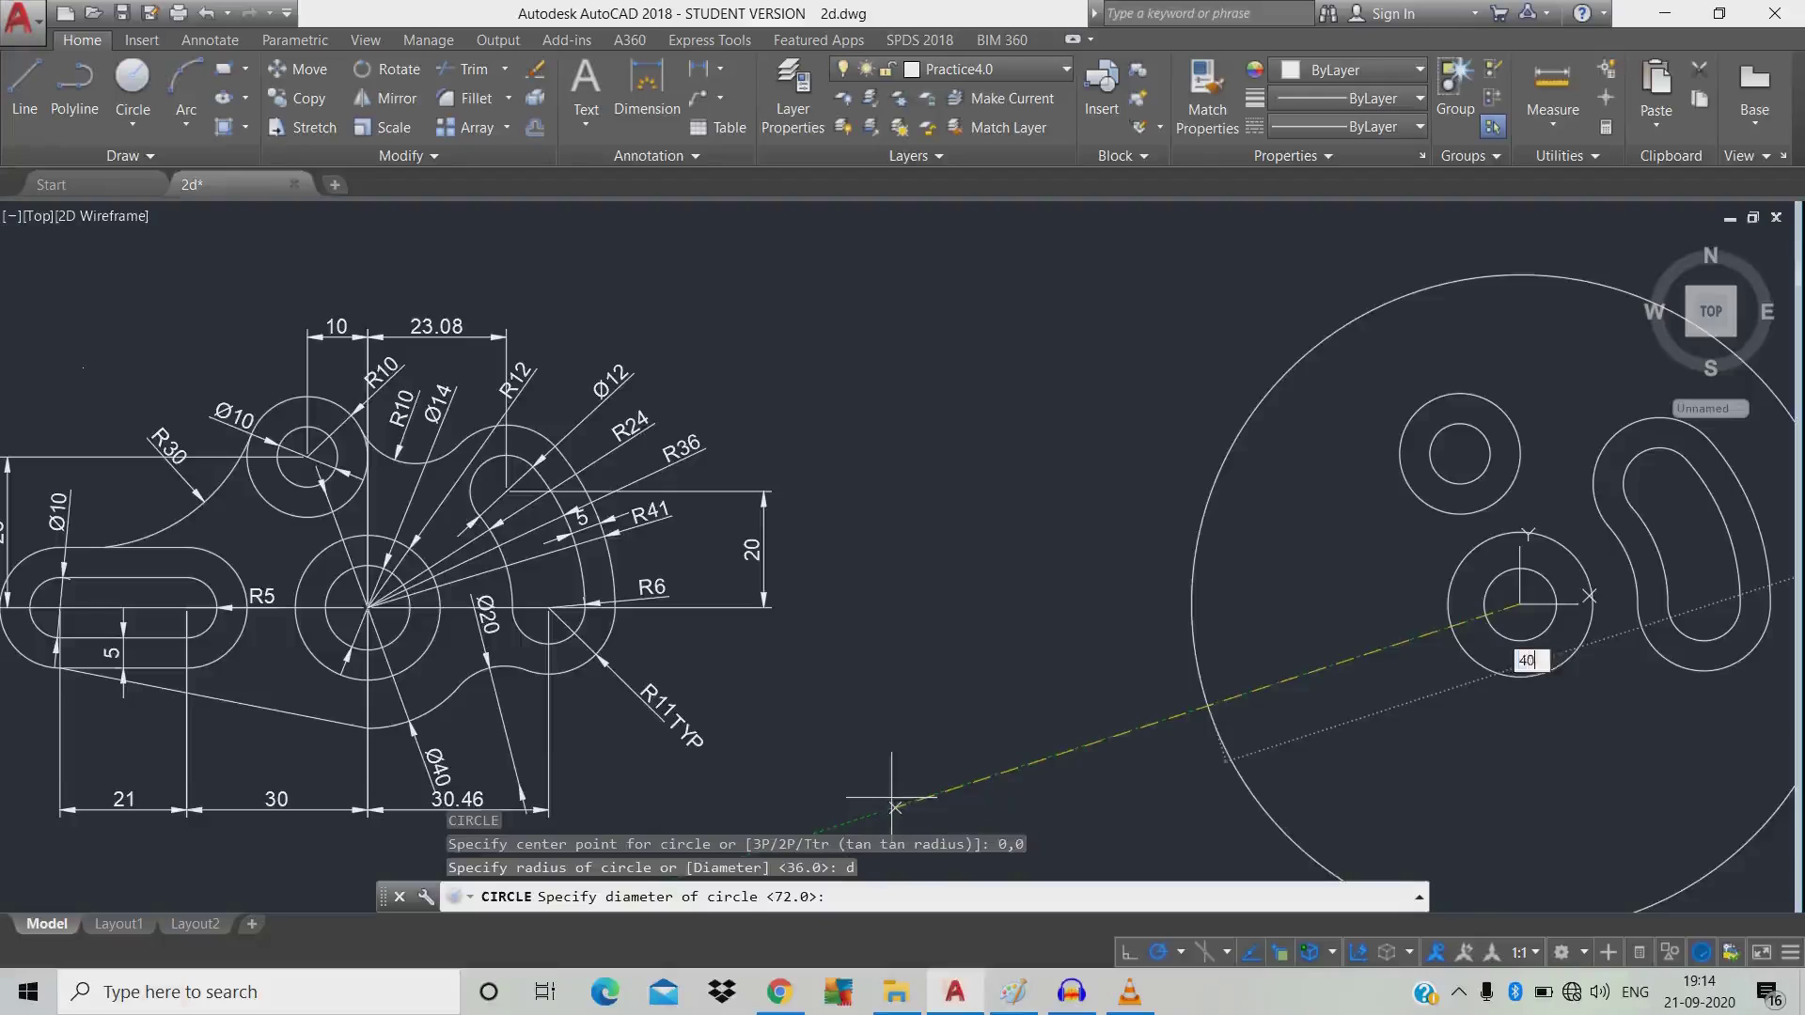
key(Return)
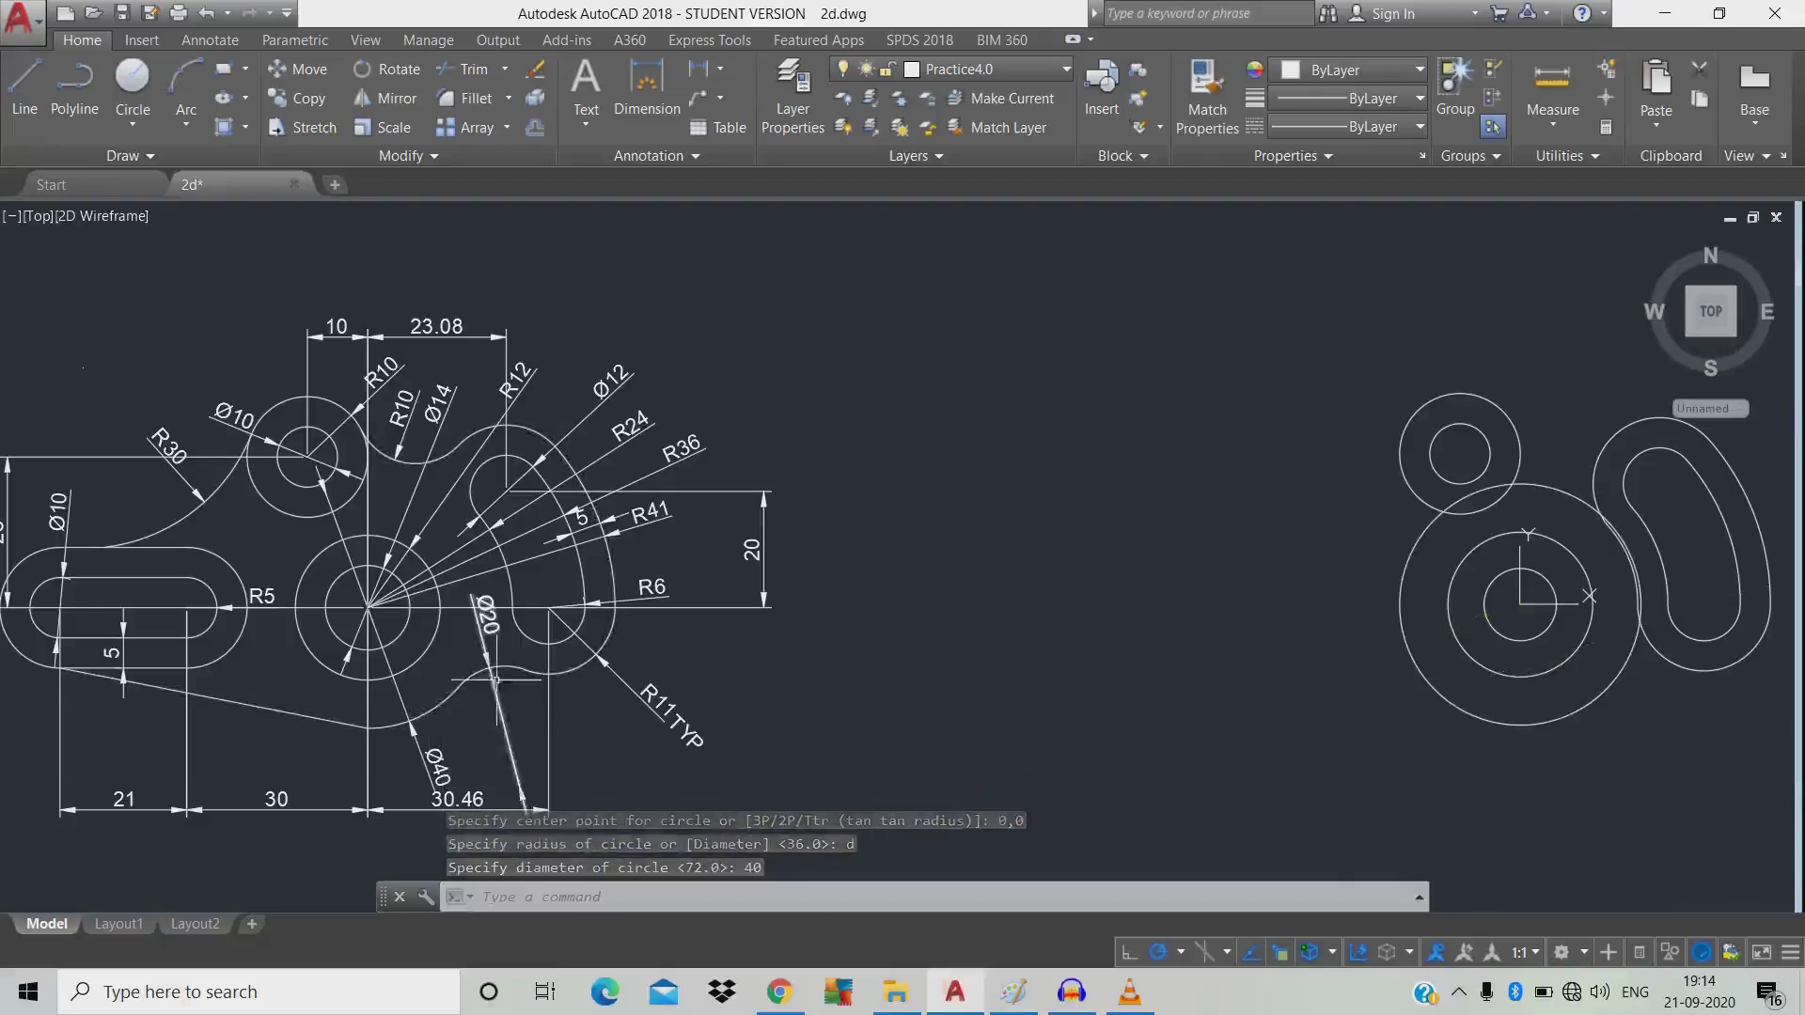
click(560, 670)
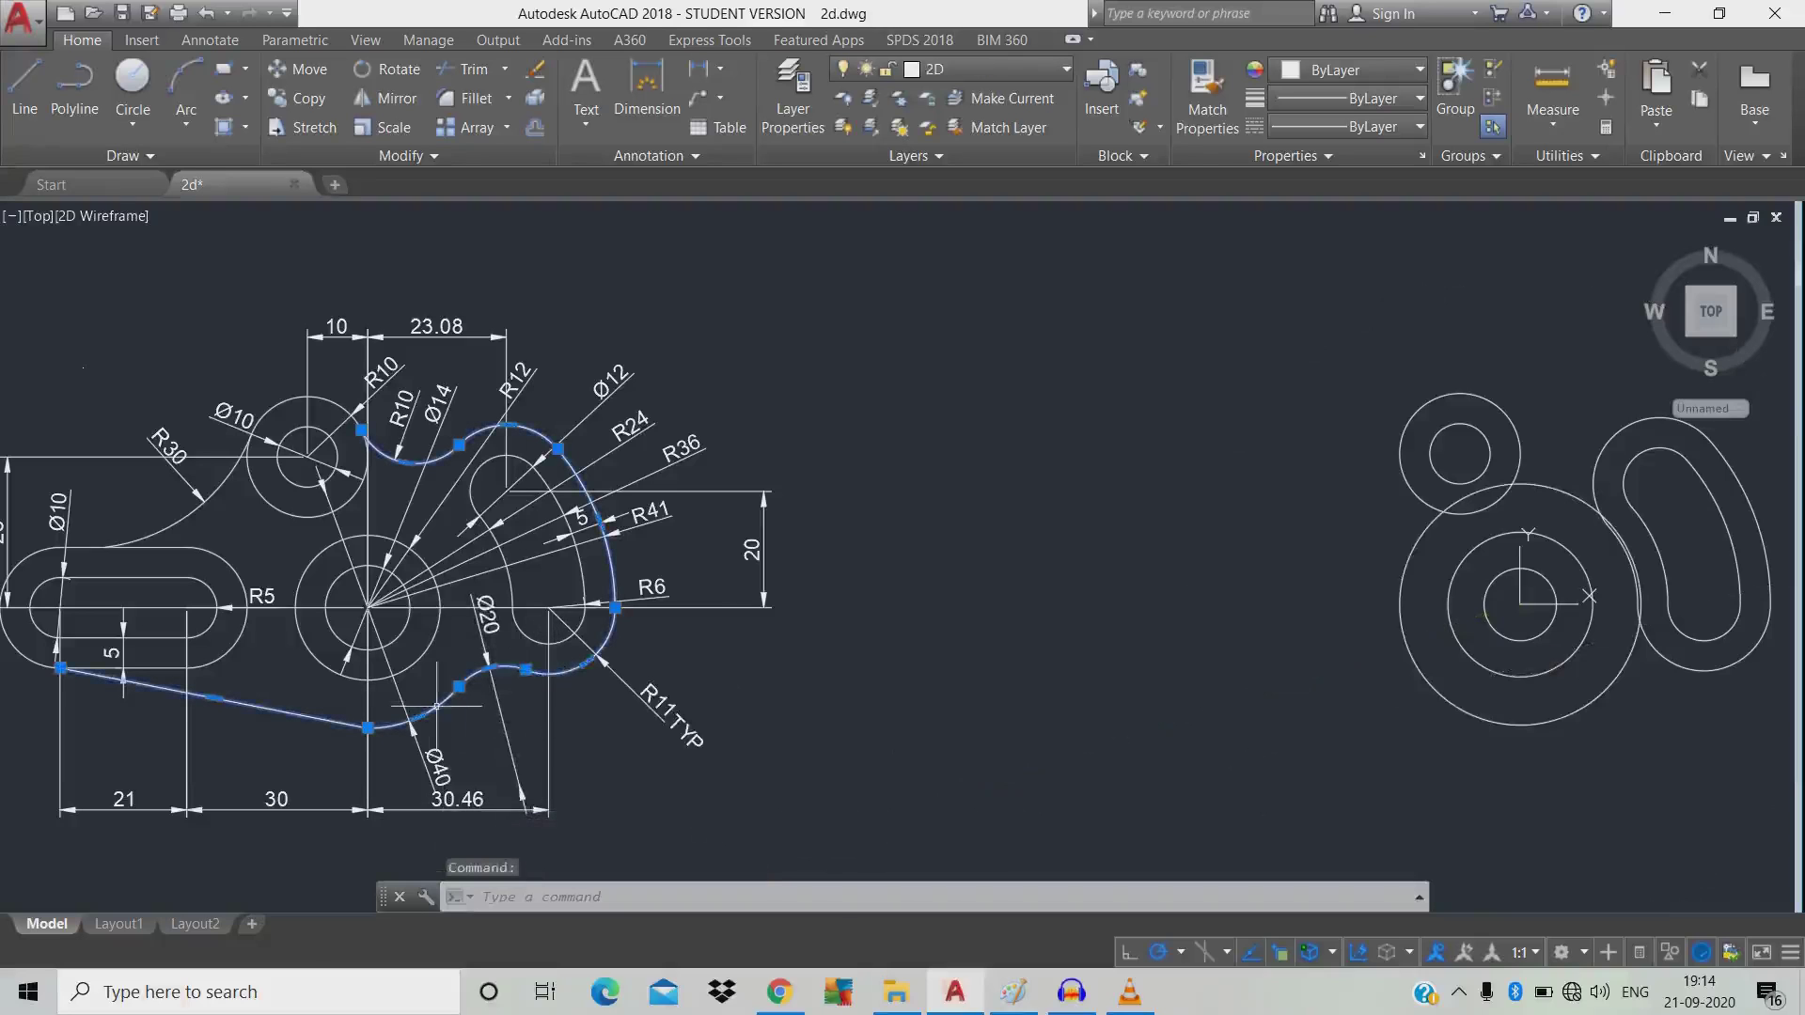
key(Escape)
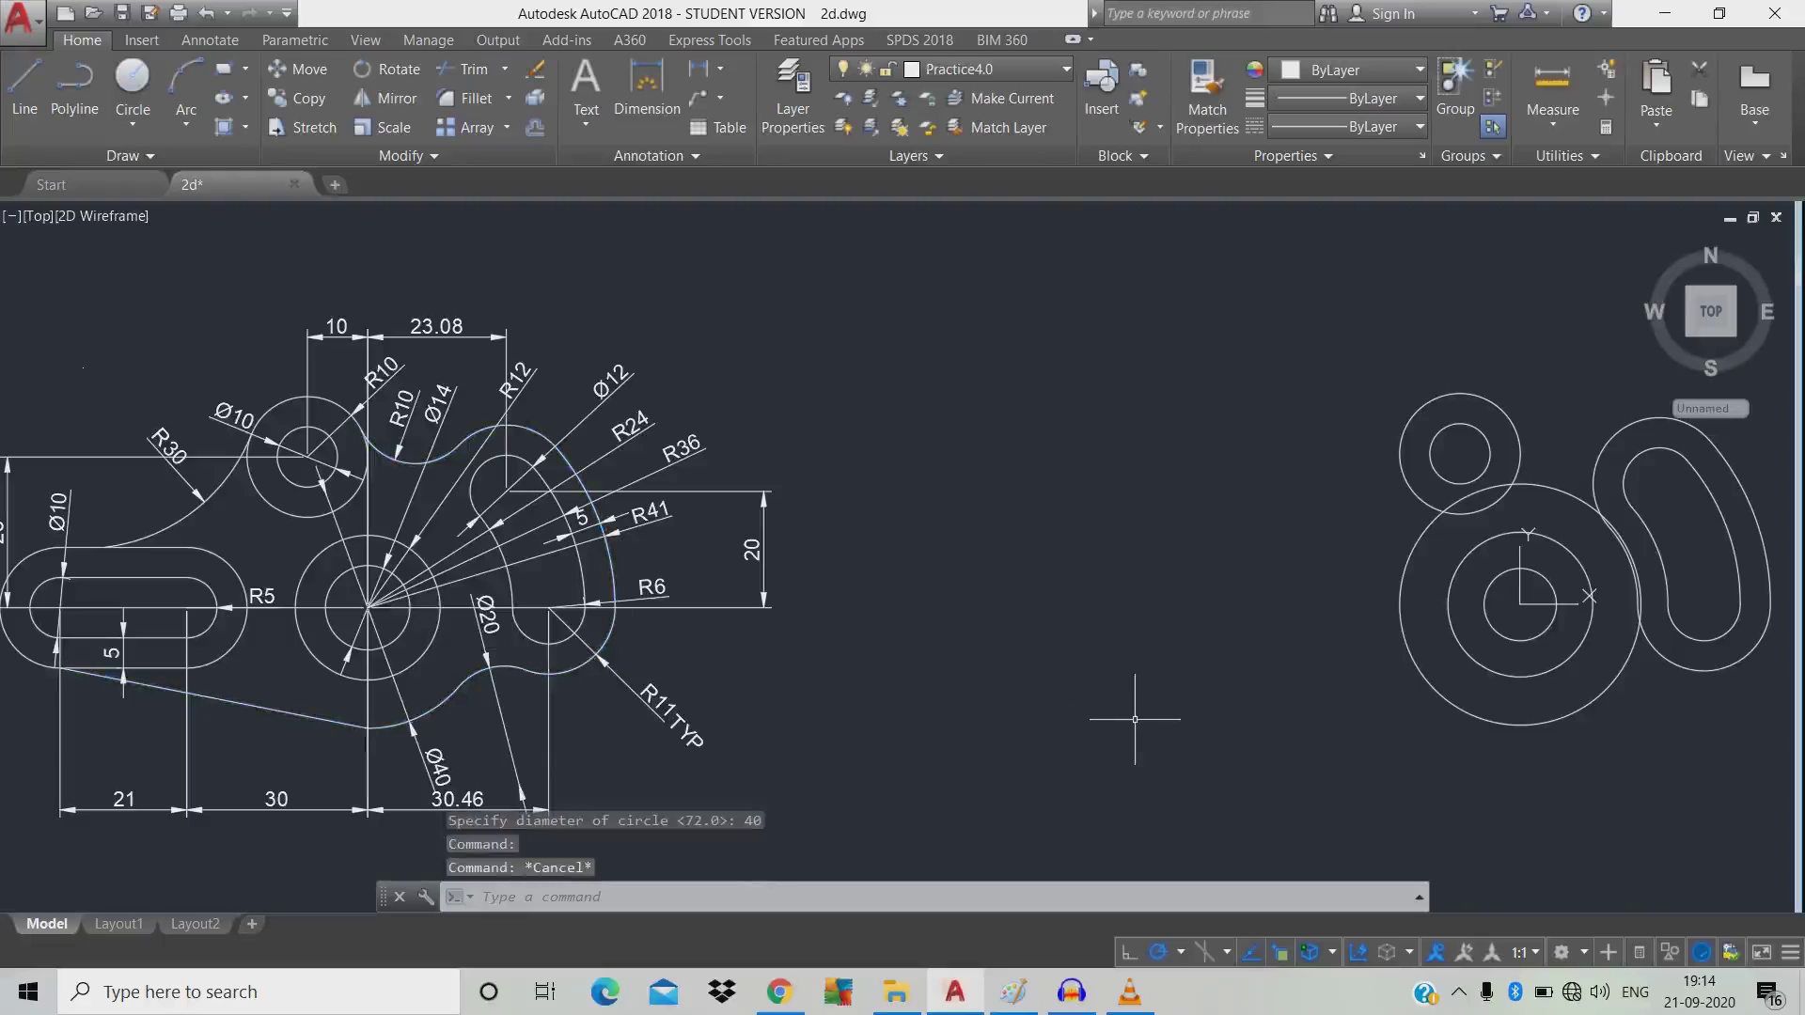
Draw a radius 20 Ttr circle tangent to the outer slot outline and Ø40 circle.
key(Return)
text(t)
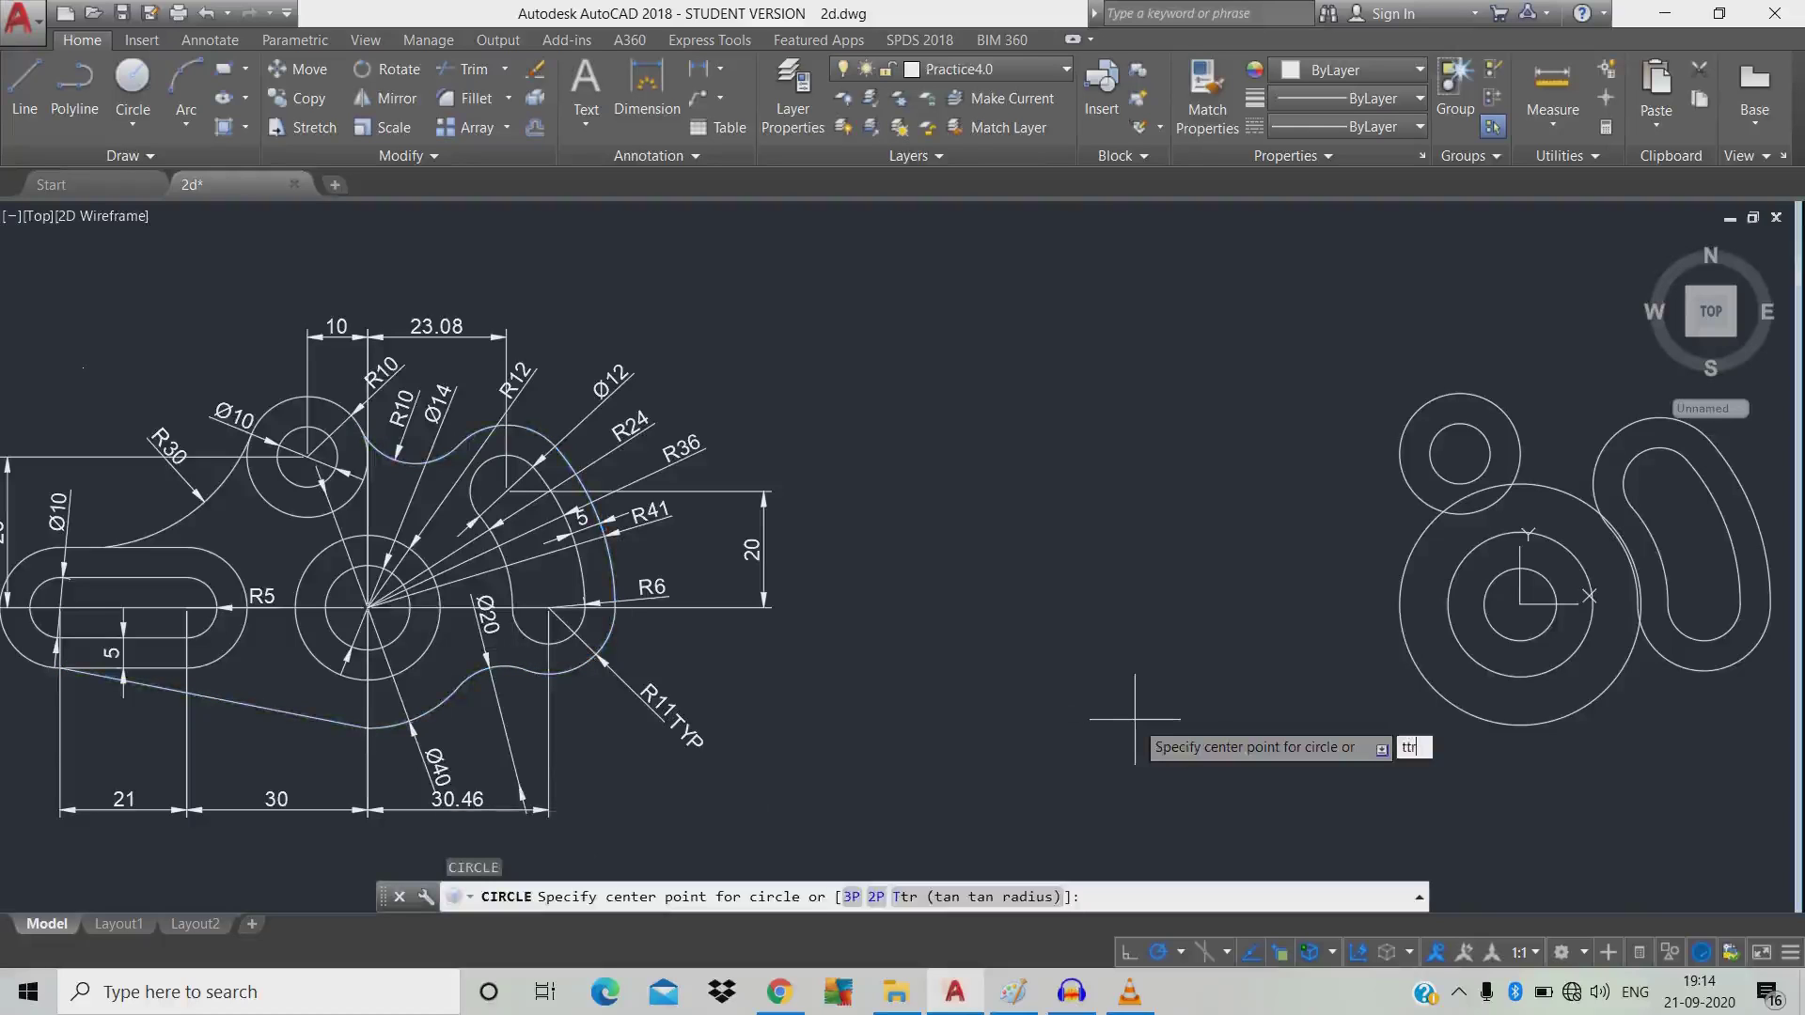
text(tr)
key(Return)
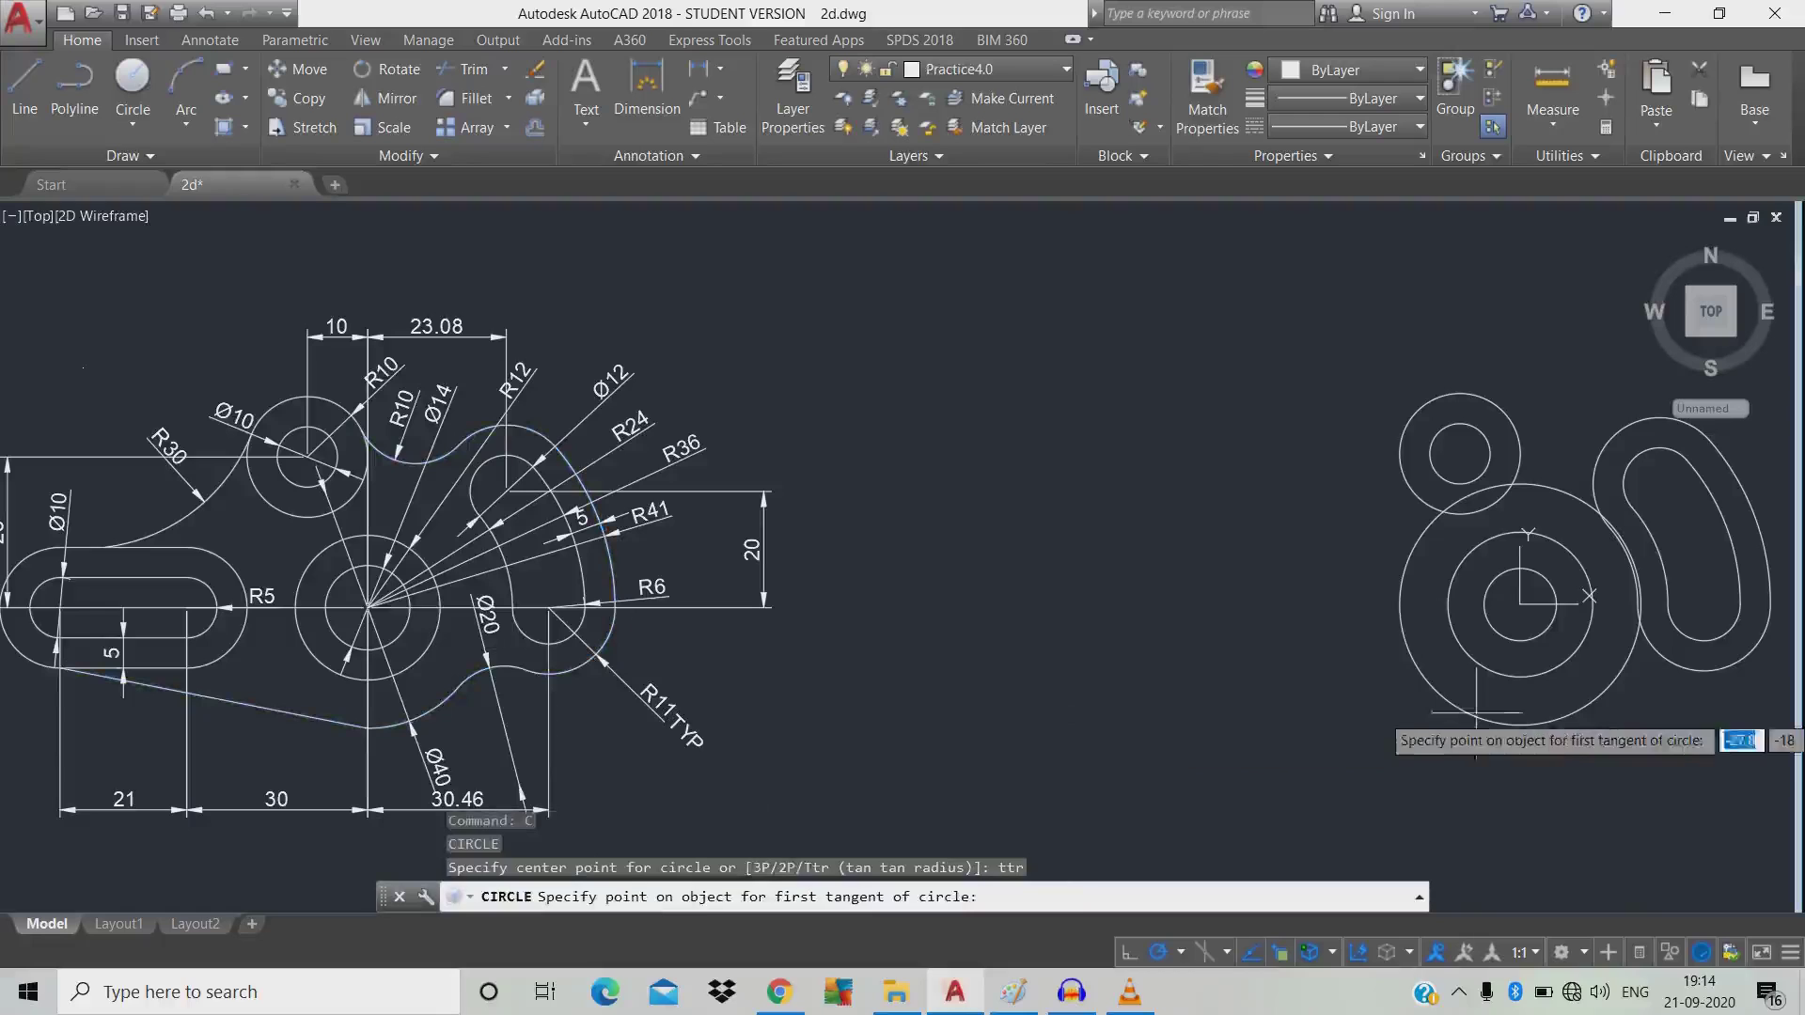
click(1726, 669)
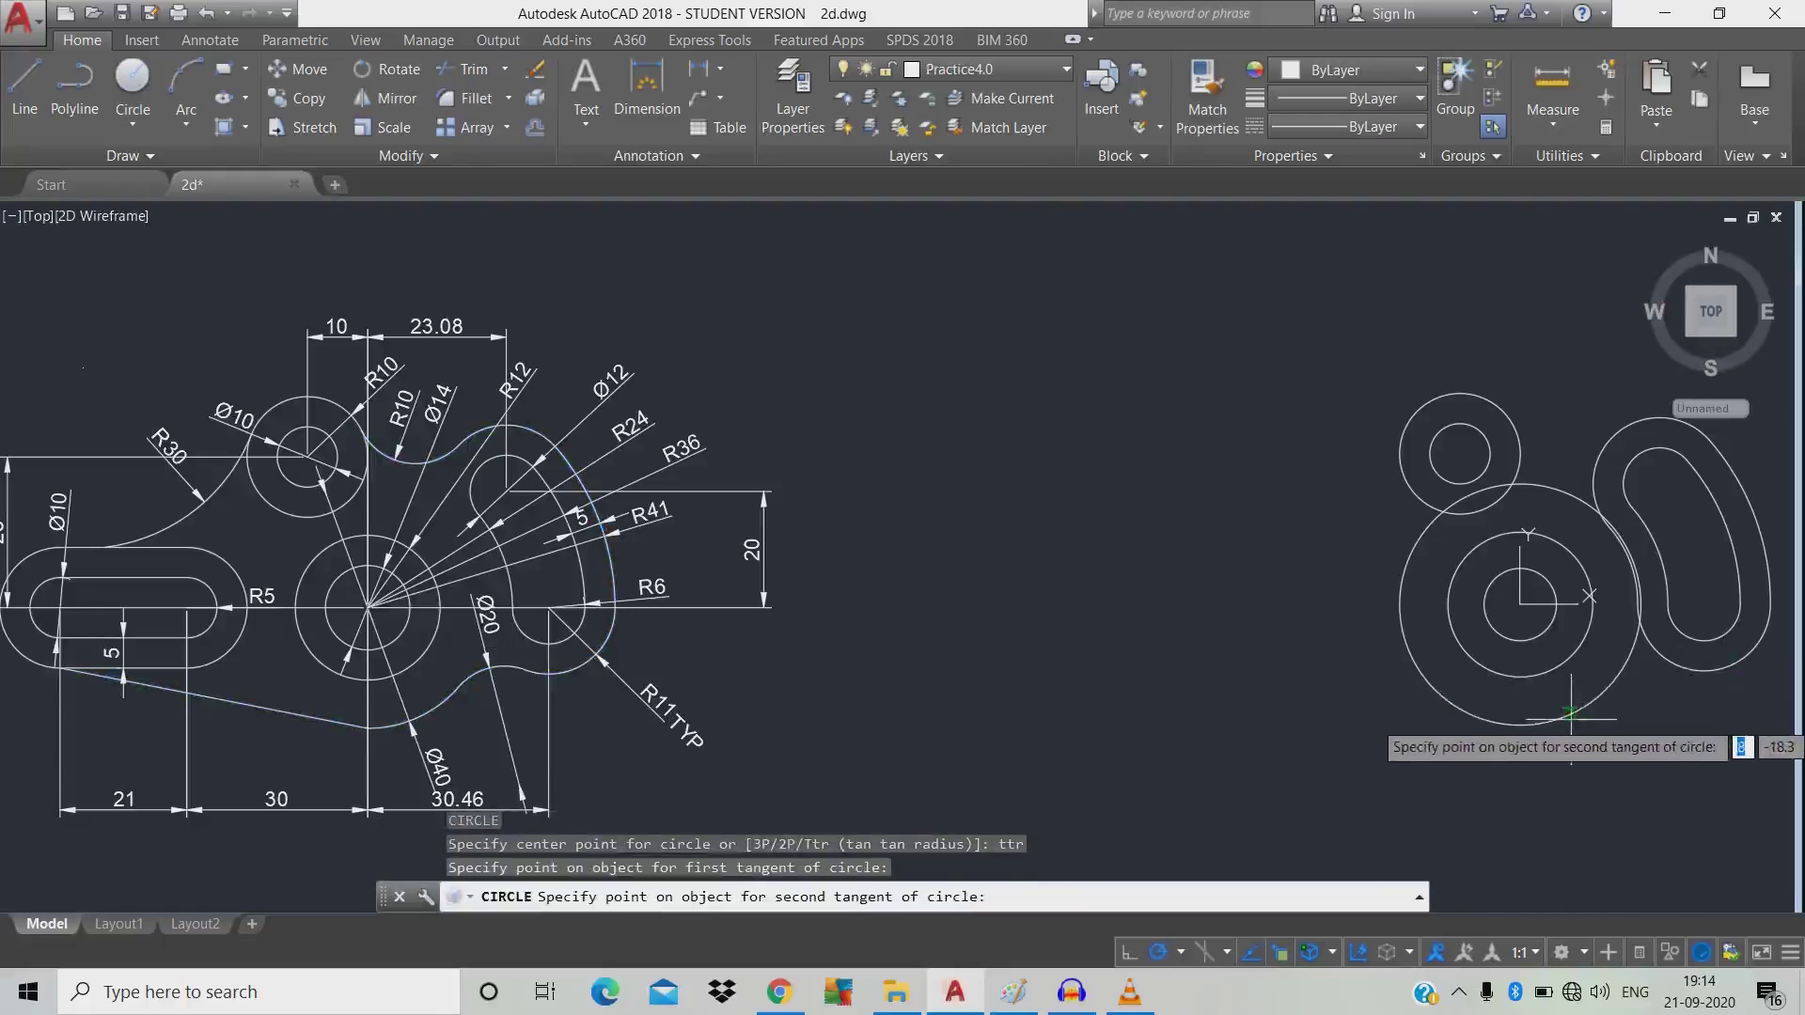
click(1571, 720)
text(d)
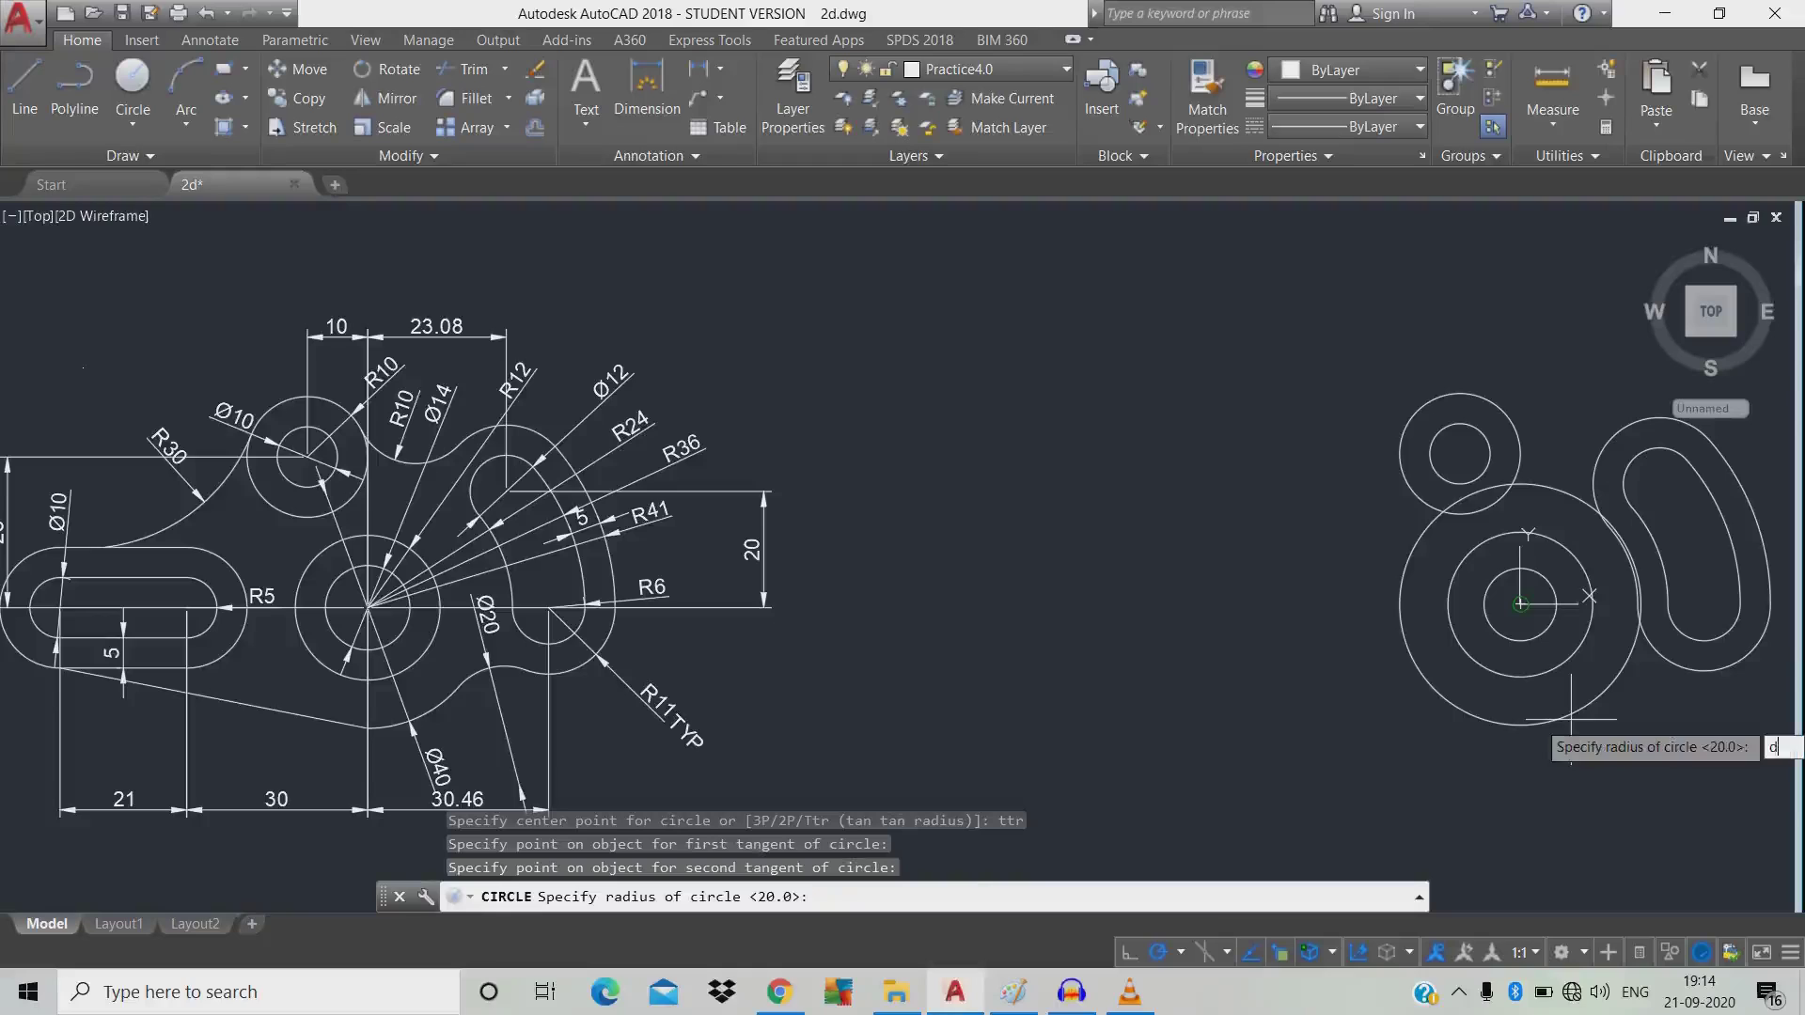
key(Return)
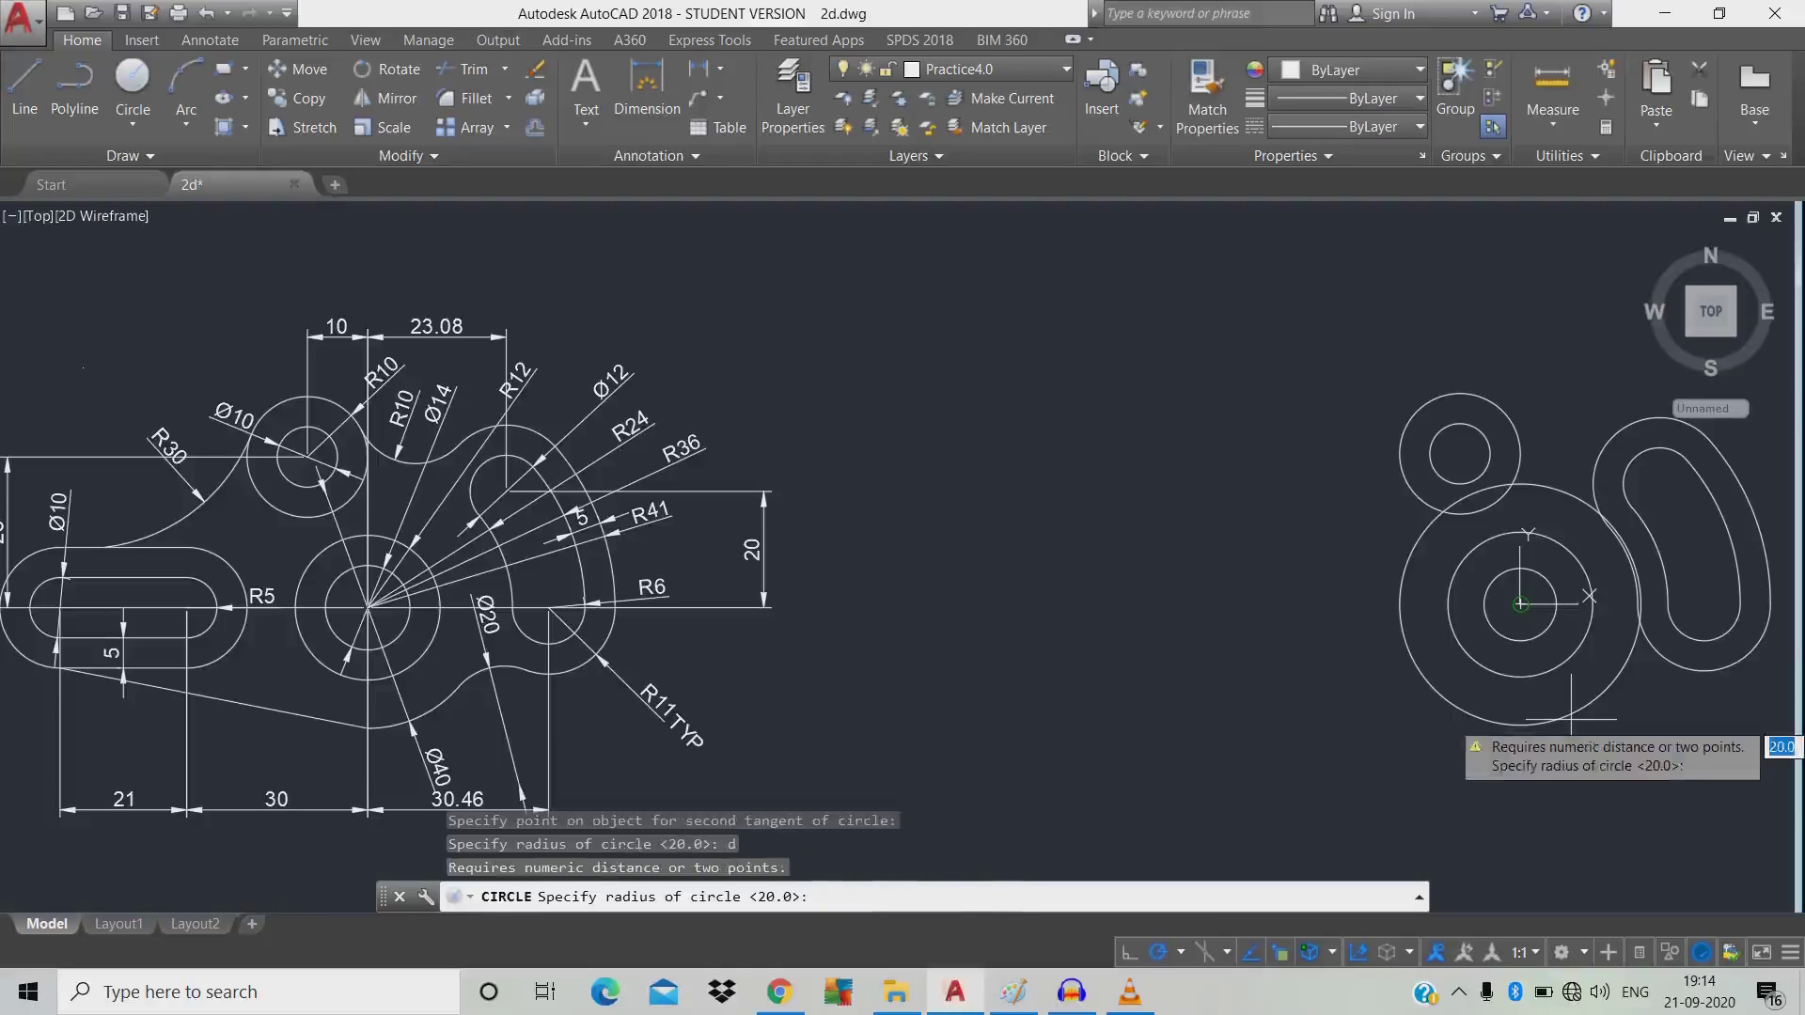
text(20)
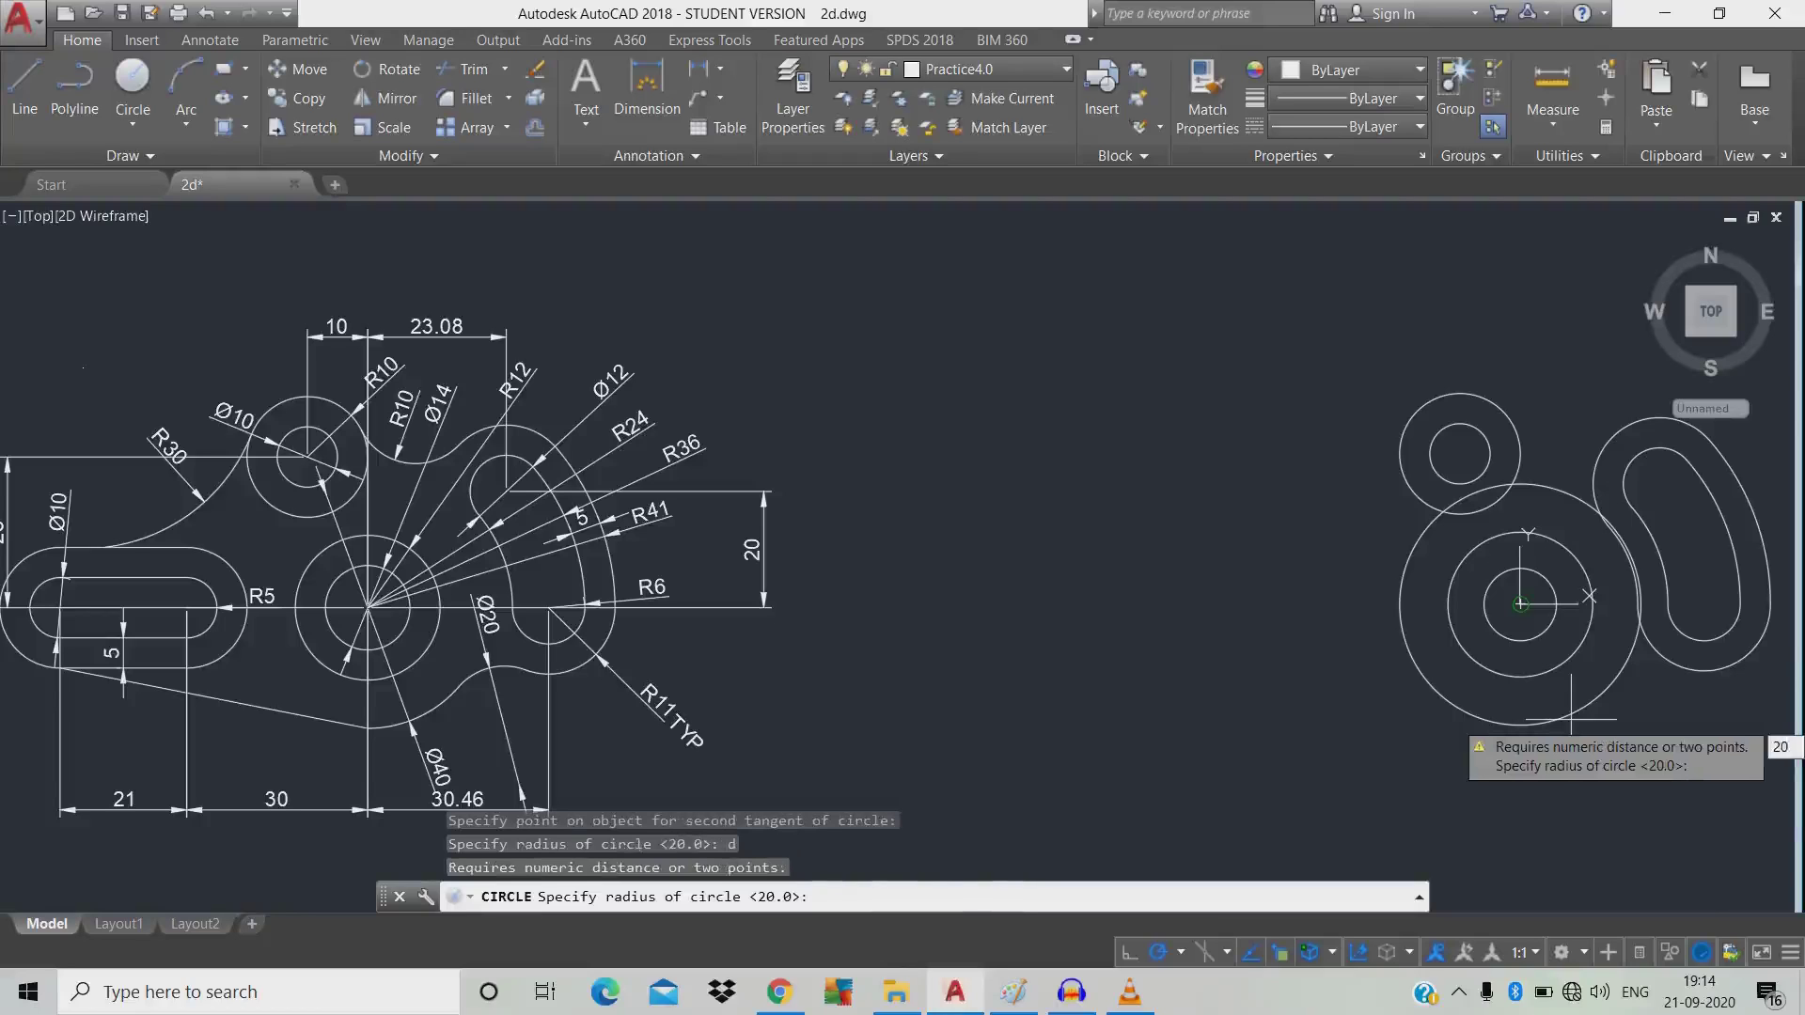
key(Return)
key(Escape)
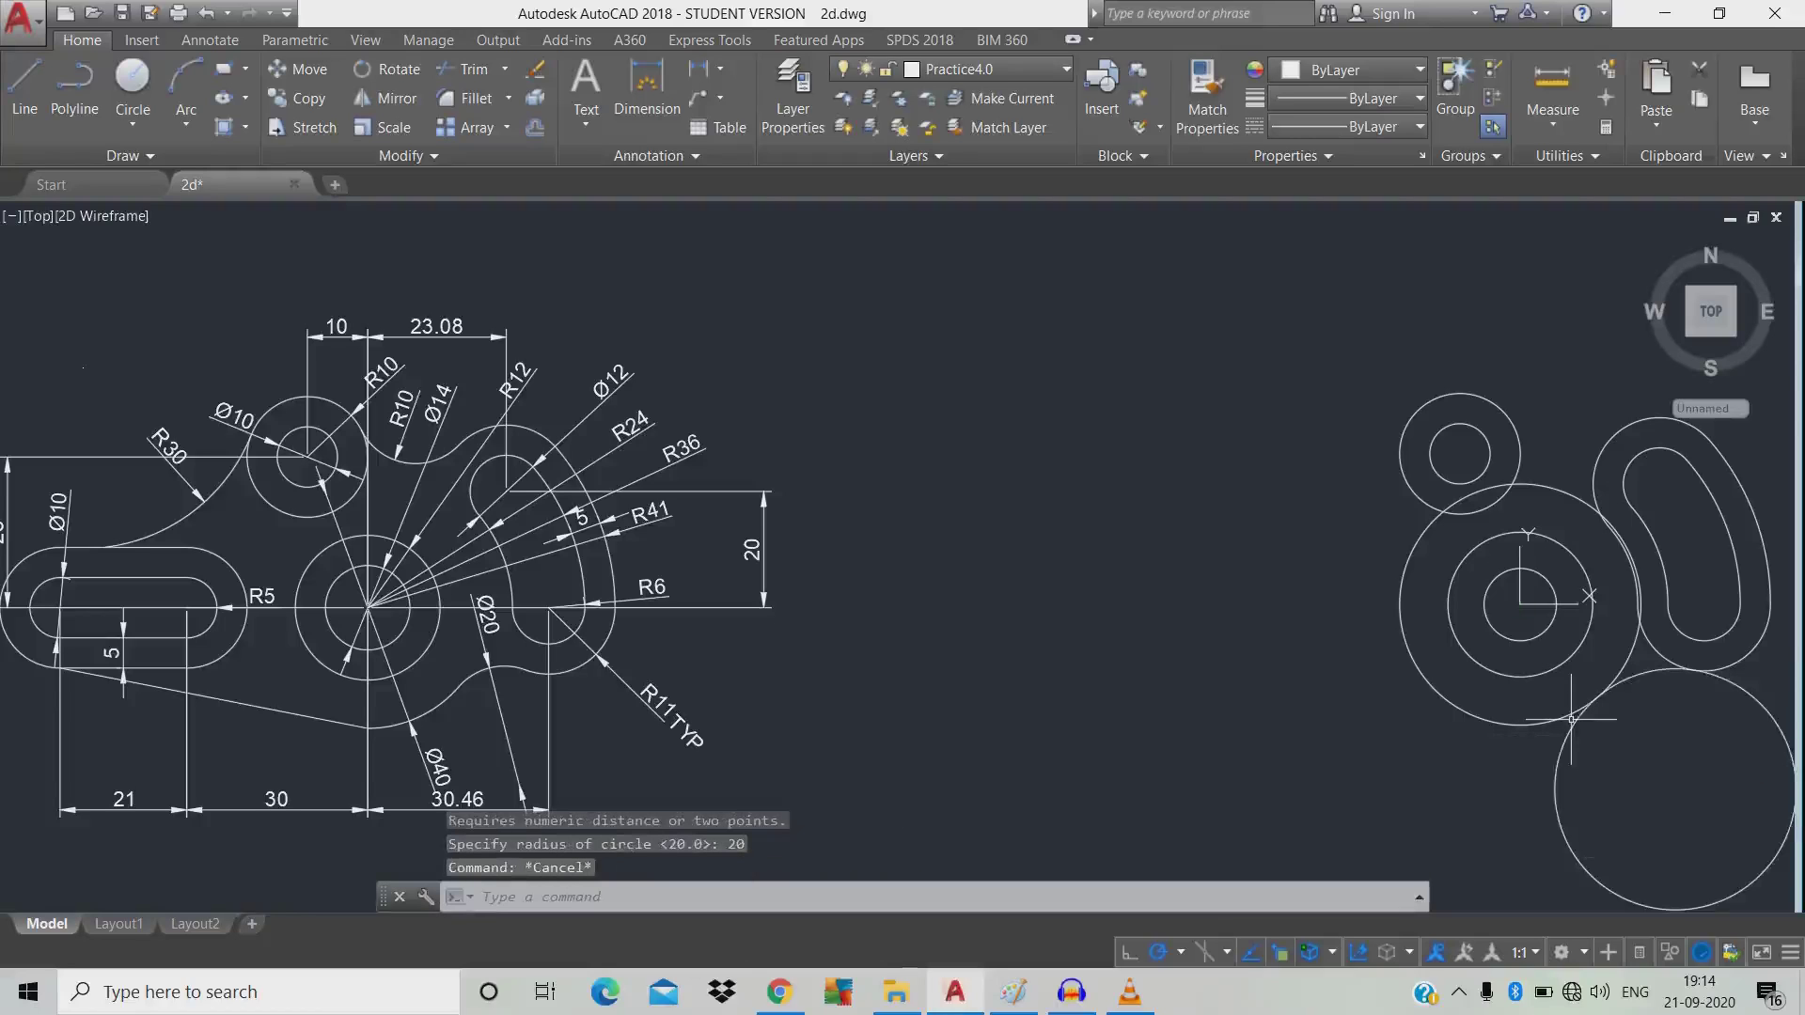
Trim the R20 circle and short arc pieces, leaving only the connecting tangent arc.
text(tr)
key(Return)
key(Return)
drag(1664, 632, 1622, 669)
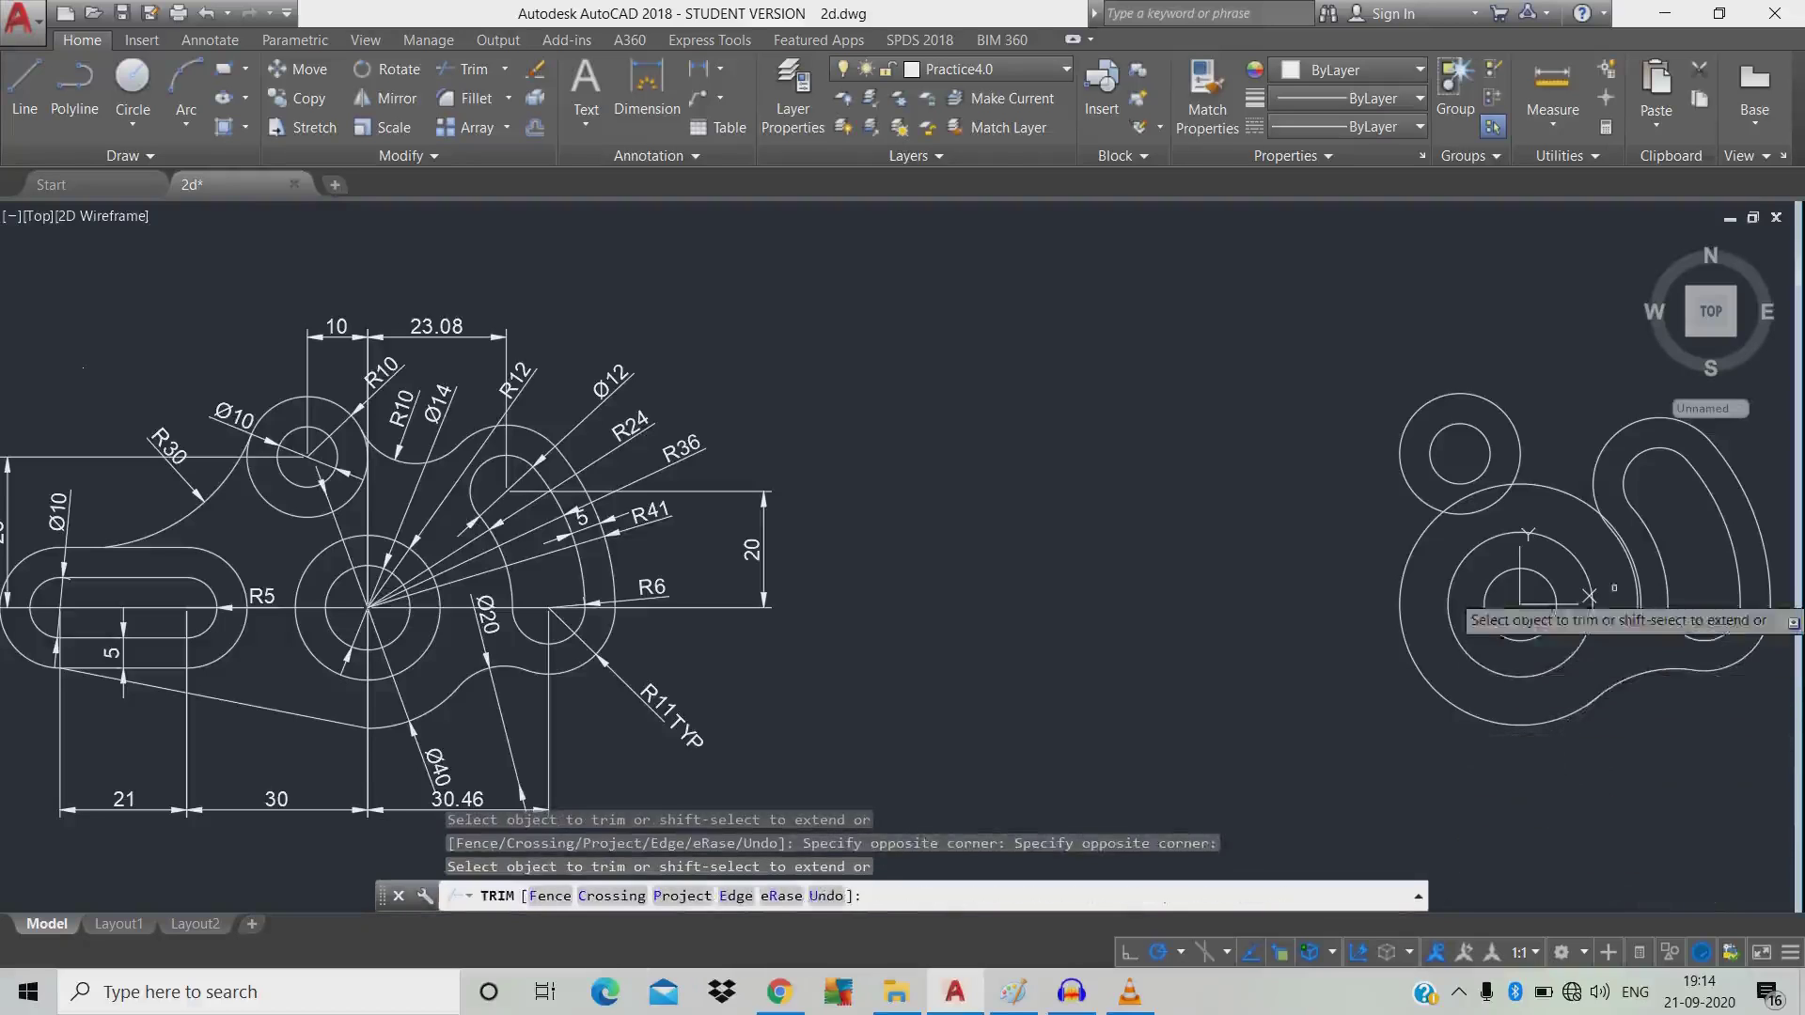
click(1626, 675)
middle_drag(1627, 675, 1609, 680)
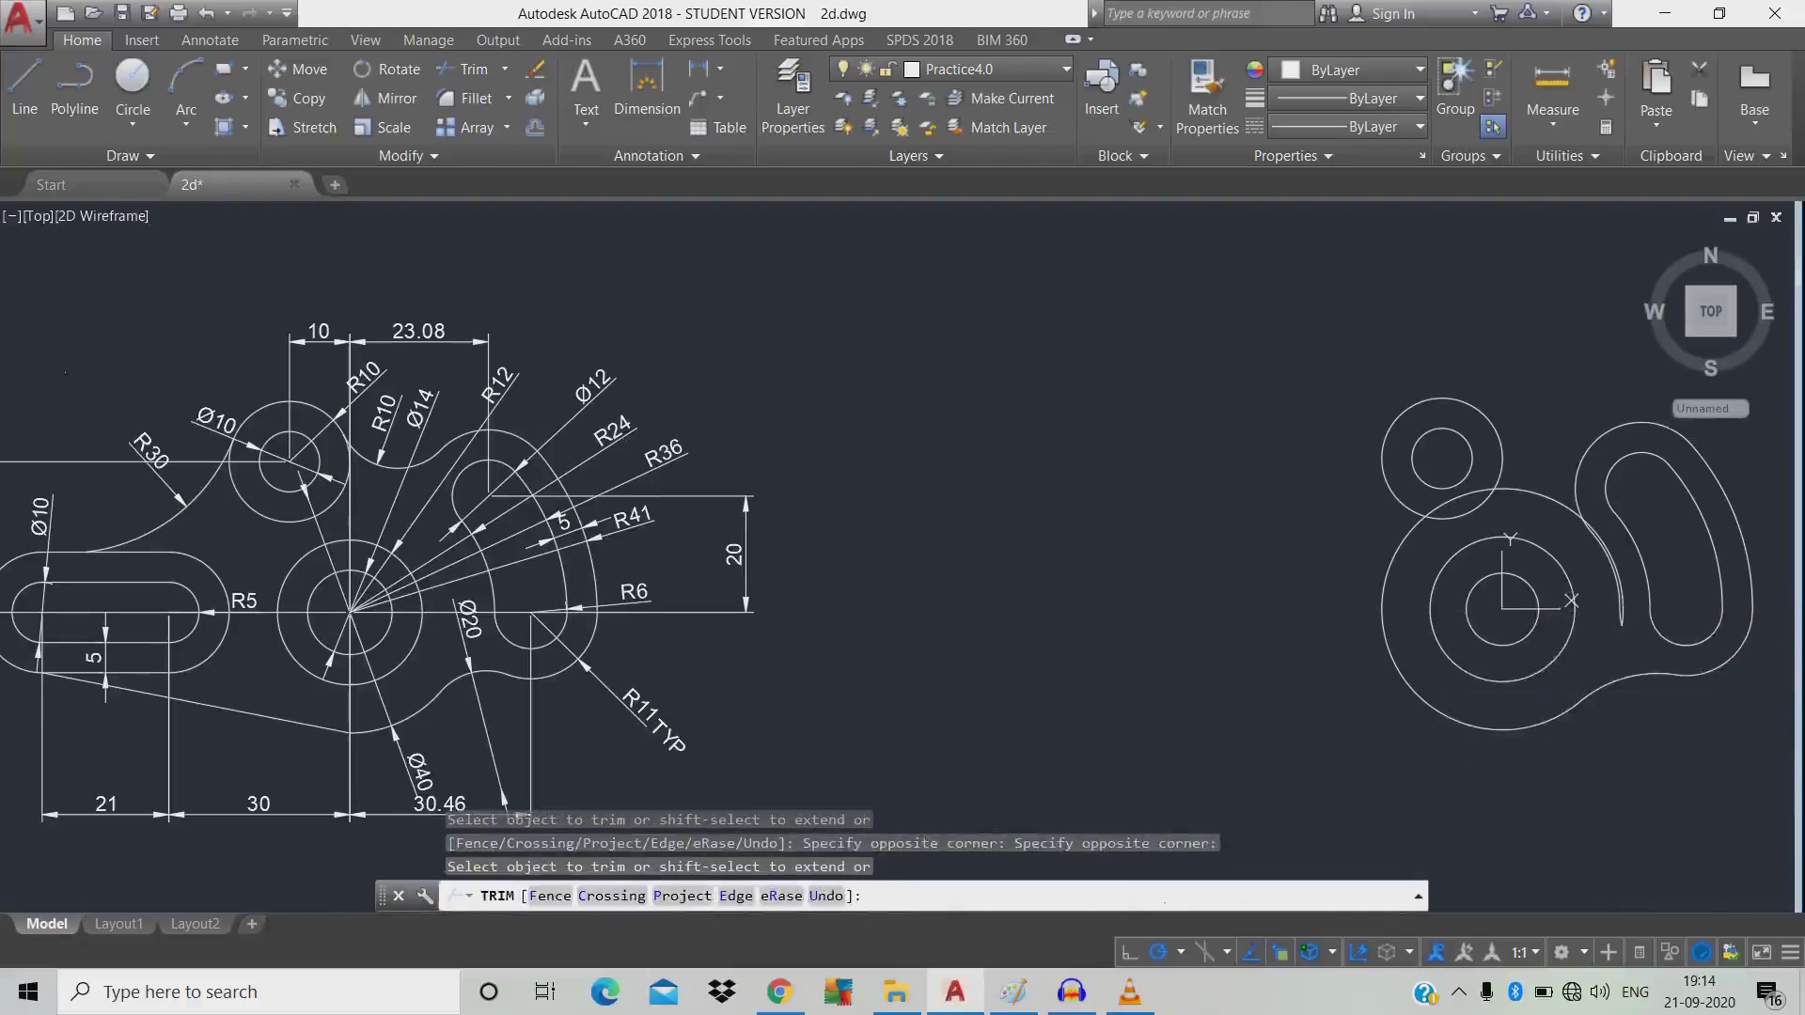
key(Escape)
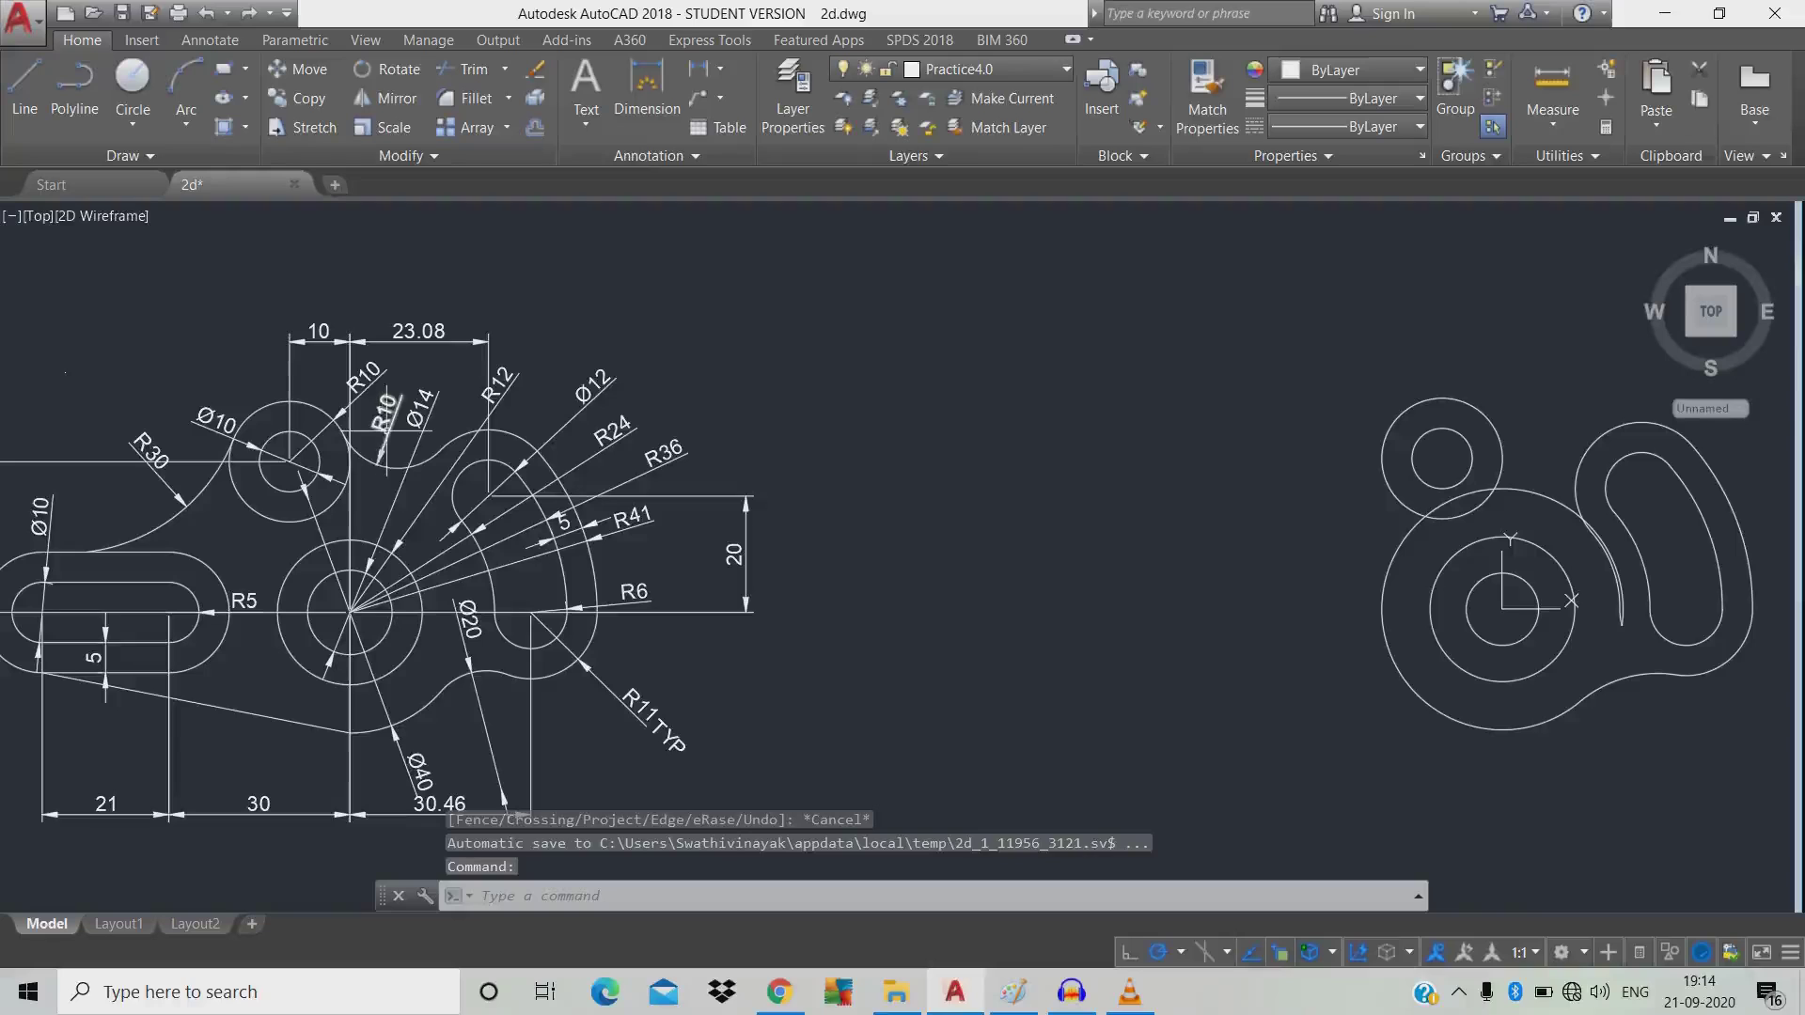
Draw a radius 10 Ttr circle tangent to the upper small circle and slot outline.
text(c)
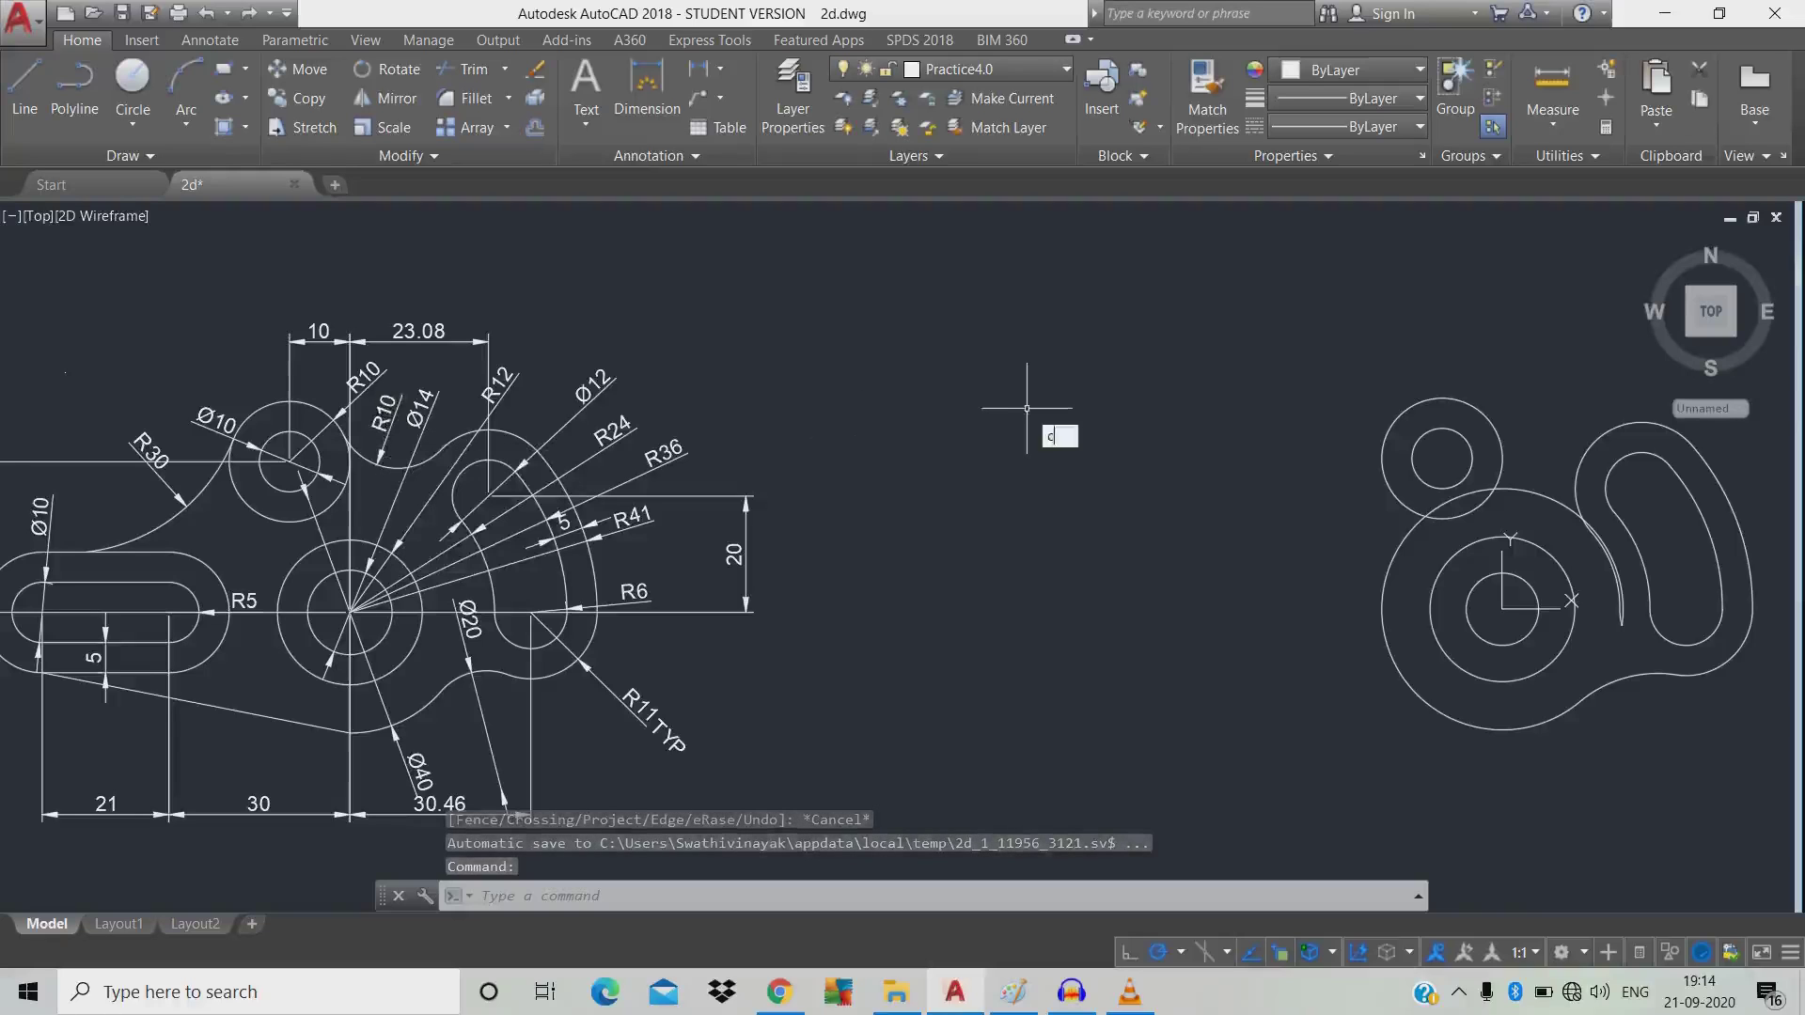
key(Return)
text(tt)
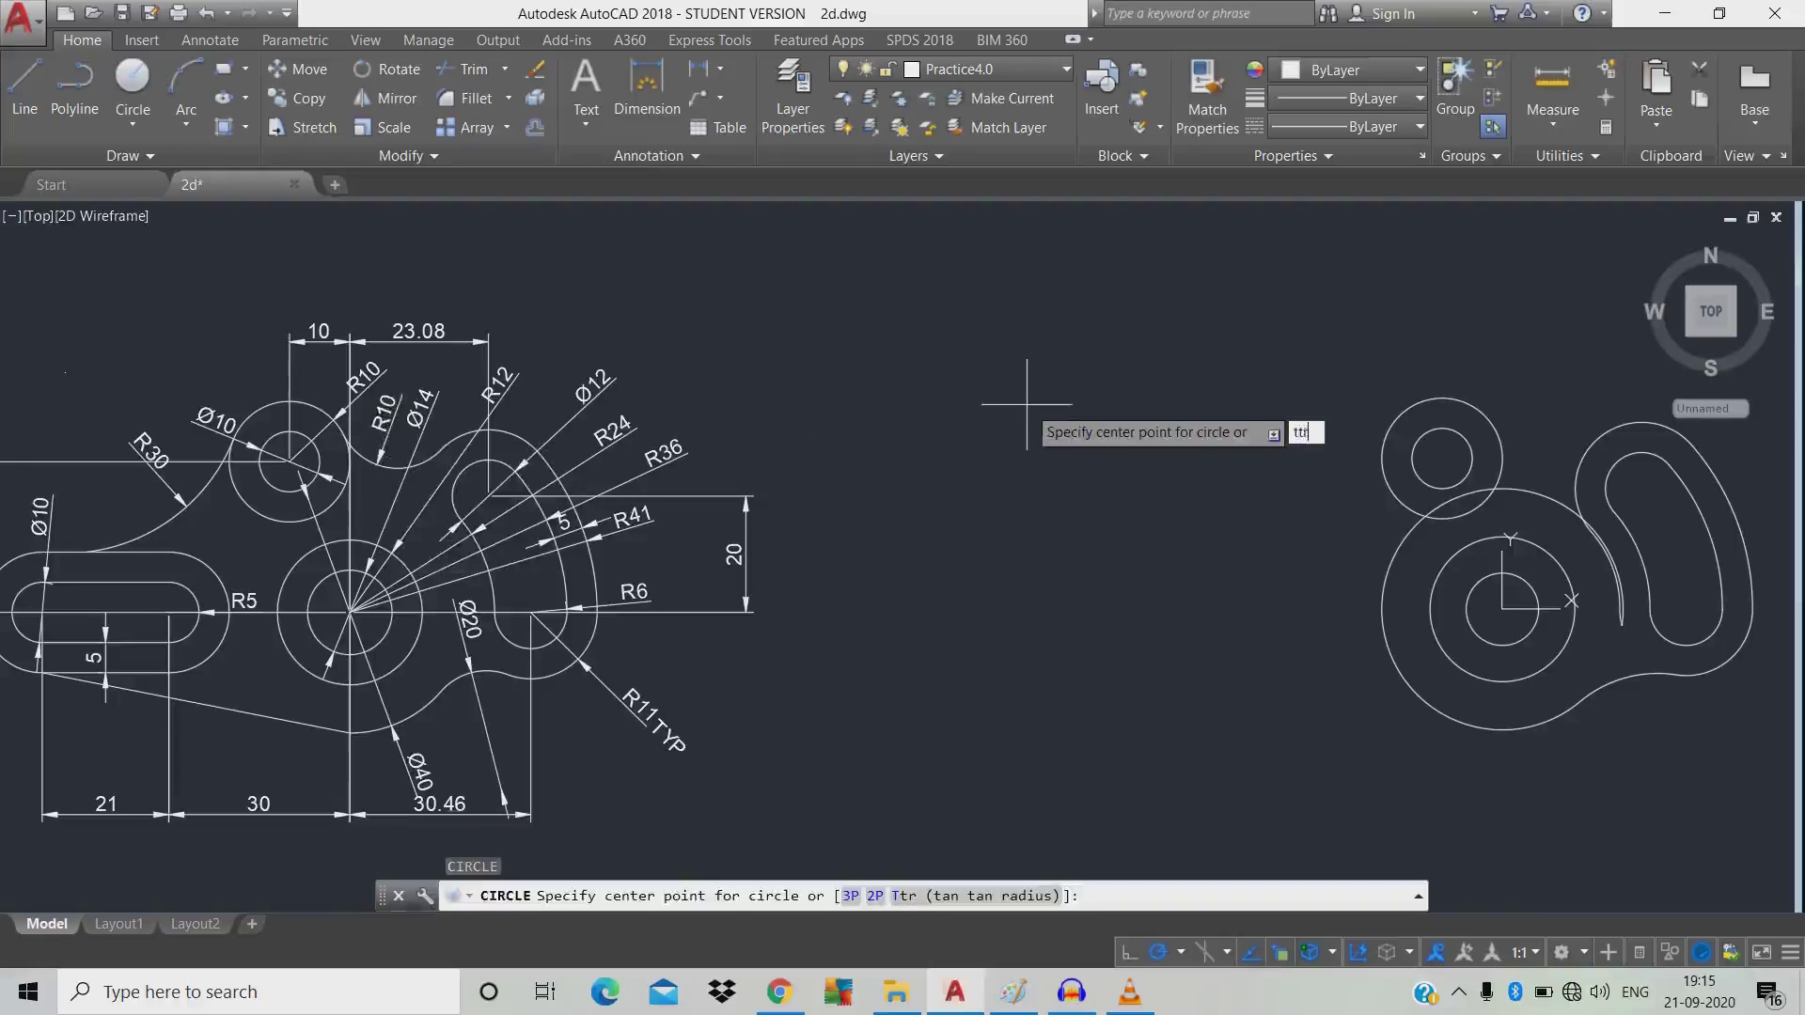
text(r)
key(Return)
click(1485, 416)
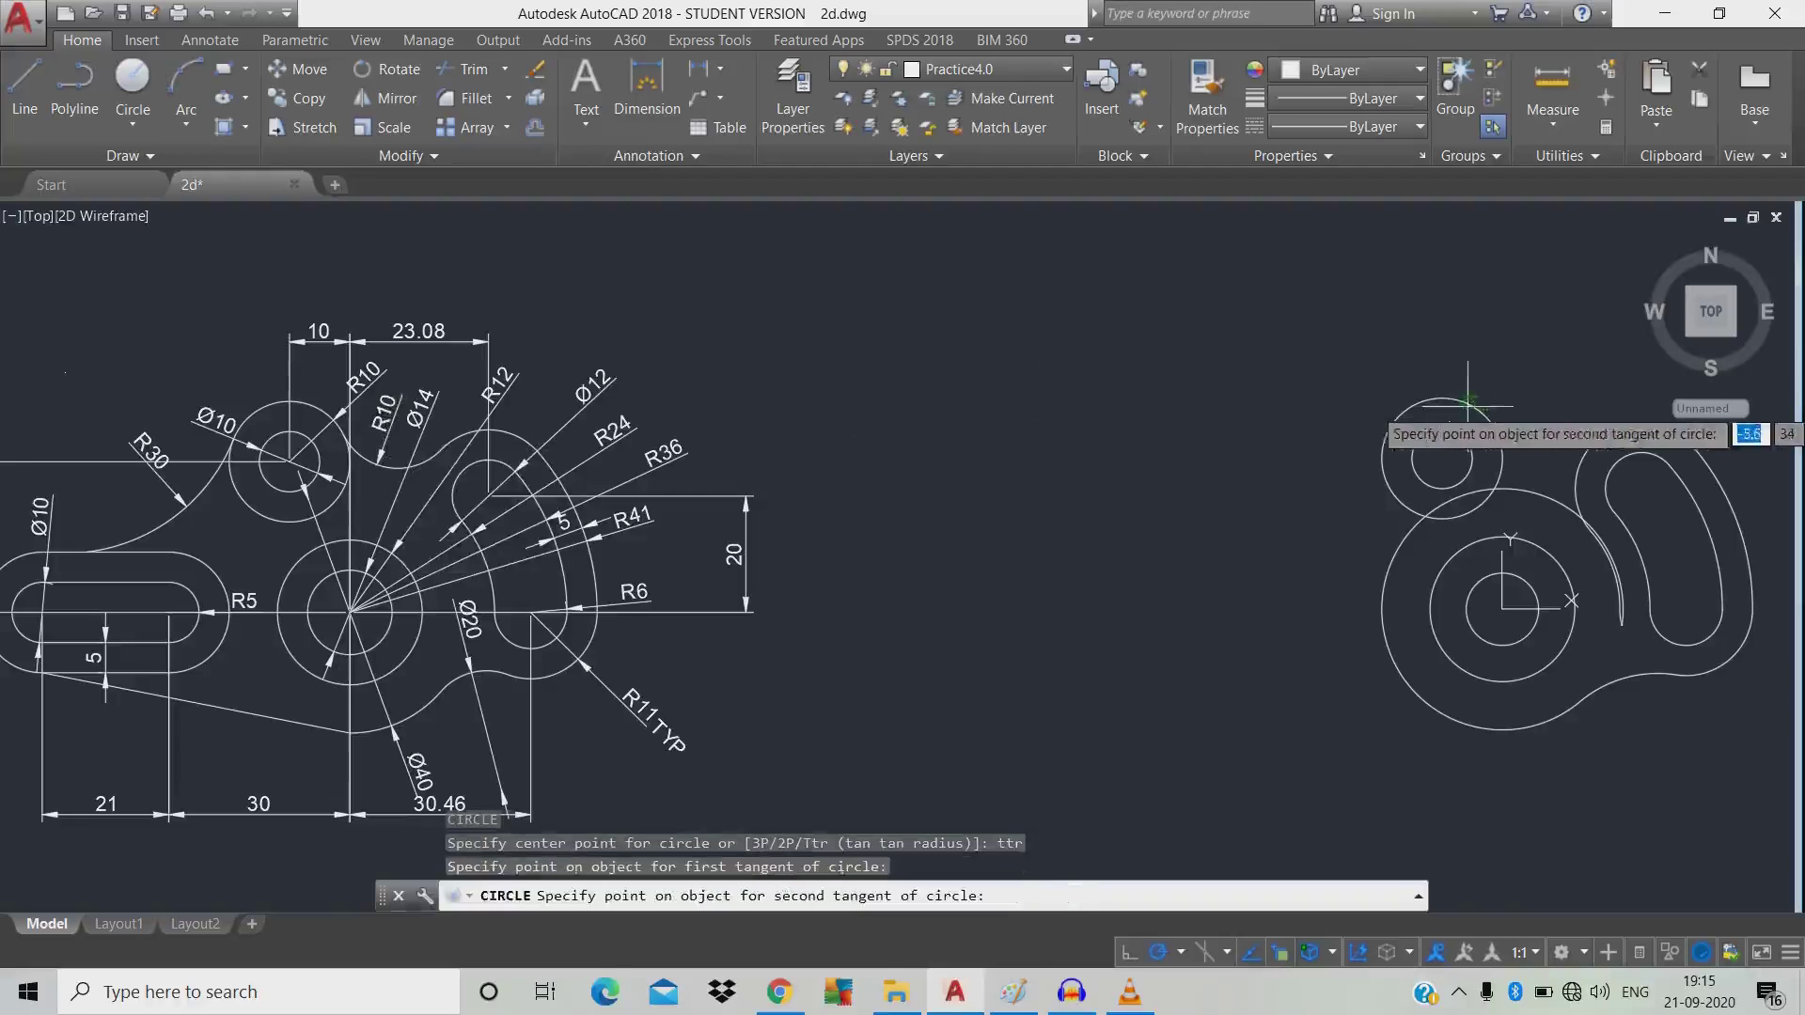
click(1620, 424)
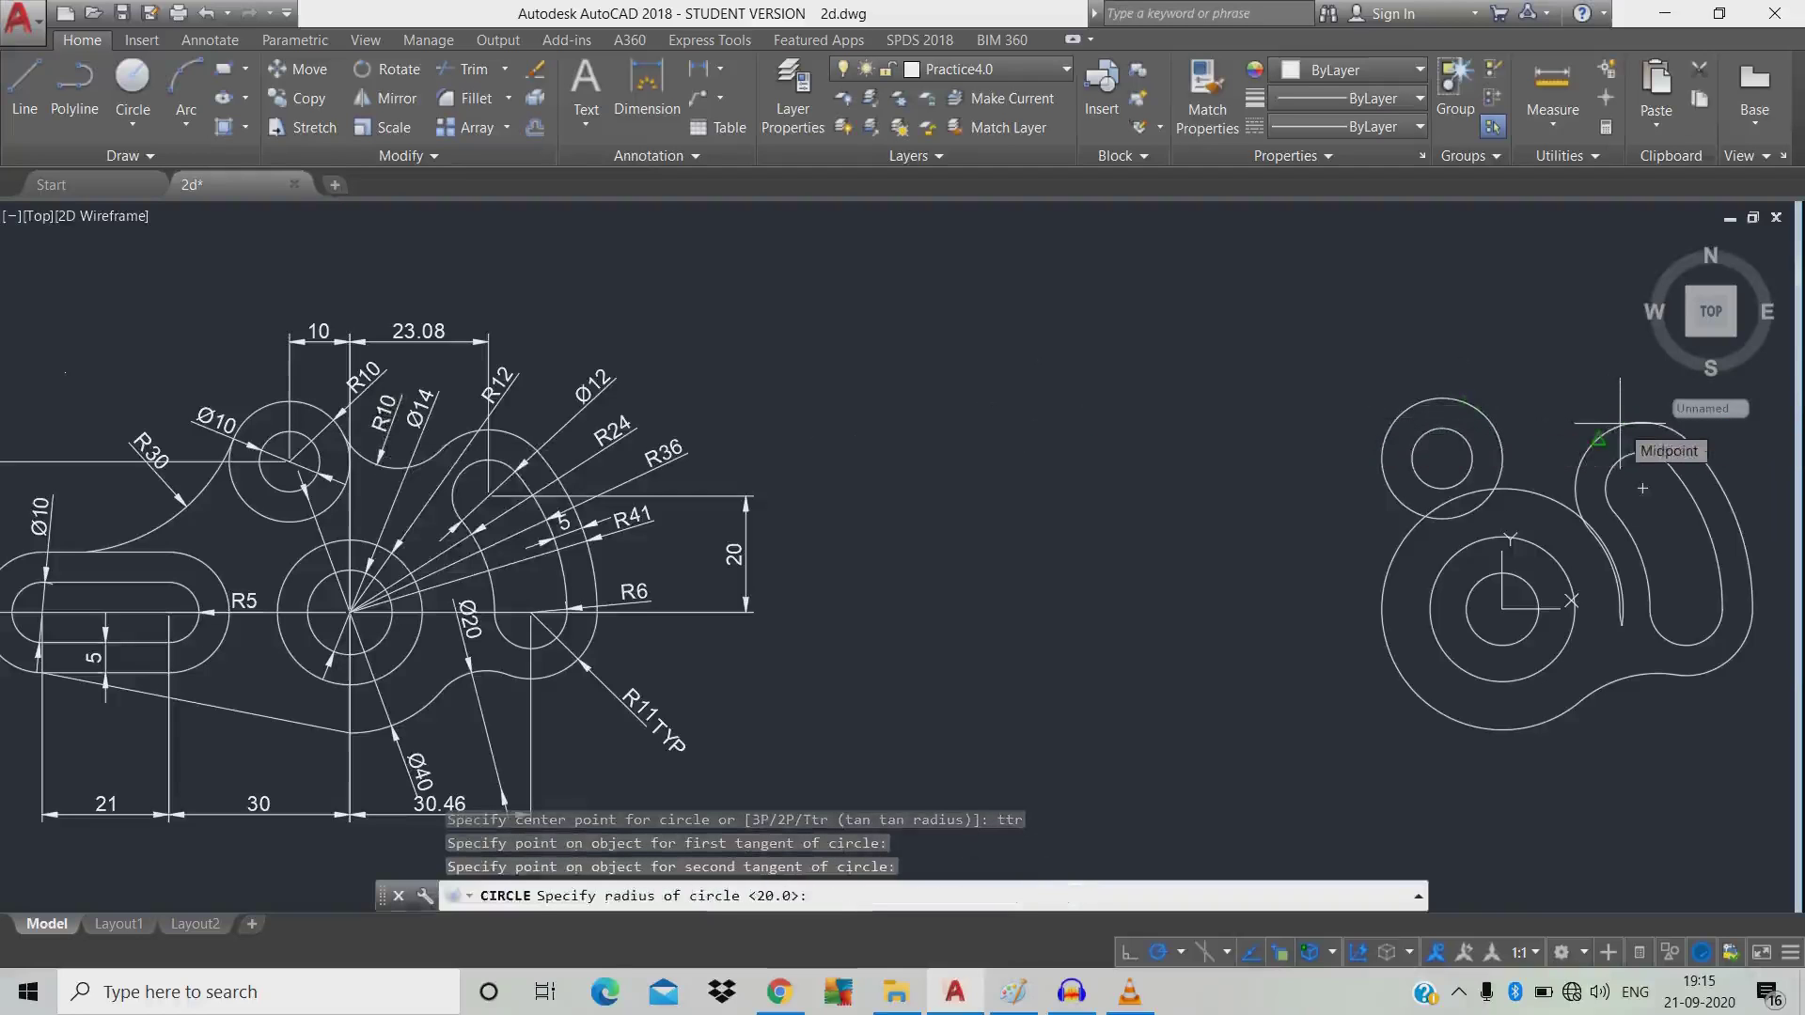
text(10)
key(Return)
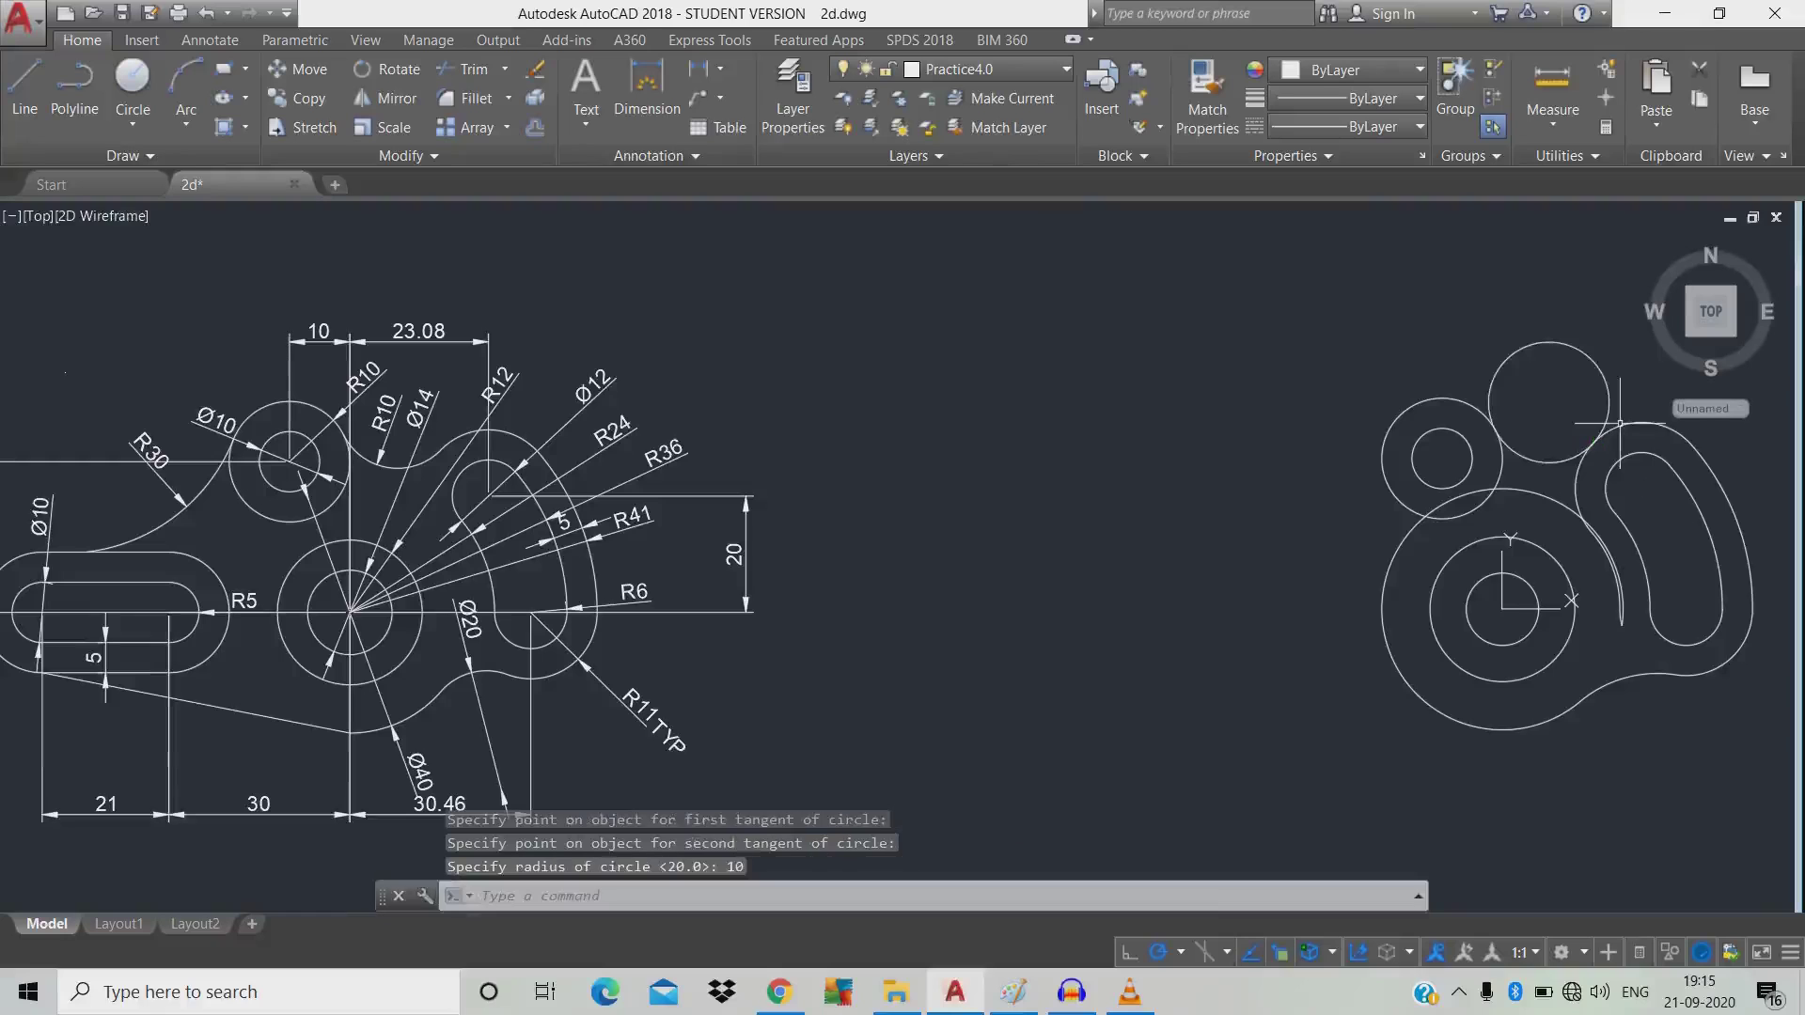
Trim away the unwanted part of the R10 circle.
text(tr)
key(Return)
key(Return)
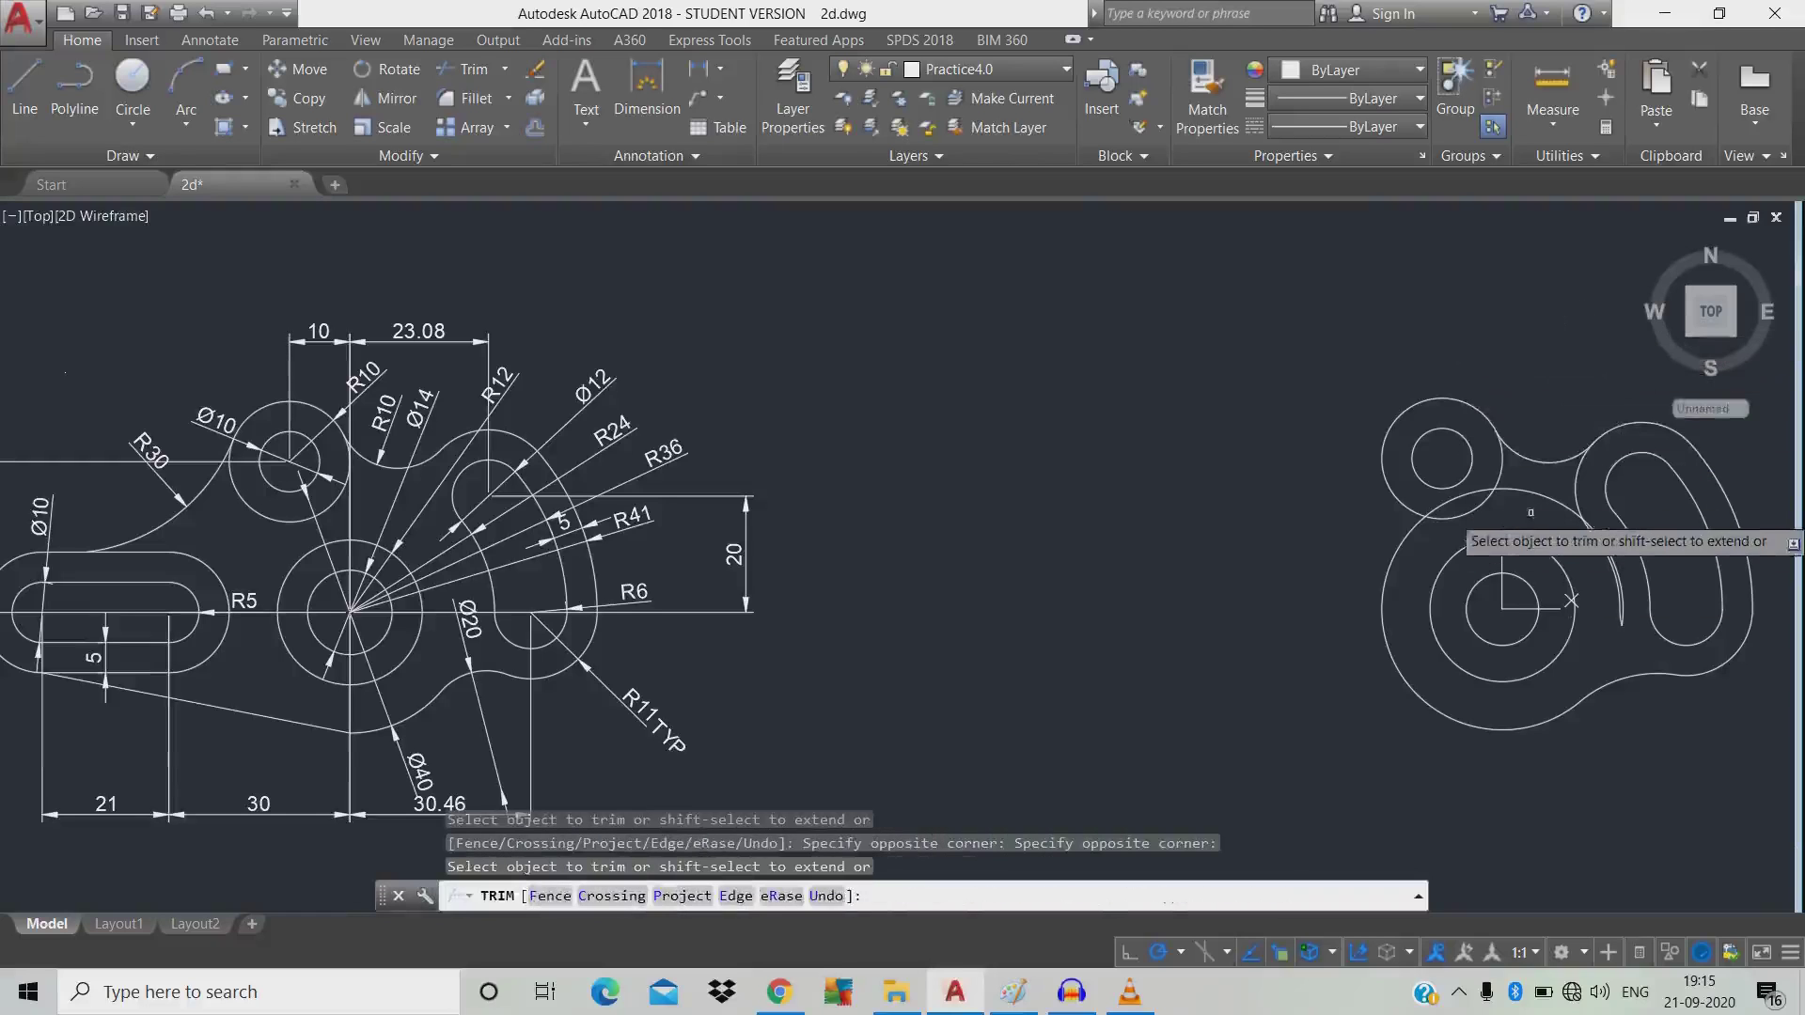
click(1574, 493)
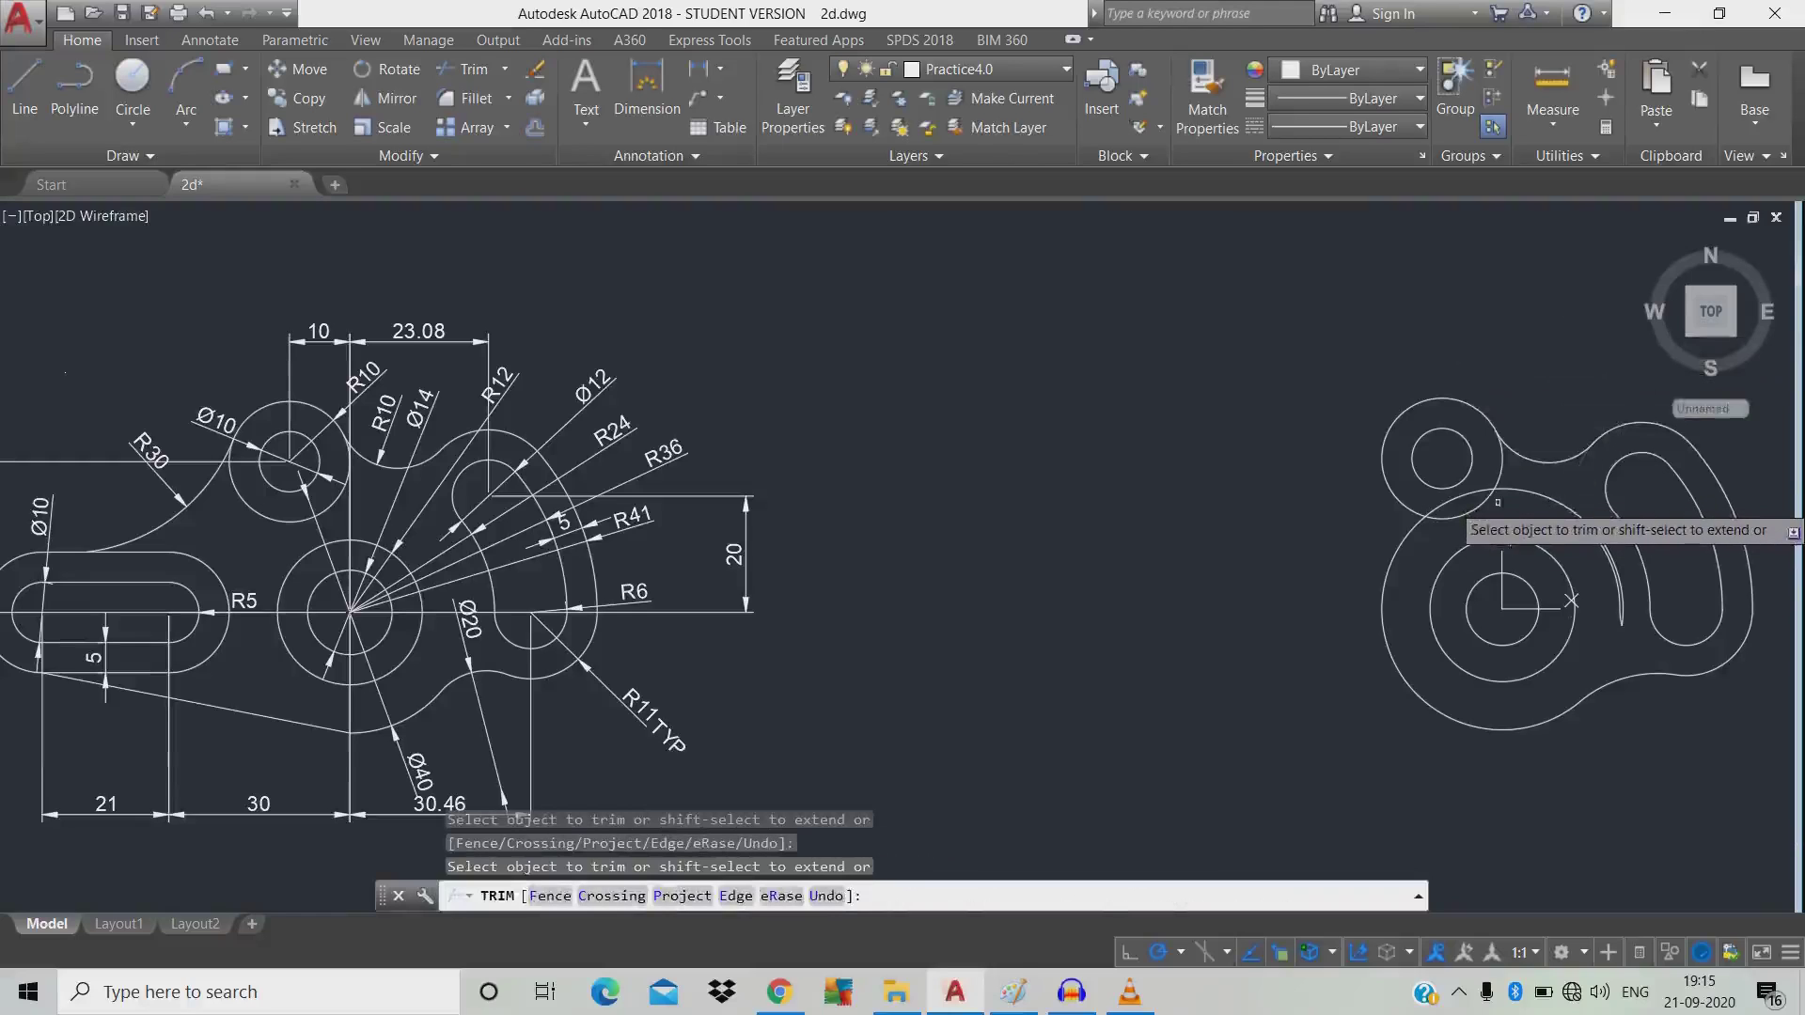
key(Escape)
Erase the two leftover arc pieces between the circles and the slot.
click(1558, 500)
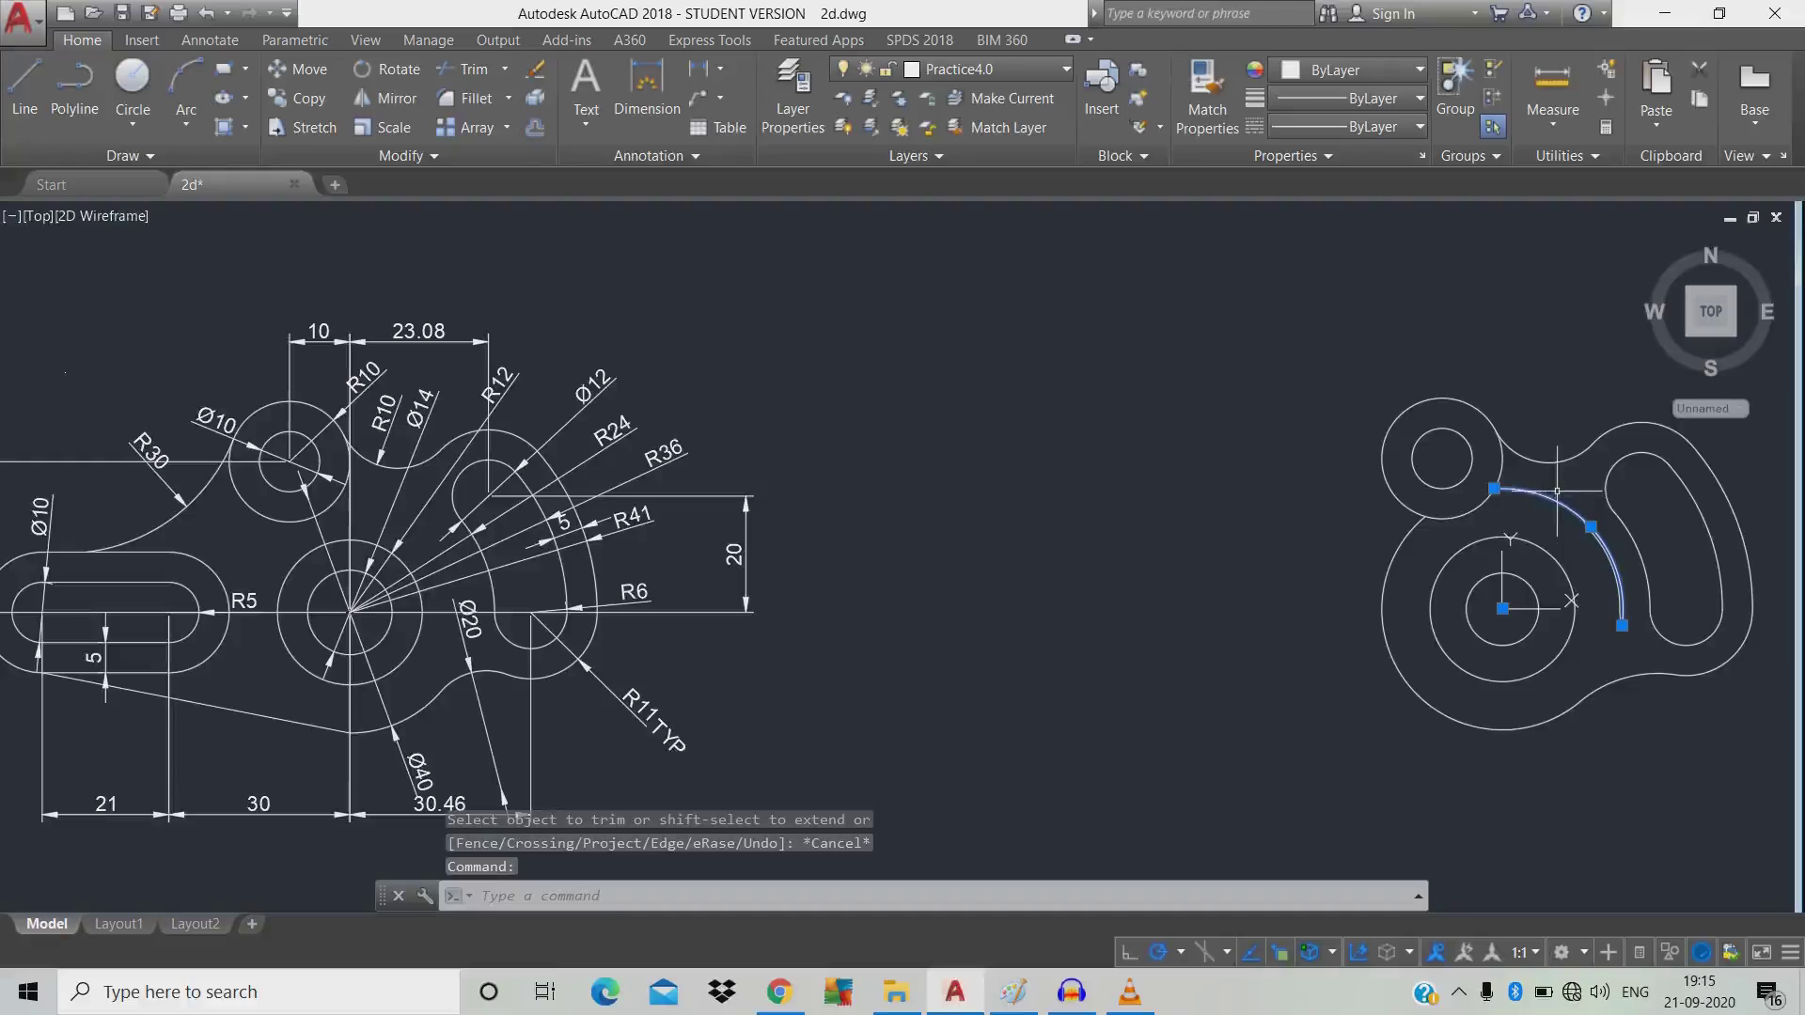
key(Return)
click(1611, 566)
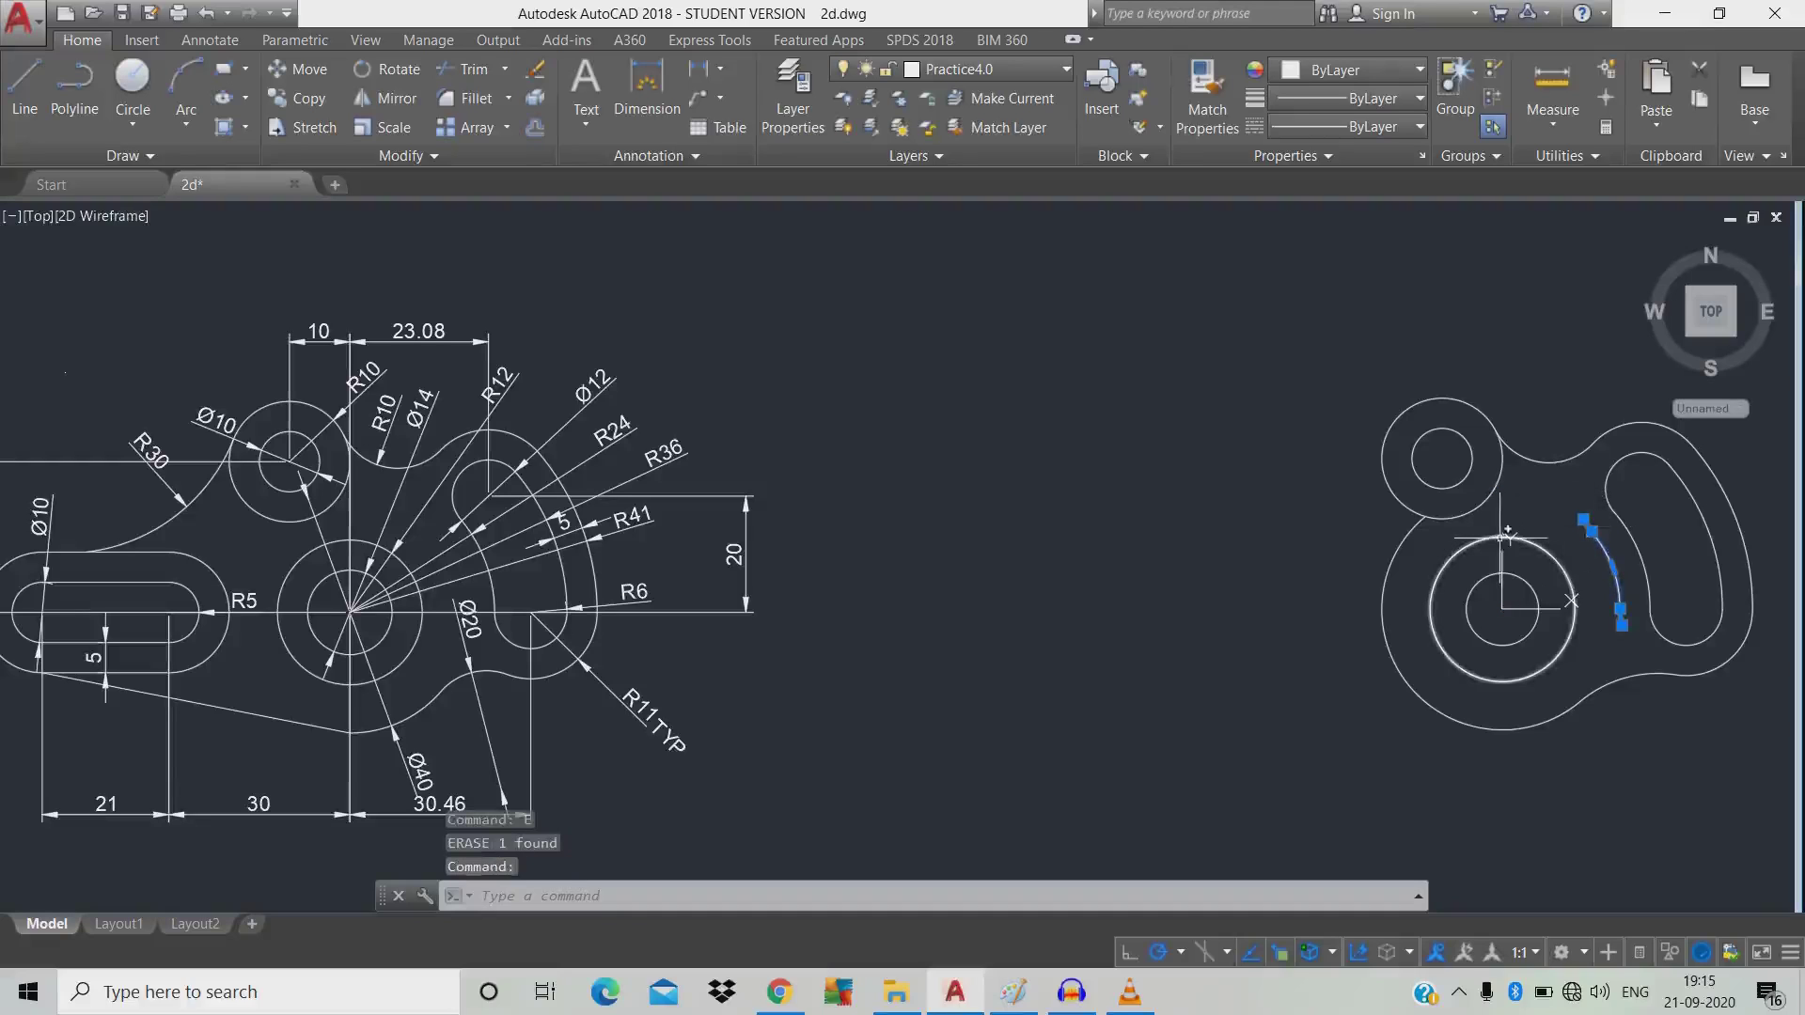
text(e)
key(Return)
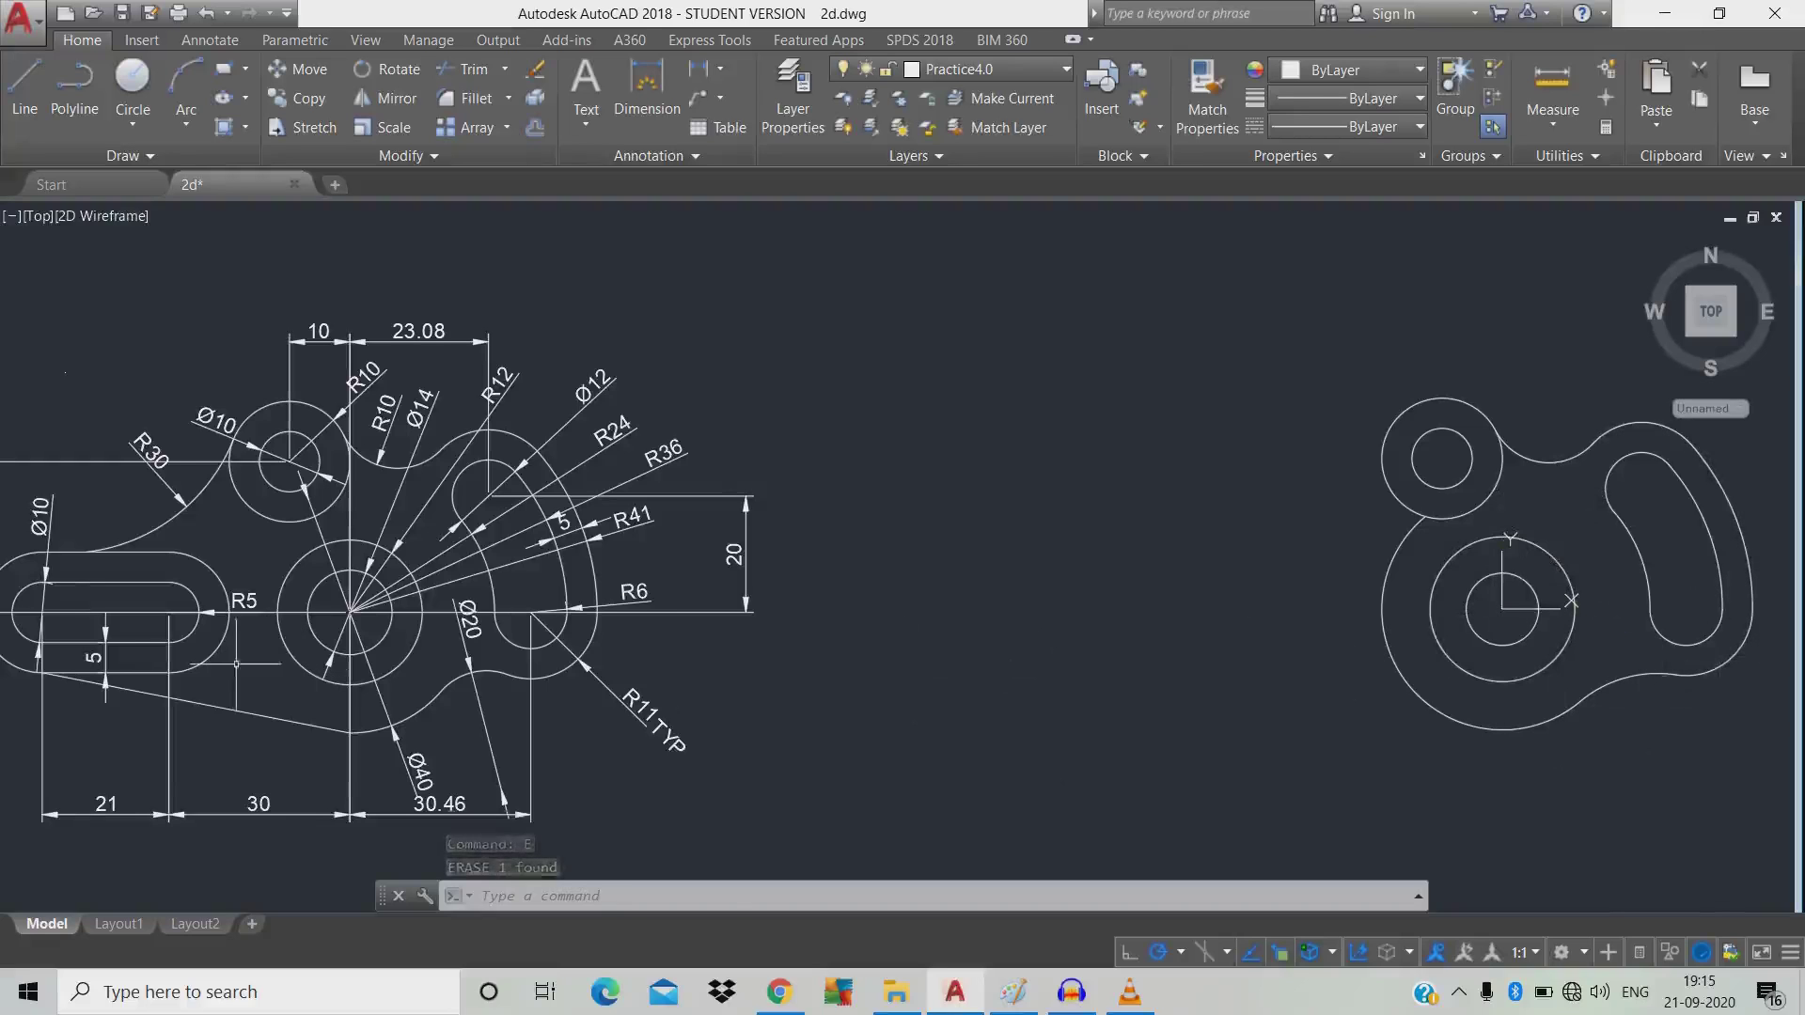
Draw a diameter 10 circle centred at -30,0, left of the central rings.
scroll(243, 646, up, 1)
scroll(243, 645, down, 1)
scroll(242, 645, down, 1)
scroll(243, 646, up, 1)
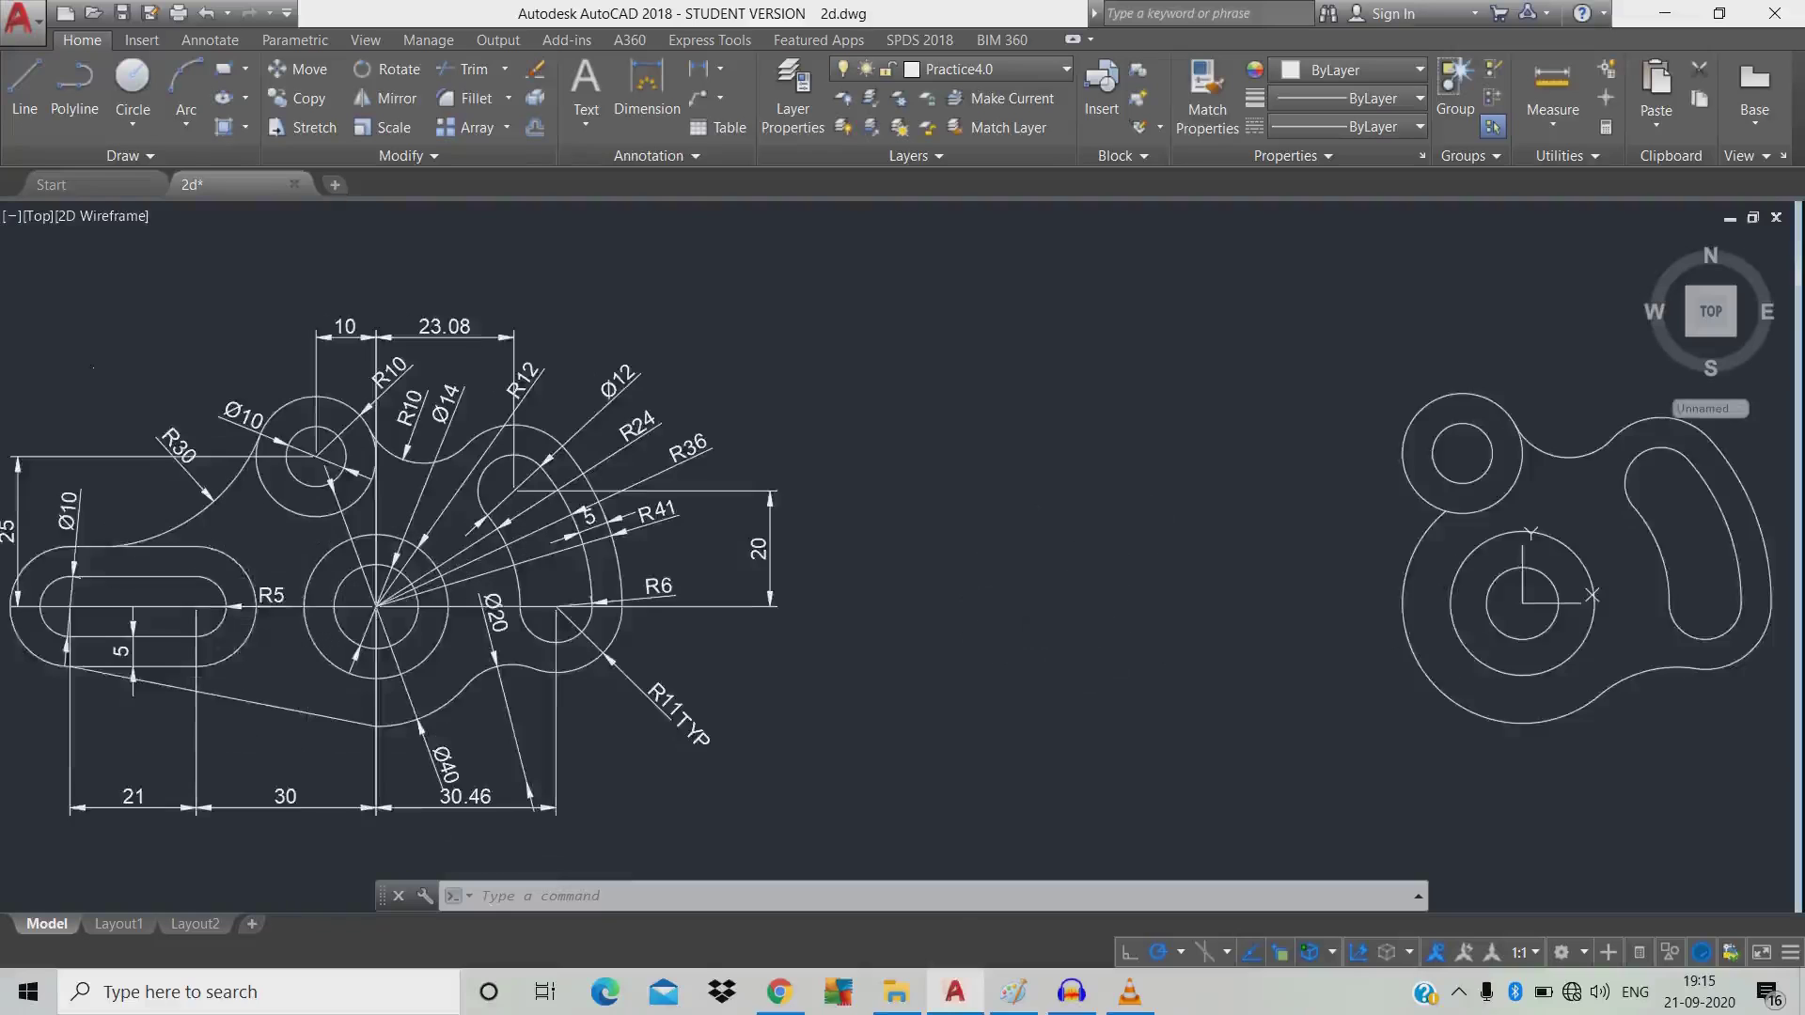
middle_drag(240, 646, 257, 649)
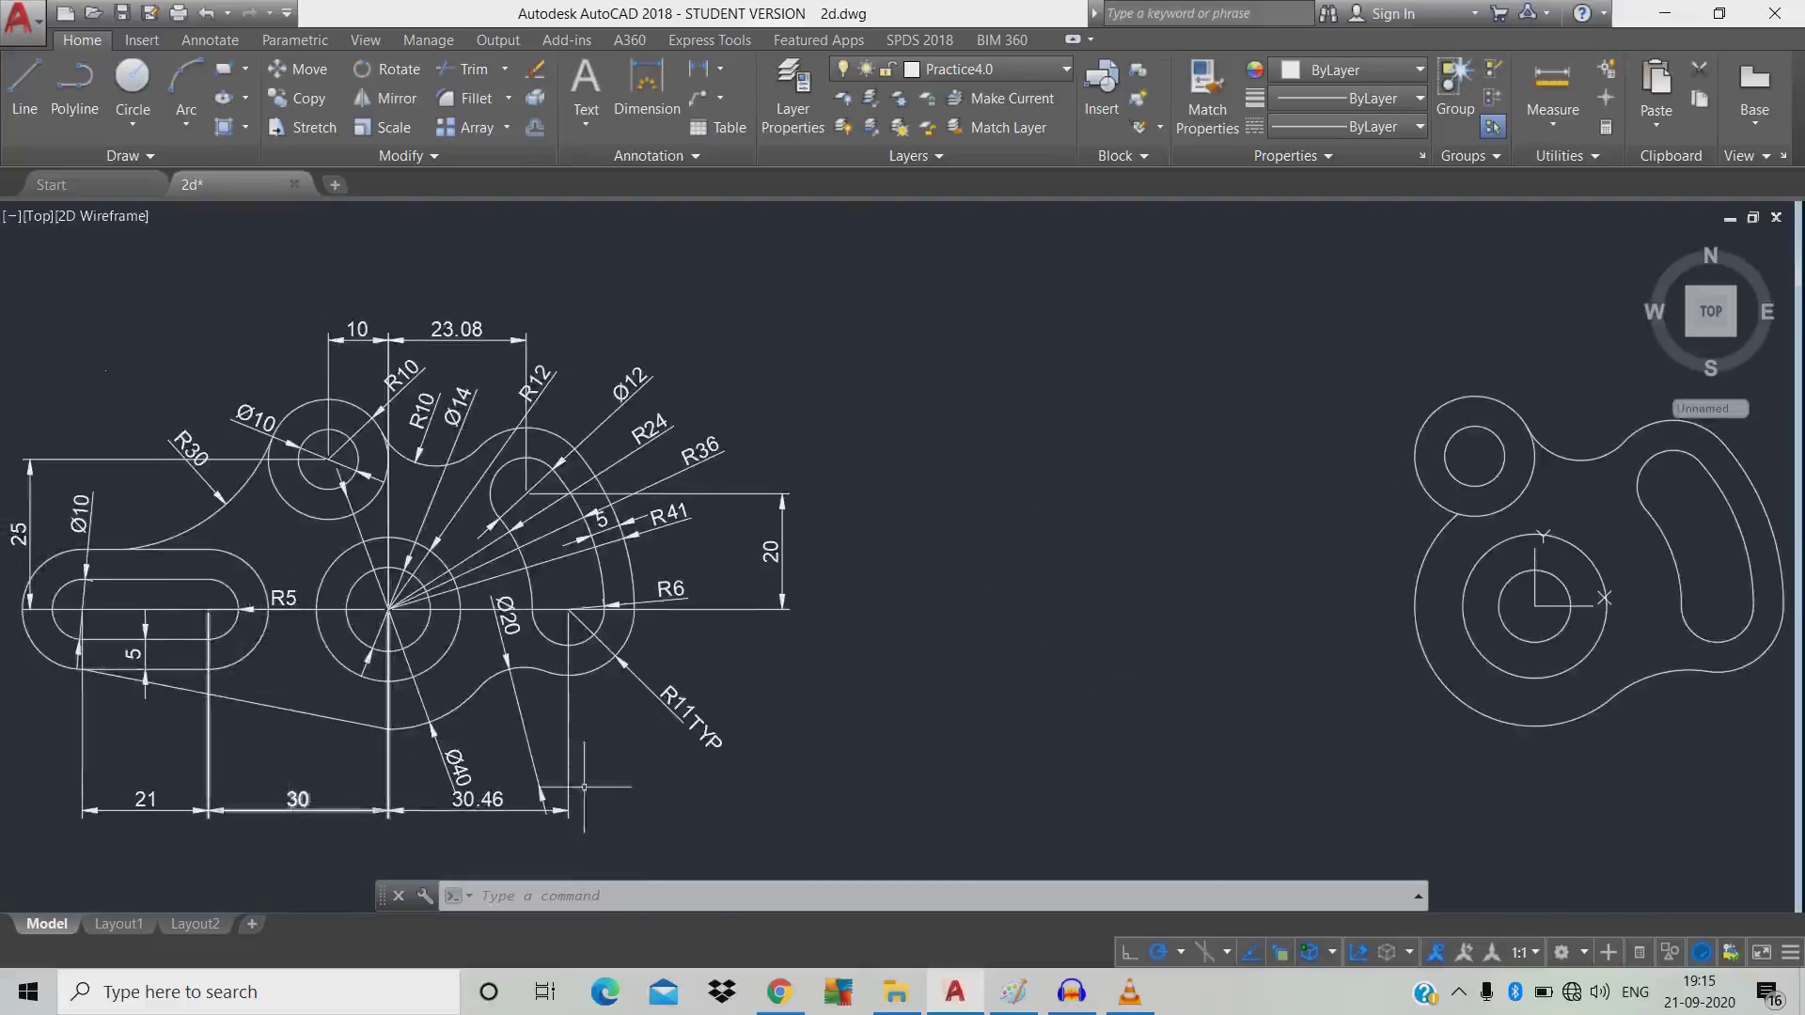
key(Return)
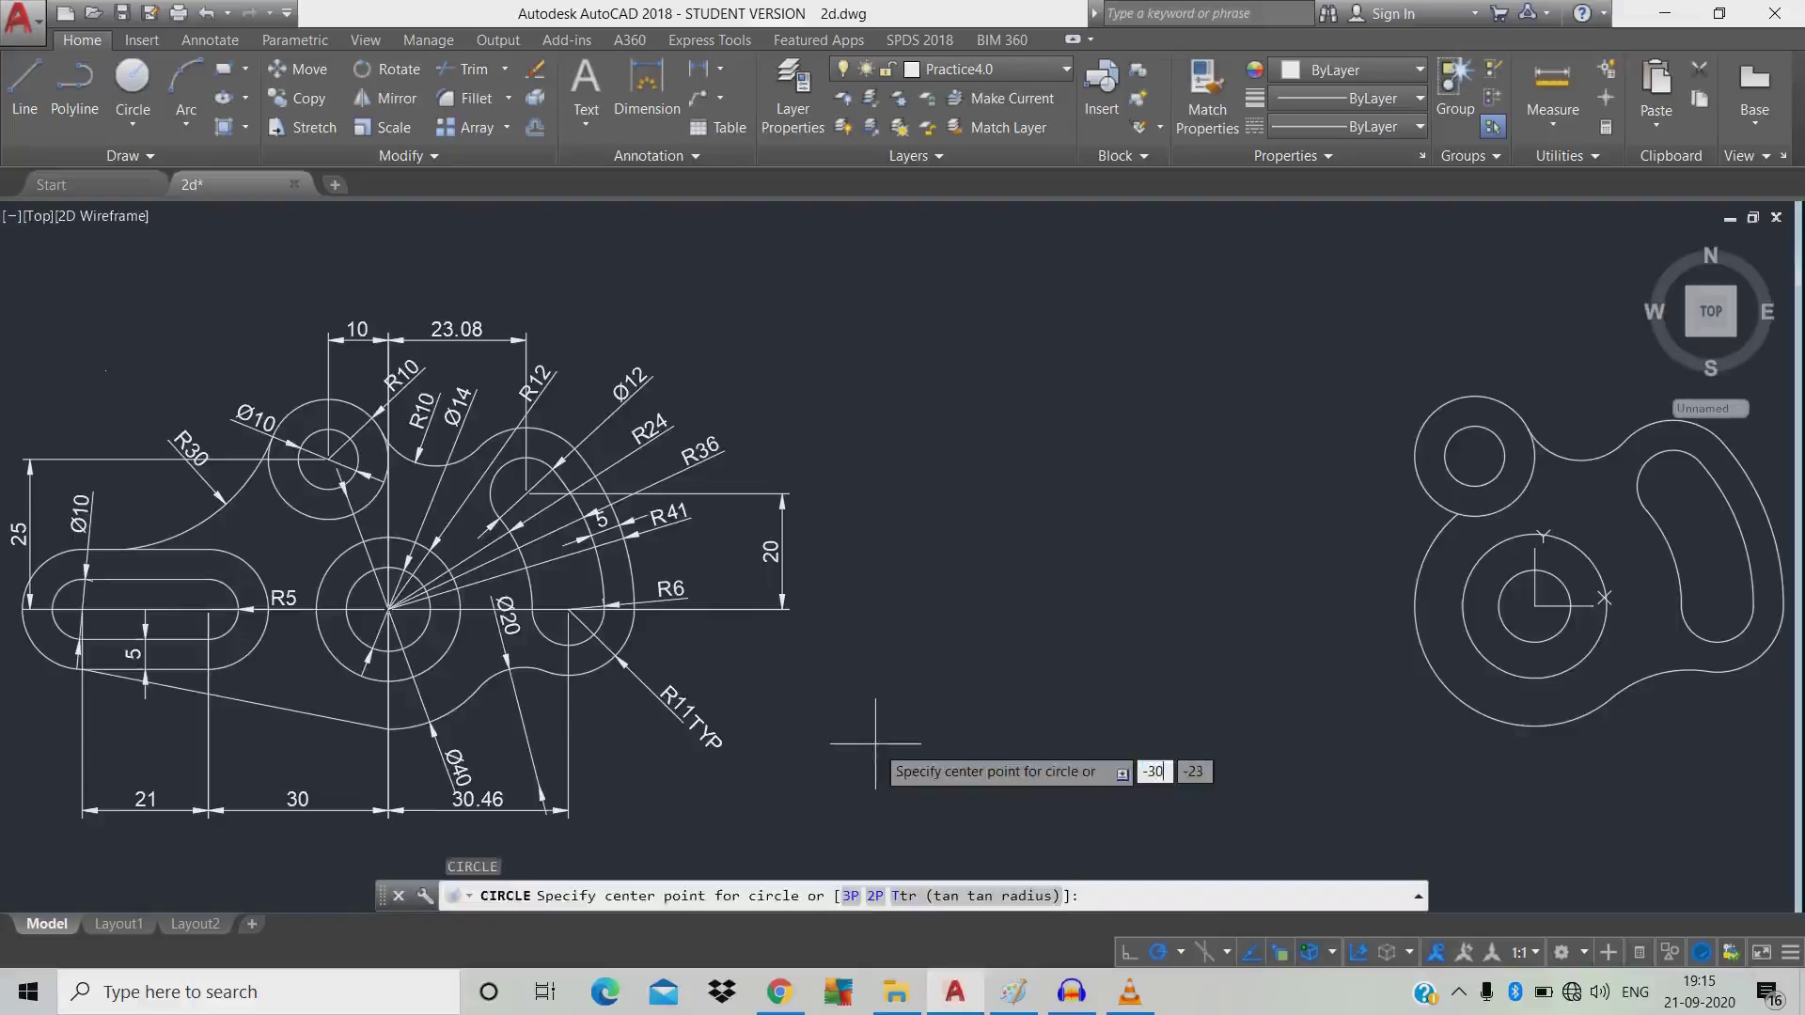
key(Tab)
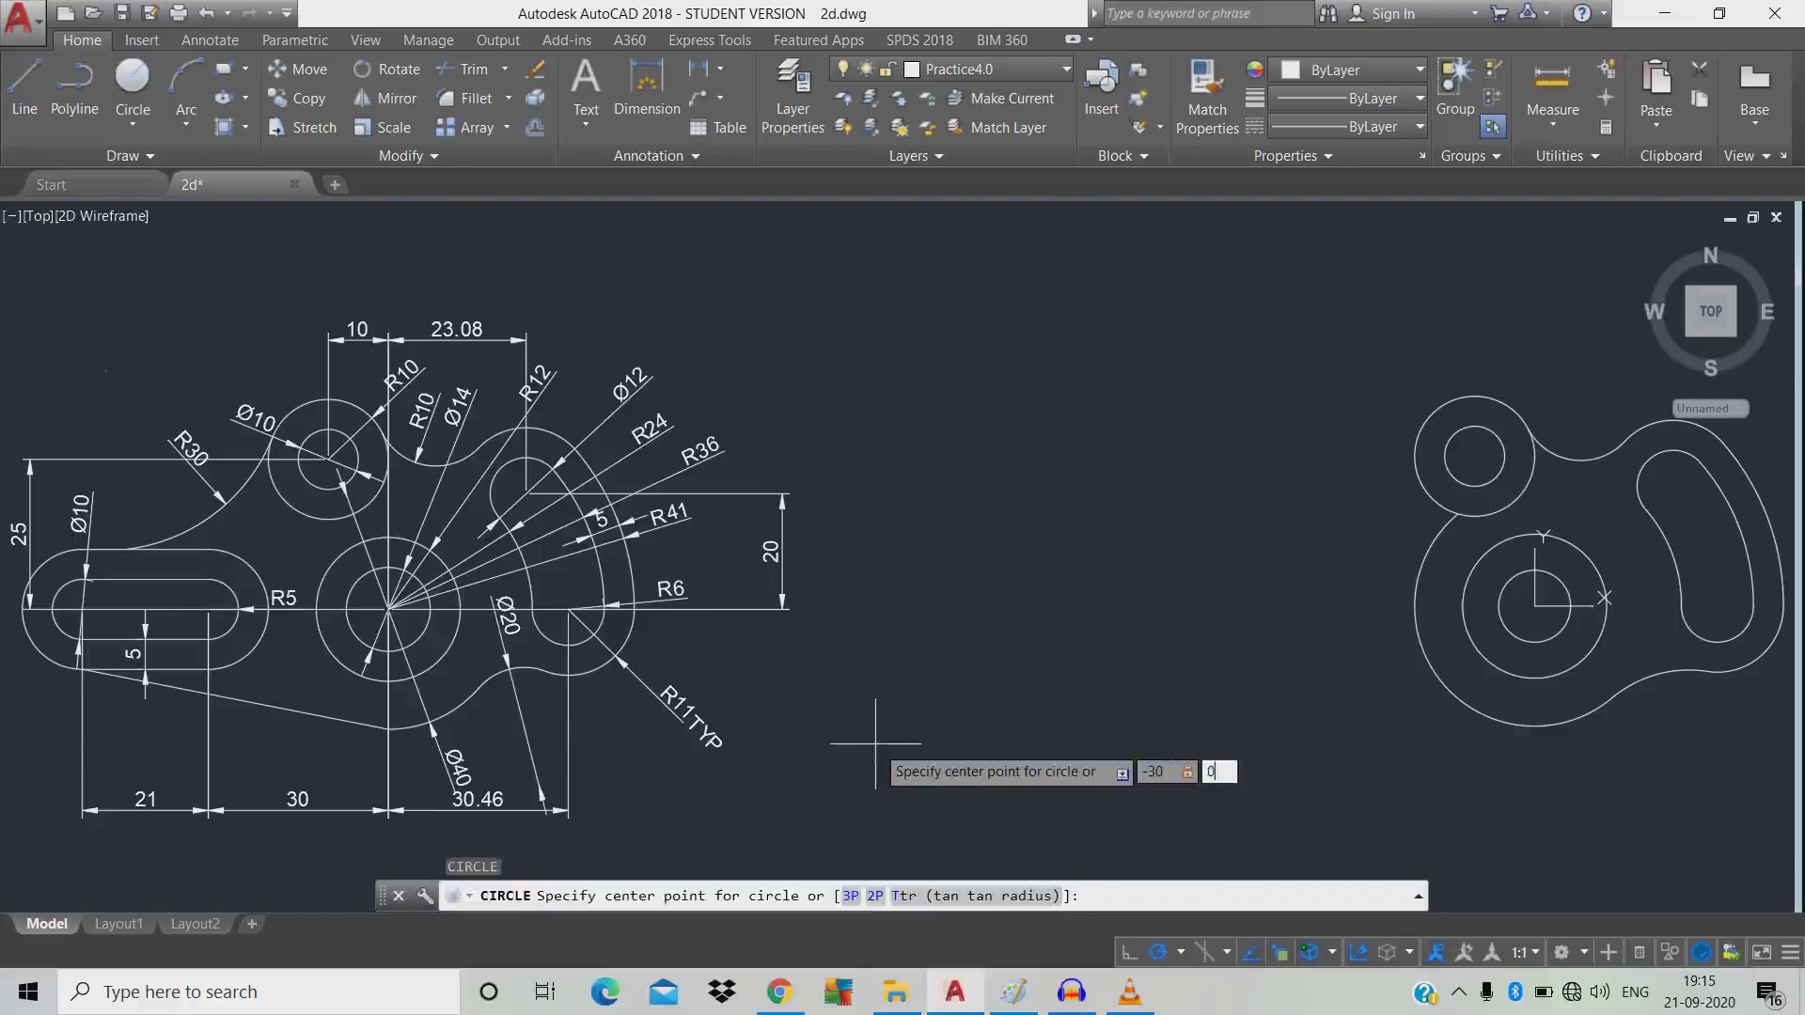
key(Return)
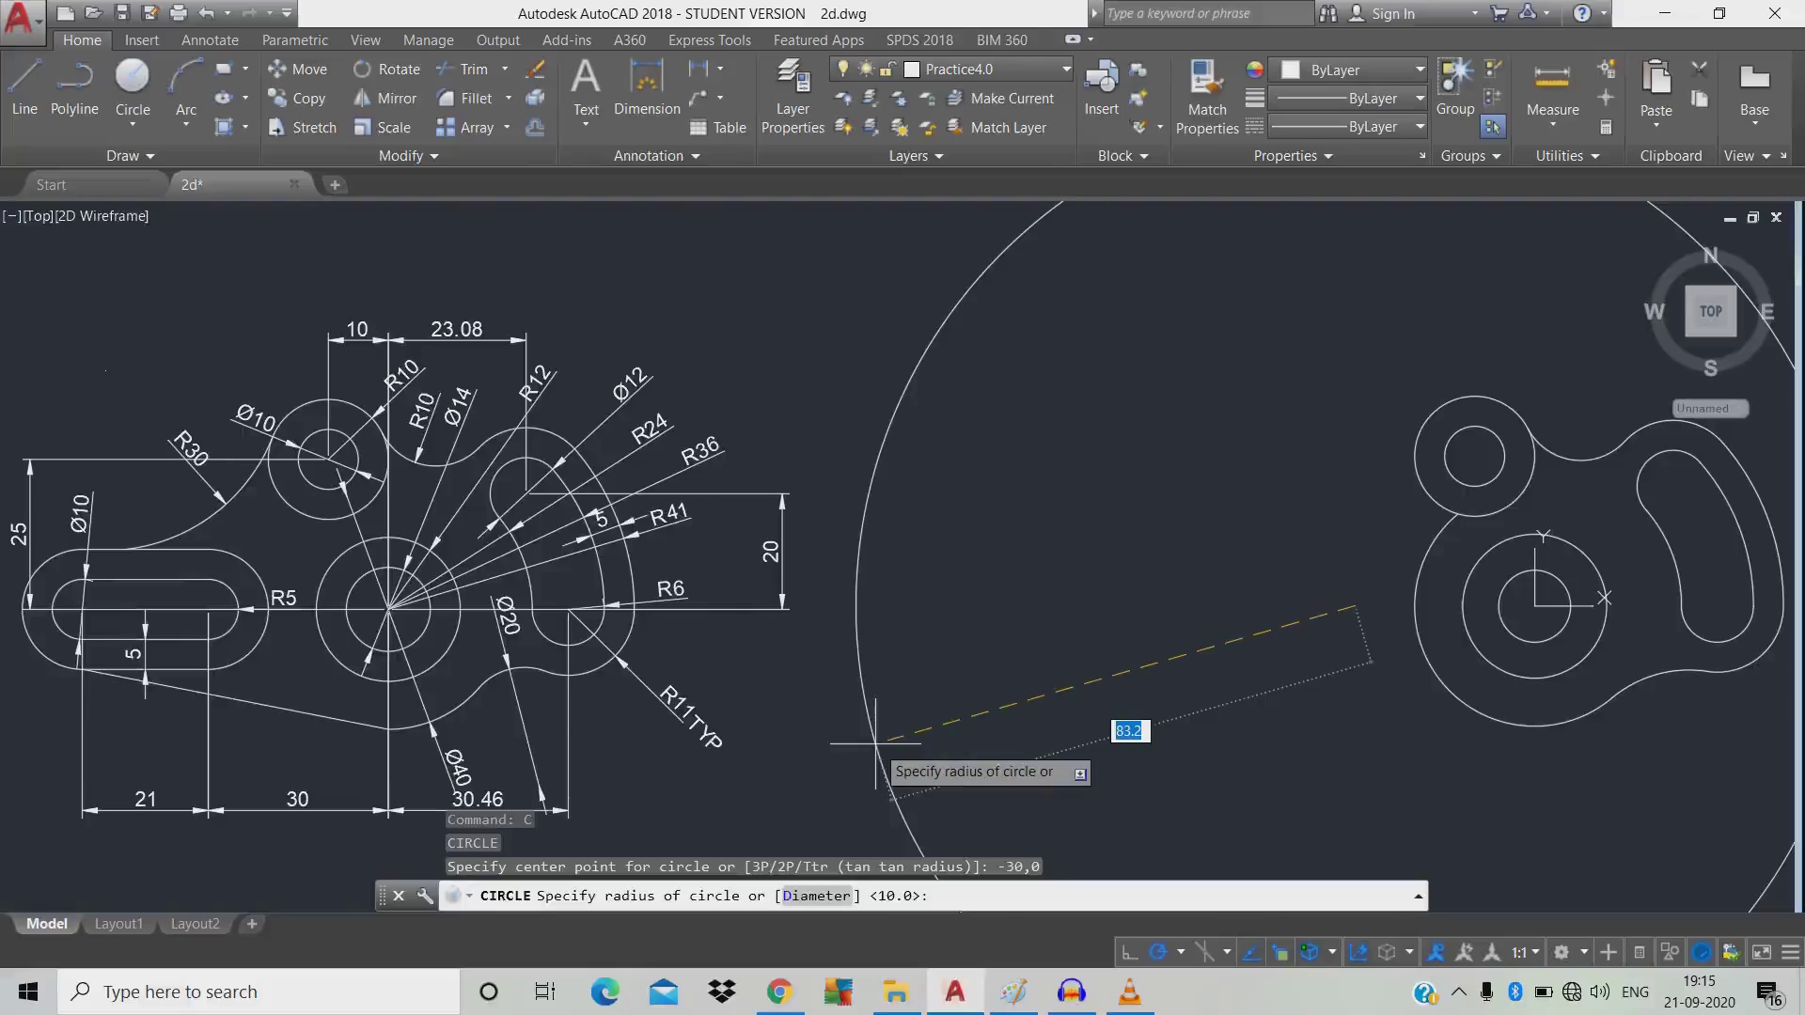
text(d)
key(Return)
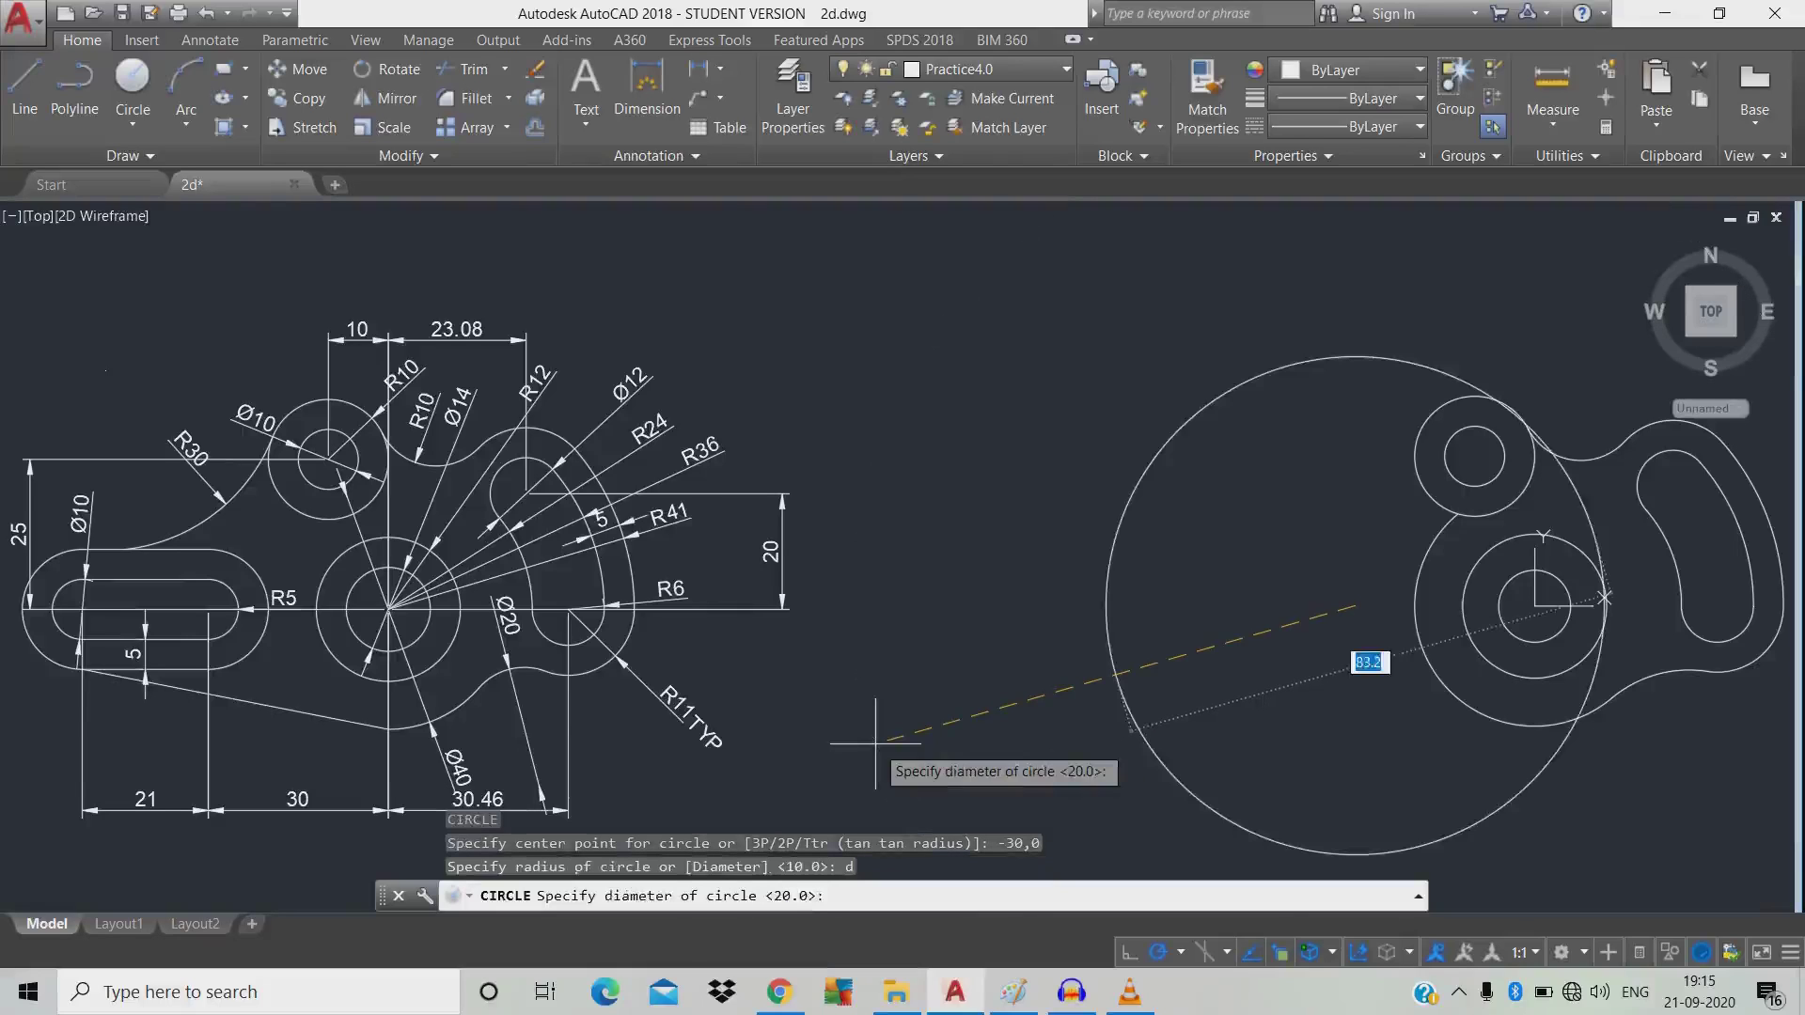
key(Return)
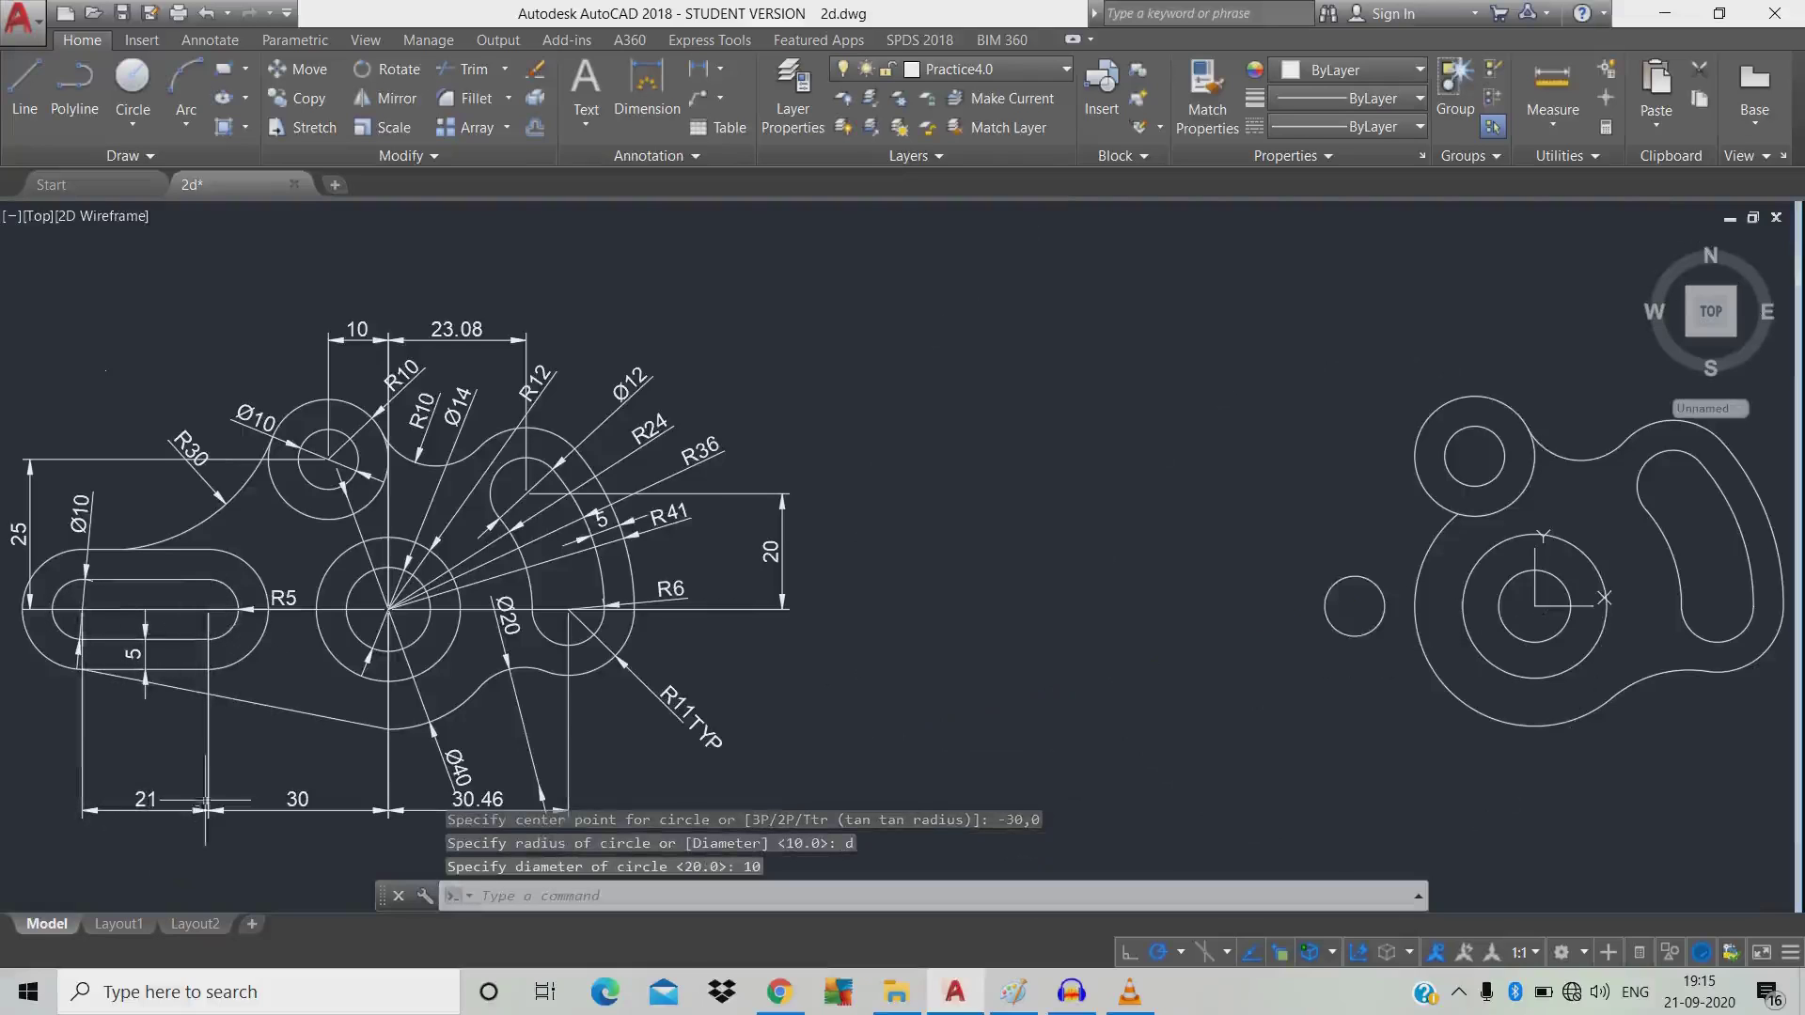
text(ct o)
key(Return)
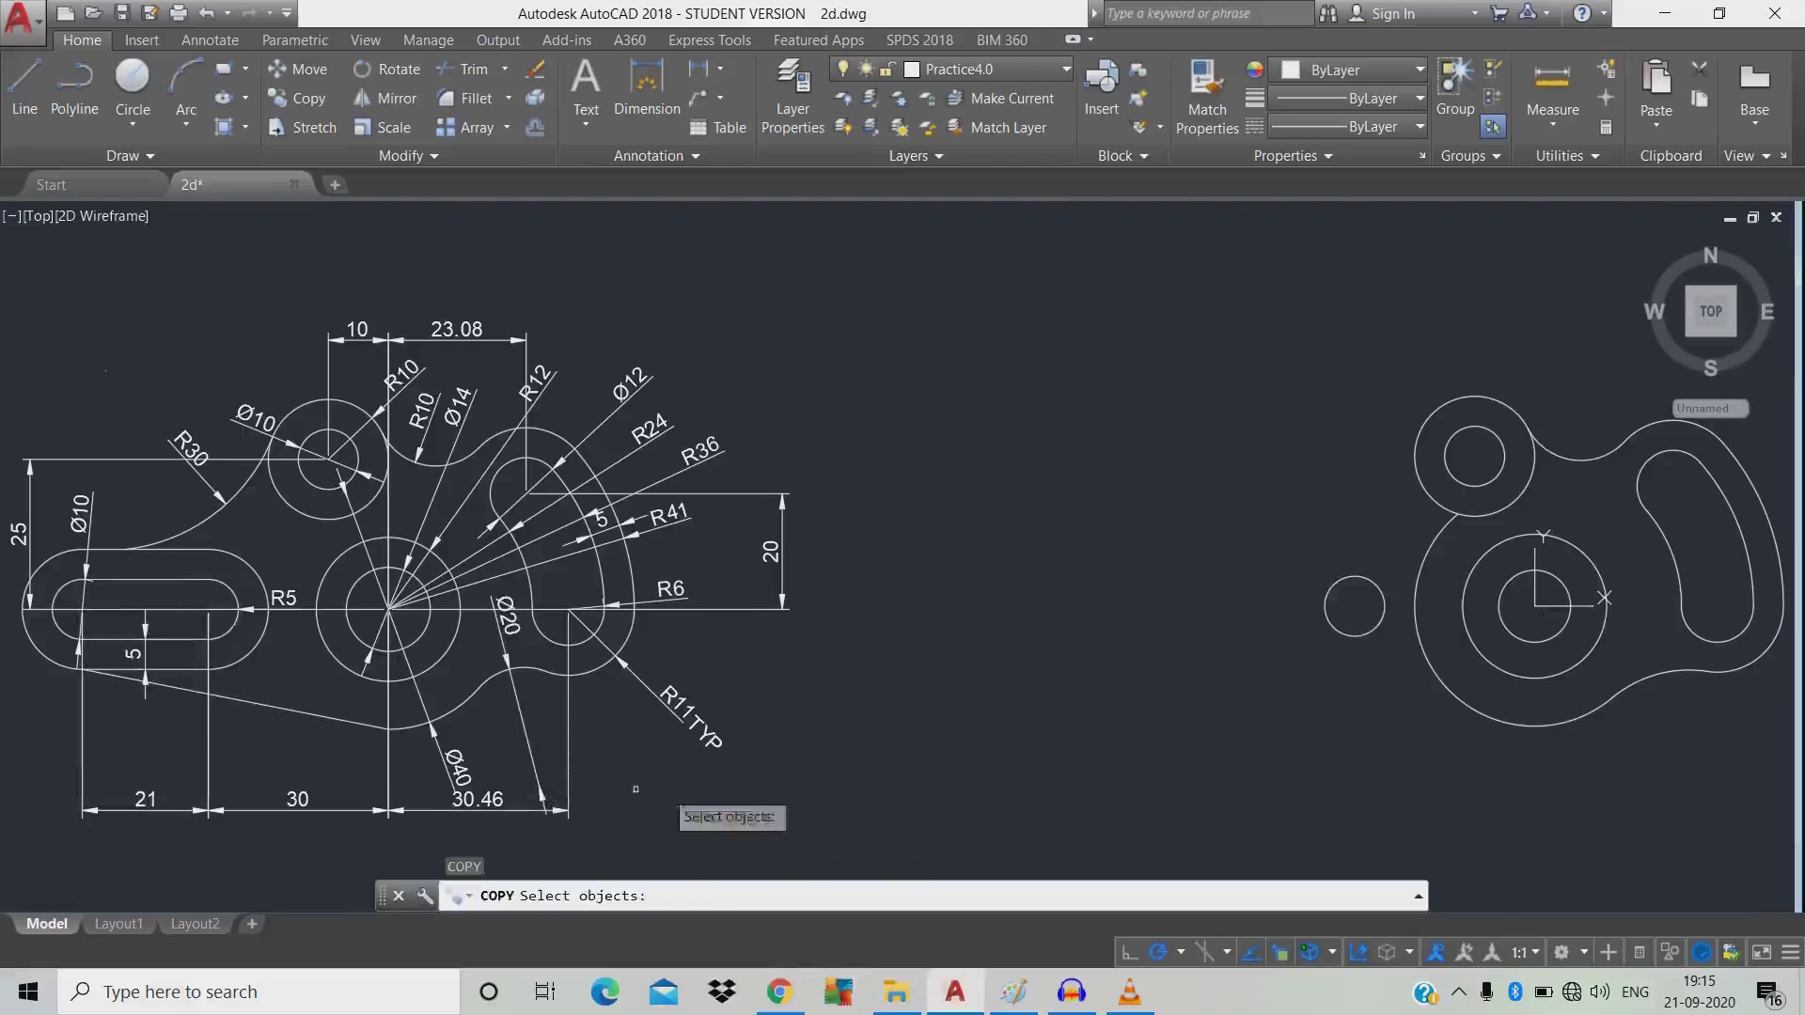
Copy the Ø10 circle 21 units to the left.
click(1372, 632)
key(Return)
click(1318, 727)
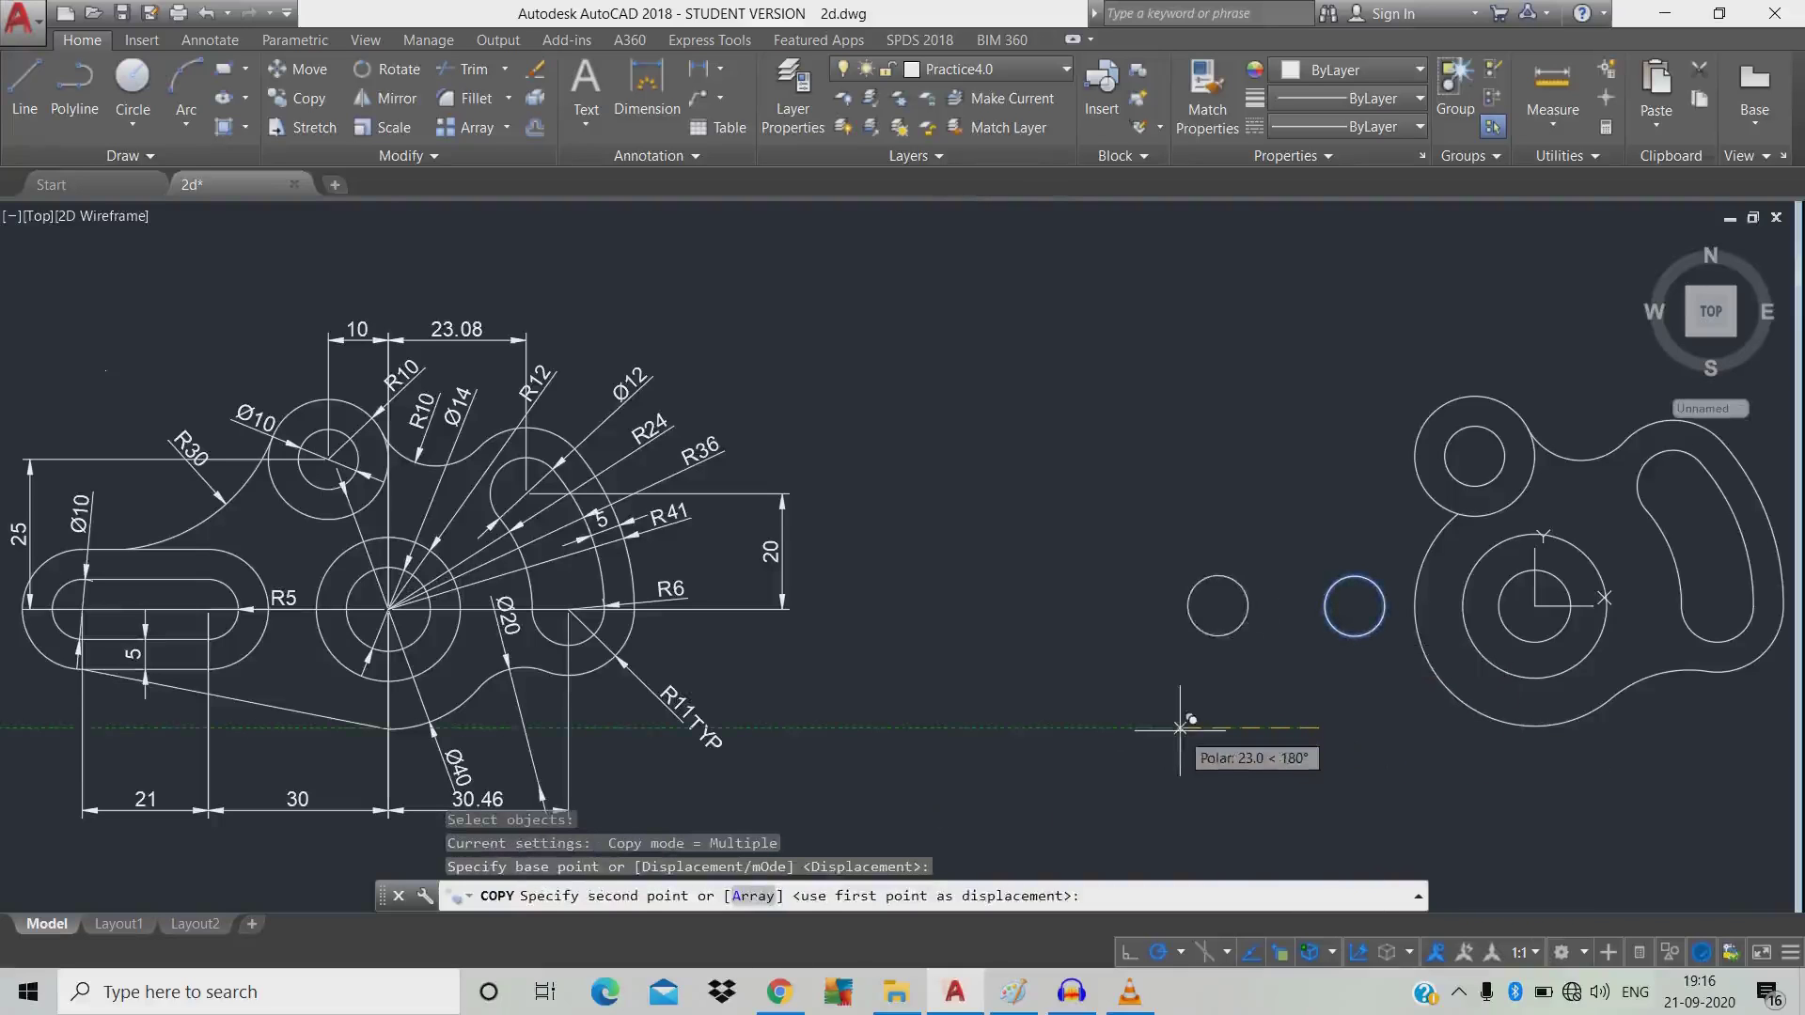
text(21)
key(Return)
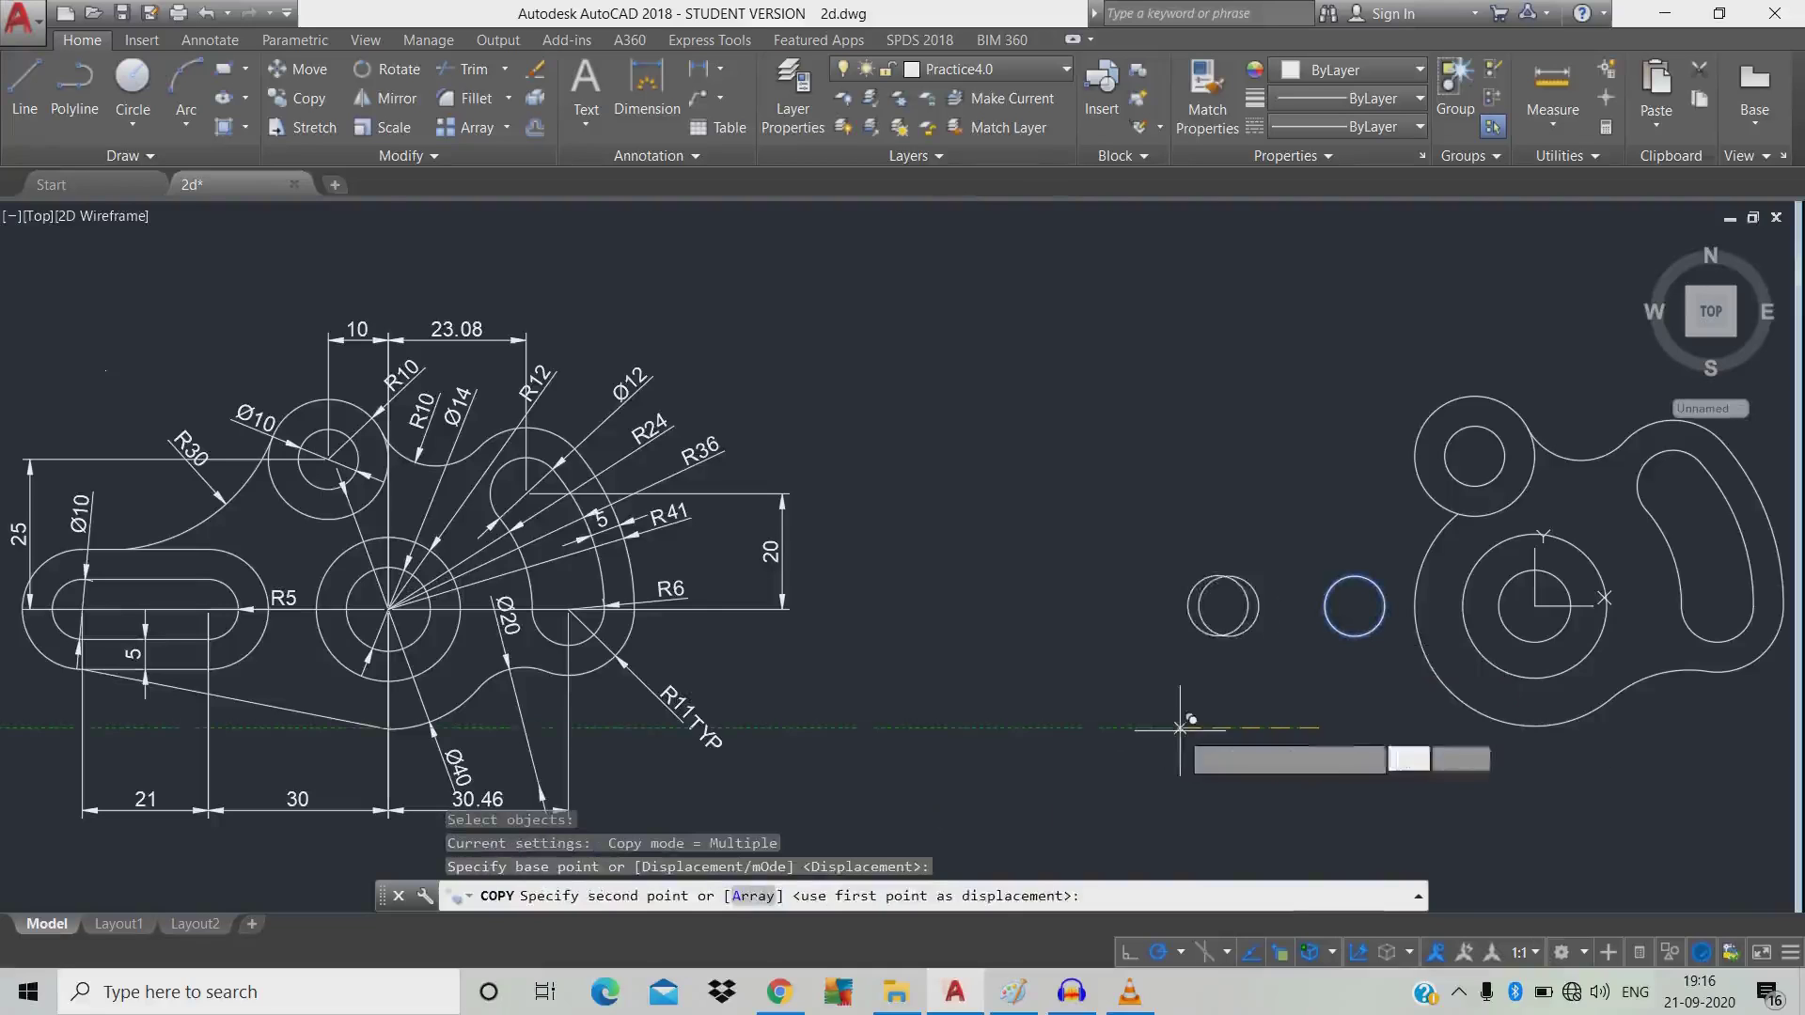
key(Escape)
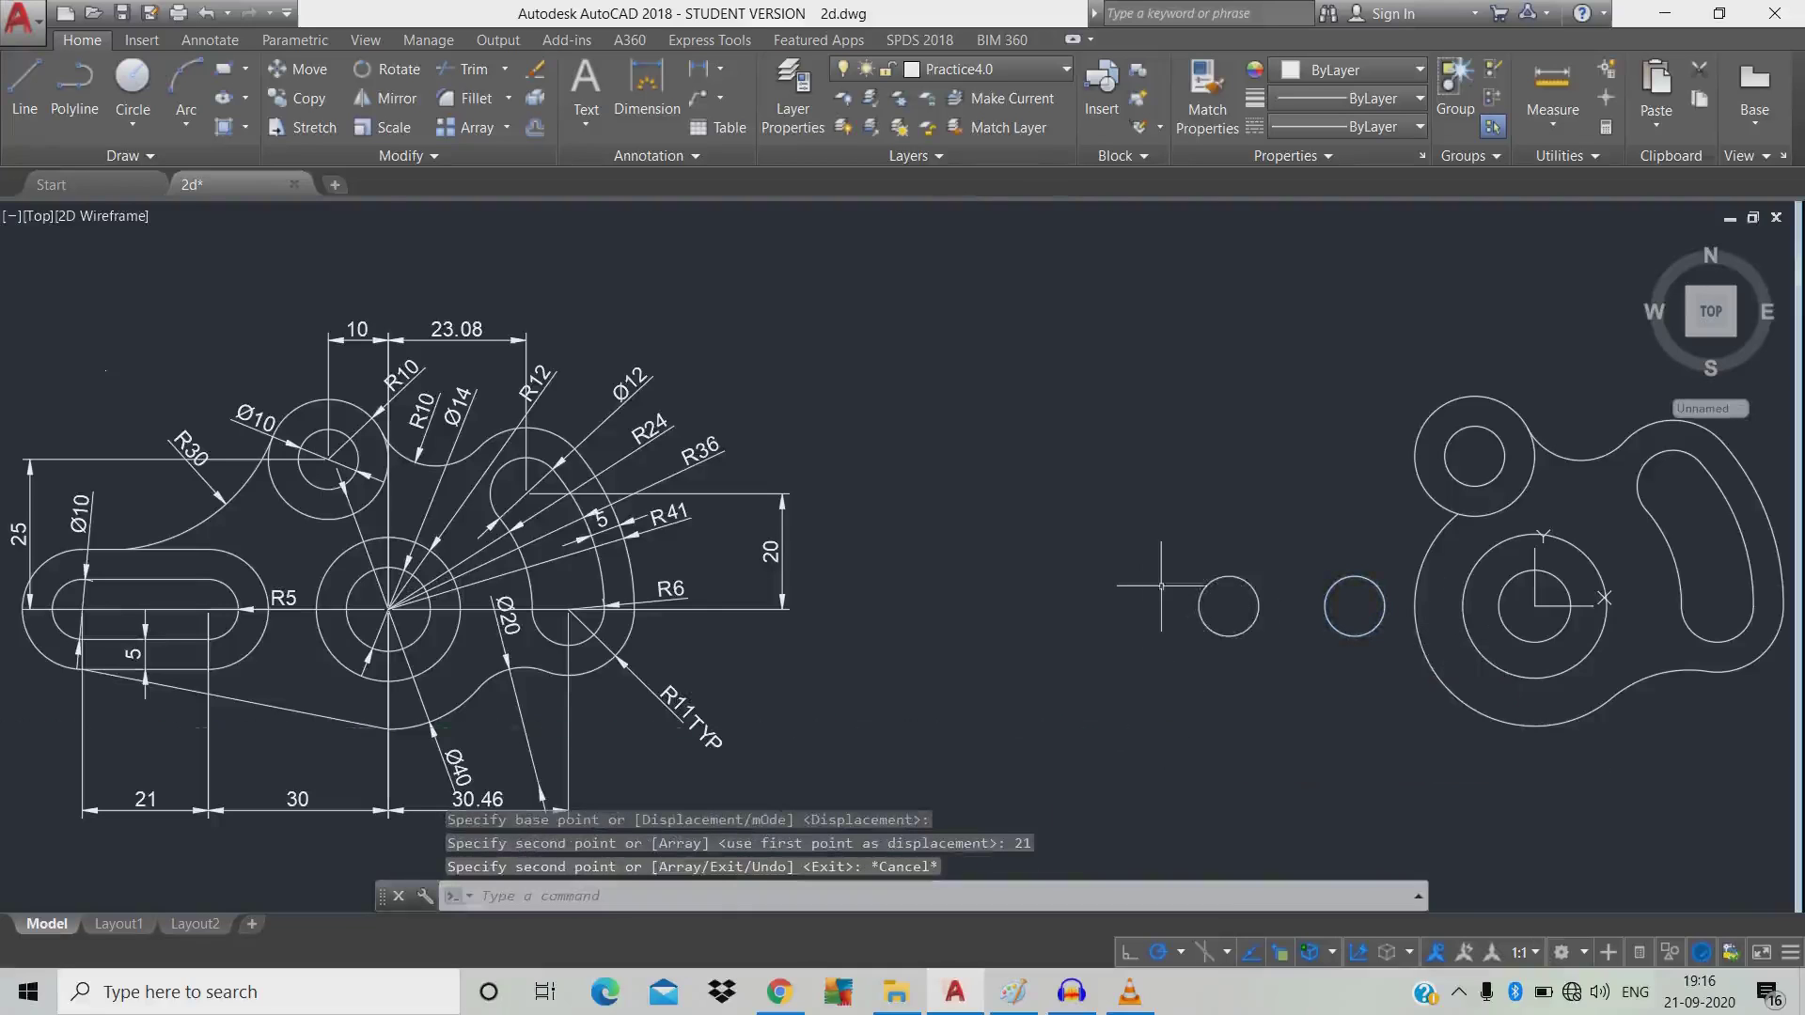
text(l)
key(Return)
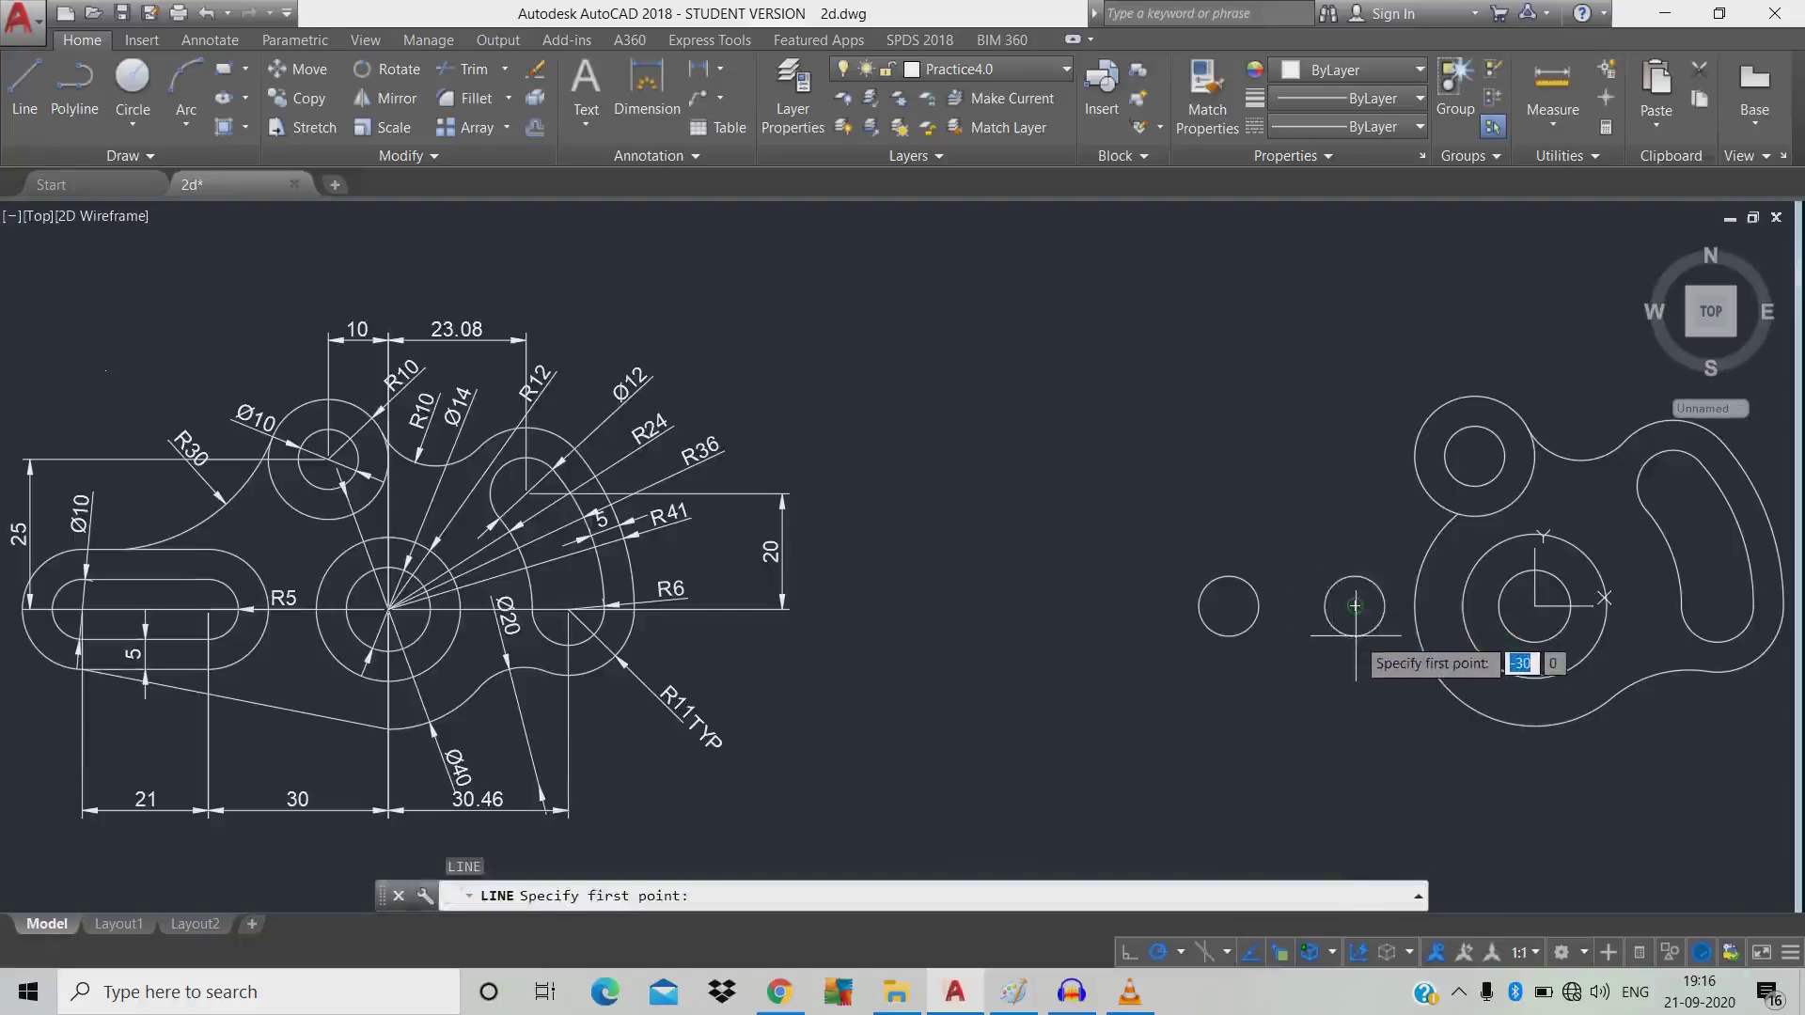
key(Escape)
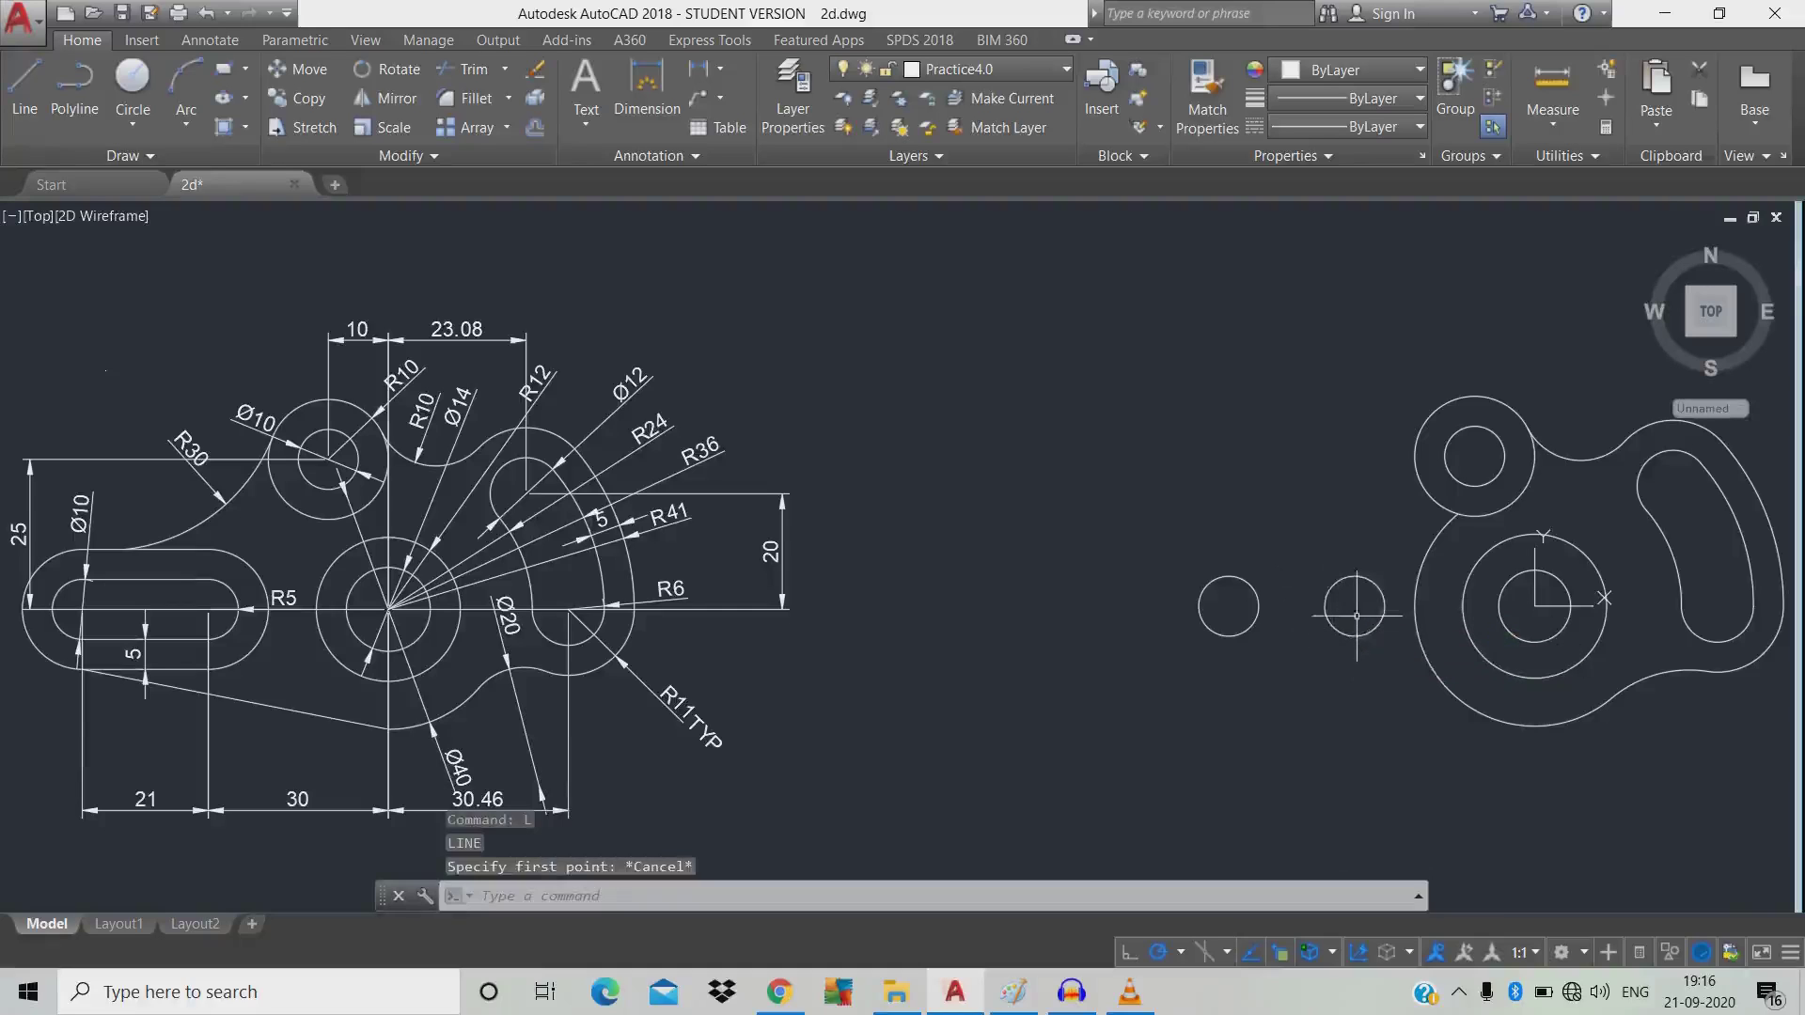
Add centre marks to the right and left Ø10 circles with CENTERMARK.
text(CEN)
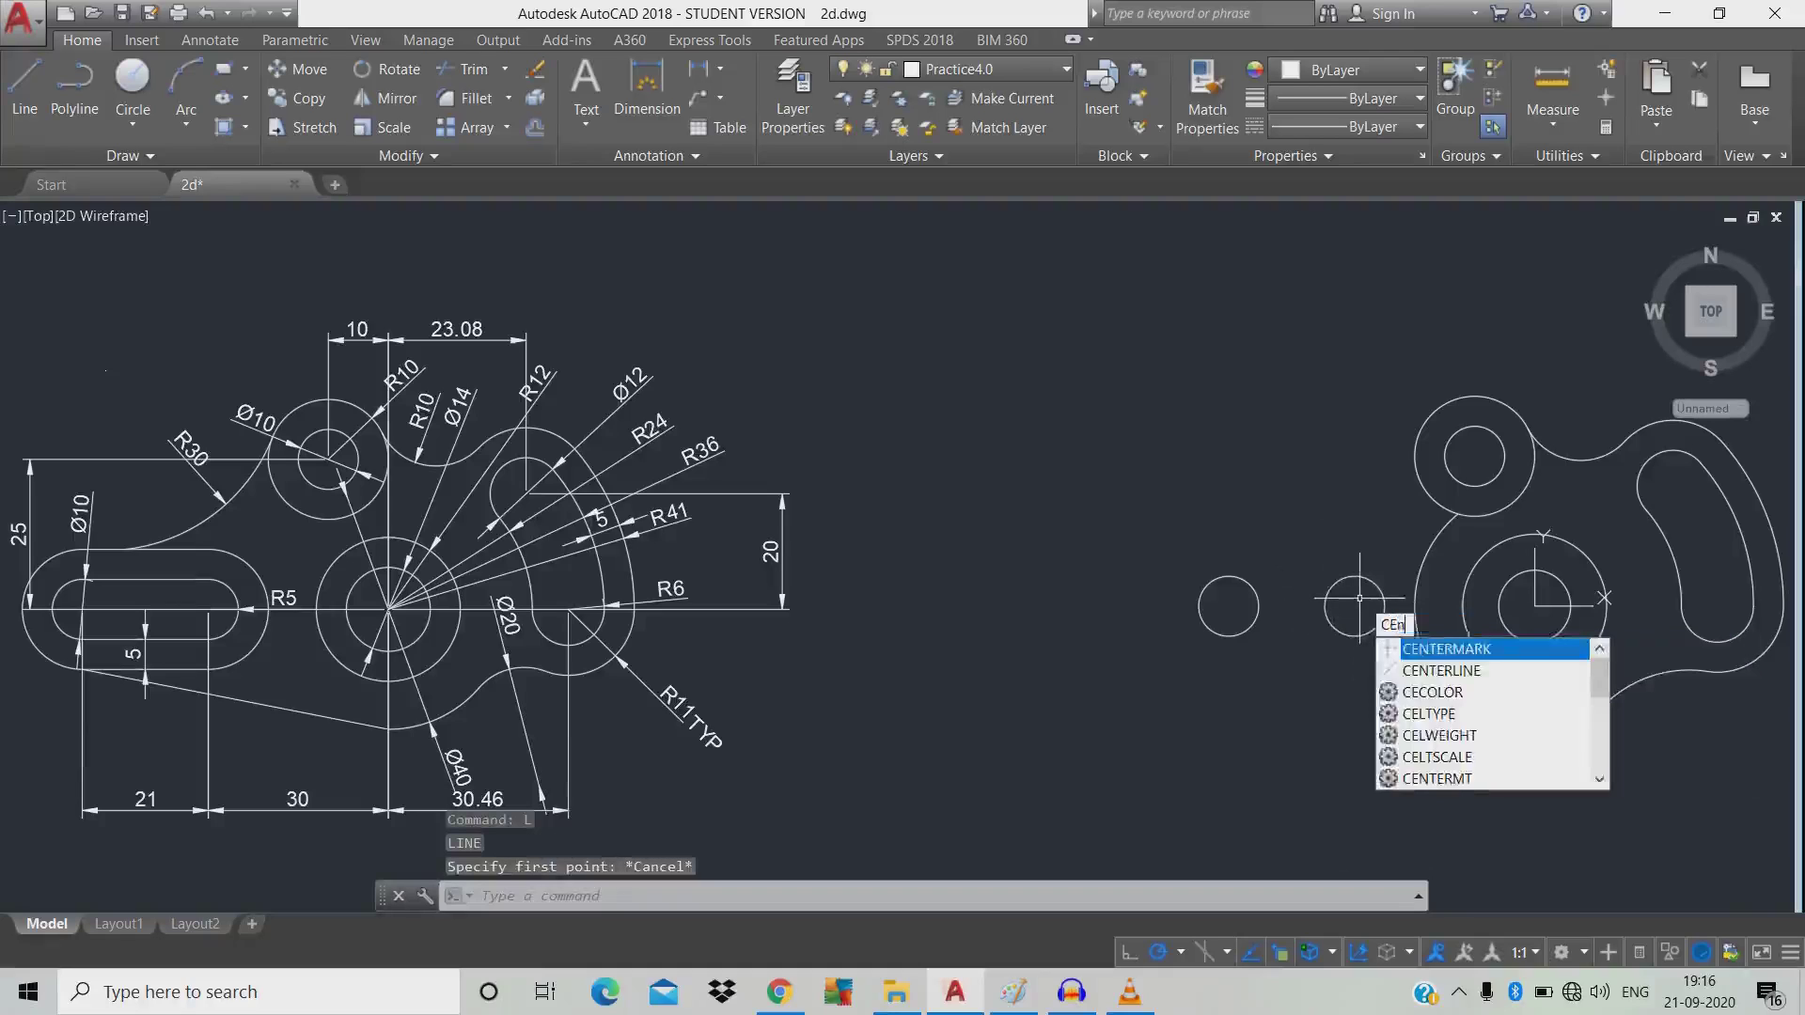
text(TREMARK)
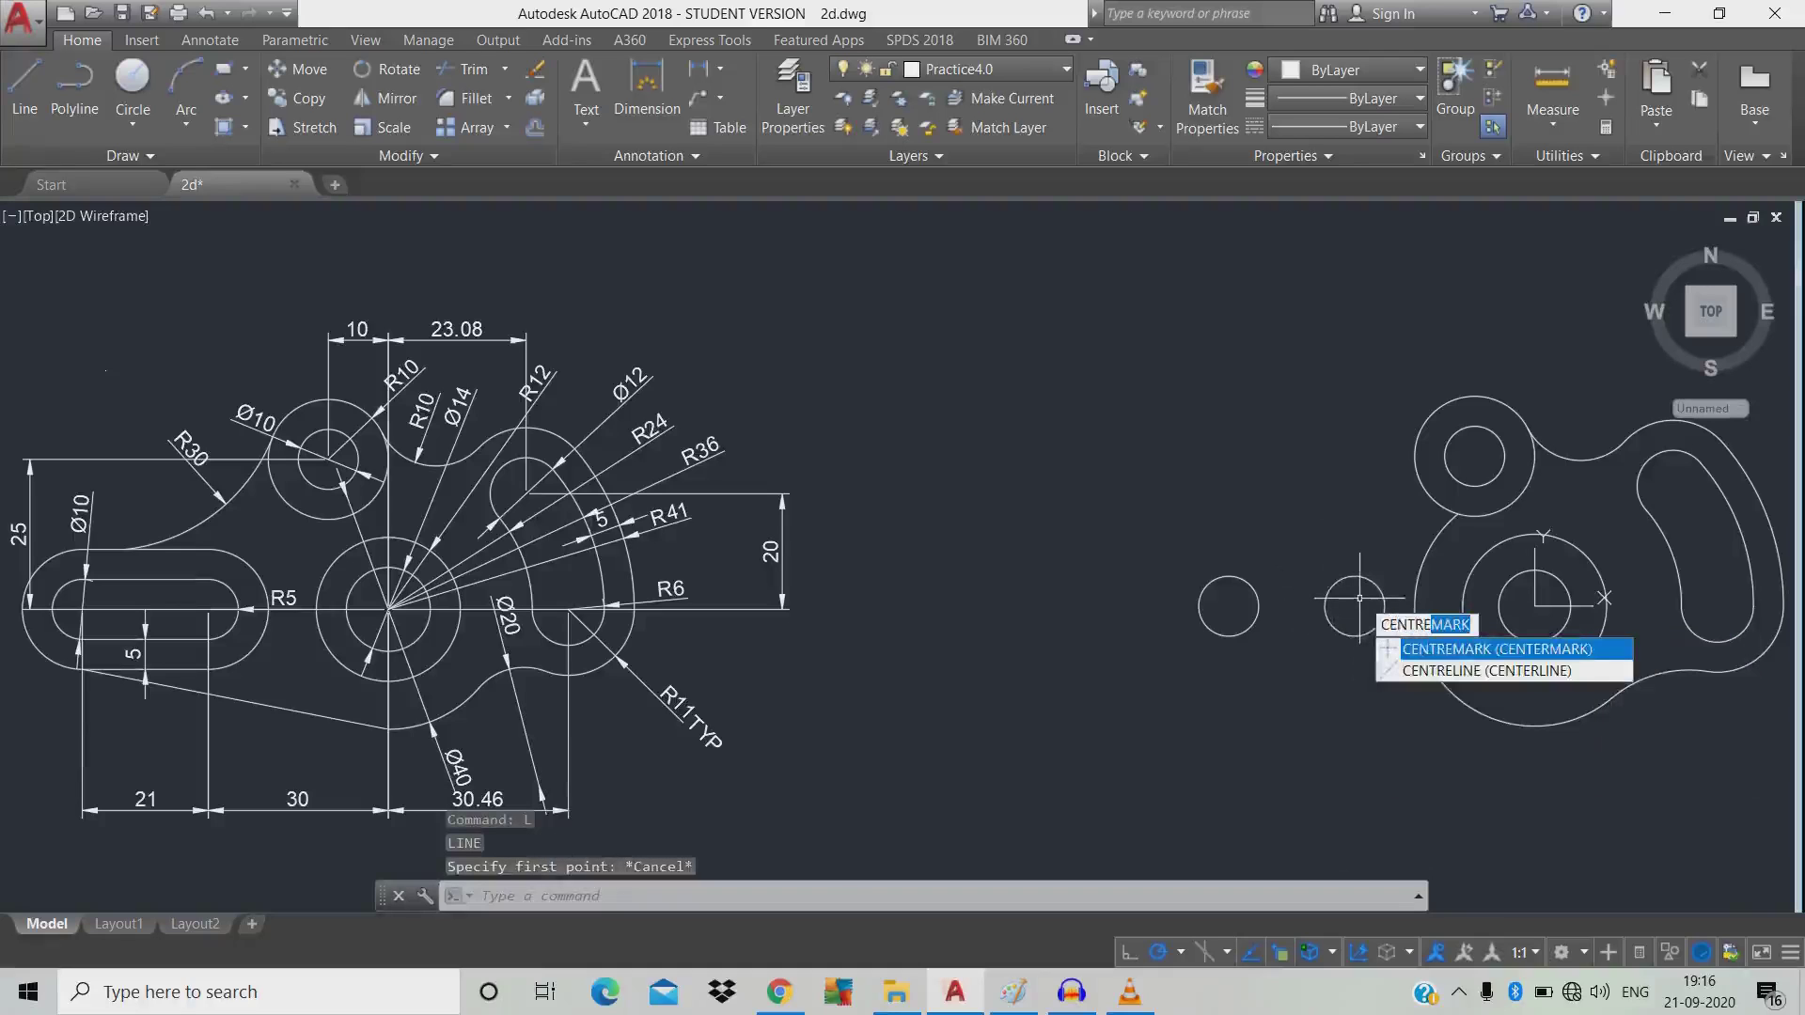
key(Return)
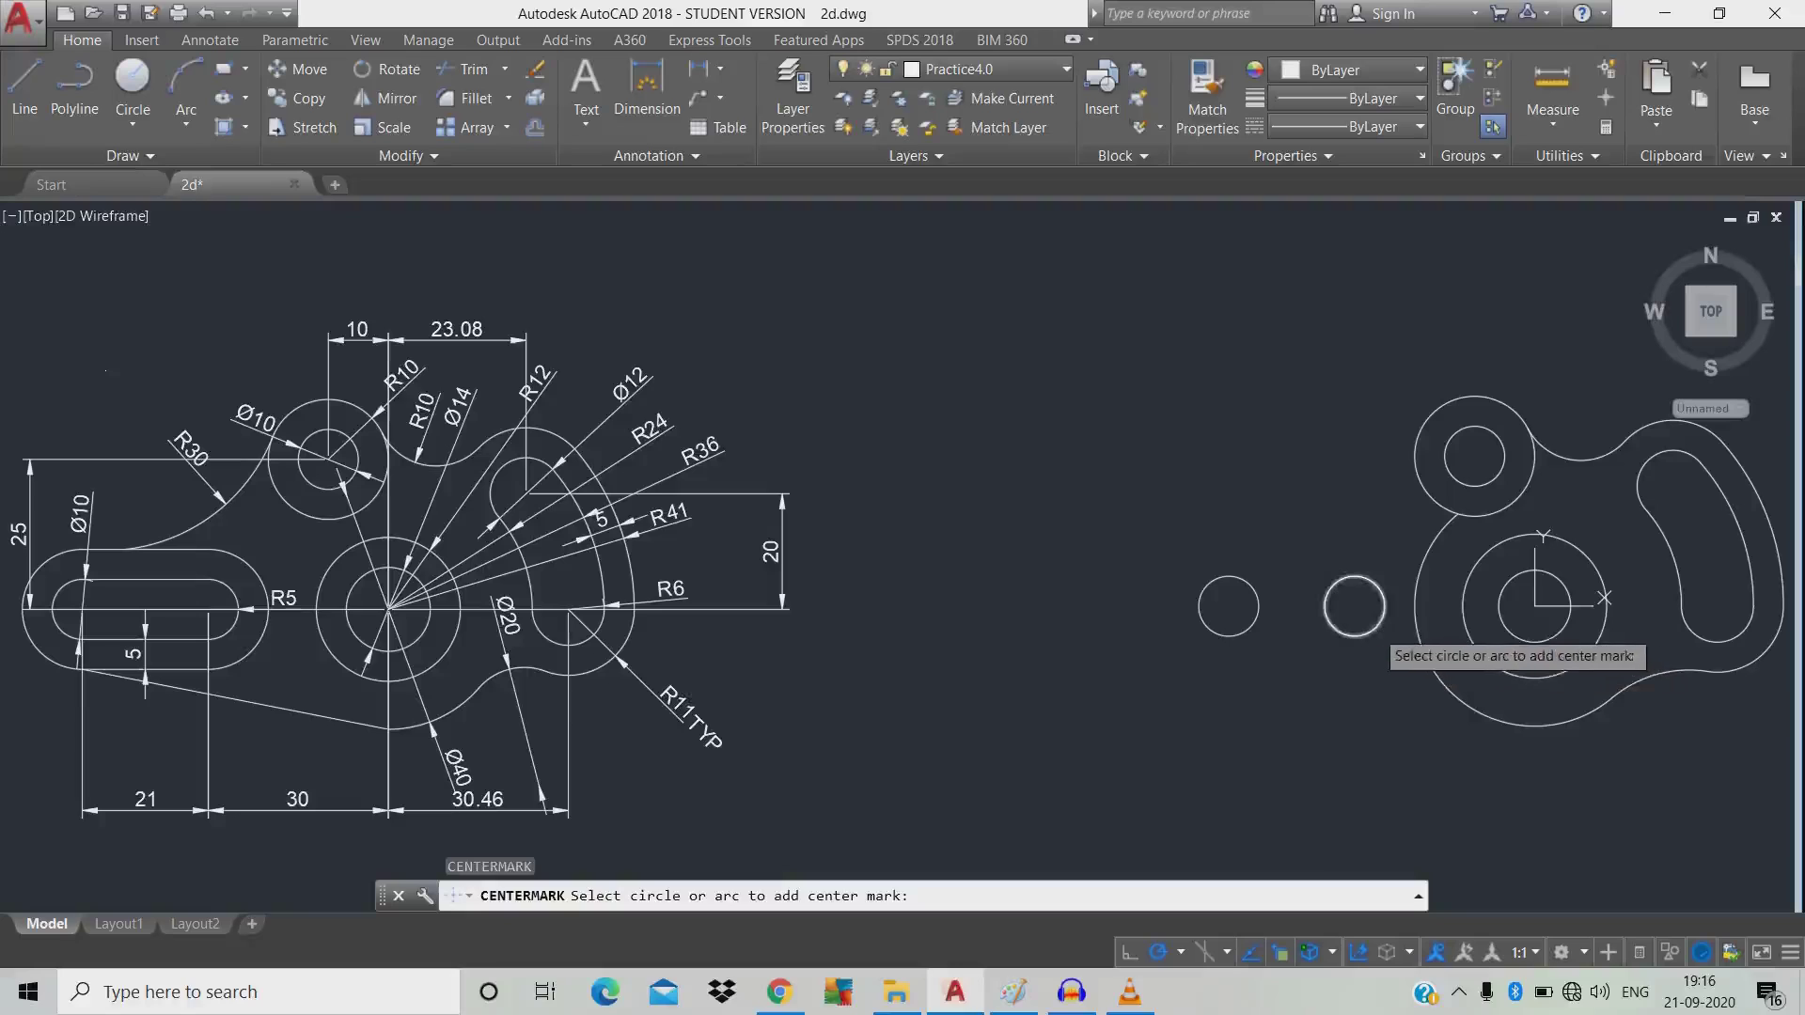
click(1377, 626)
click(1254, 626)
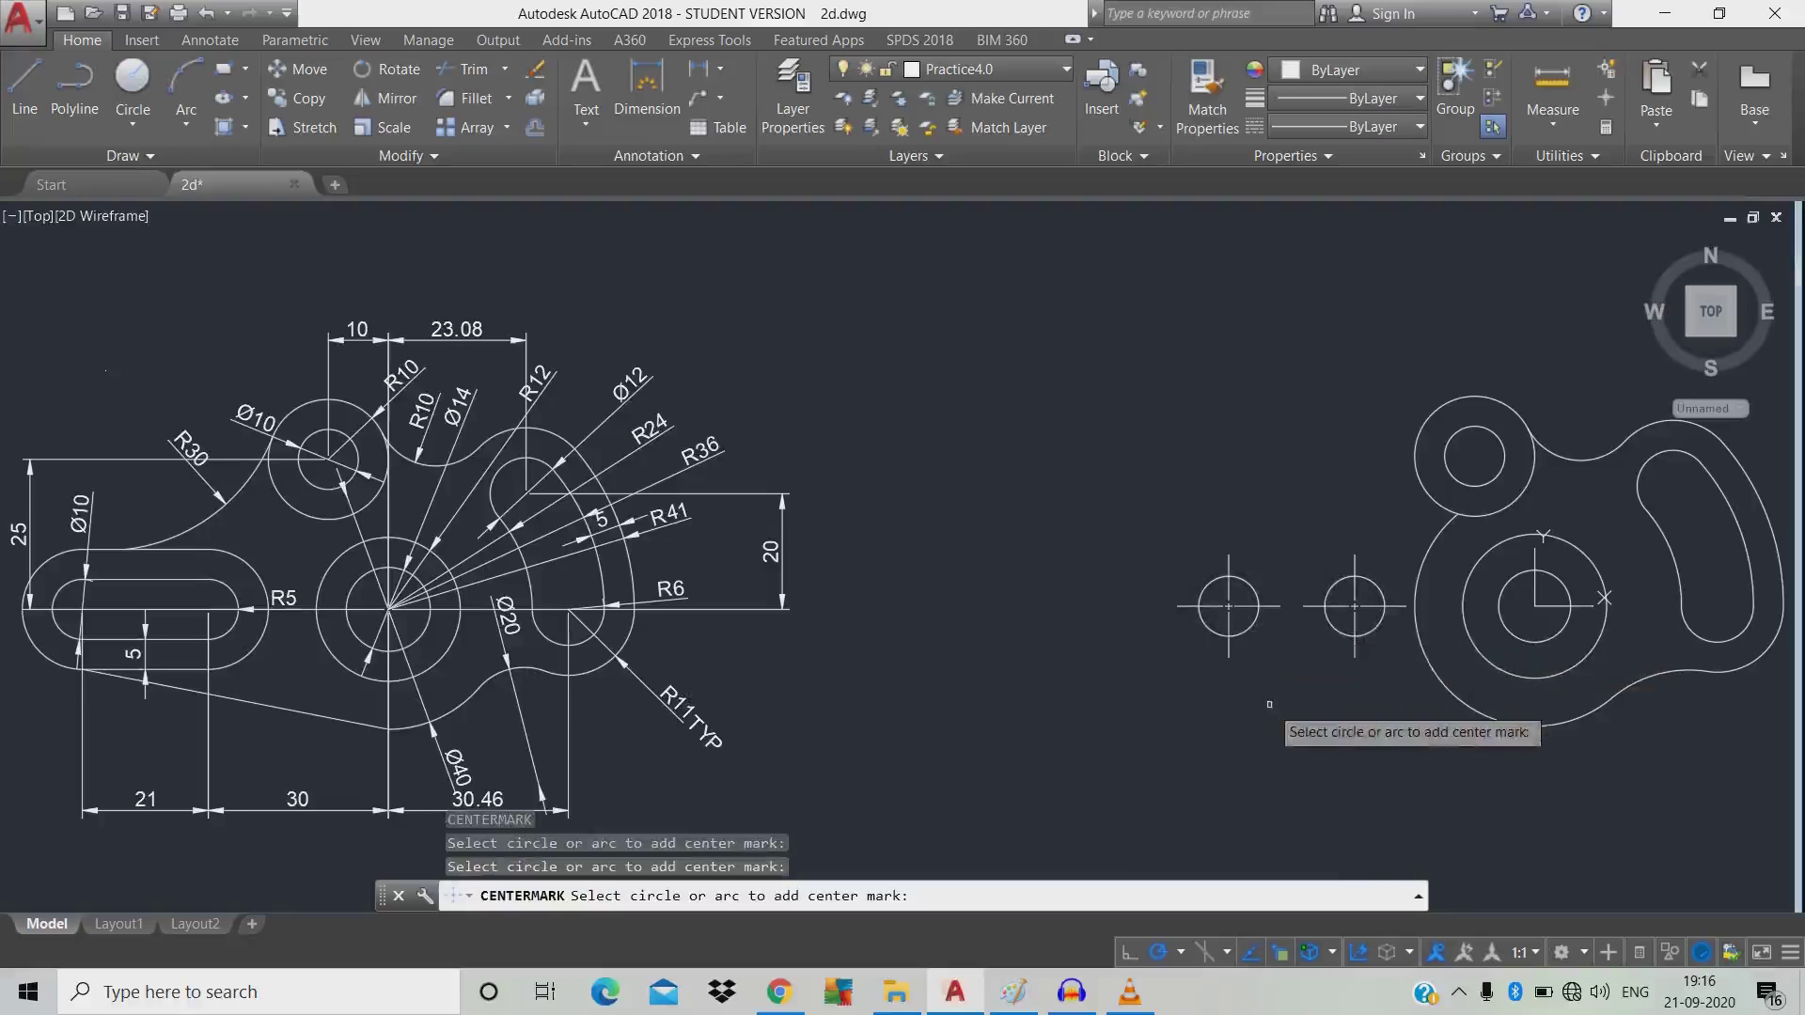
key(Escape)
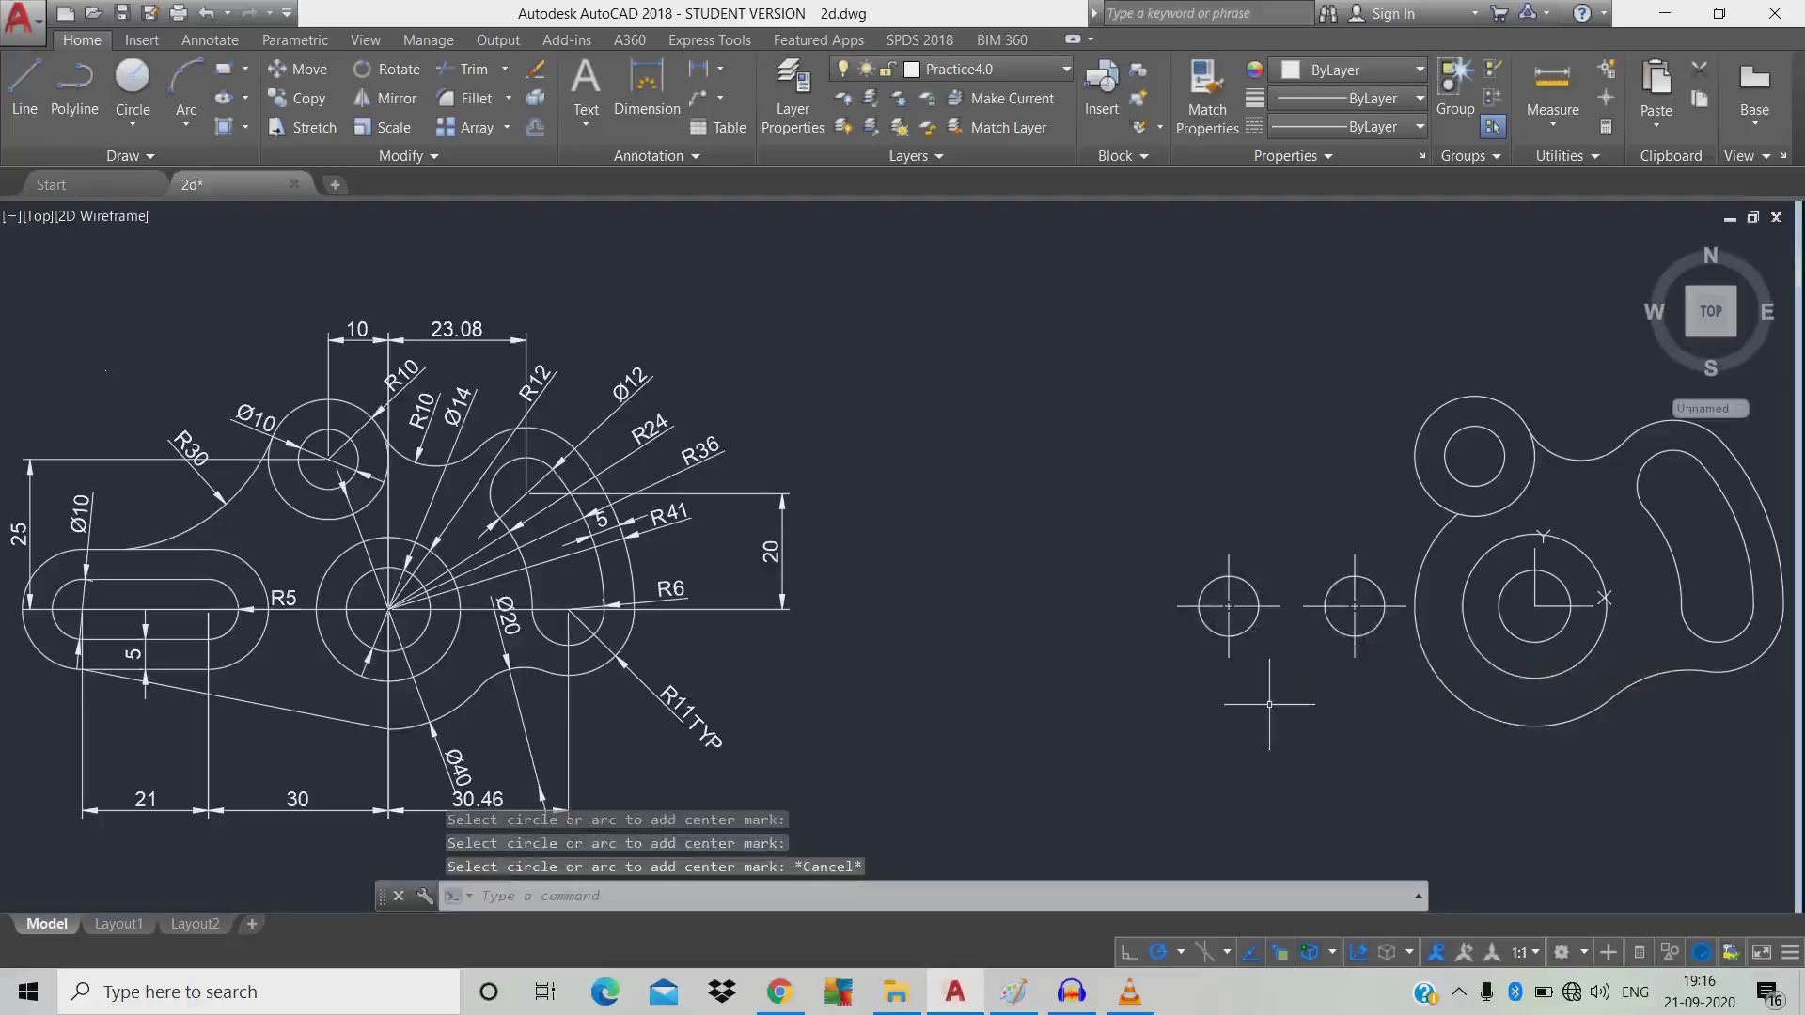
text(l)
key(Return)
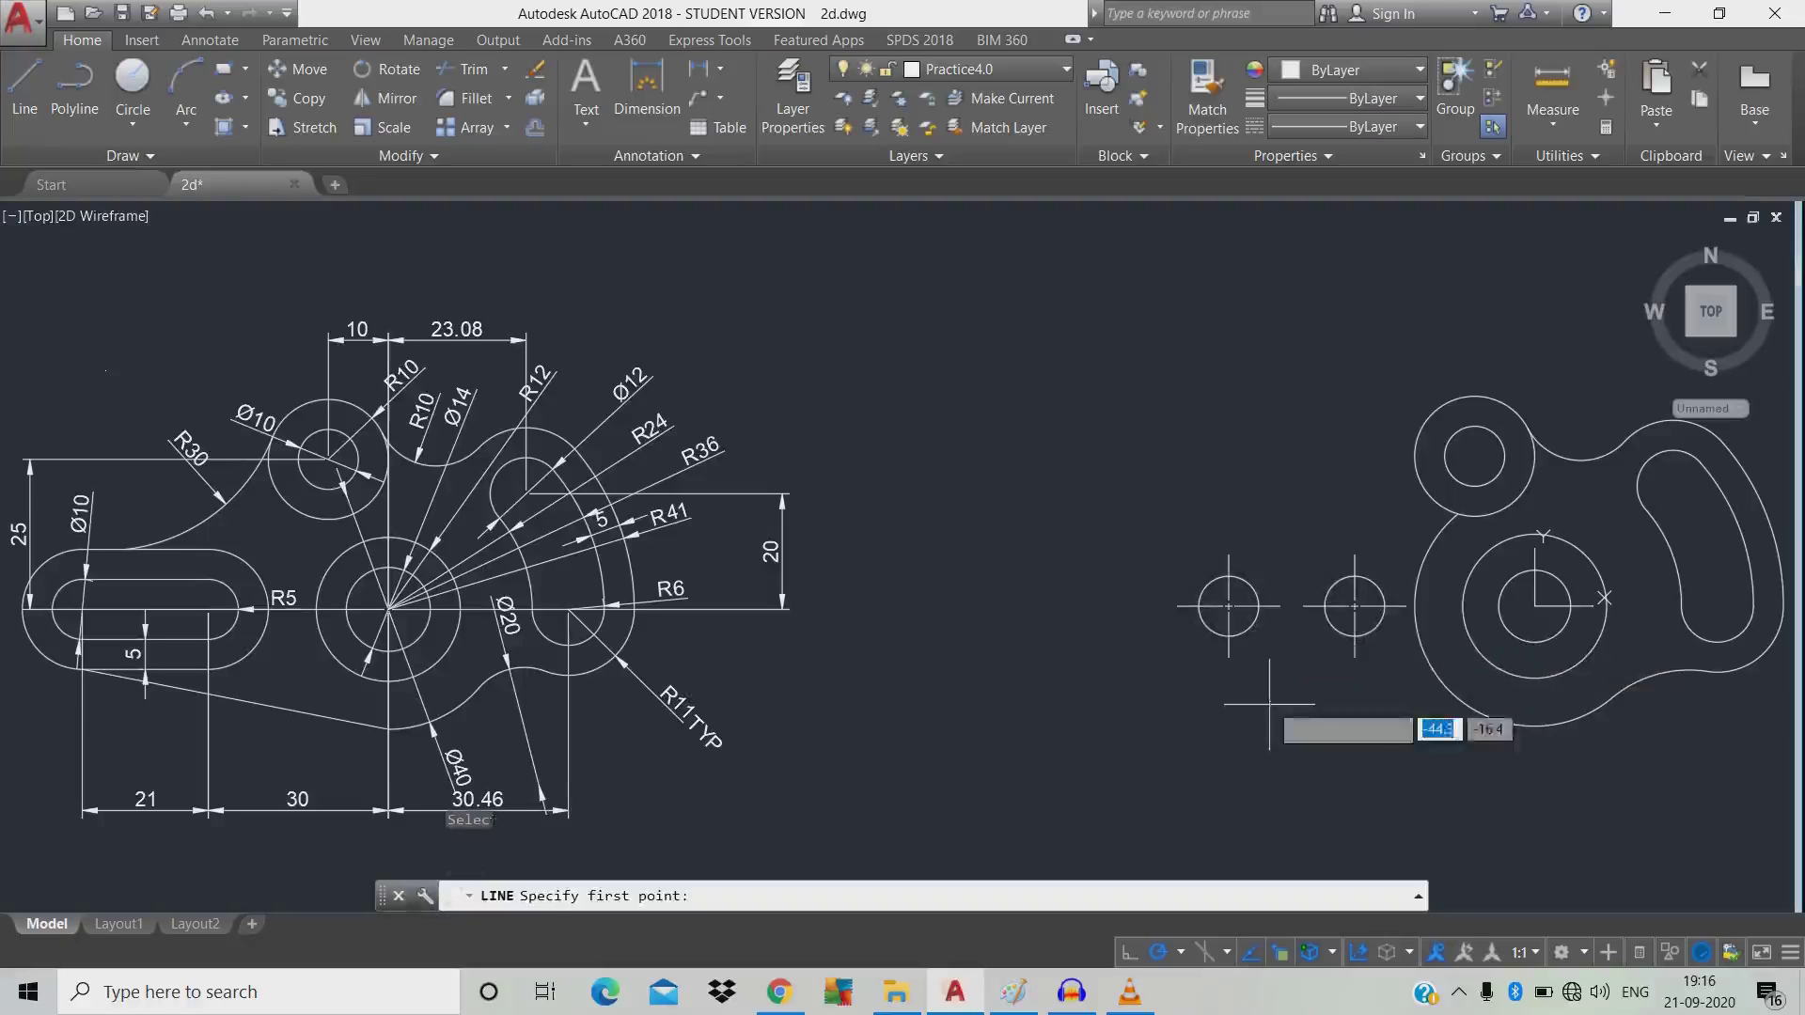
Draw lines joining the two circles' bottom quadrants and top quadrants.
click(1229, 637)
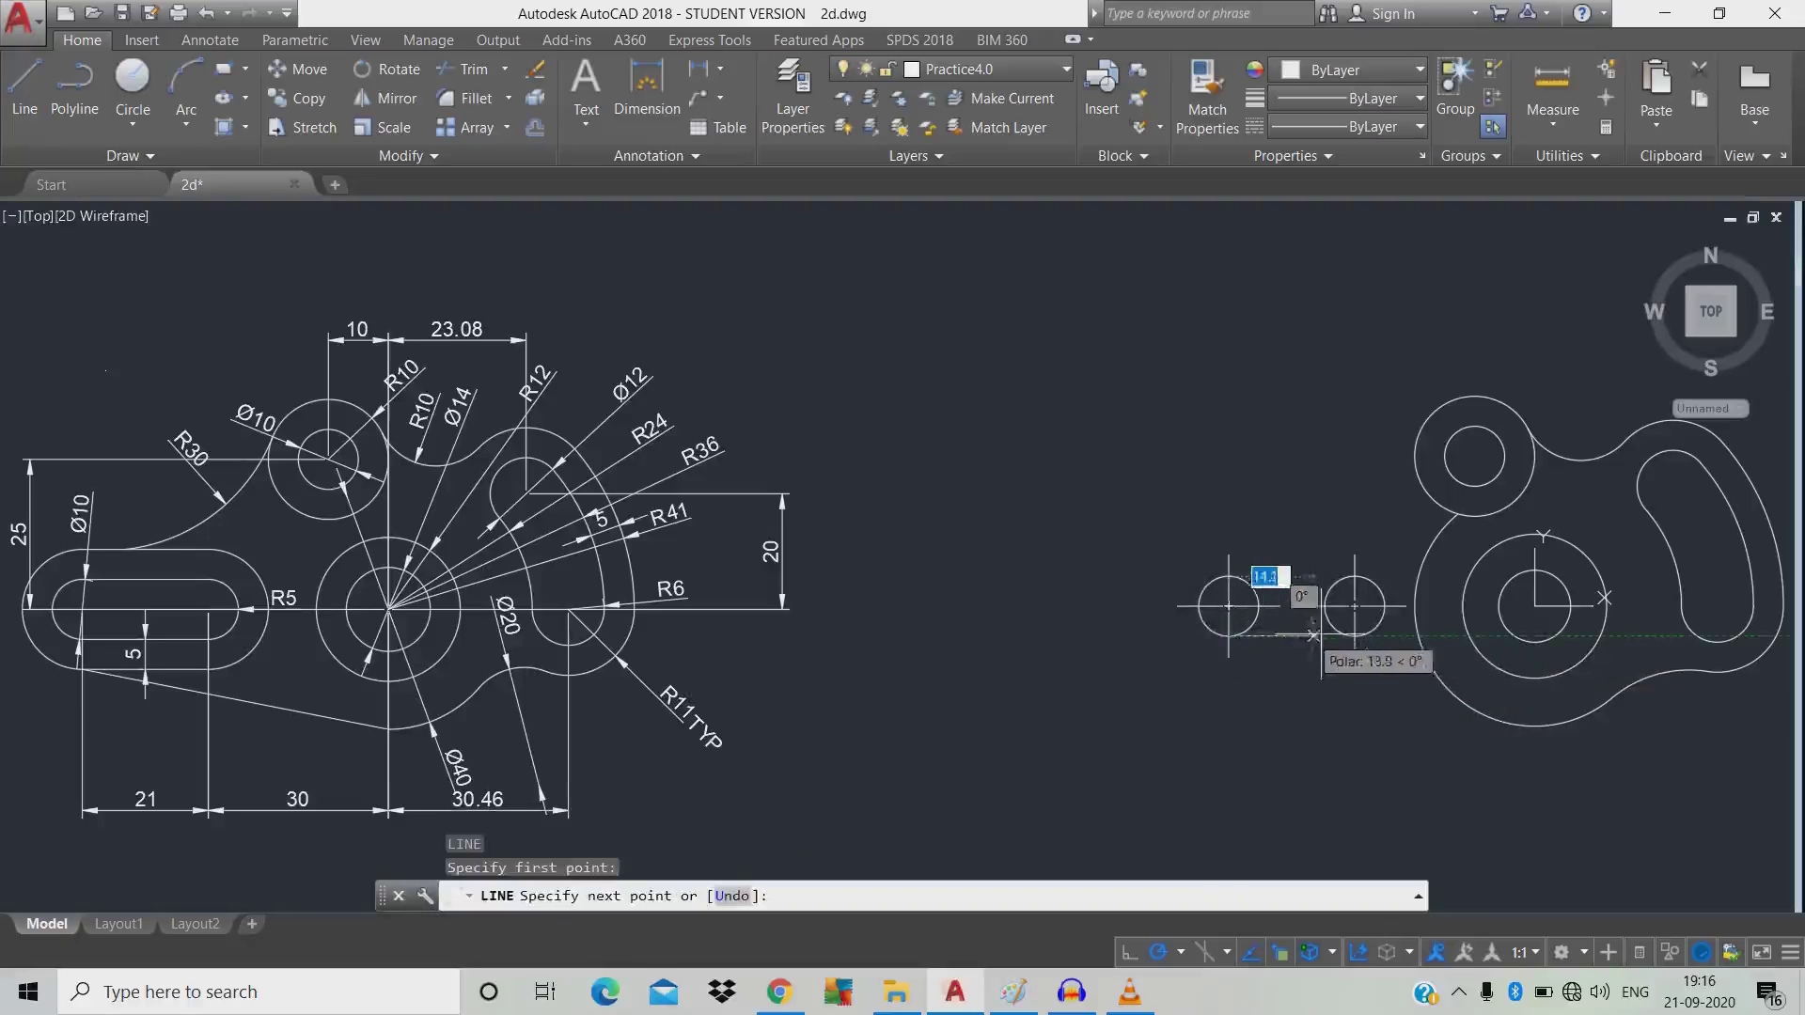
click(1354, 636)
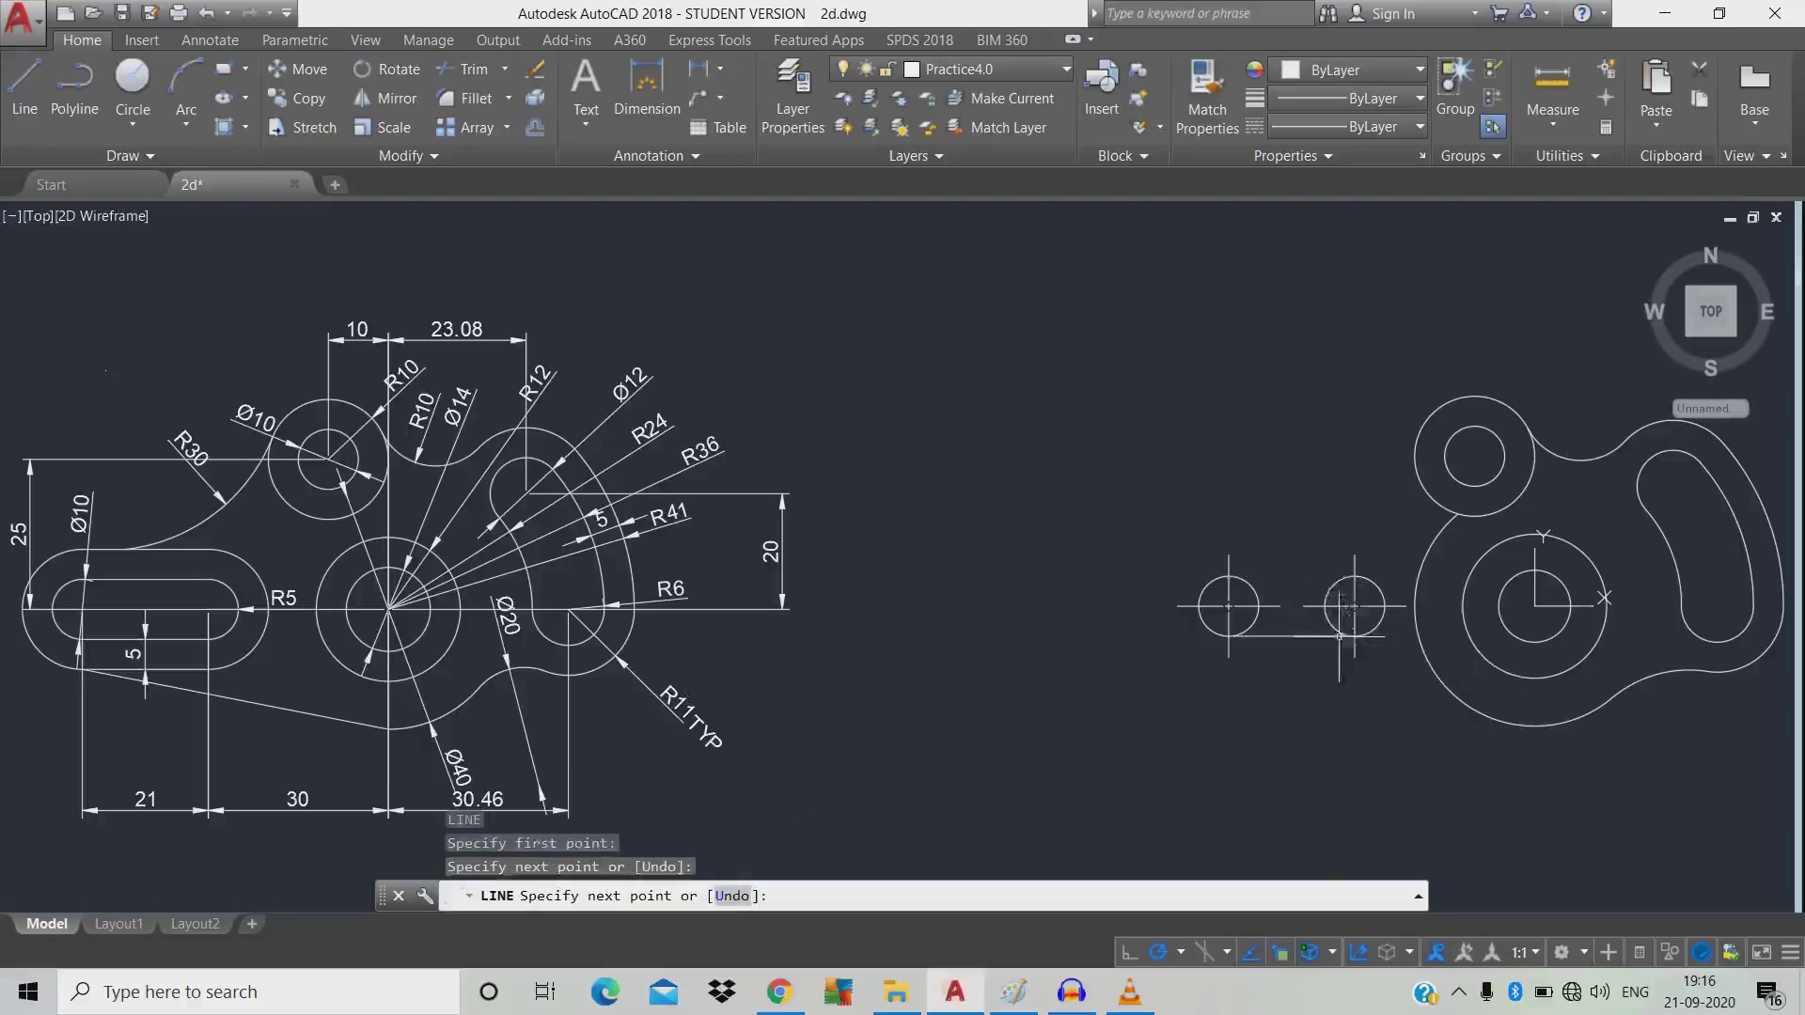
key(Escape)
key(Return)
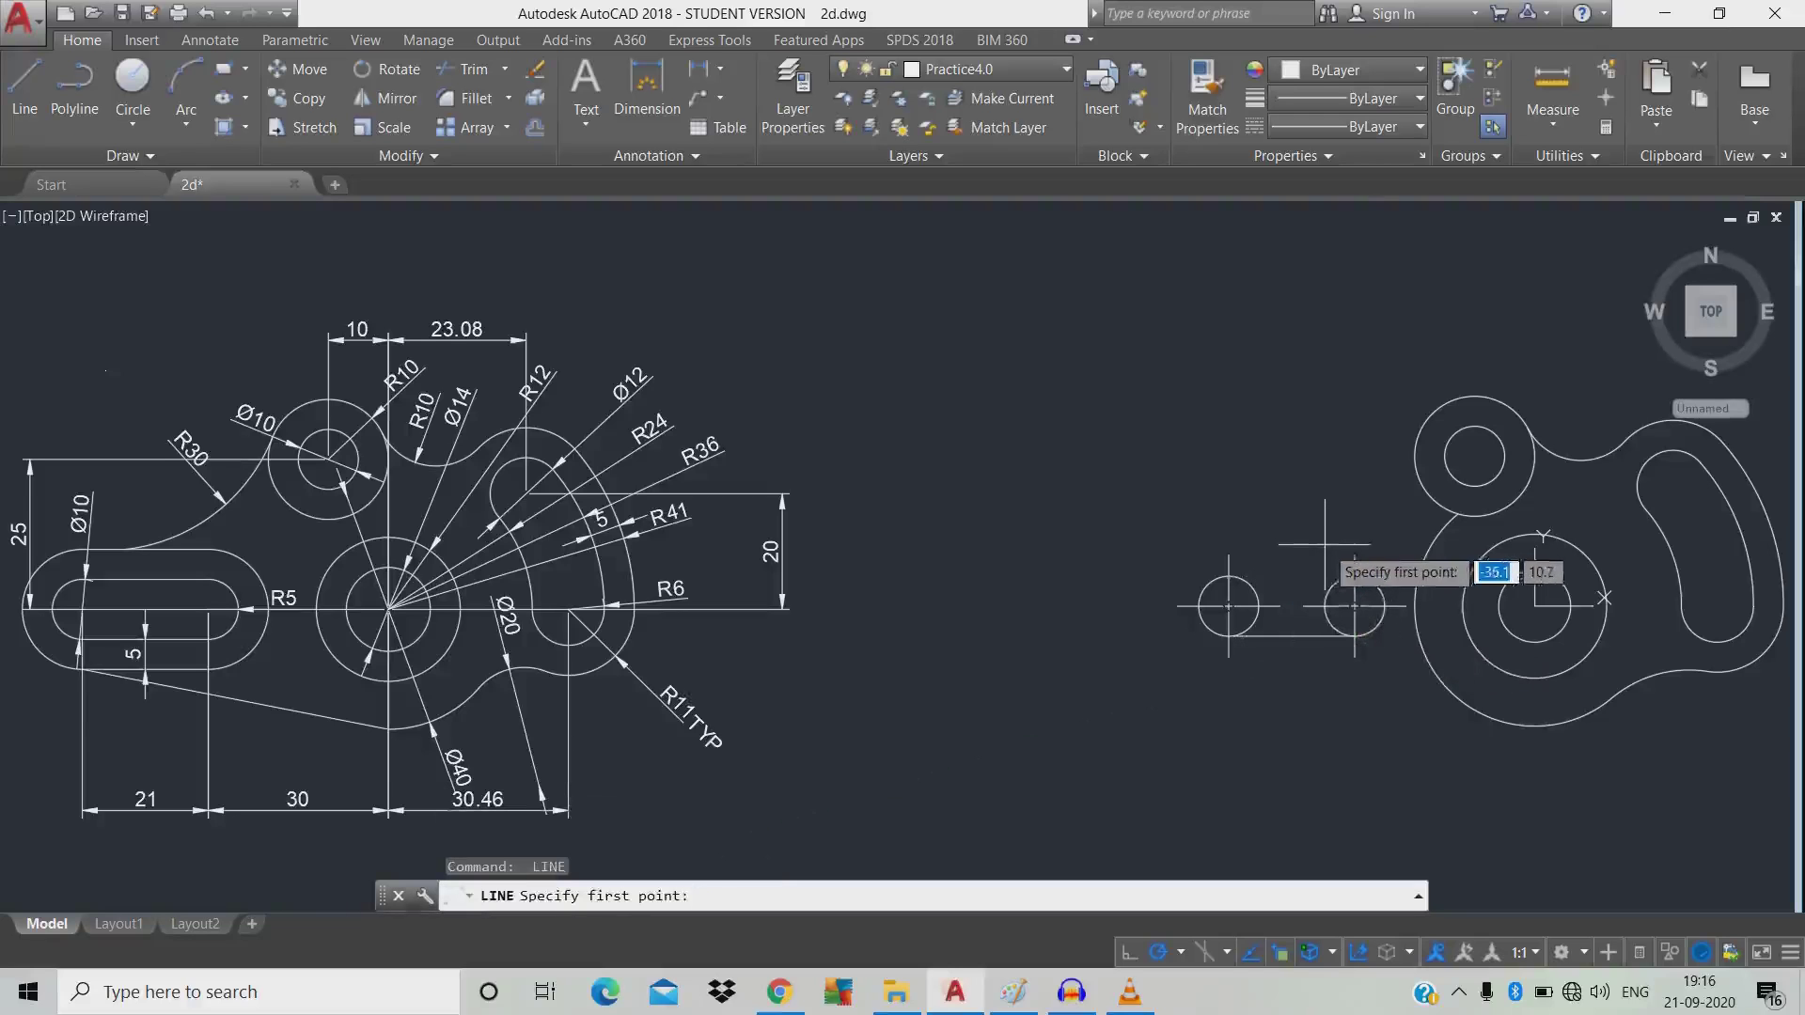
click(1355, 575)
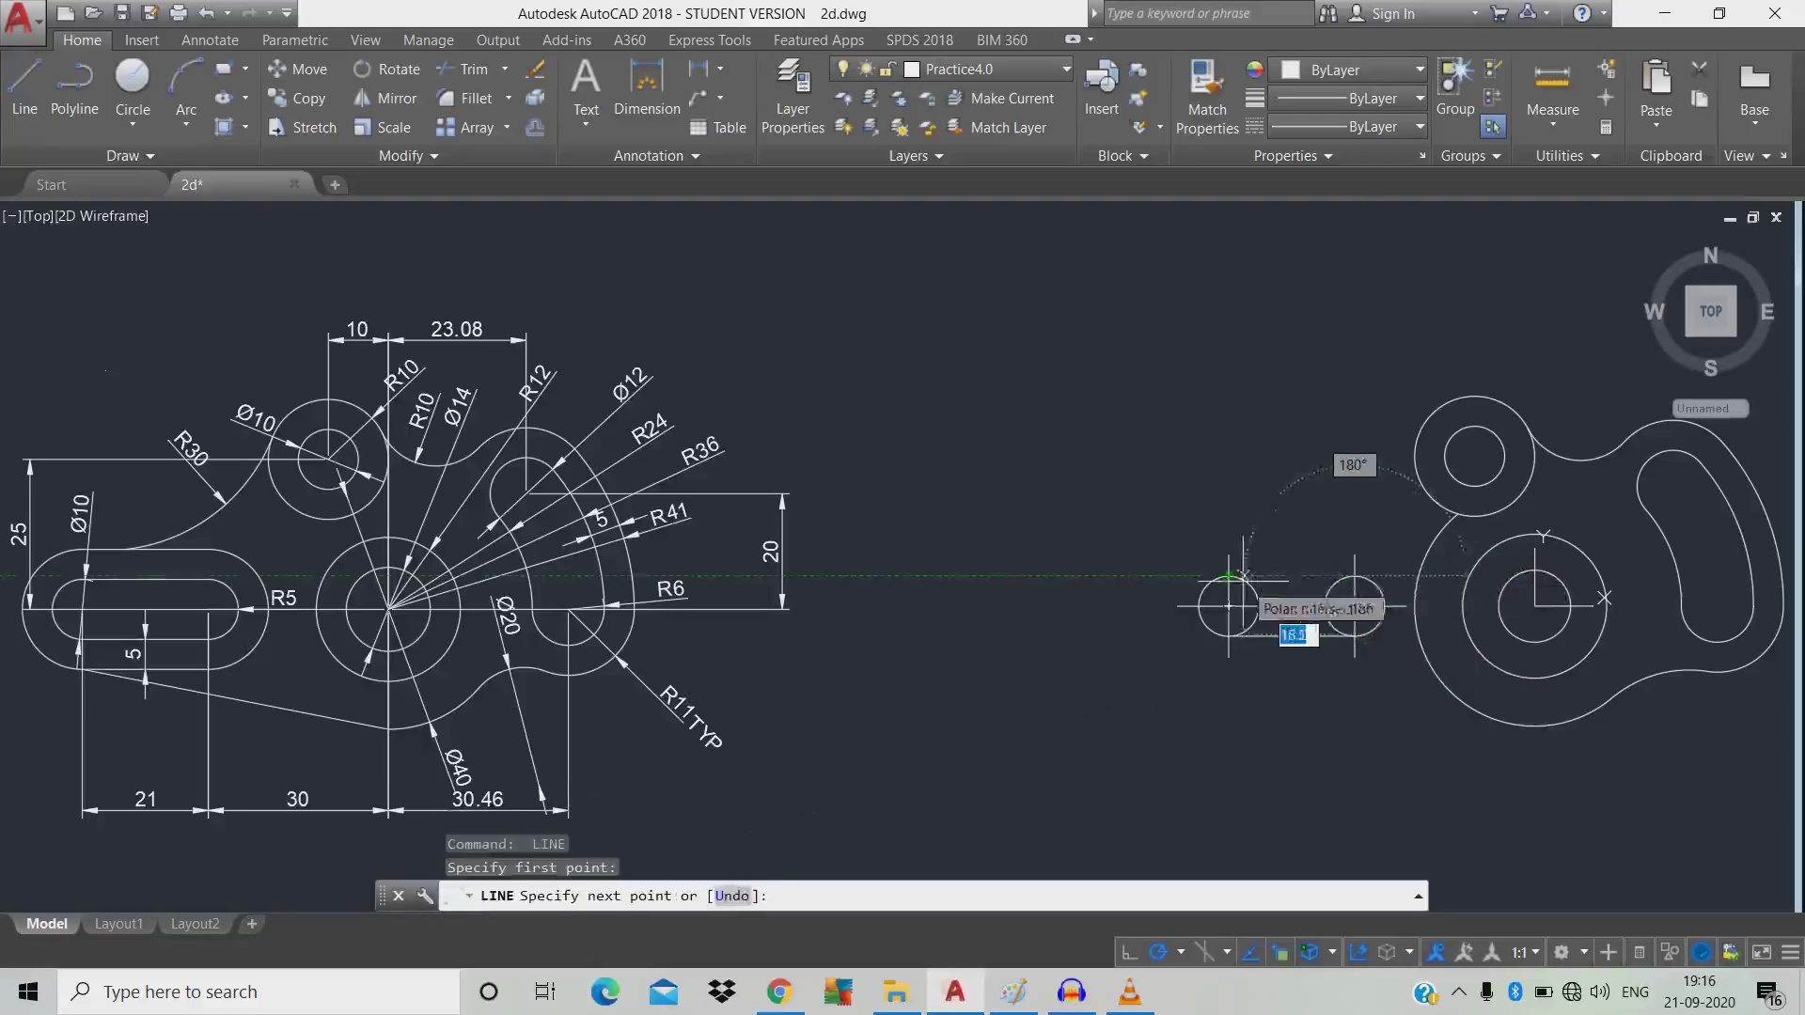
click(1229, 575)
key(Escape)
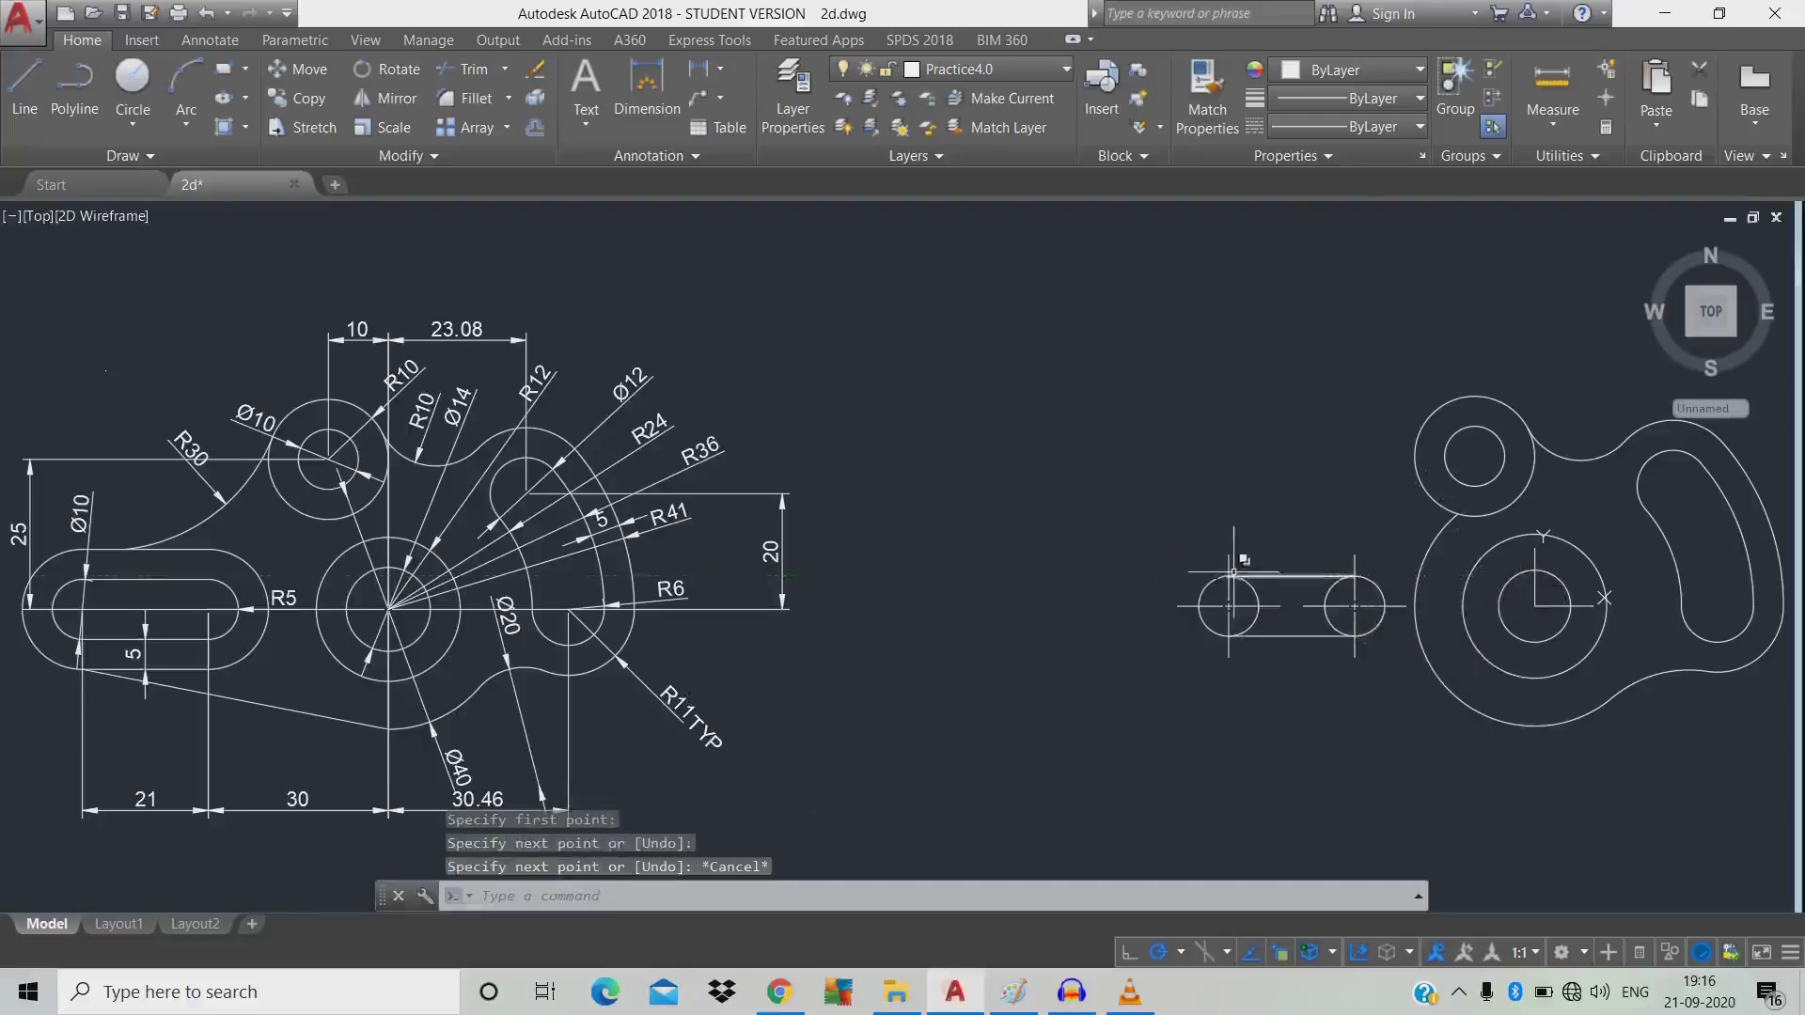
Trim the inner circle halves and erase the two centre marks.
text(tr)
key(Return)
key(Return)
click(1340, 590)
click(1255, 611)
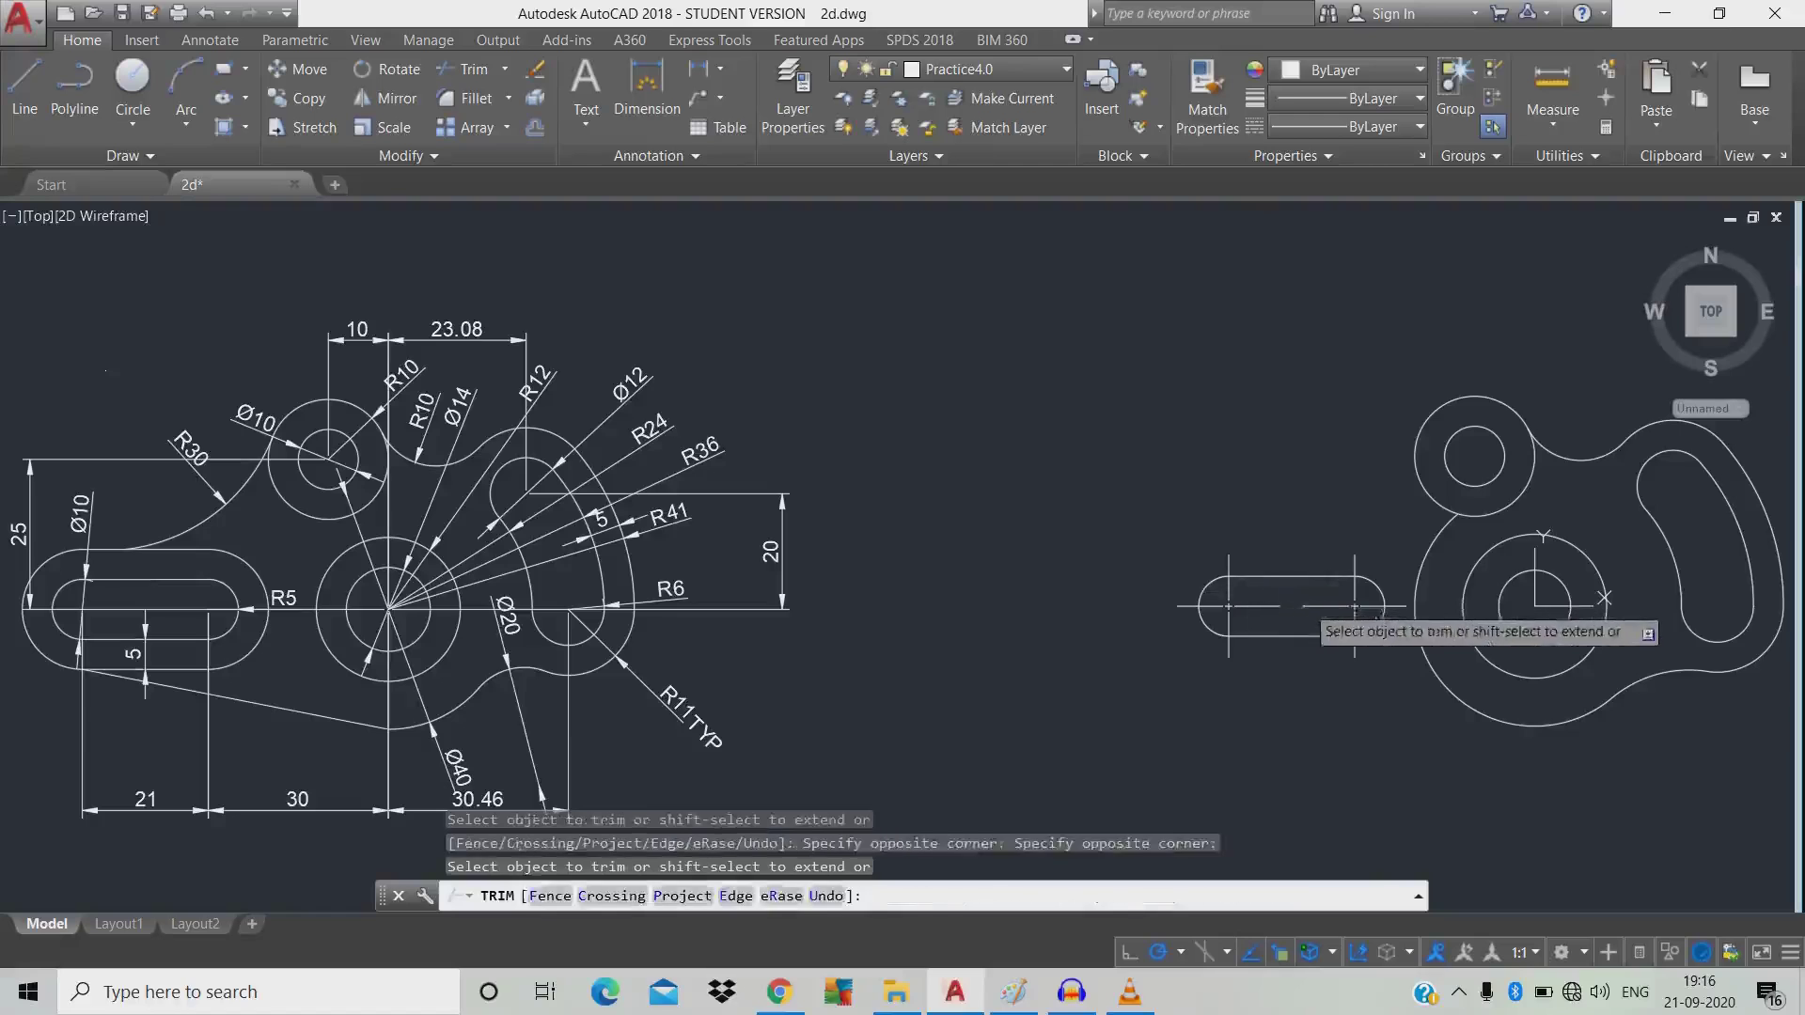
key(Escape)
click(1316, 592)
click(1228, 606)
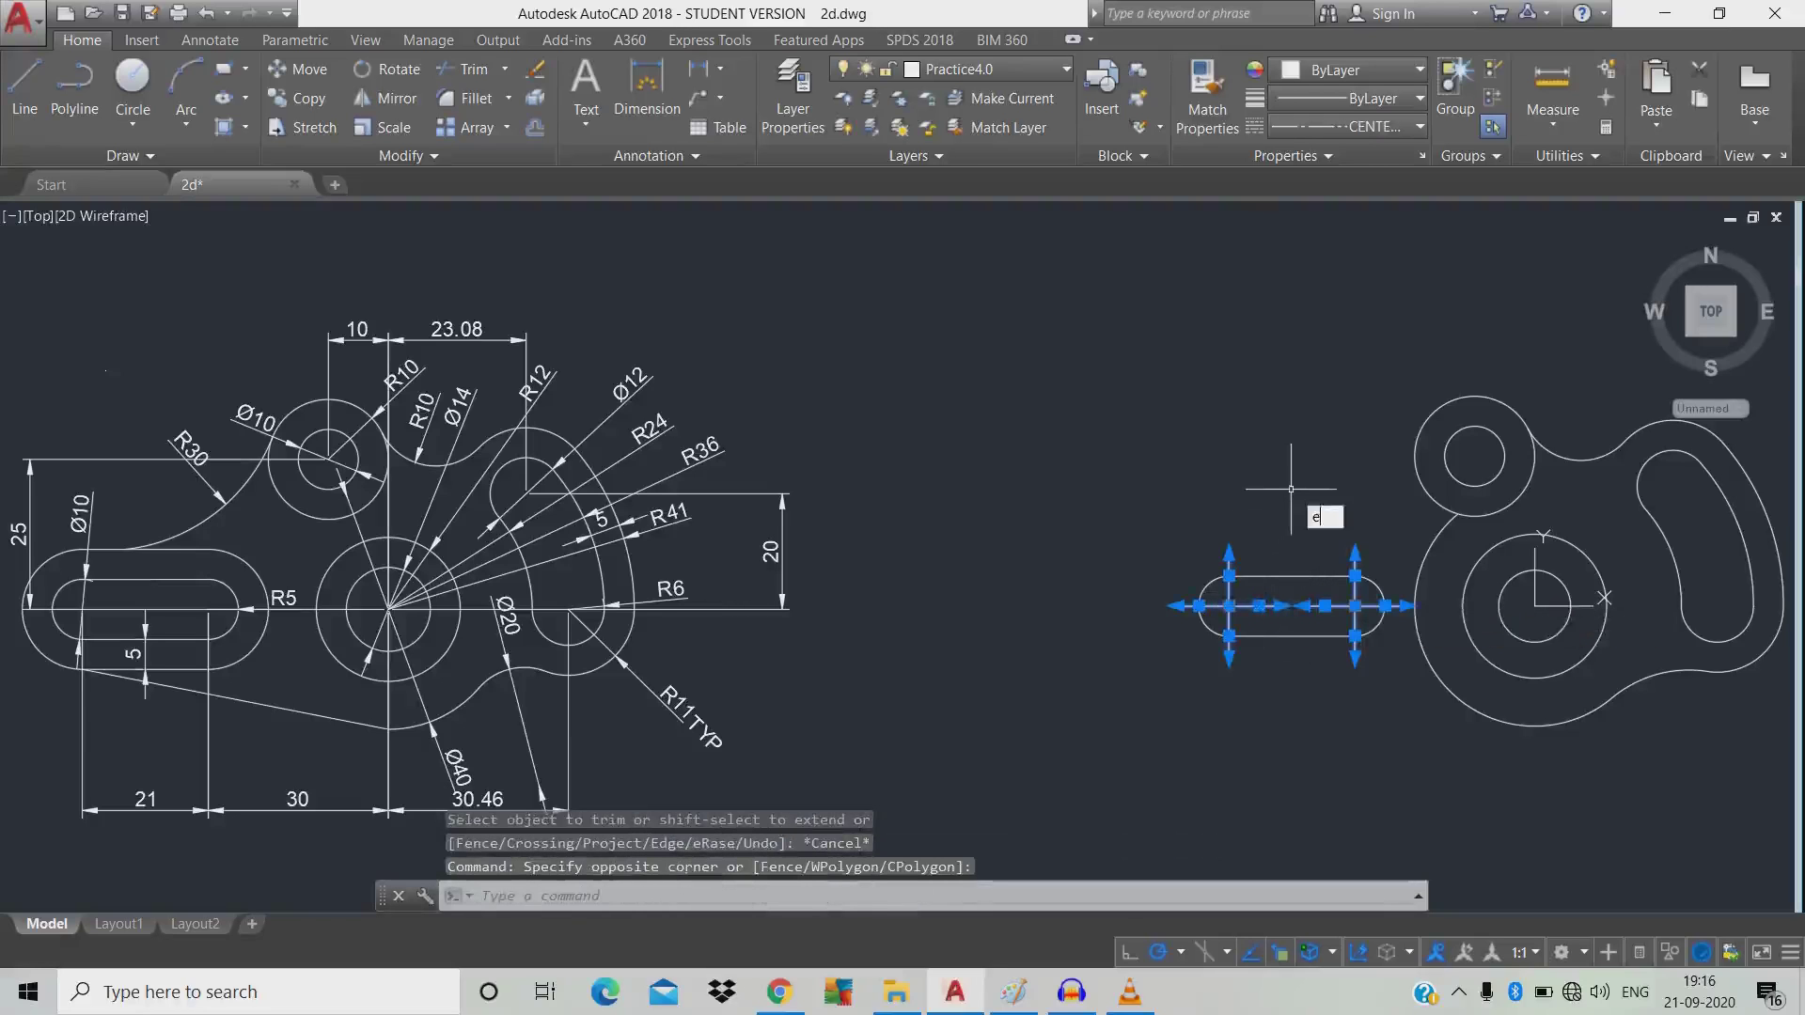
key(Return)
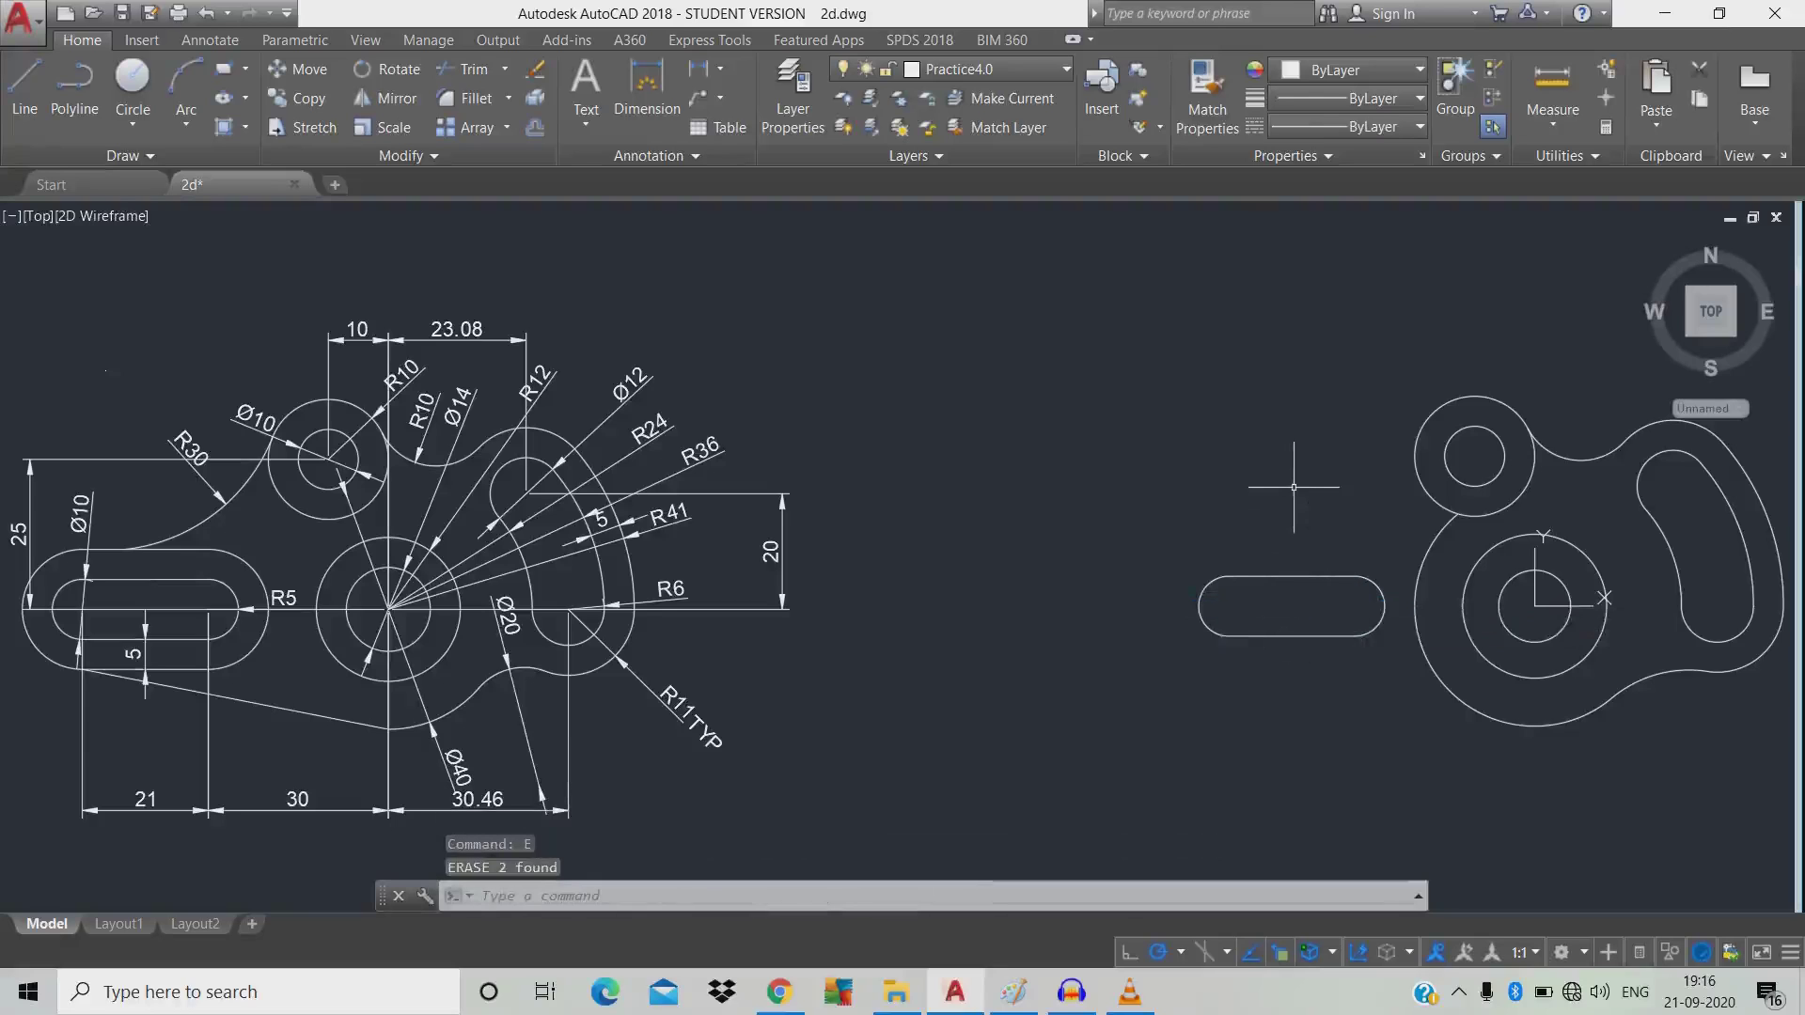
Join the slot's two lines and two arcs into one polyline.
text(j)
key(Return)
click(1371, 683)
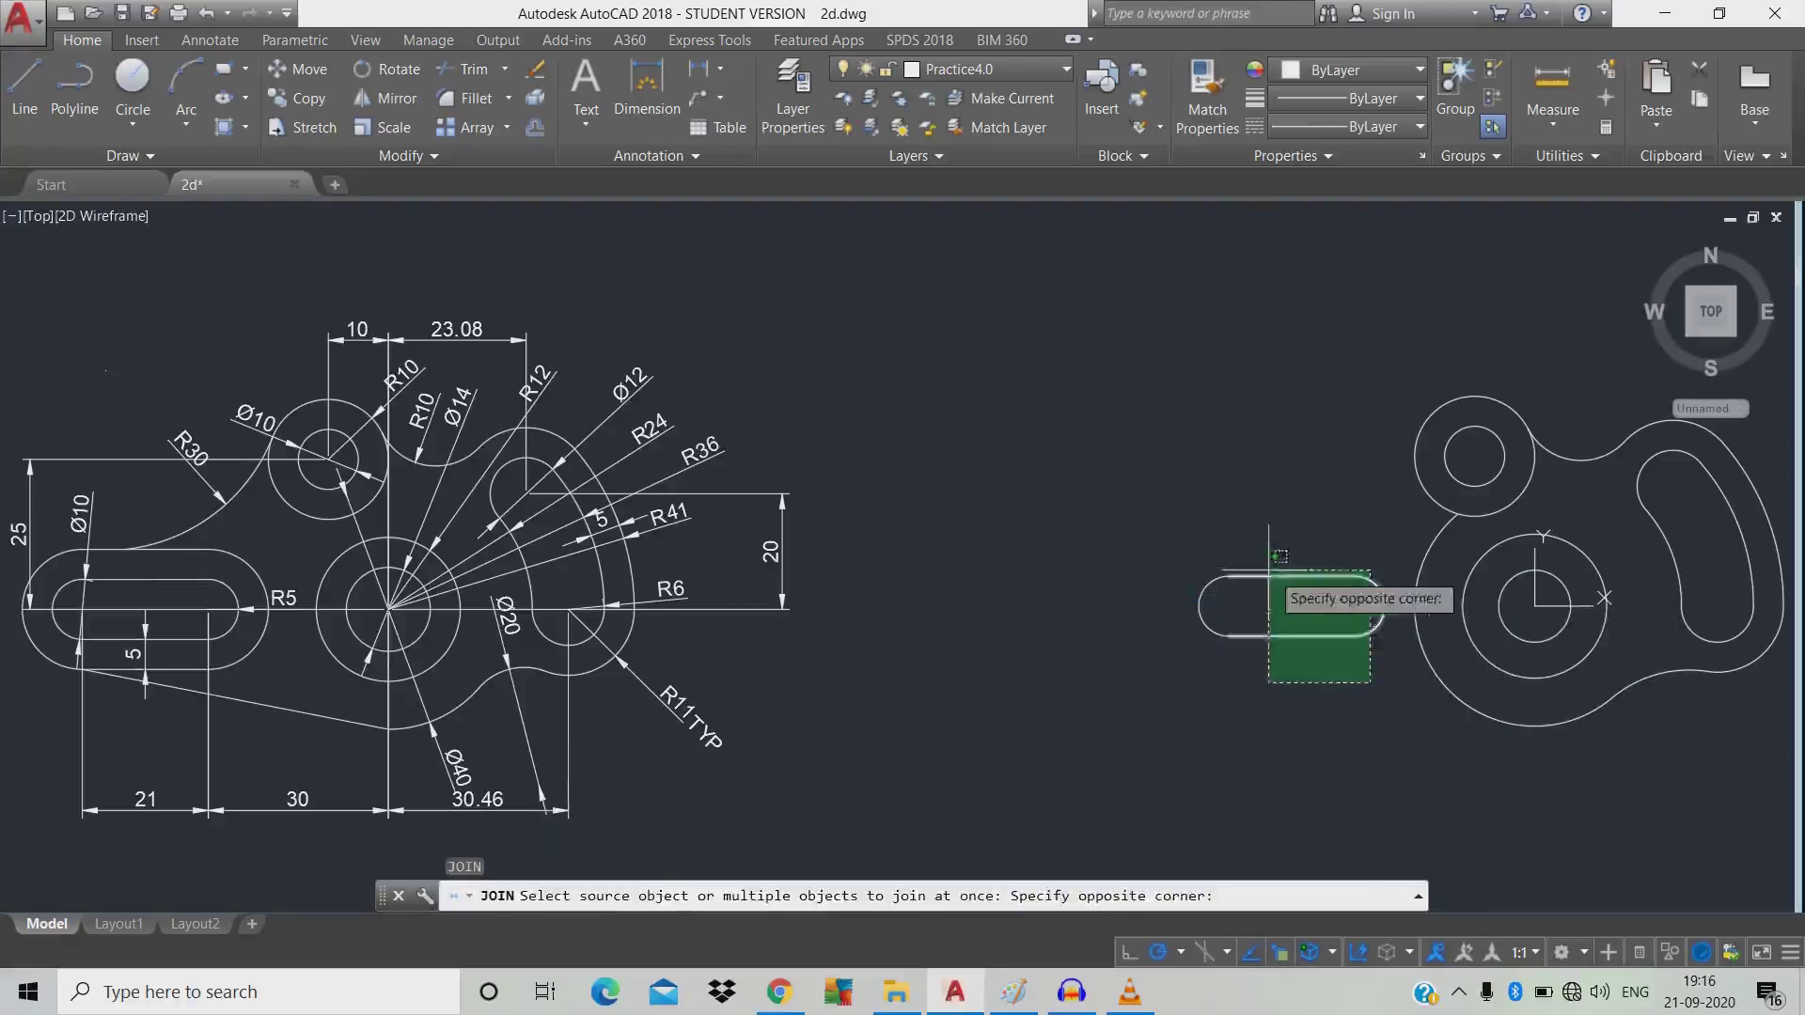
click(1245, 553)
key(Return)
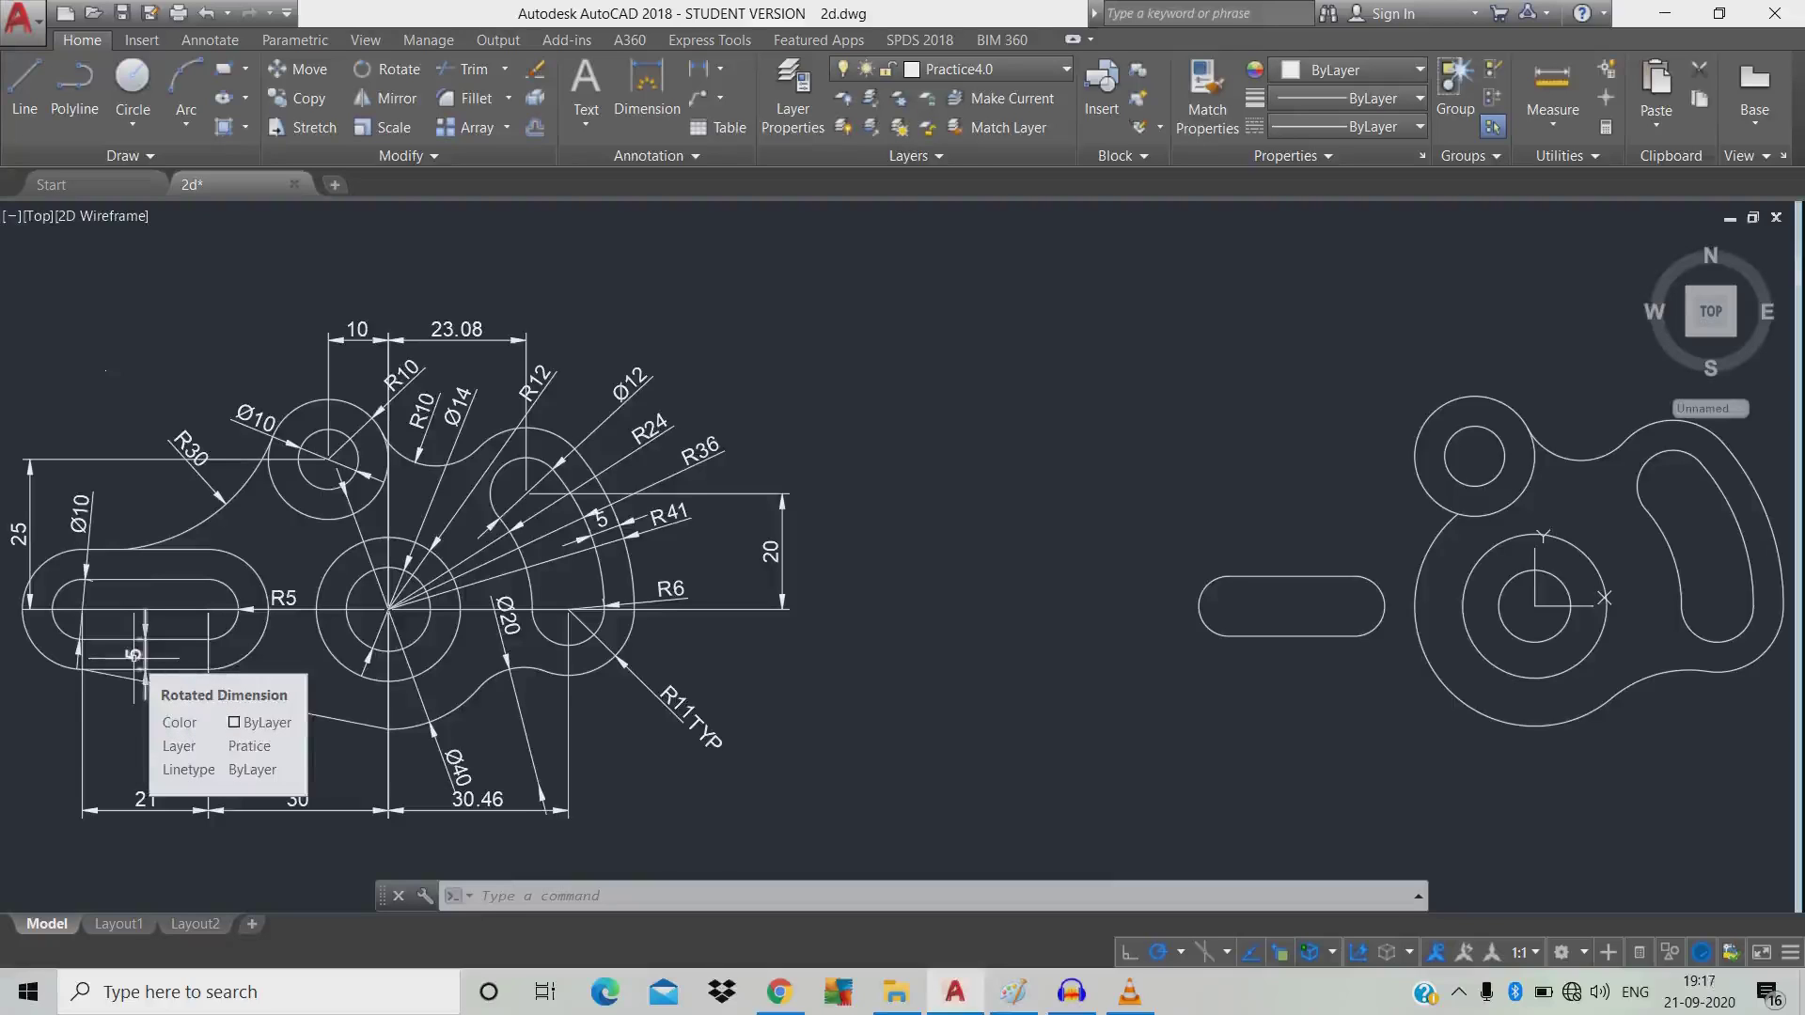
Offset the left slot polyline 5 units outward as its outer outline.
text(o)
key(Return)
click(911, 651)
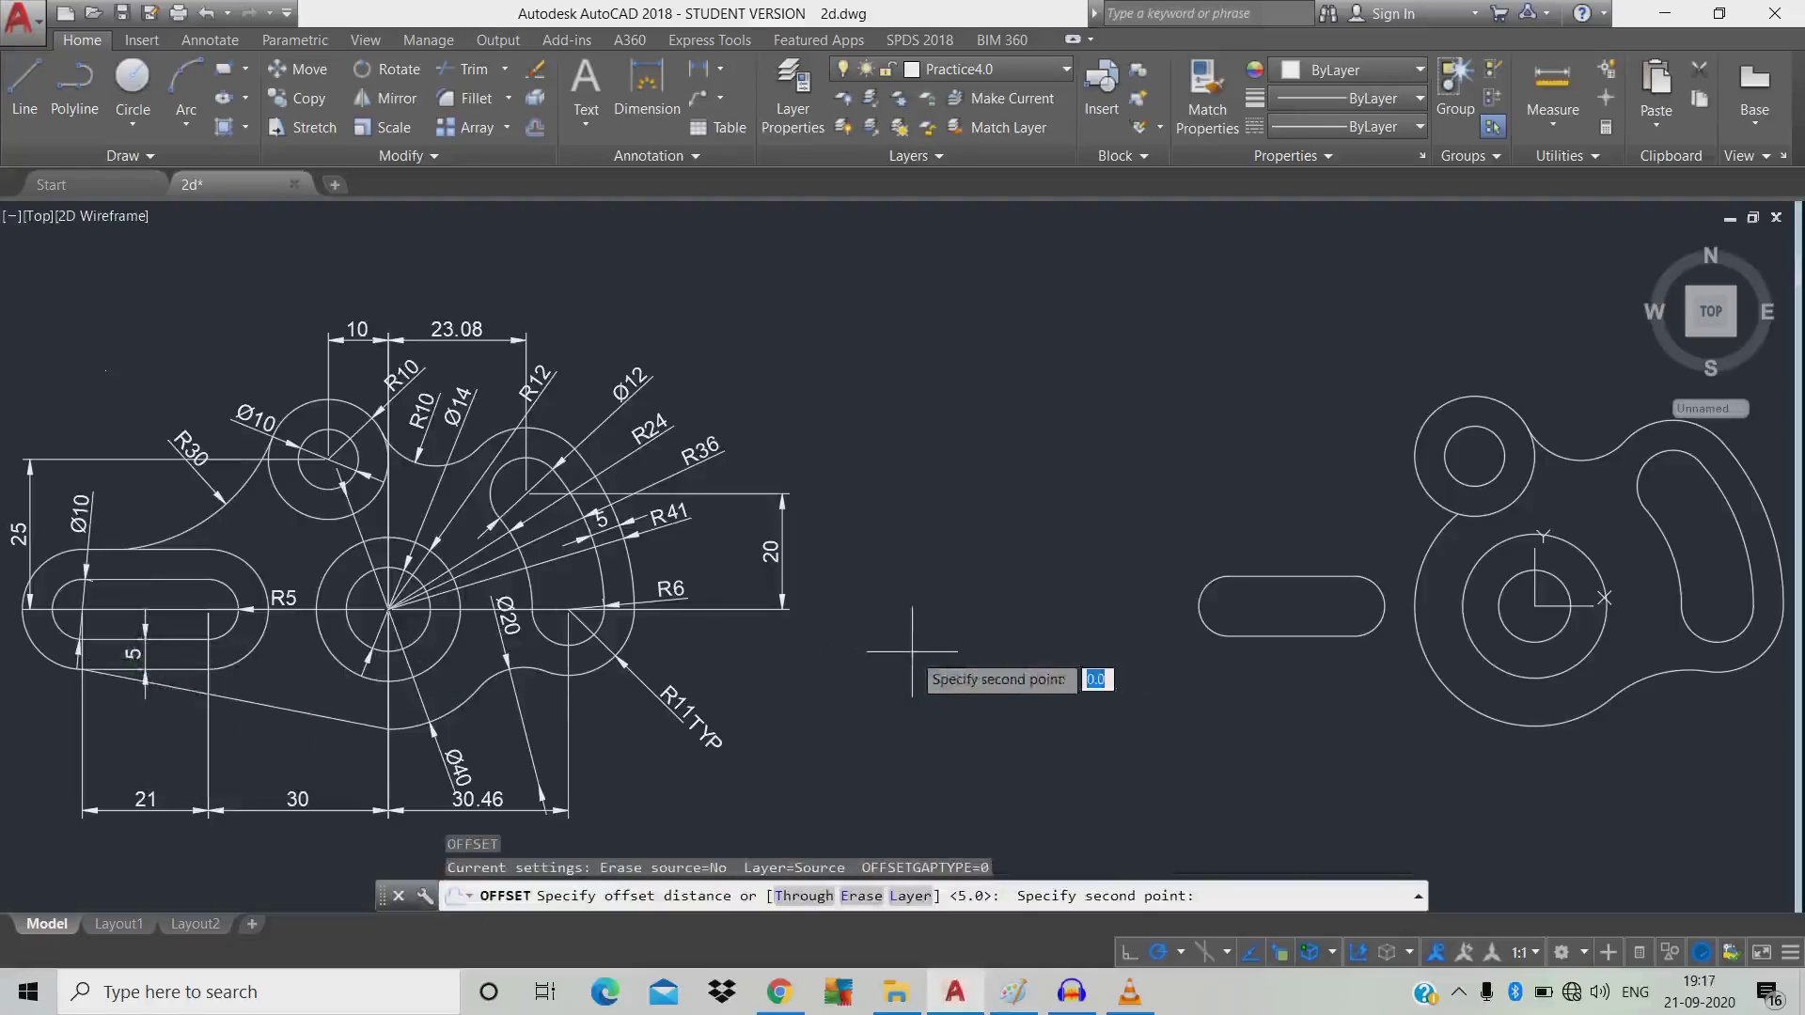
text(5)
key(Return)
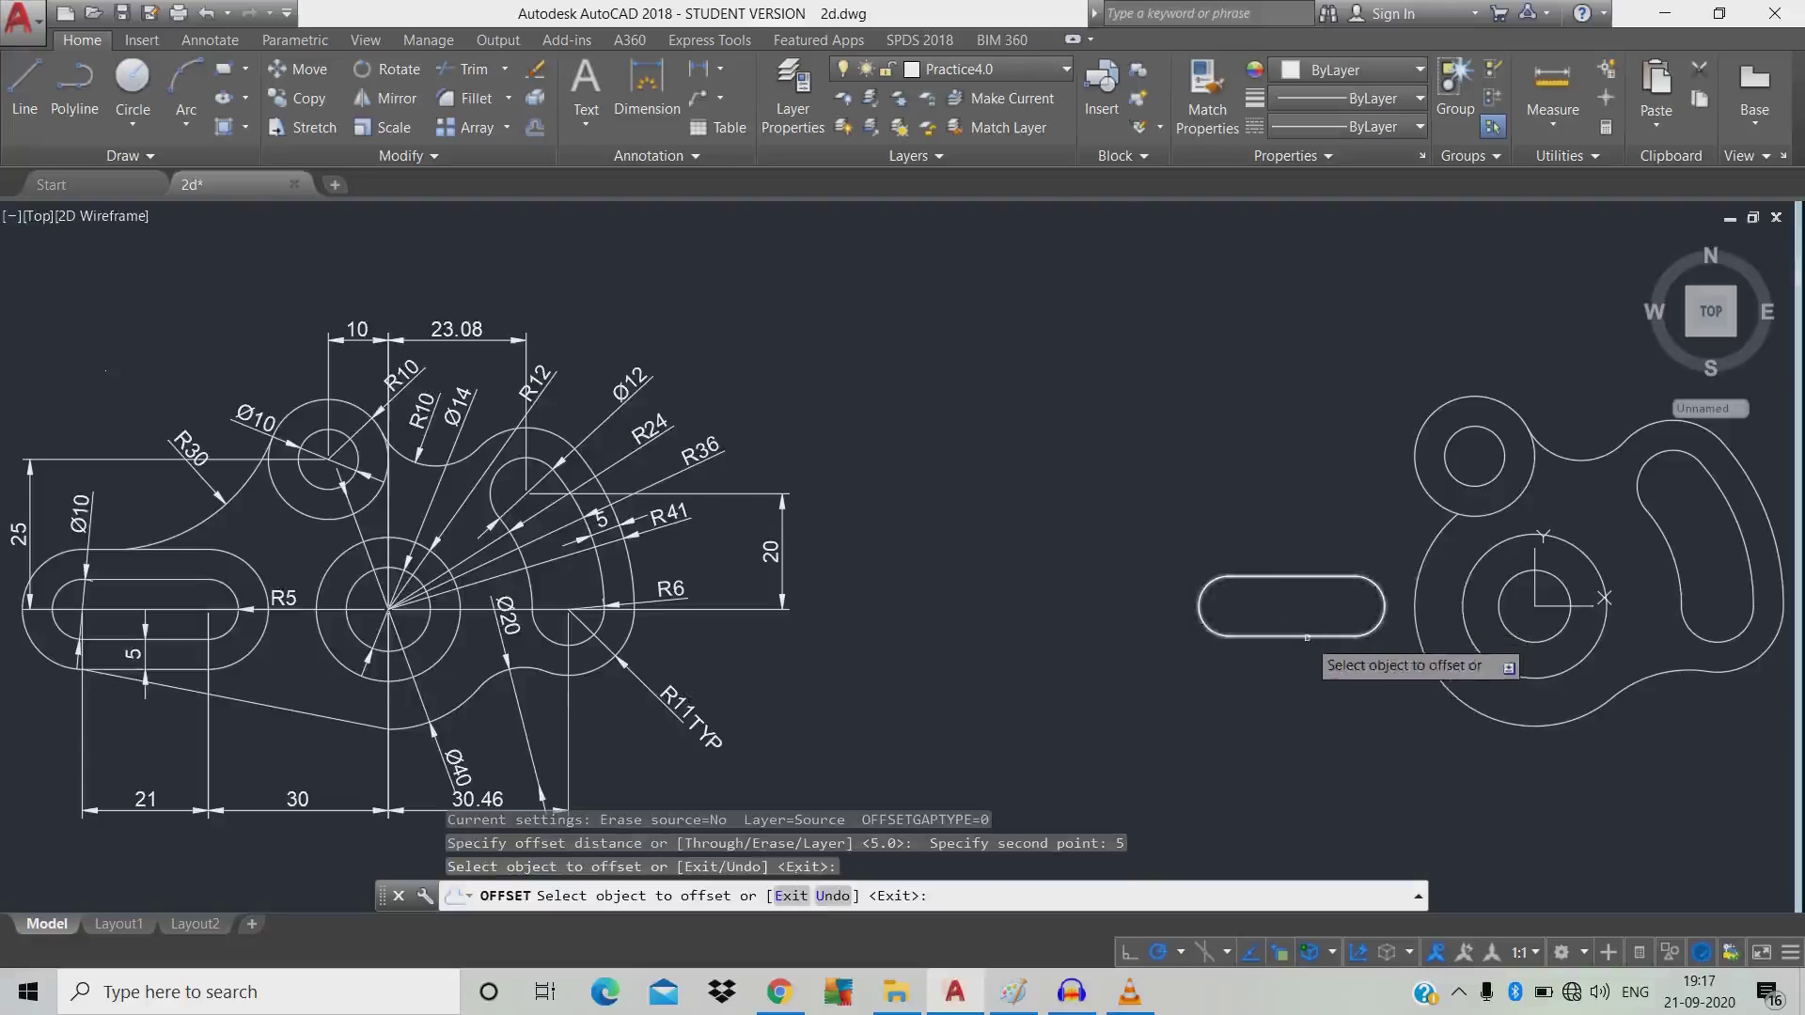
click(1307, 637)
click(1293, 724)
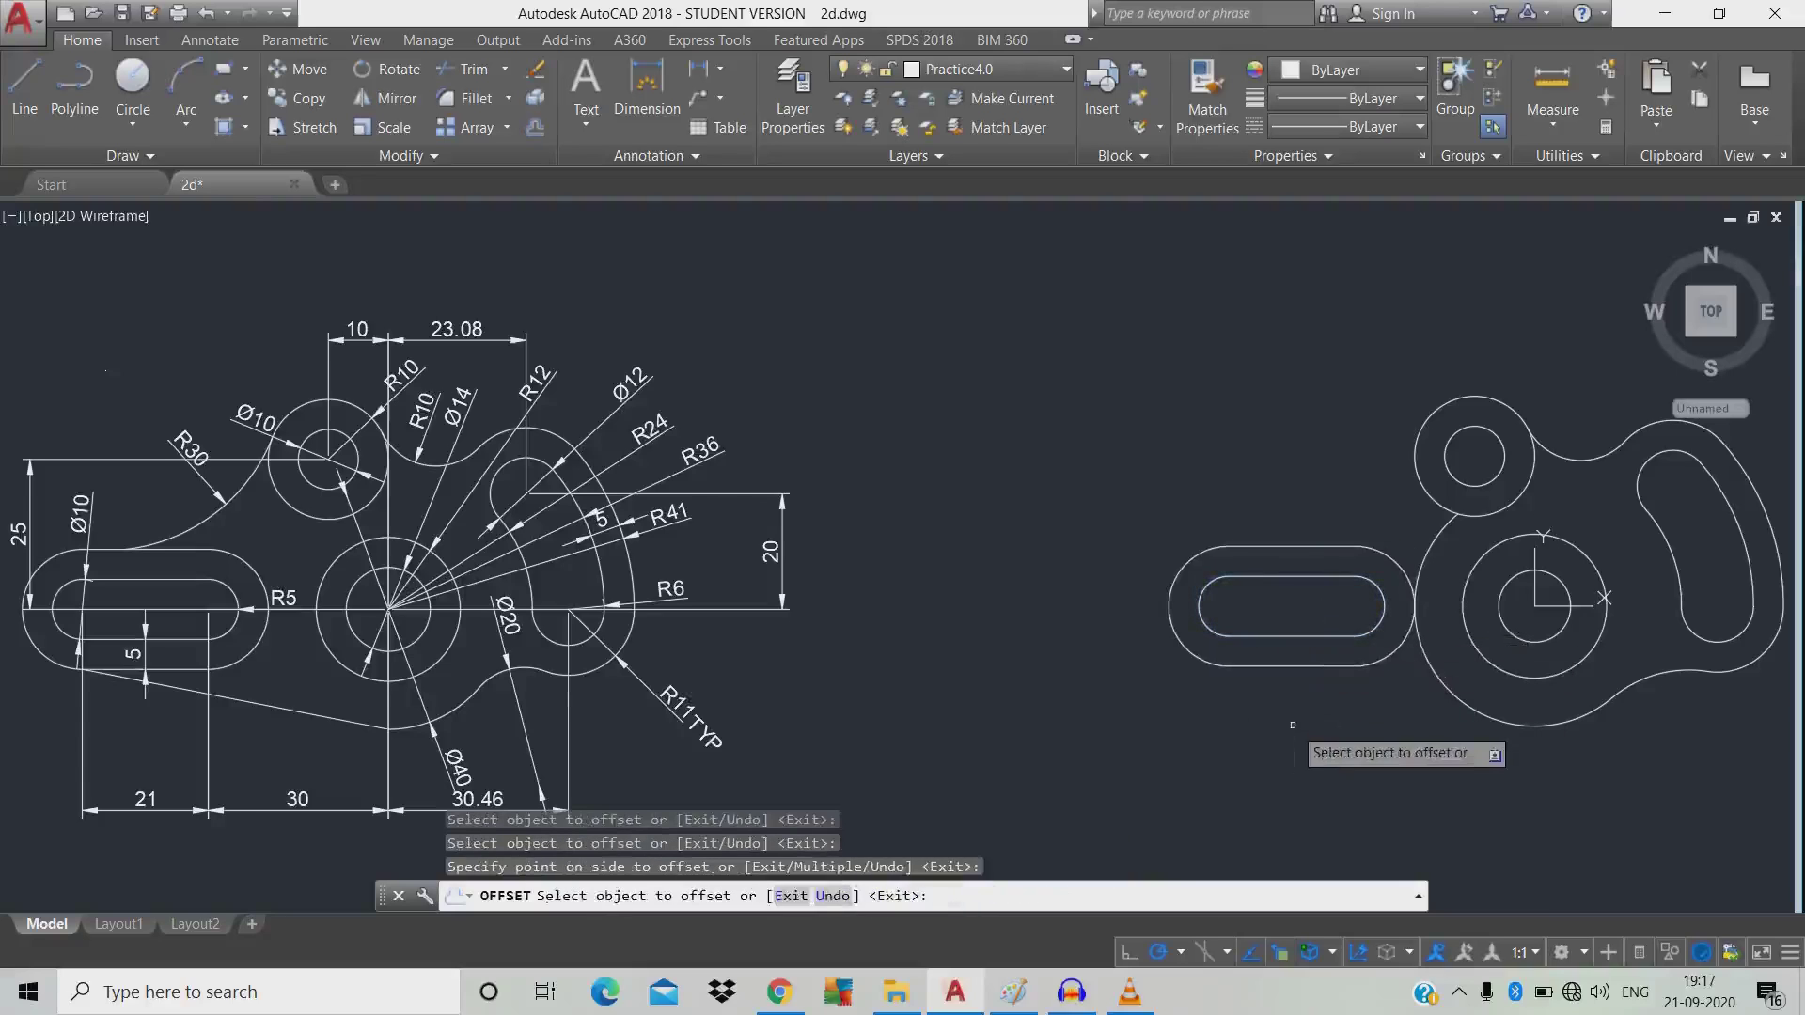
key(Escape)
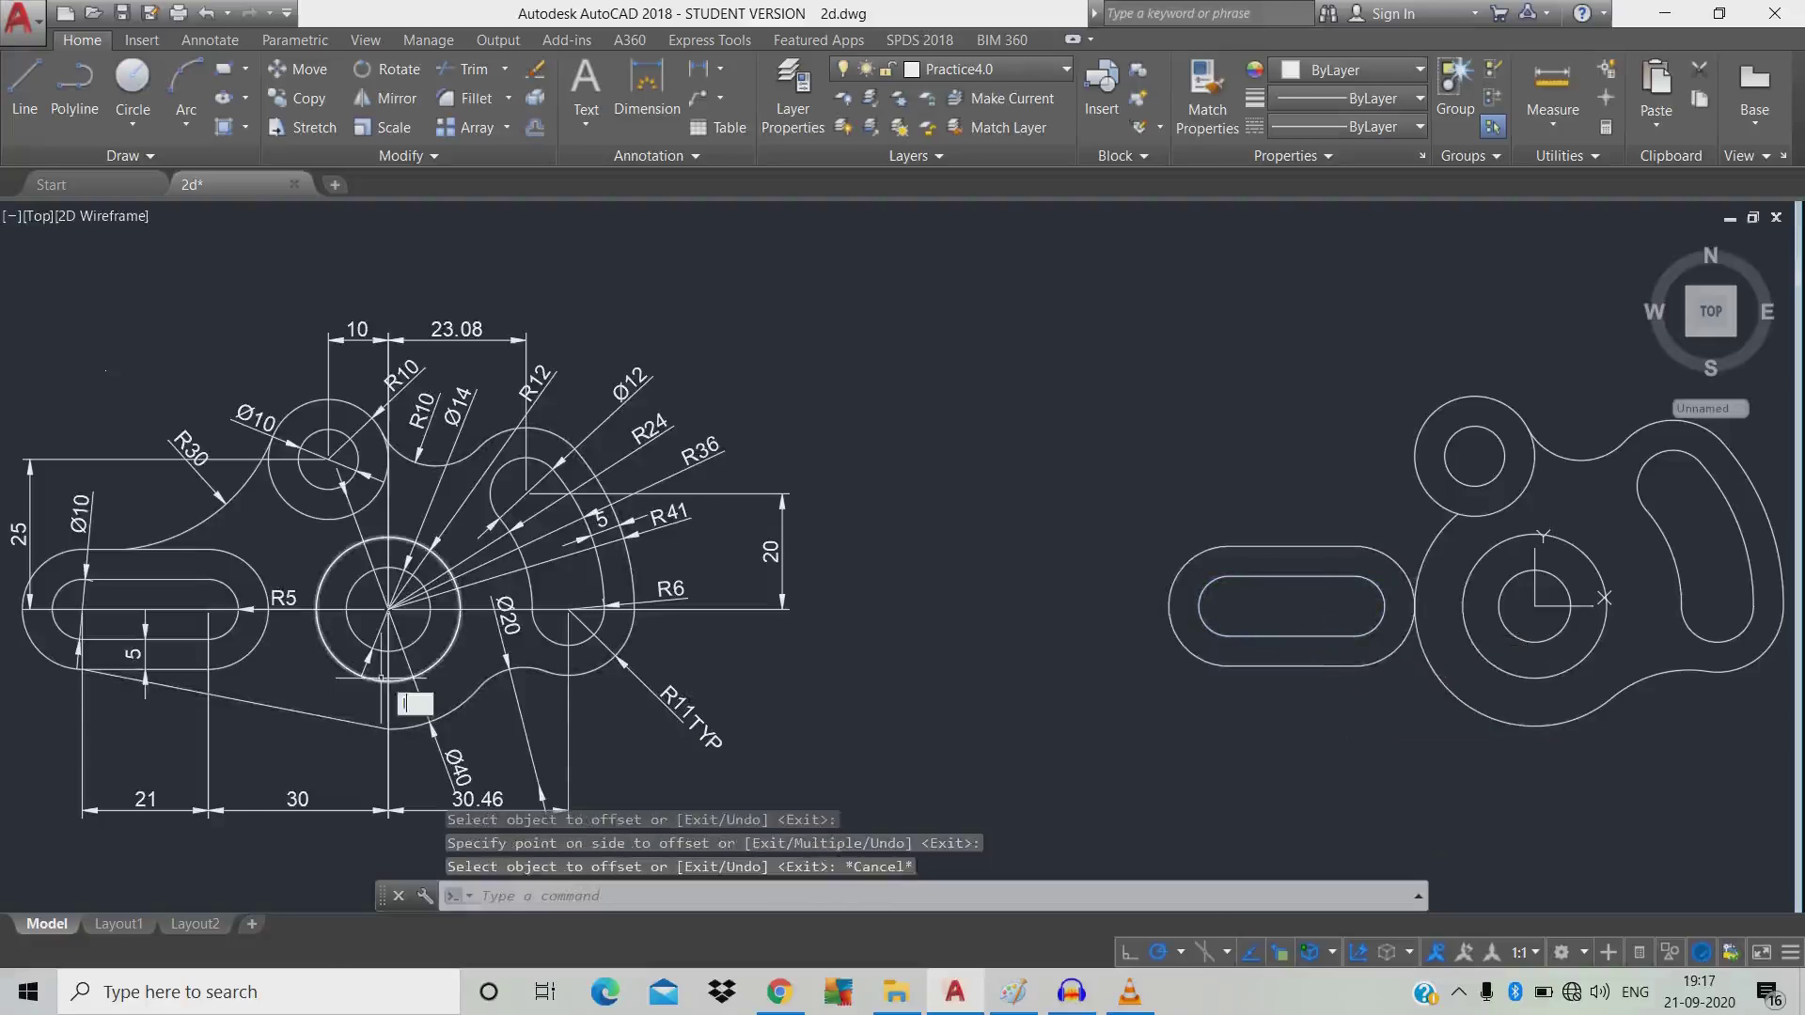
text(l)
key(Return)
Draw a line from the outer slot's lower-left endpoint tangent to the Ø40 circle.
text(en)
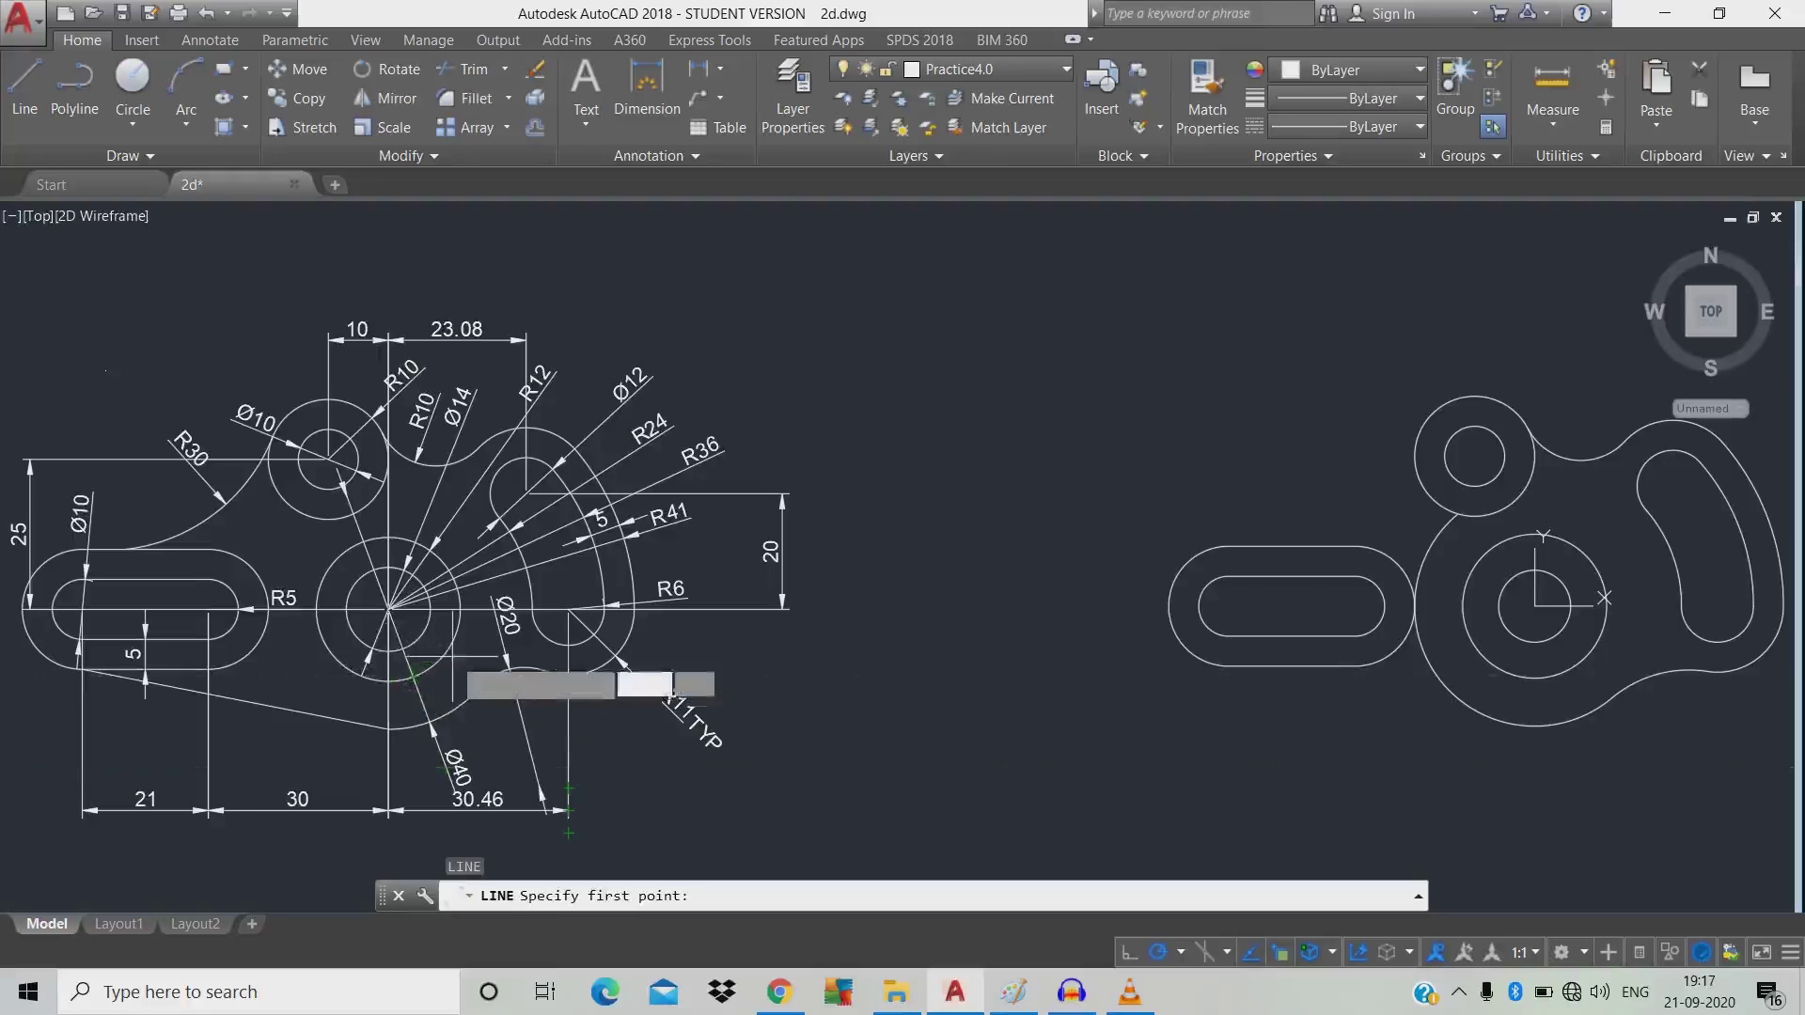
key(Return)
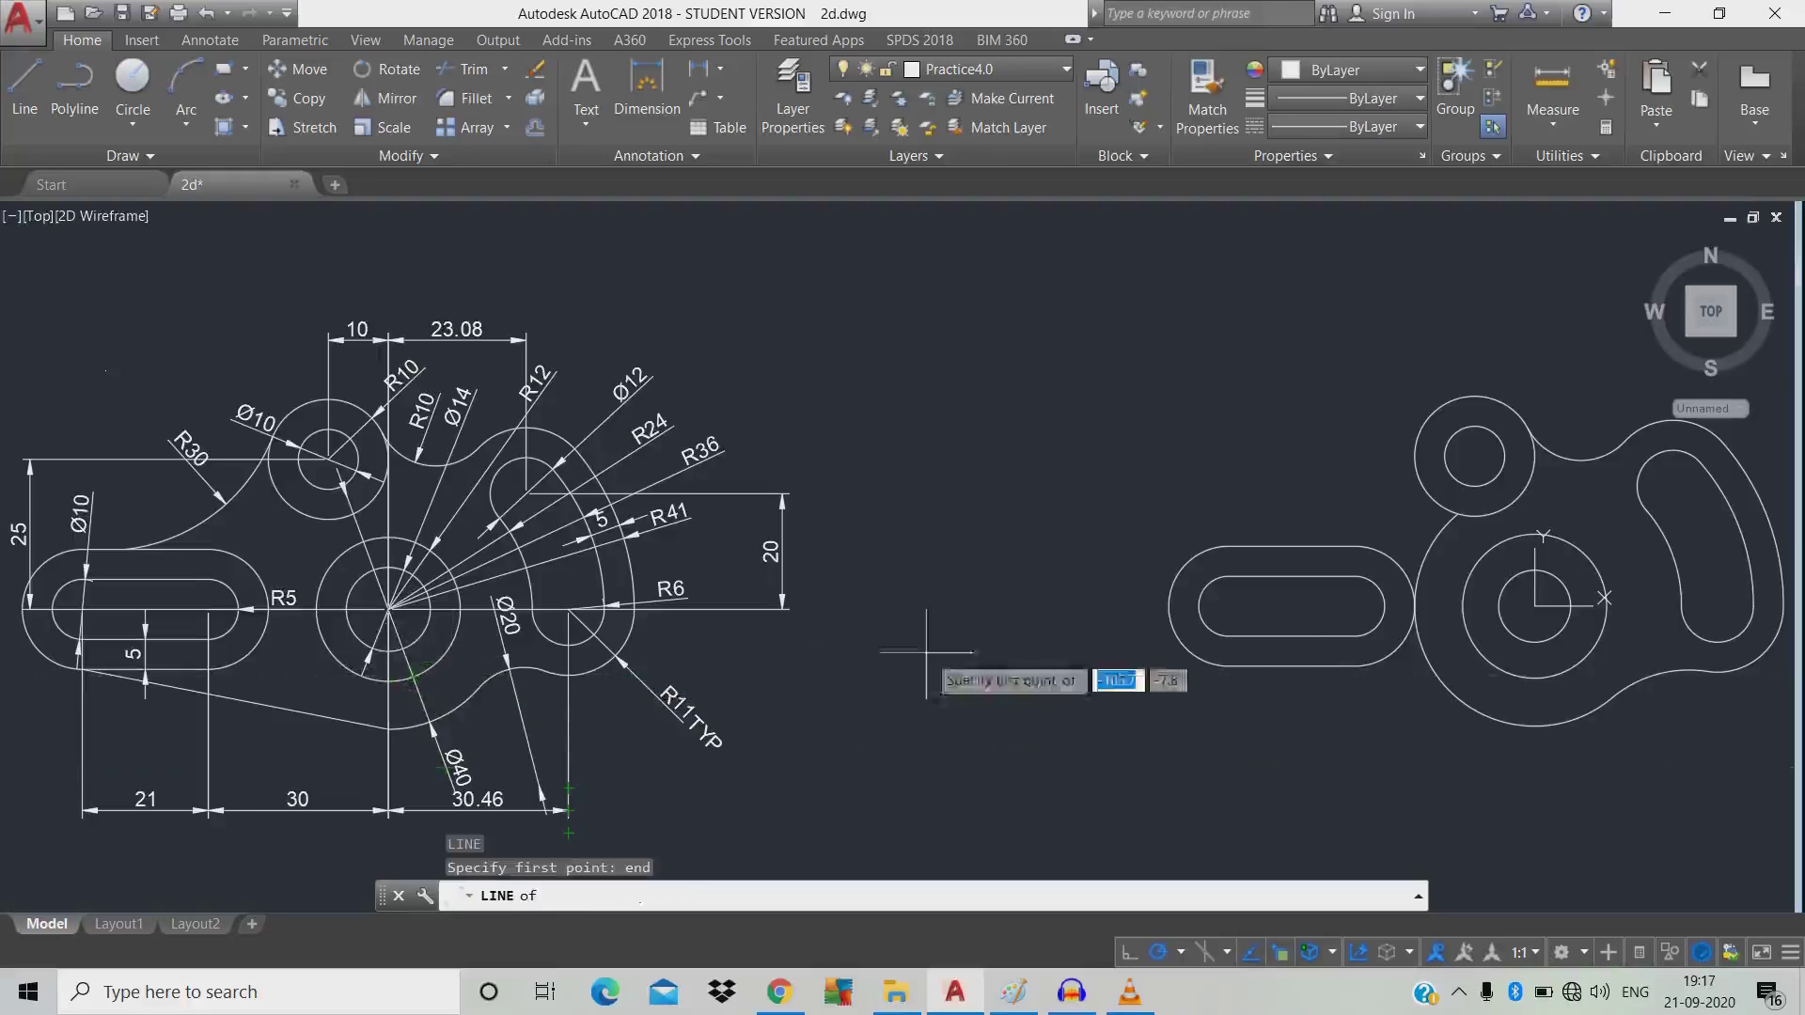
click(1229, 669)
text(tan)
key(Return)
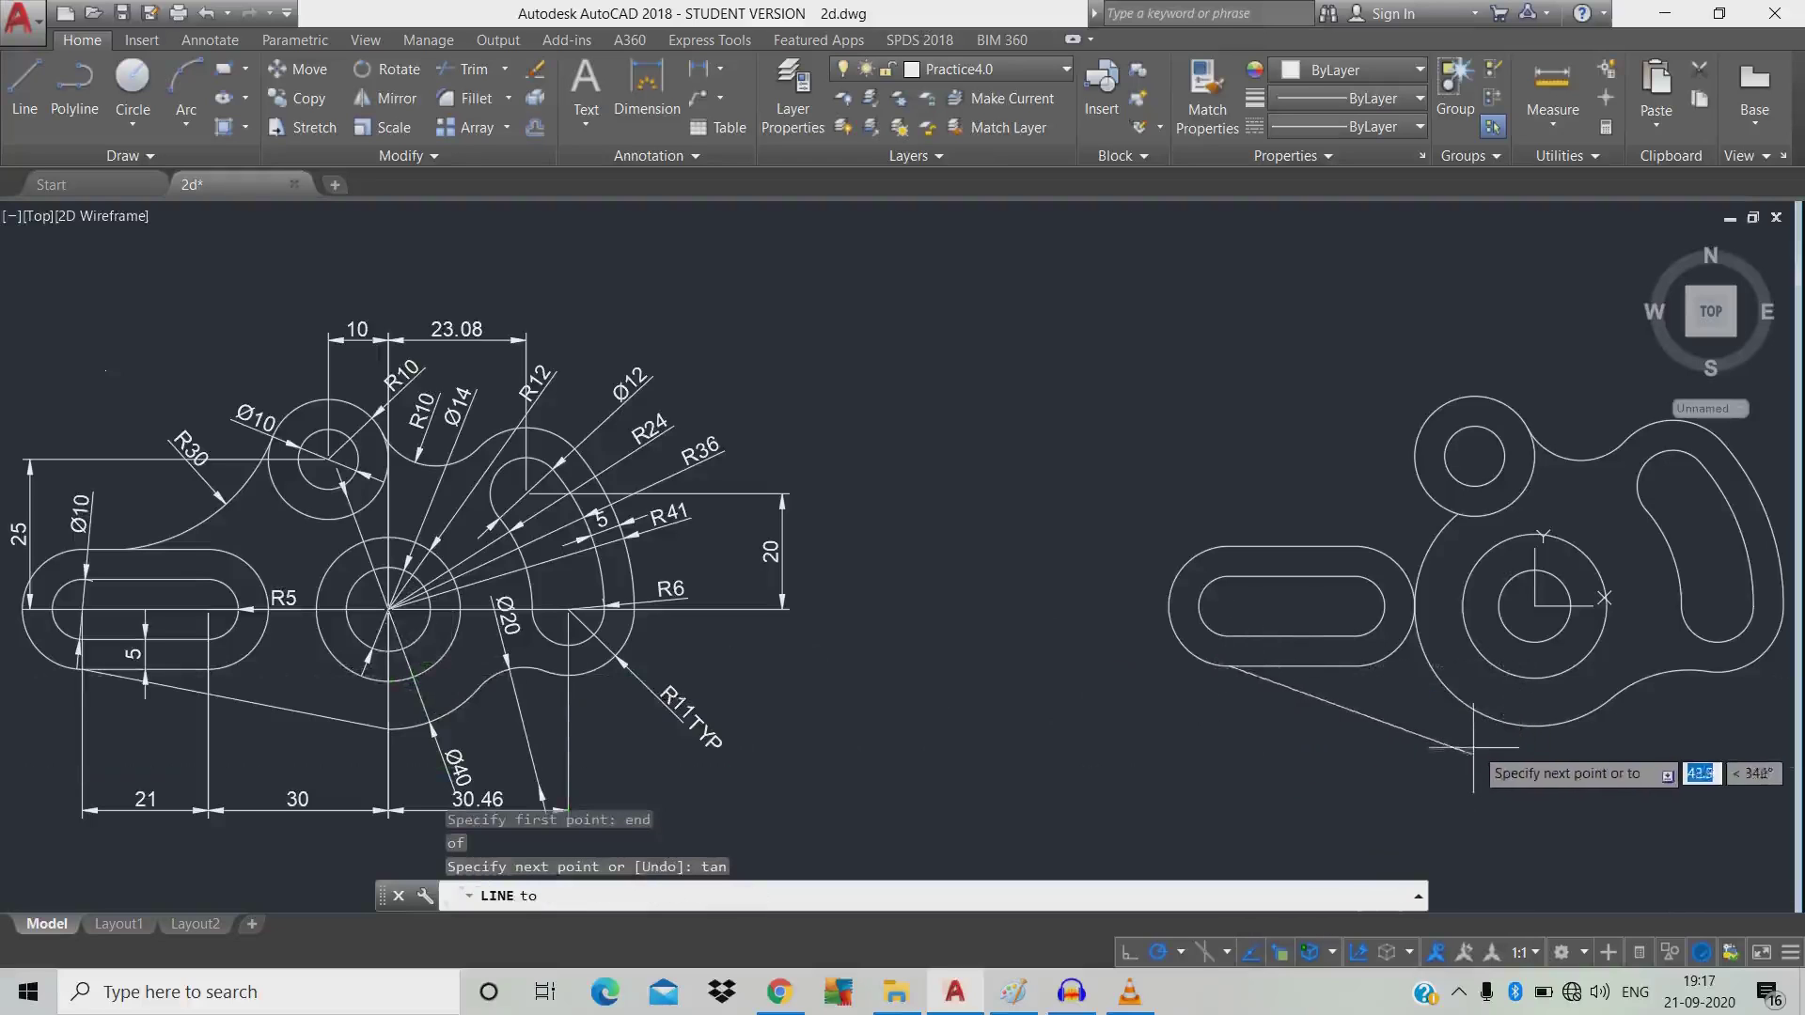
click(1478, 712)
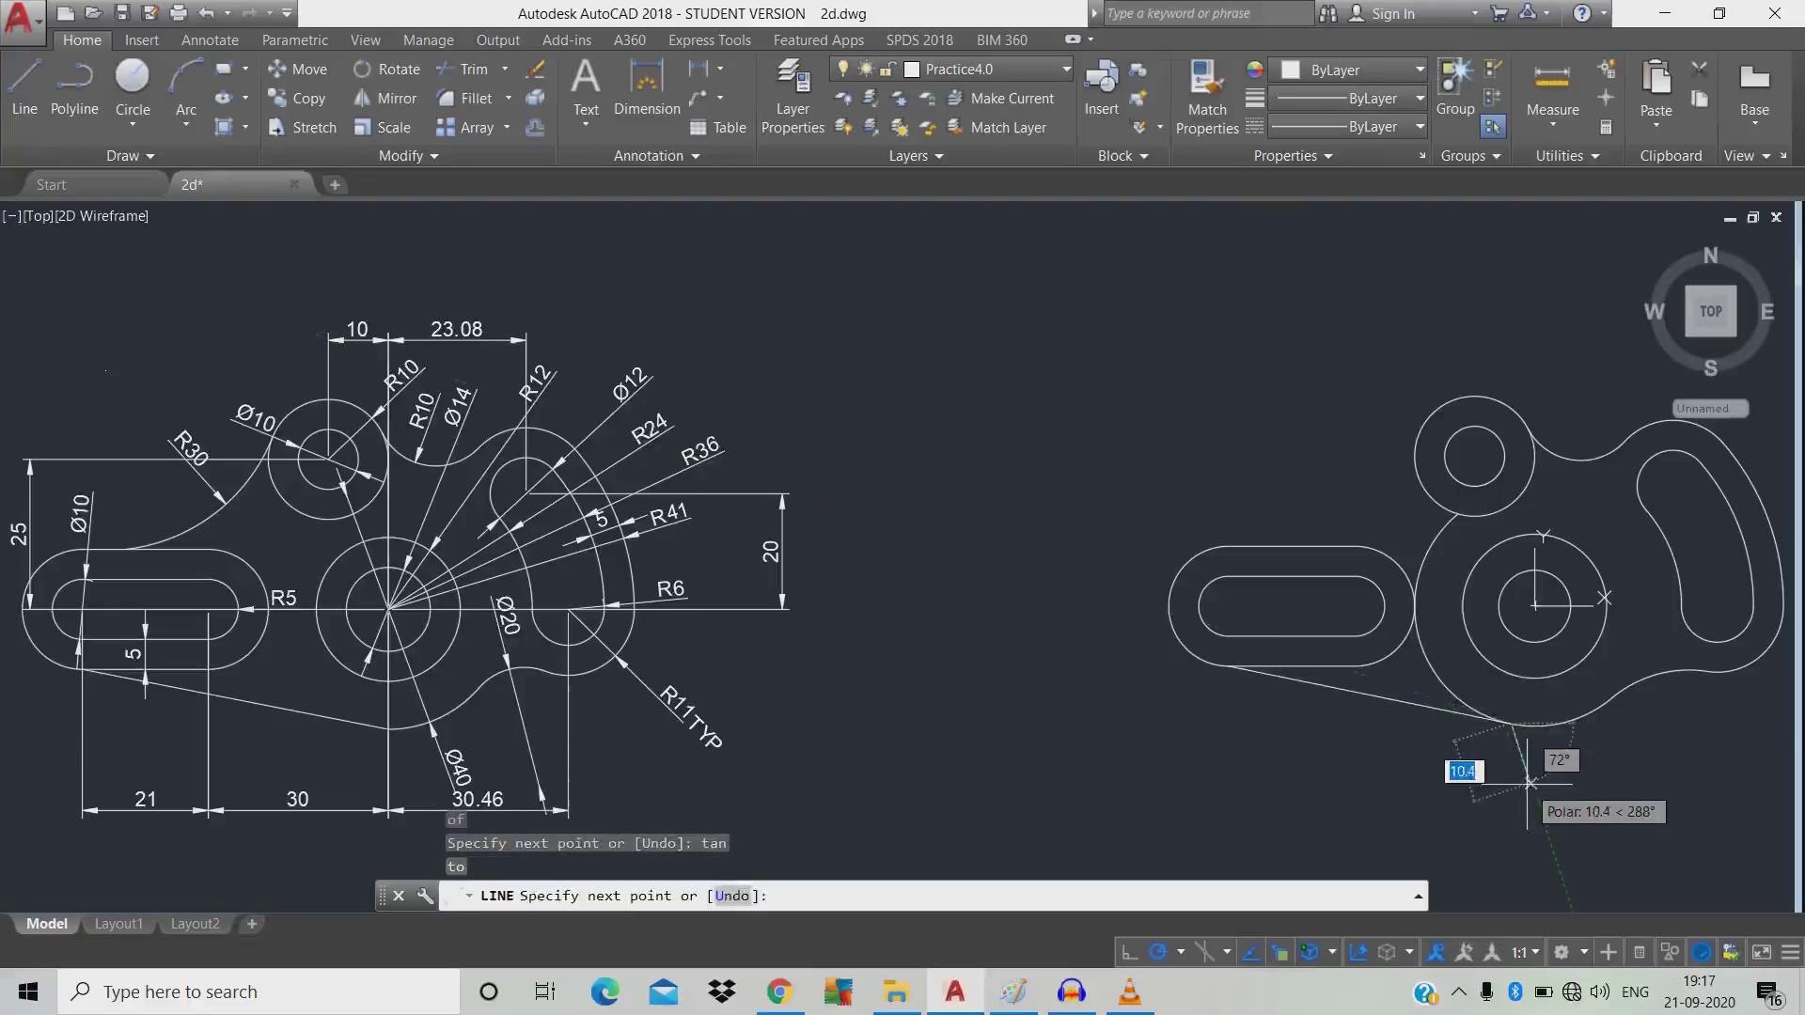
key(Escape)
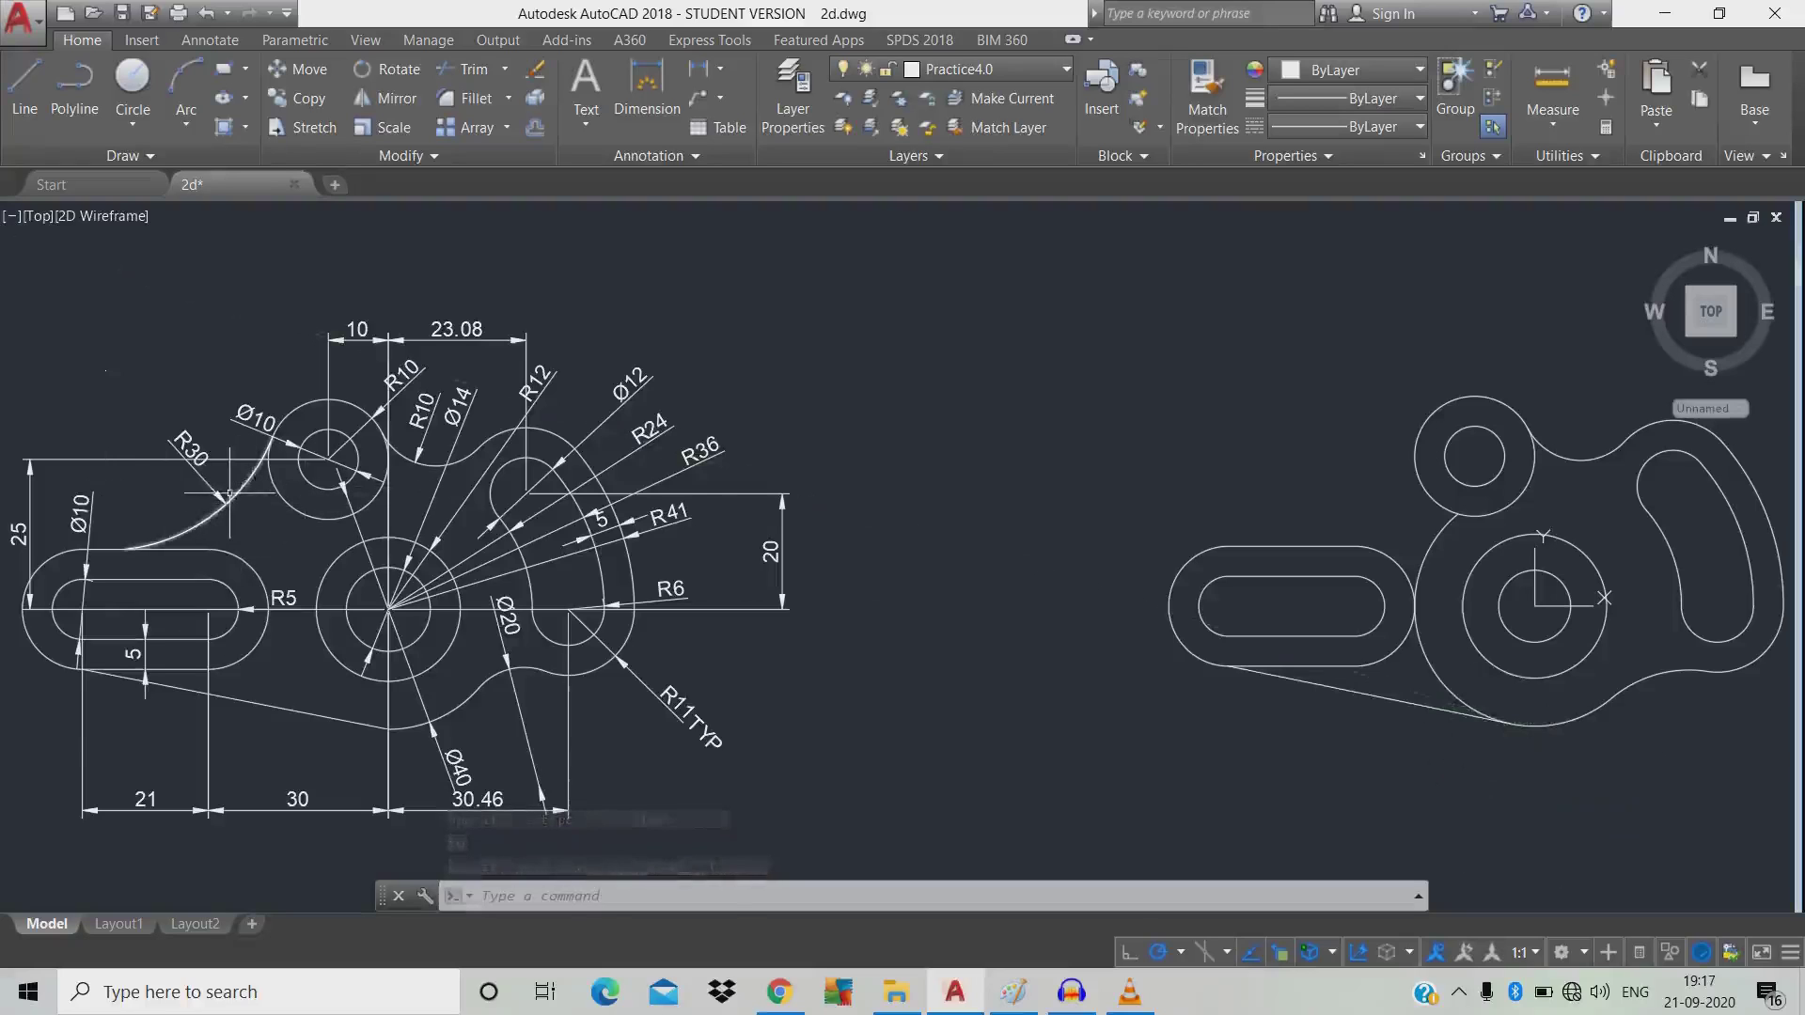
Draw an R30 circle tangent to the upper circle and the top of the outer slot.
text(c)
key(Return)
text(ttr)
key(Return)
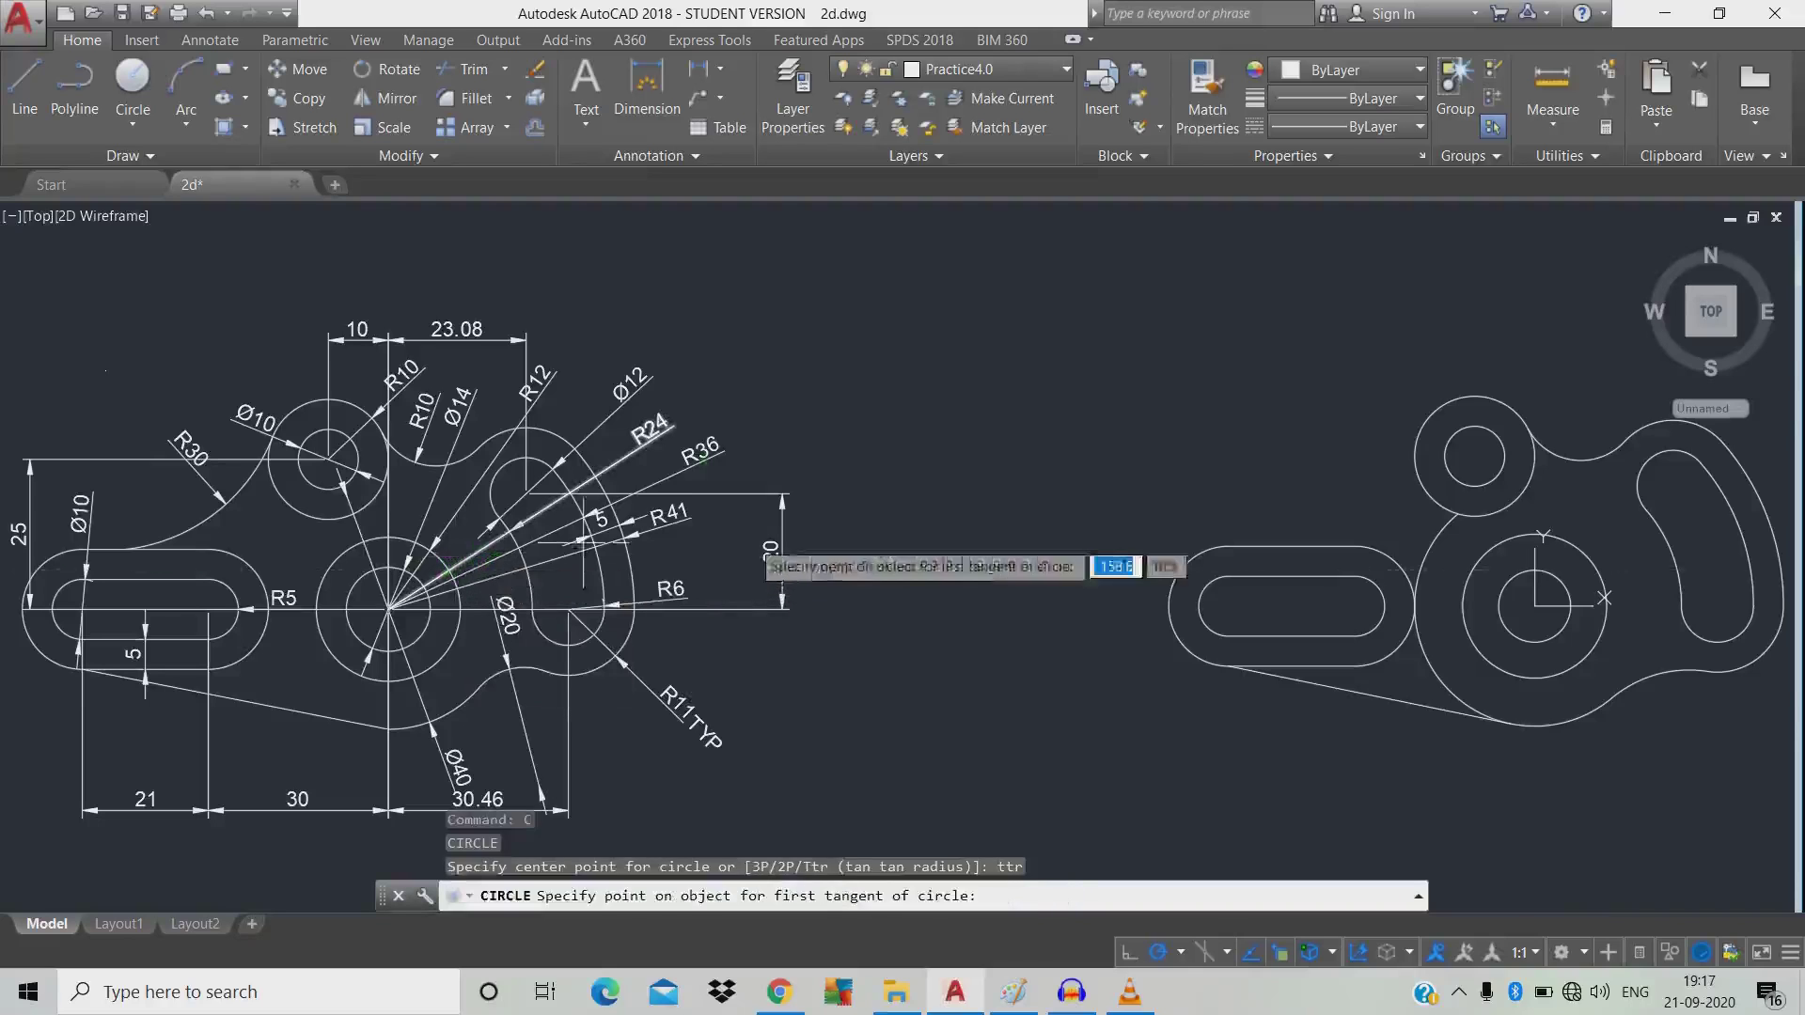
click(1341, 519)
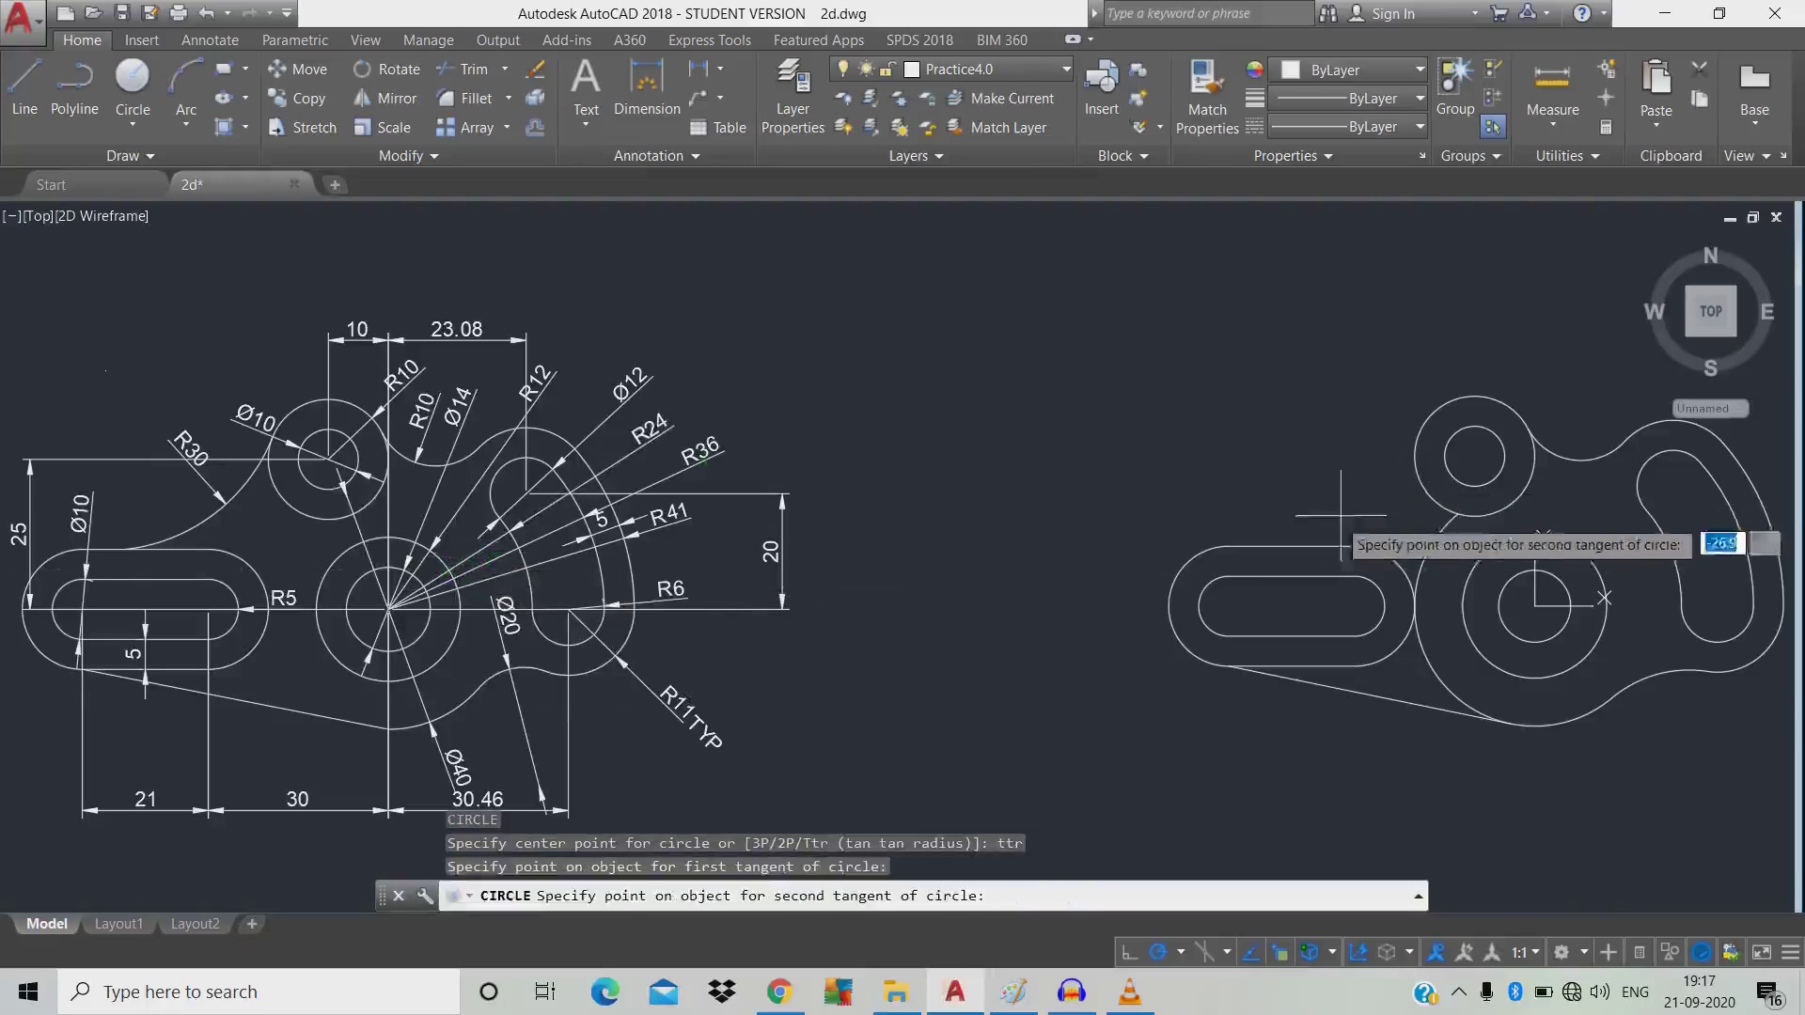
click(1250, 545)
text(30)
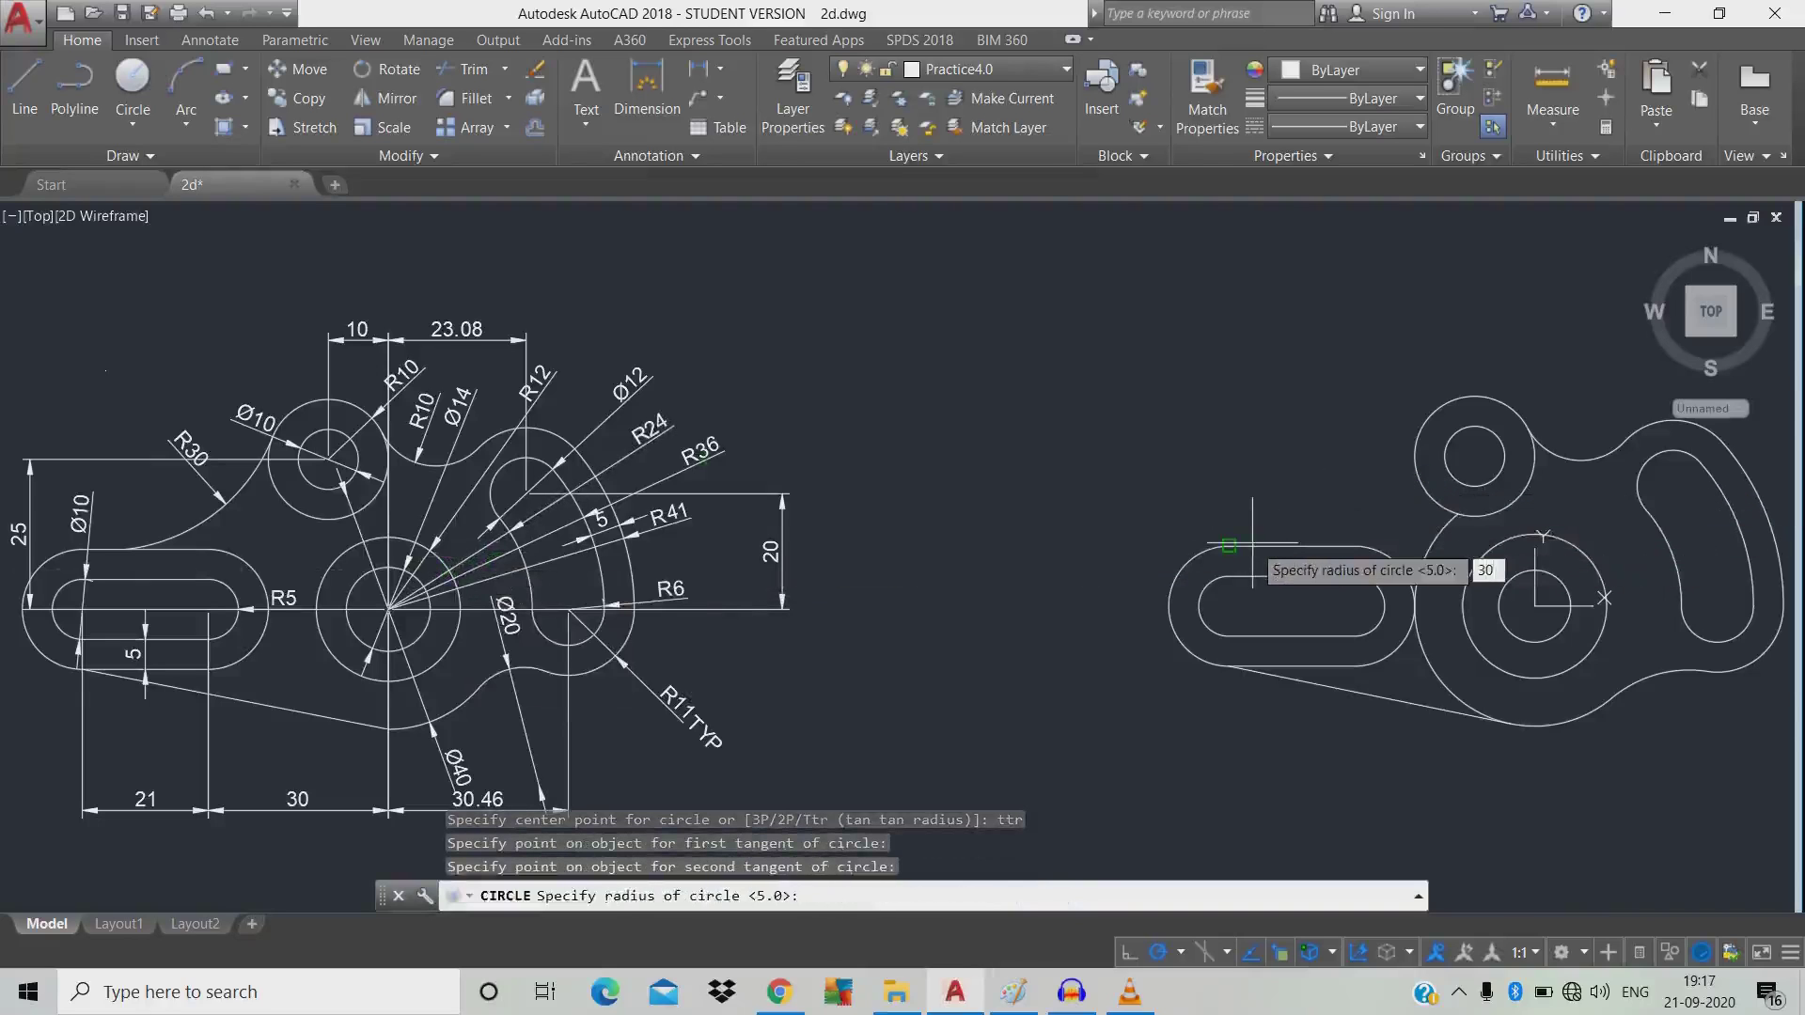
key(Return)
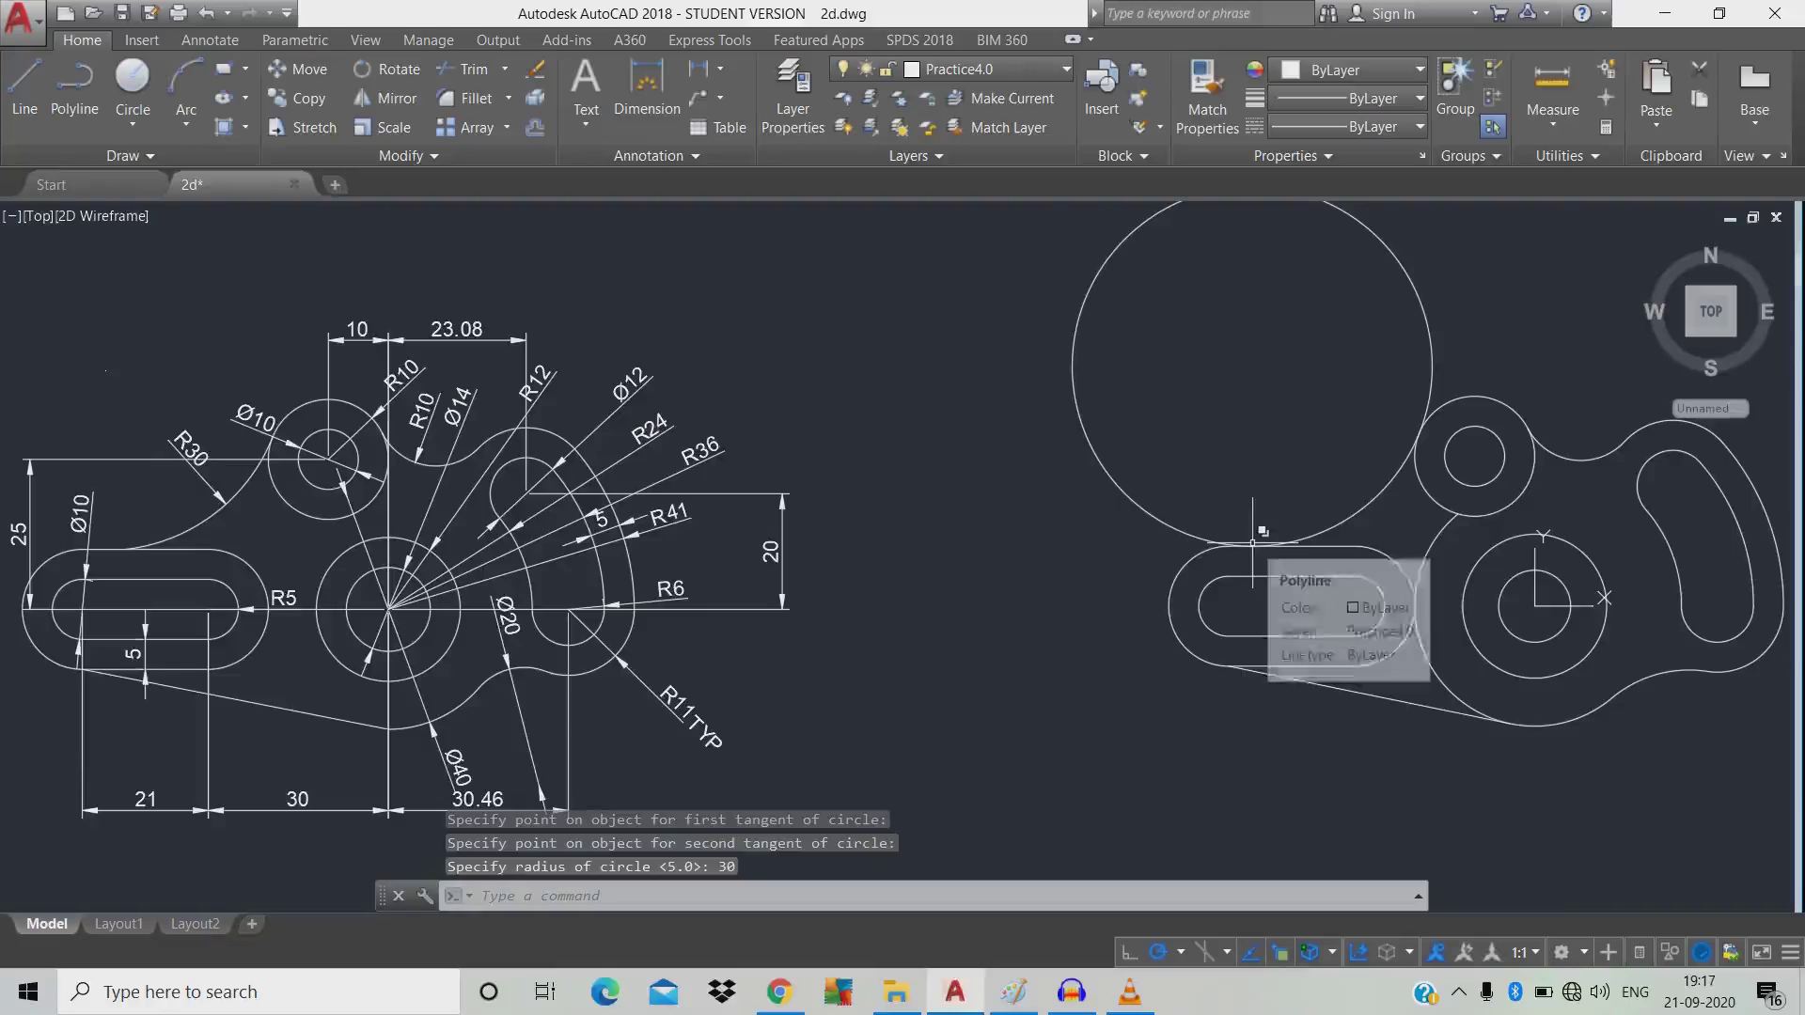
Trim the R30 circle, leaving only the tangent arc linking slot and upper circle.
text(tr)
key(Return)
click(1263, 532)
click(1081, 476)
click(1072, 493)
click(1539, 477)
key(Escape)
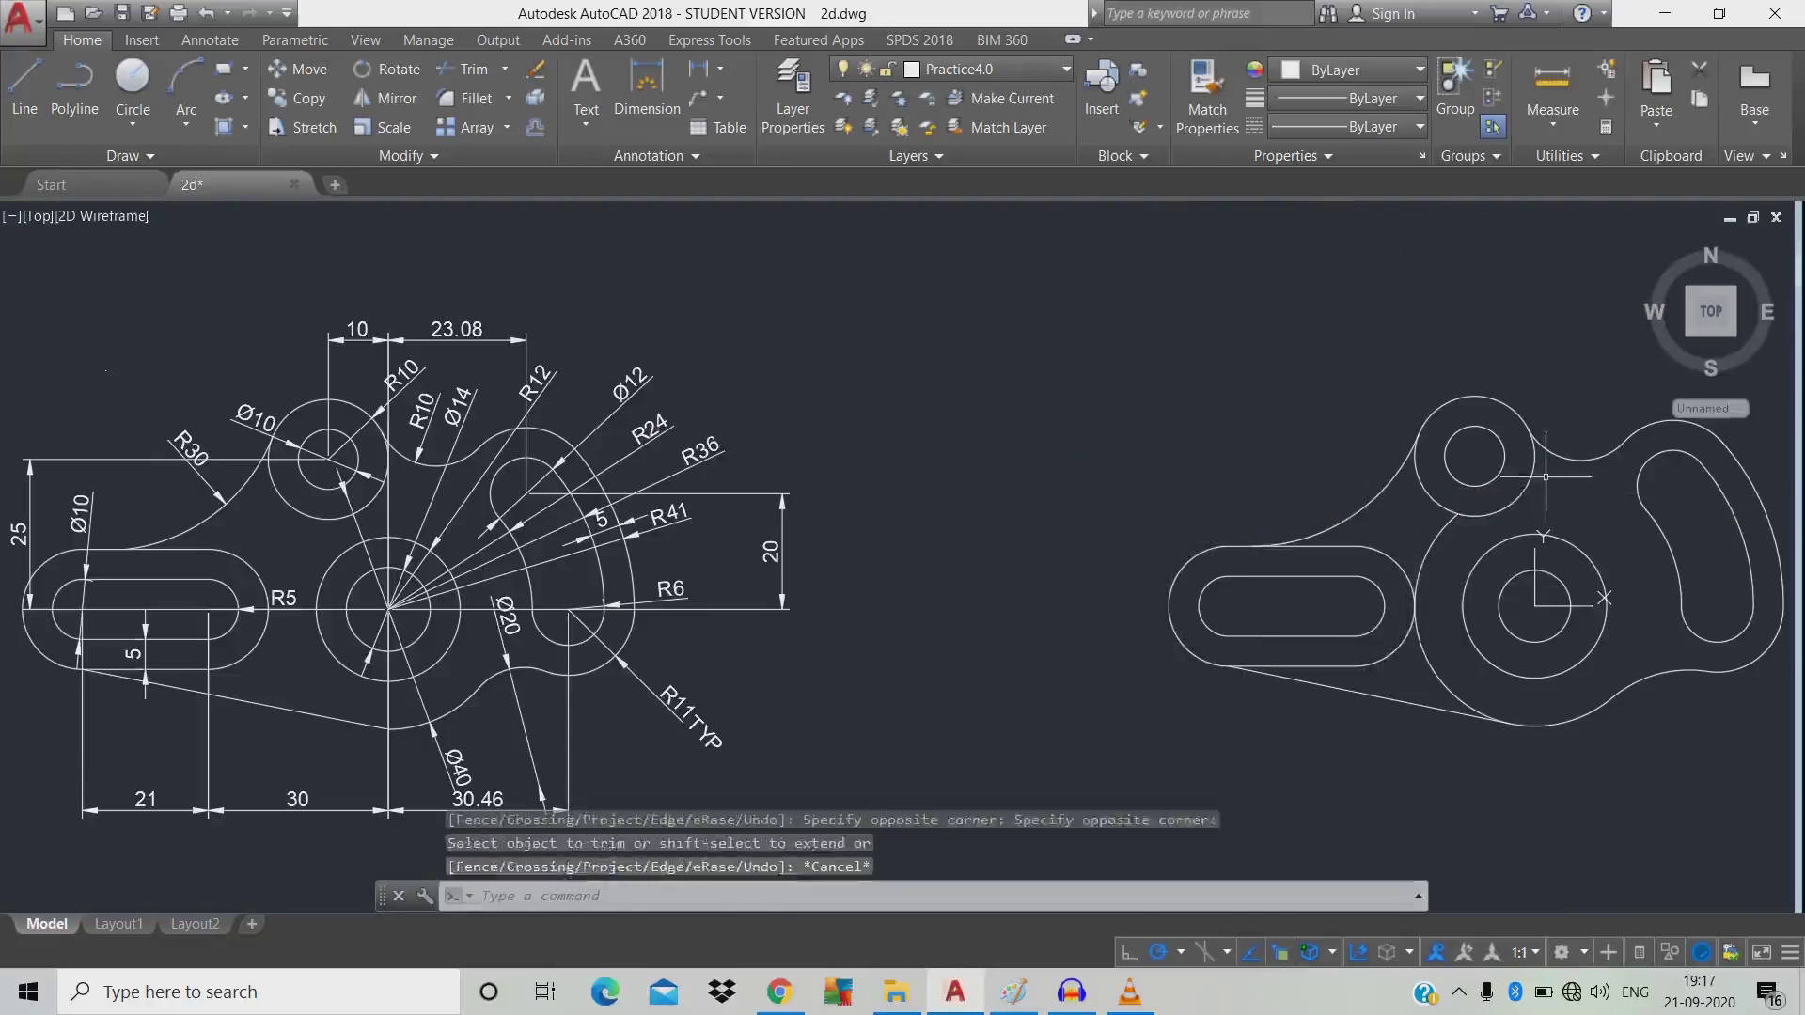